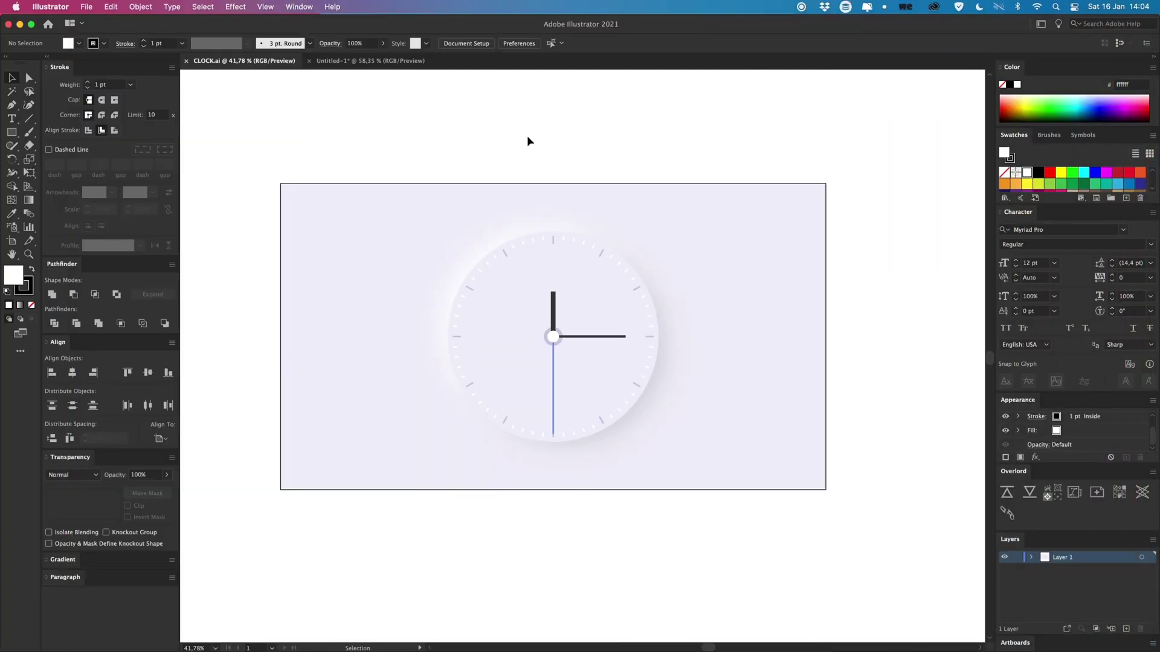
# Duplicate the clock artboard together with its artwork directly below the original.
pyautogui.moveTo(418, 125); pyautogui.dragTo(744, 531)
pyautogui.click(732, 534)
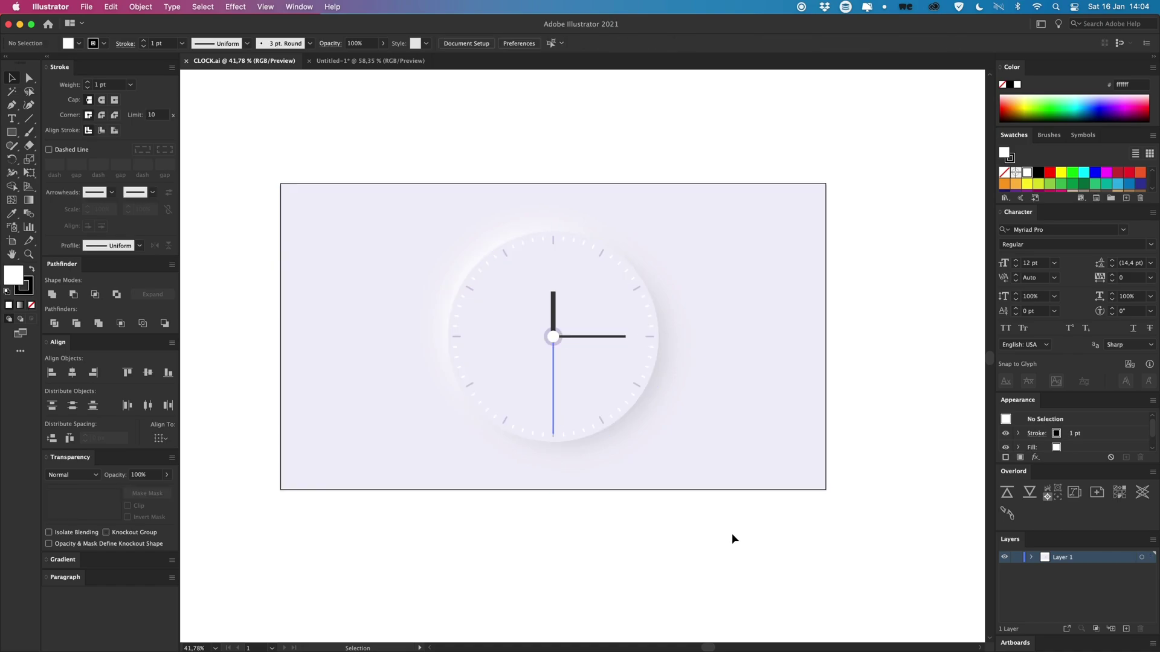
pyautogui.scroll(-2, 713, 541)
pyautogui.click(11, 241)
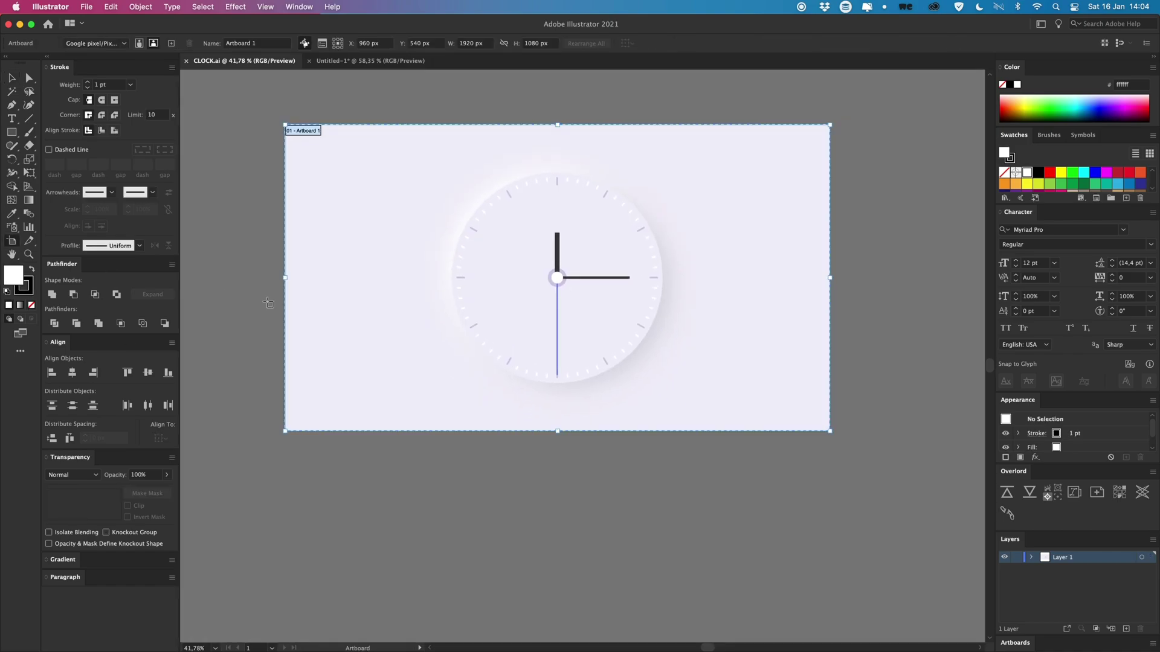
pyautogui.scroll(-2, 423, 187)
pyautogui.moveTo(500, 116); pyautogui.dragTo(546, 353)
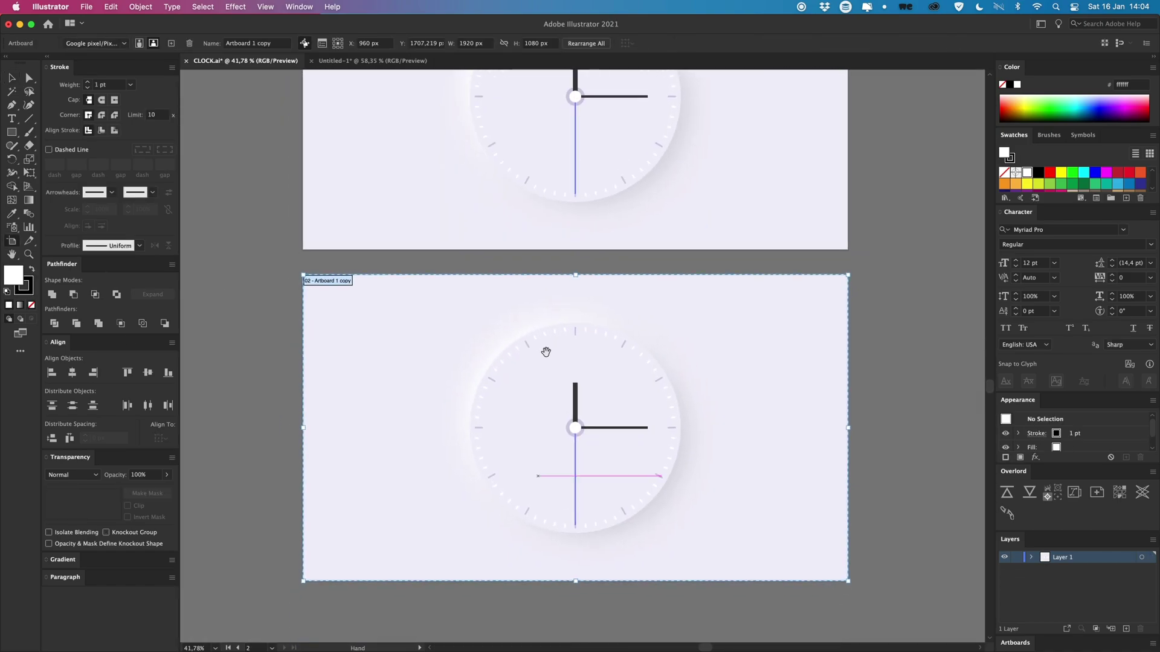
# Delete all clock artwork from the duplicated artboard, keeping only its background rectangle.
pyautogui.press('v')
pyautogui.moveTo(240, 299); pyautogui.dragTo(824, 572)
pyautogui.keyDown('shift'); pyautogui.click(800, 505); pyautogui.keyUp('shift')
pyautogui.press('Delete')
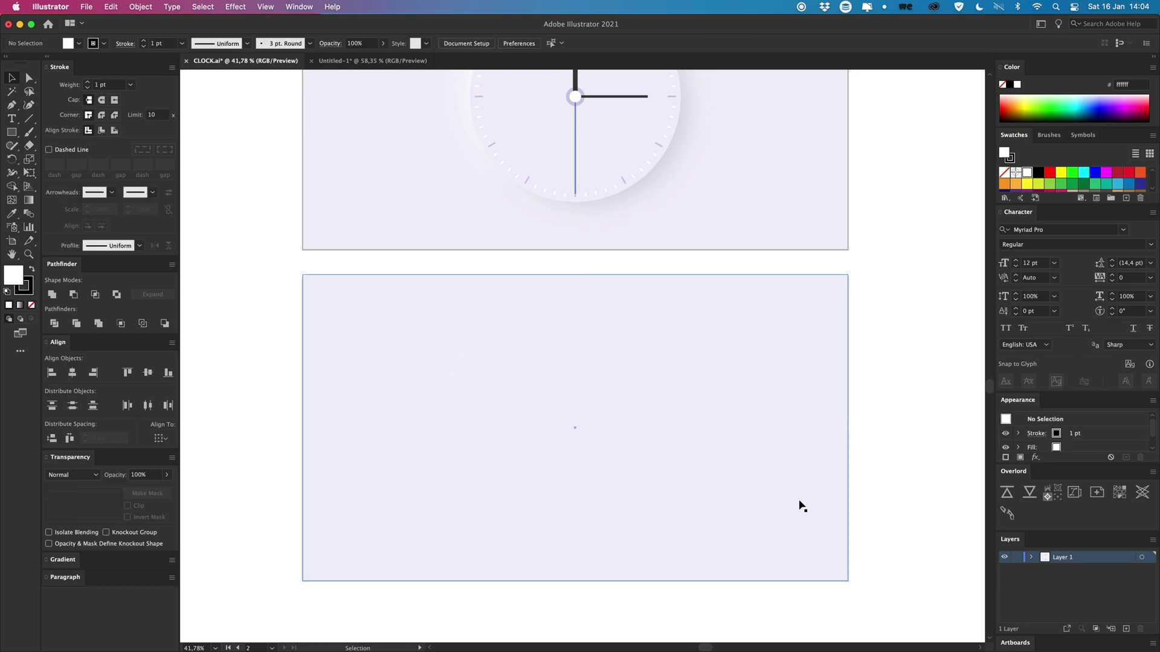
# Check the fill colour of the background rectangle on the duplicated artboard.
pyautogui.click(411, 382)
pyautogui.doubleClick(12, 277)
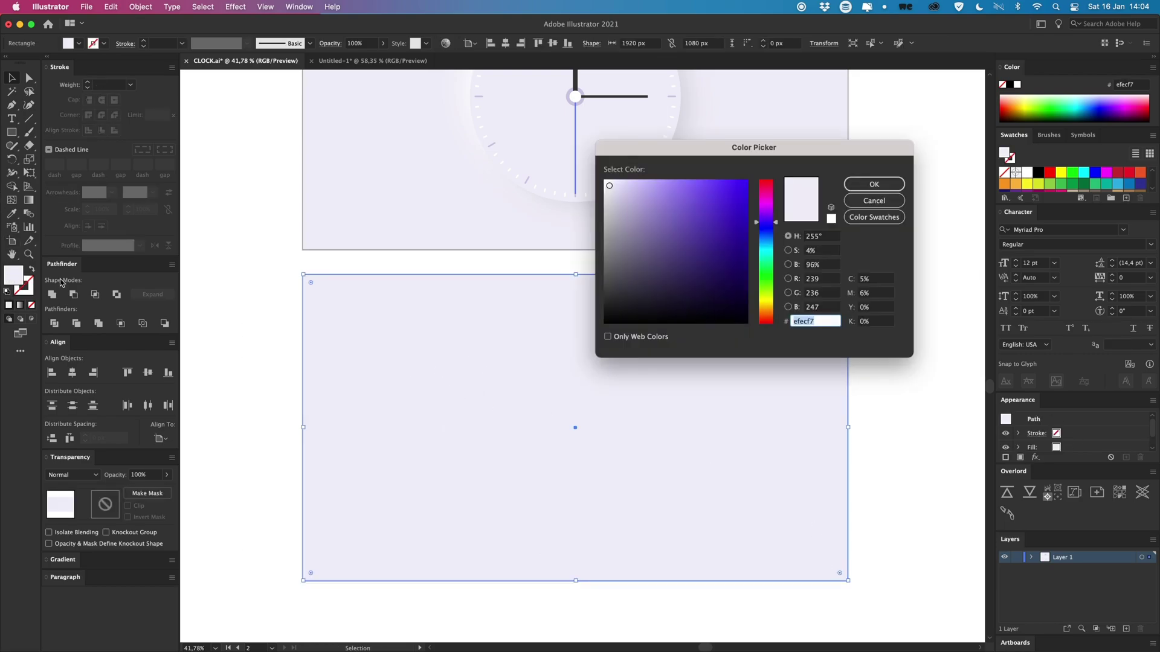
pyautogui.press('Return')
pyautogui.click(336, 259)
# Draw a circle about 772 px in diameter near the middle of the second artboard.
pyautogui.moveTo(12, 131); pyautogui.dragTo(72, 158)
pyautogui.moveTo(572, 435); pyautogui.dragTo(688, 549)
pyautogui.press('v')
# Fill the new circle with white by sampling with the Eyedropper, leaving it without a stroke.
pyautogui.press('i')
pyautogui.scroll(2, 624, 177)
pyautogui.scroll(-3, 718, 349)
pyautogui.keyDown('super'); pyautogui.click(781, 375); pyautogui.keyUp('super')
pyautogui.keyDown('super'); pyautogui.click(635, 356); pyautogui.keyUp('super')
pyautogui.moveTo(717, 262); pyautogui.dragTo(699, 253)
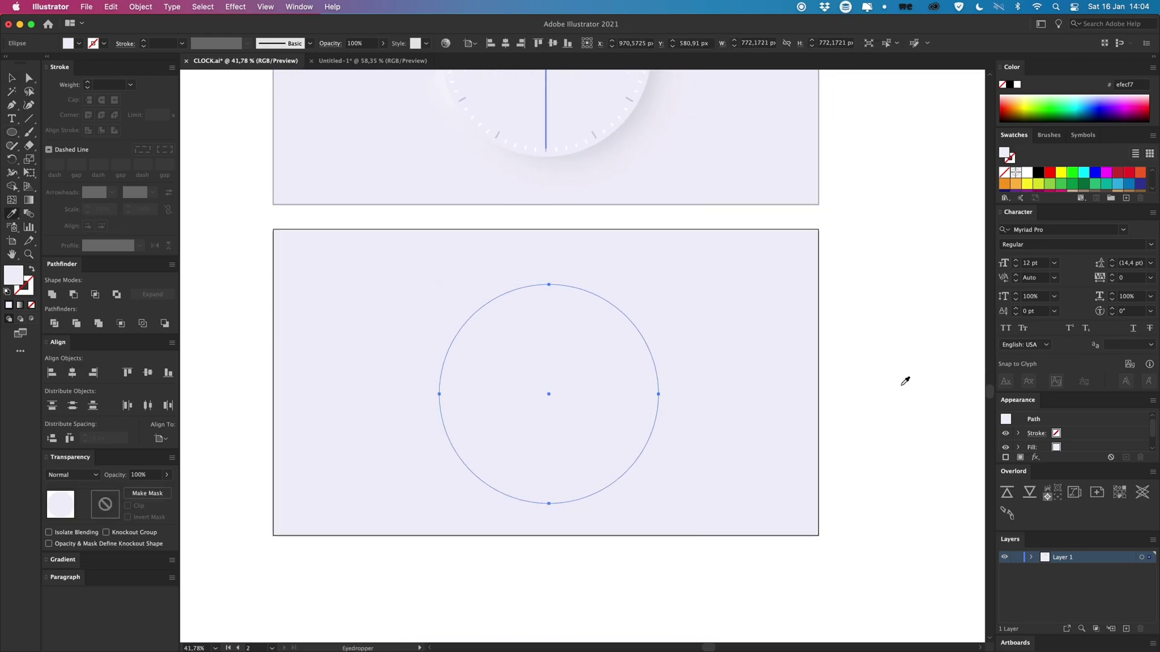
pyautogui.click(905, 382)
pyautogui.press('v')
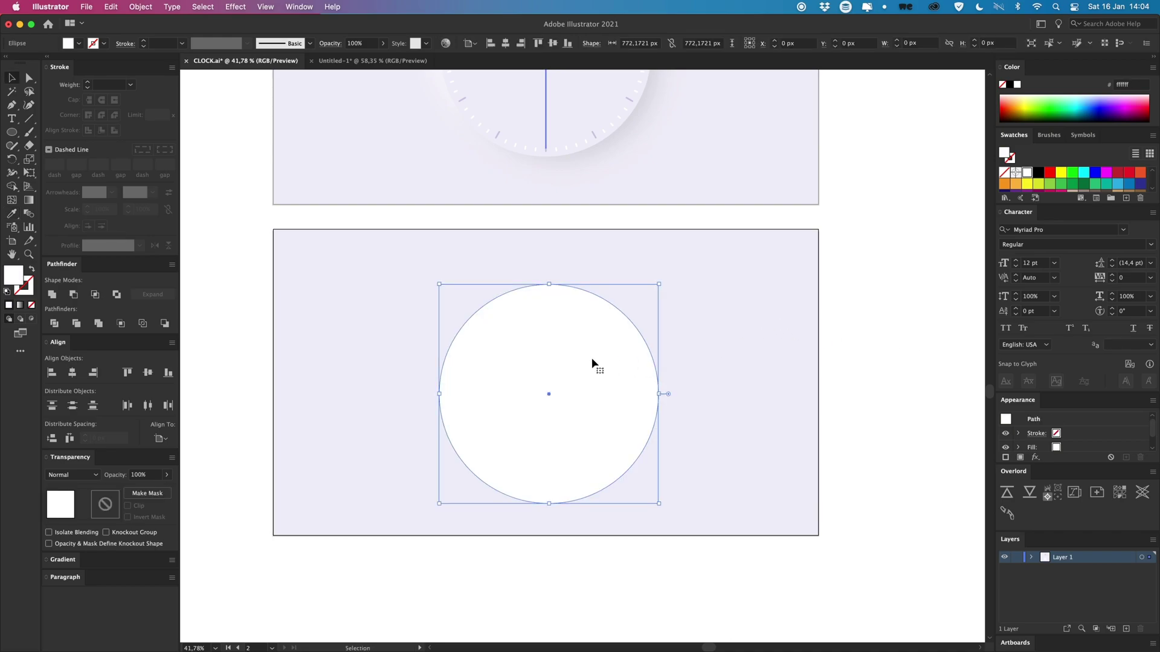
# Centre the white circle horizontally and vertically on the second artboard.
pyautogui.click(72, 372)
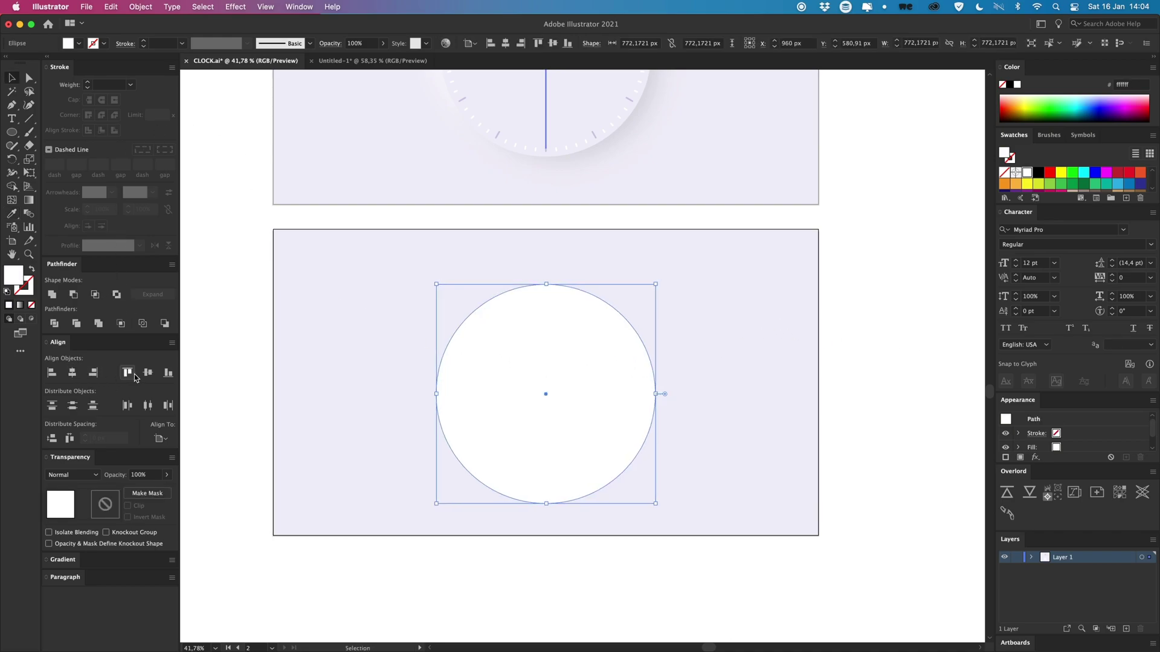
pyautogui.click(147, 372)
pyautogui.click(248, 365)
# Move the circles that build the finished clock's soft shading aside to inspect them, undoing each move.
pyautogui.scroll(1, 353, 383)
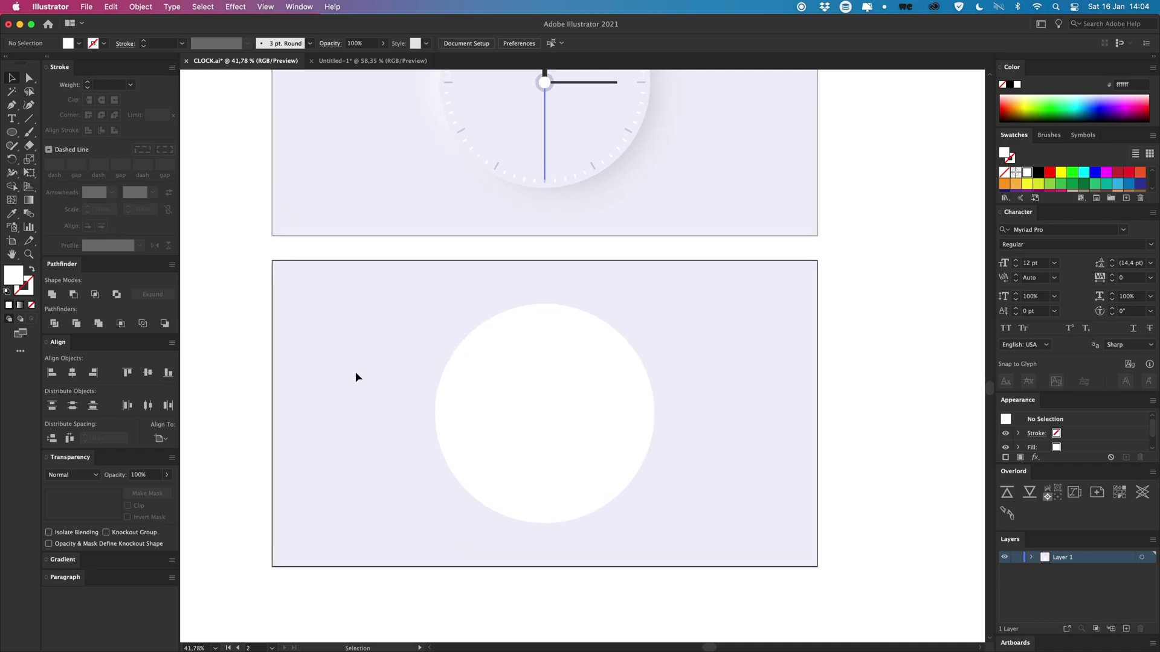
pyautogui.scroll(10, 356, 372)
pyautogui.moveTo(510, 304); pyautogui.dragTo(359, 248)
pyautogui.click(503, 151)
pyautogui.press('super+z')
pyautogui.moveTo(703, 453); pyautogui.dragTo(783, 508)
pyautogui.press('super+z')
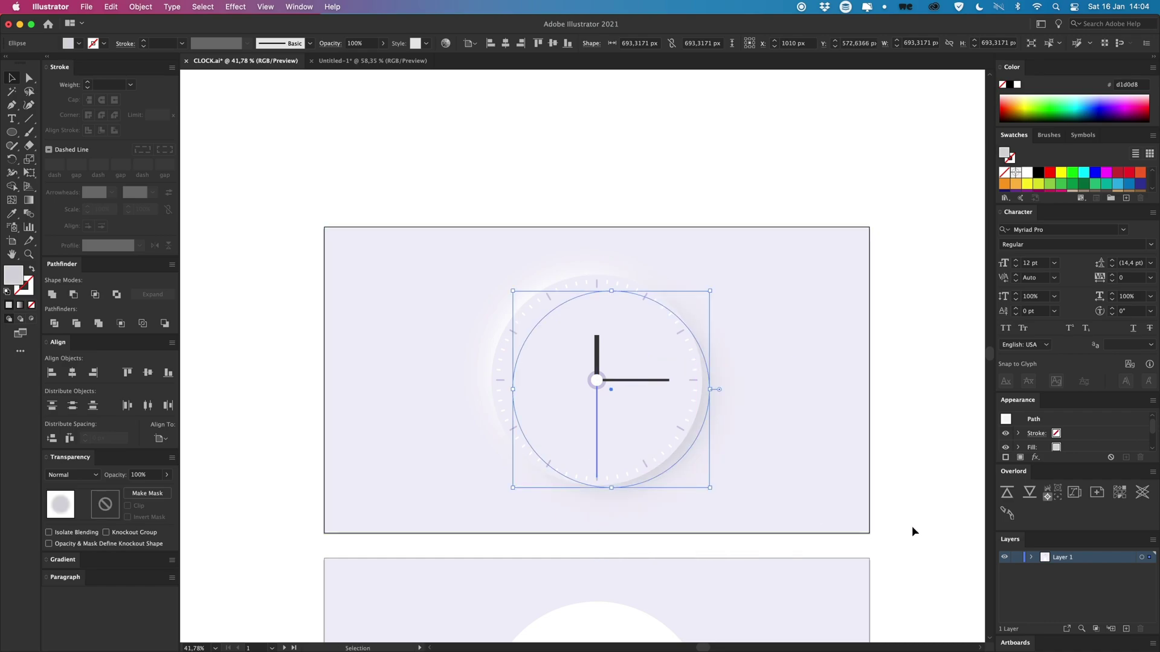
pyautogui.click(912, 527)
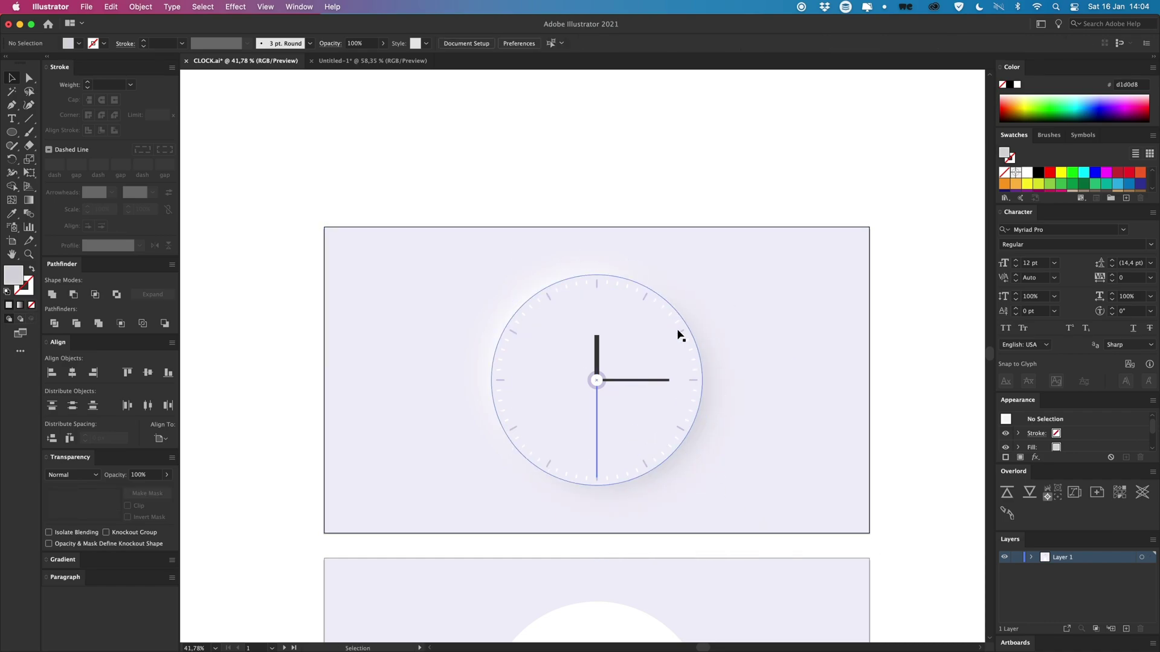
# Place a copy of the white circle behind the original, offset about 41 px left and 28 px up.
pyautogui.scroll(-5, 679, 332)
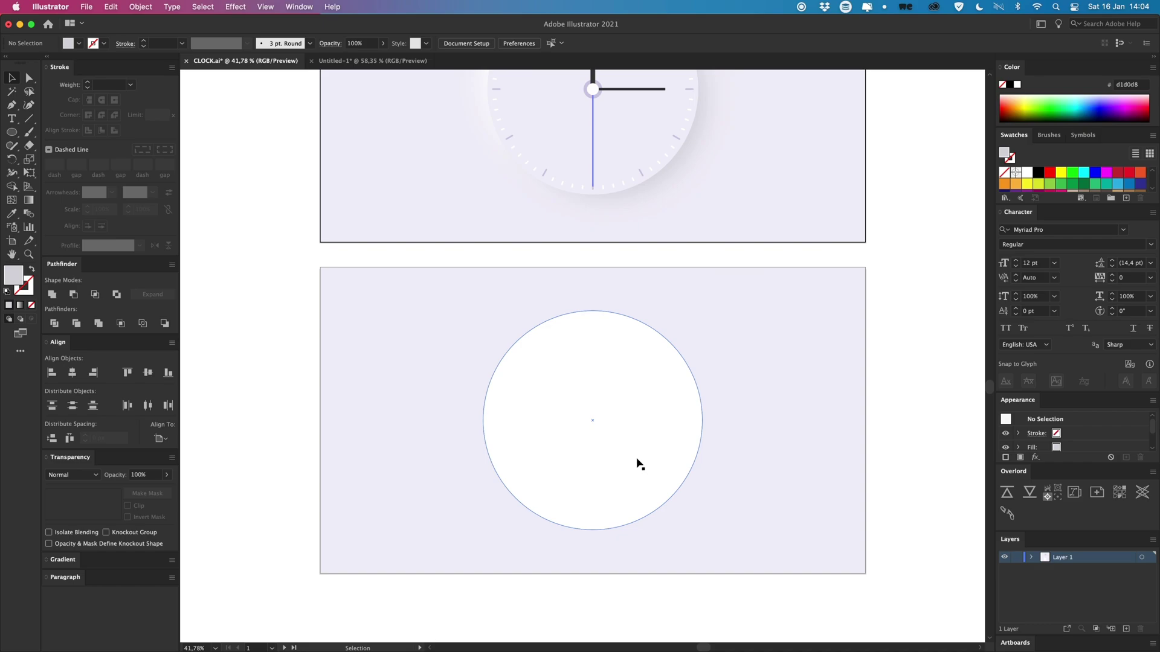
pyautogui.moveTo(630, 458); pyautogui.dragTo(619, 446)
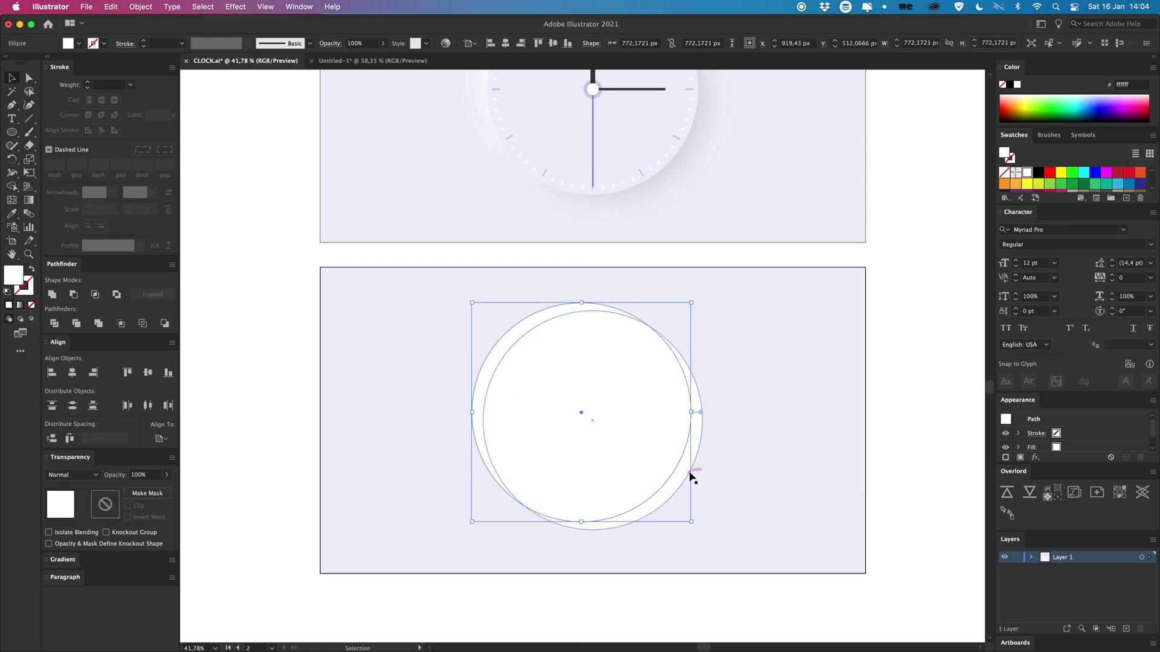
pyautogui.press('a')
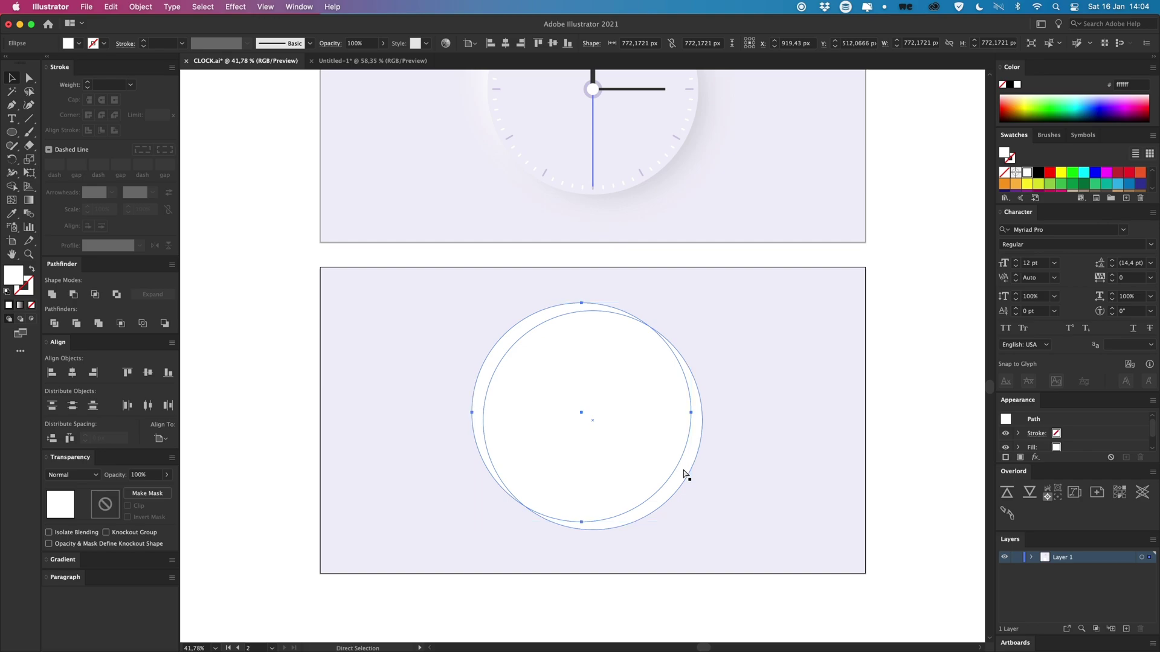
pyautogui.press('v')
# Fill the original centred circle with the background colour efecf7.
pyautogui.click(686, 477)
pyautogui.press('i')
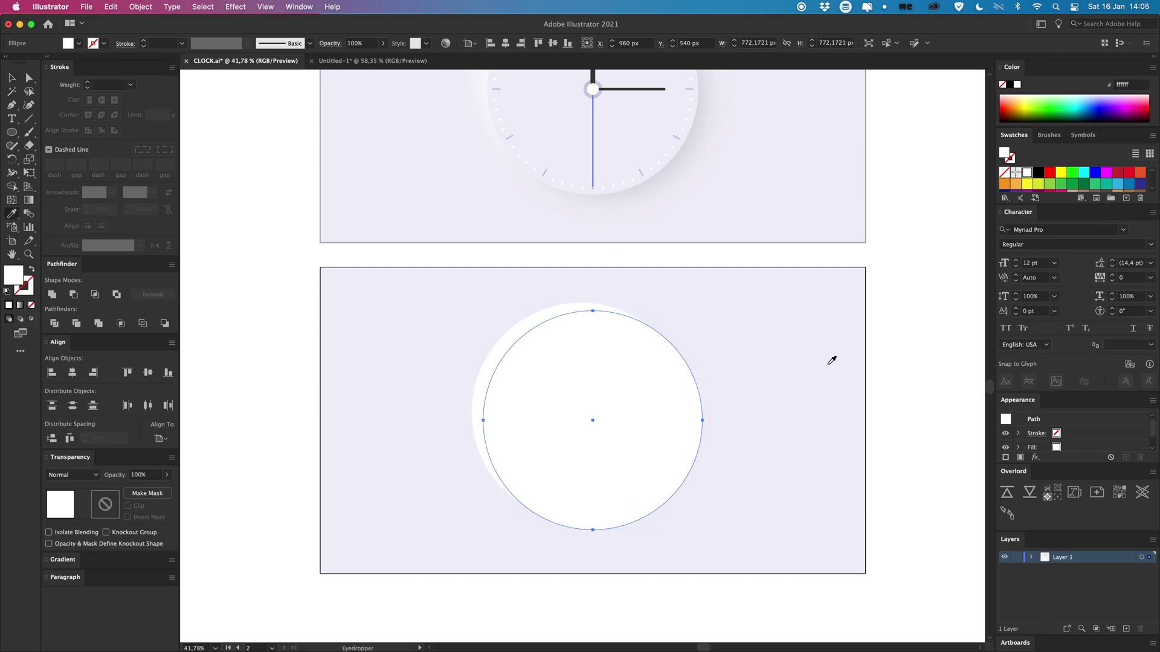
pyautogui.click(845, 311)
pyautogui.press('v')
pyautogui.click(923, 333)
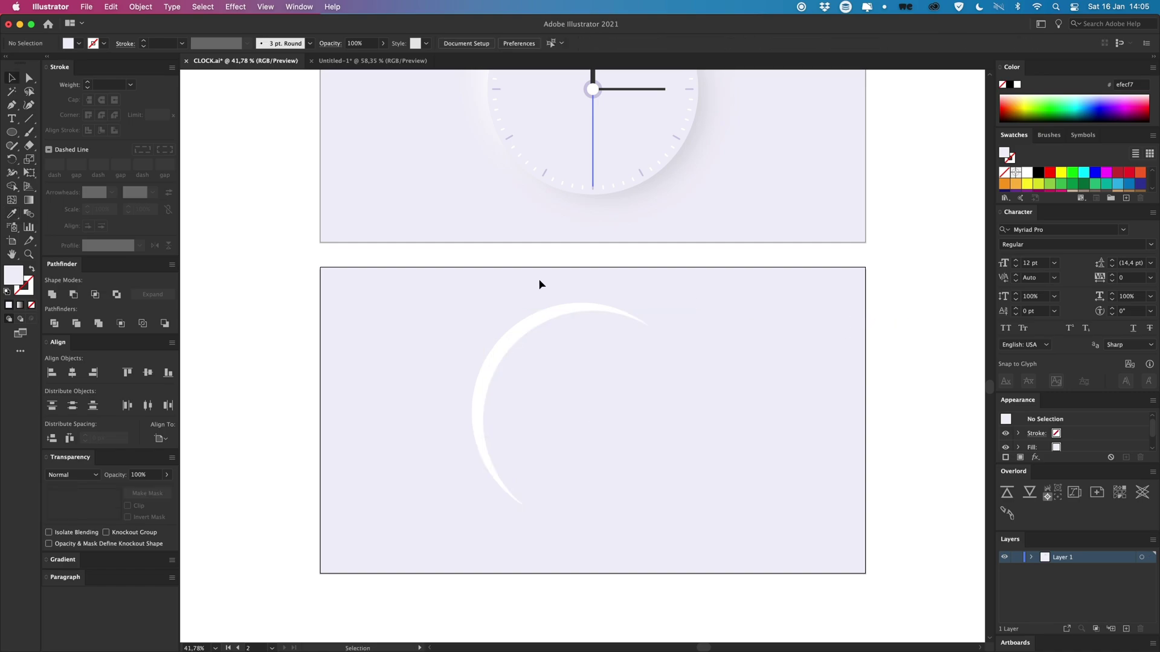
# Apply a Gaussian Blur with a radius of 42.3143 pixels to the offset white circle.
pyautogui.click(538, 320)
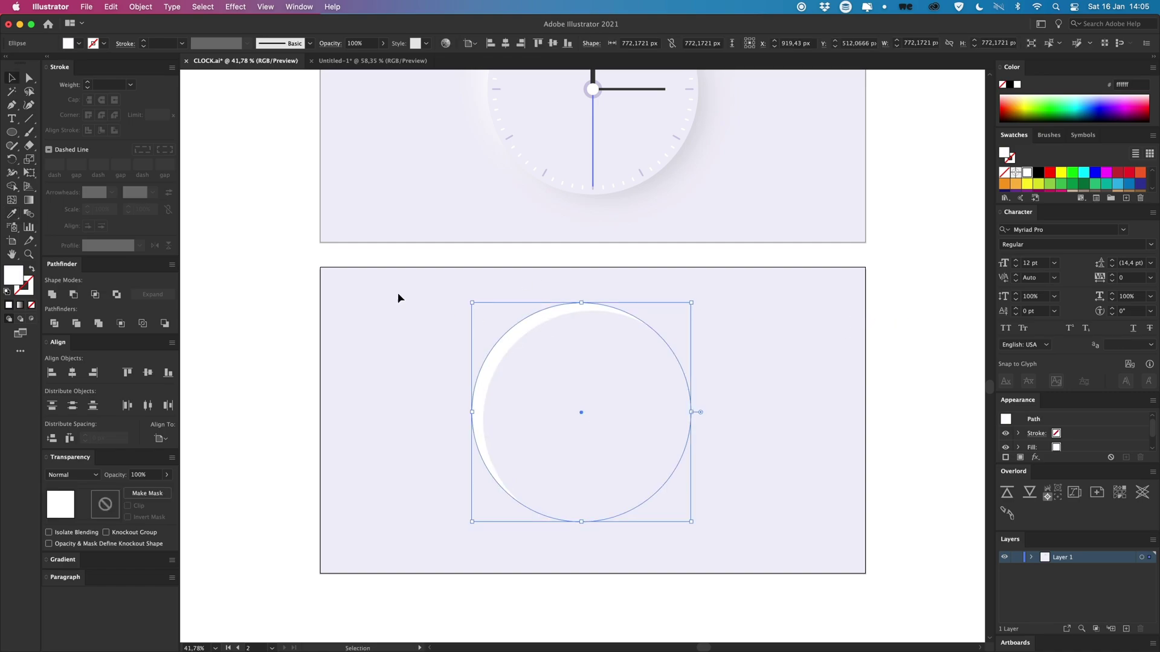
pyautogui.click(236, 8)
pyautogui.moveTo(381, 253)
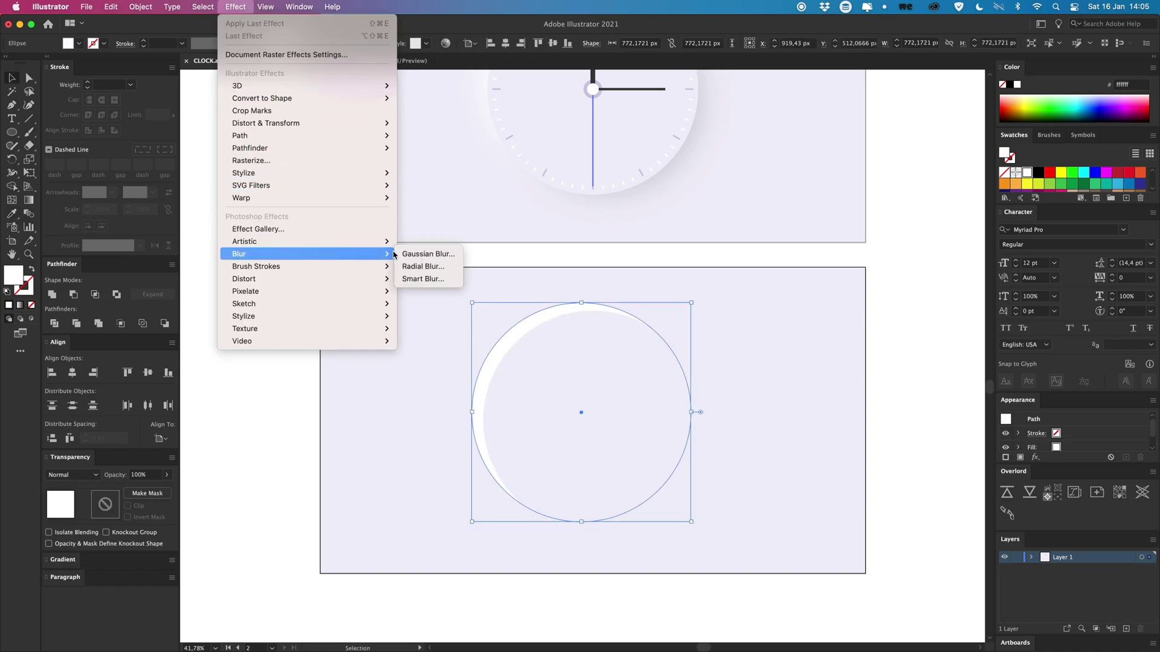
pyautogui.click(424, 255)
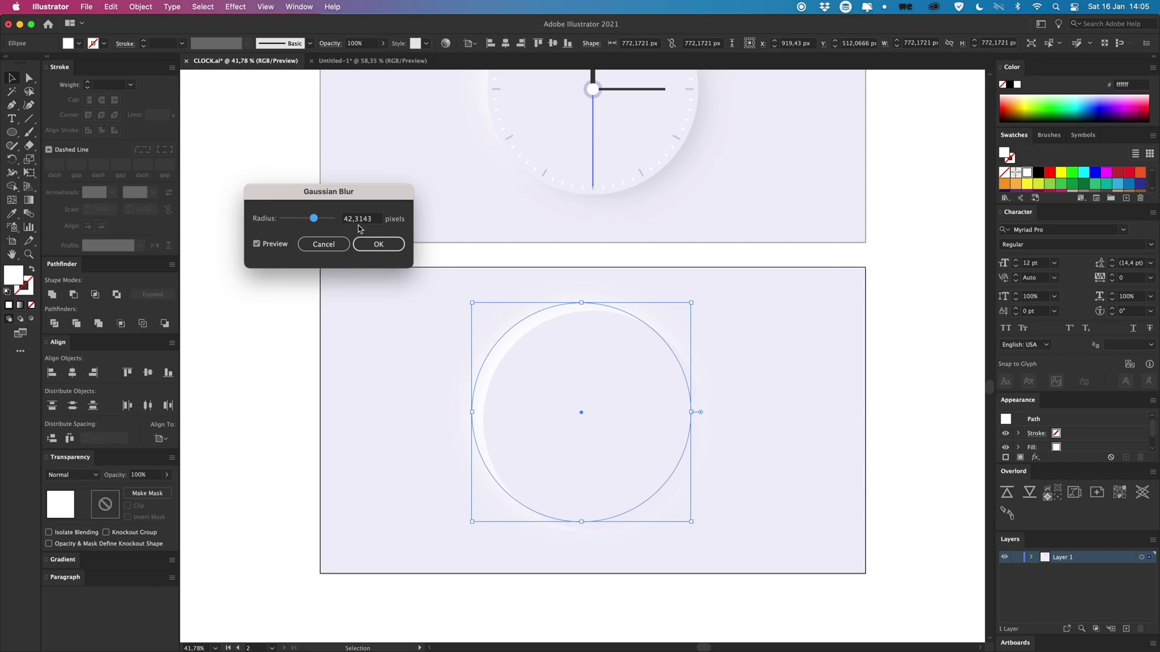
pyautogui.click(378, 244)
pyautogui.press('super+shift+a')
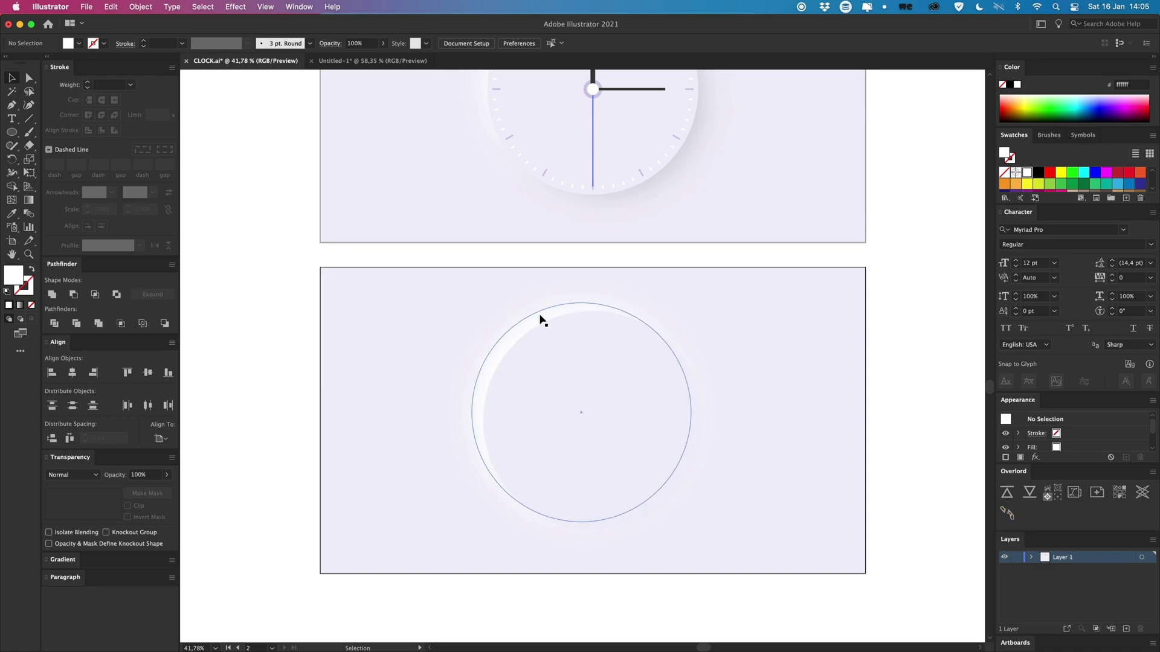
# Copy the blurred circle to the lower right behind the main circle and set the copy's fill to dad7e2.
pyautogui.moveTo(522, 326); pyautogui.dragTo(544, 339)
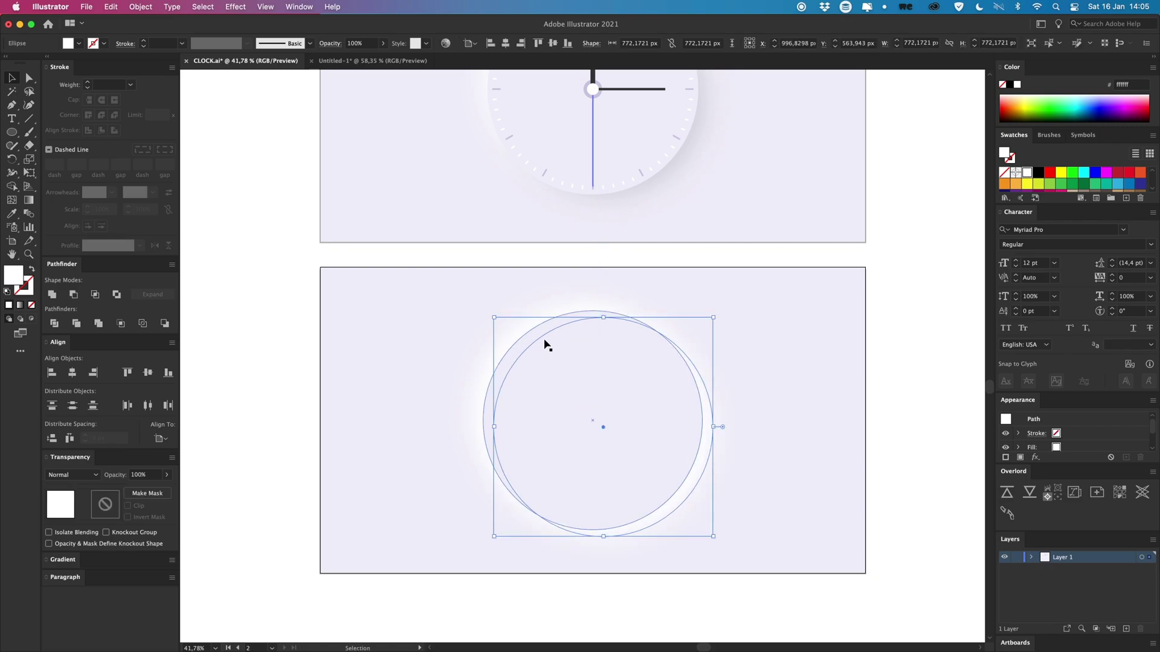
pyautogui.press('i')
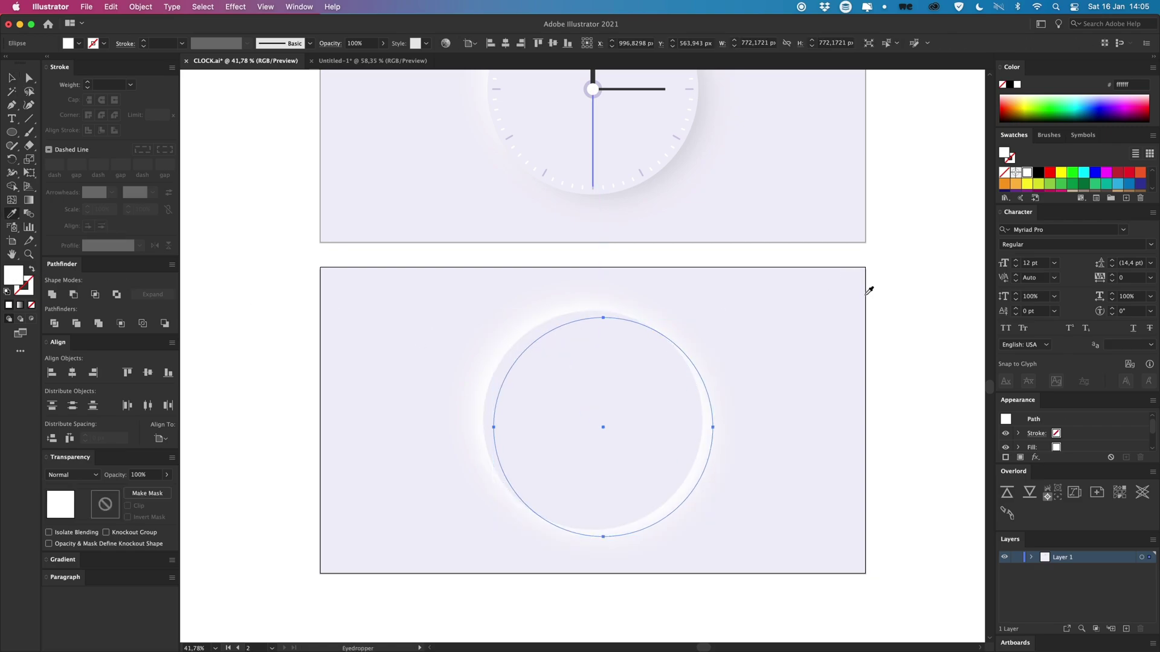
pyautogui.click(849, 283)
pyautogui.doubleClick(15, 281)
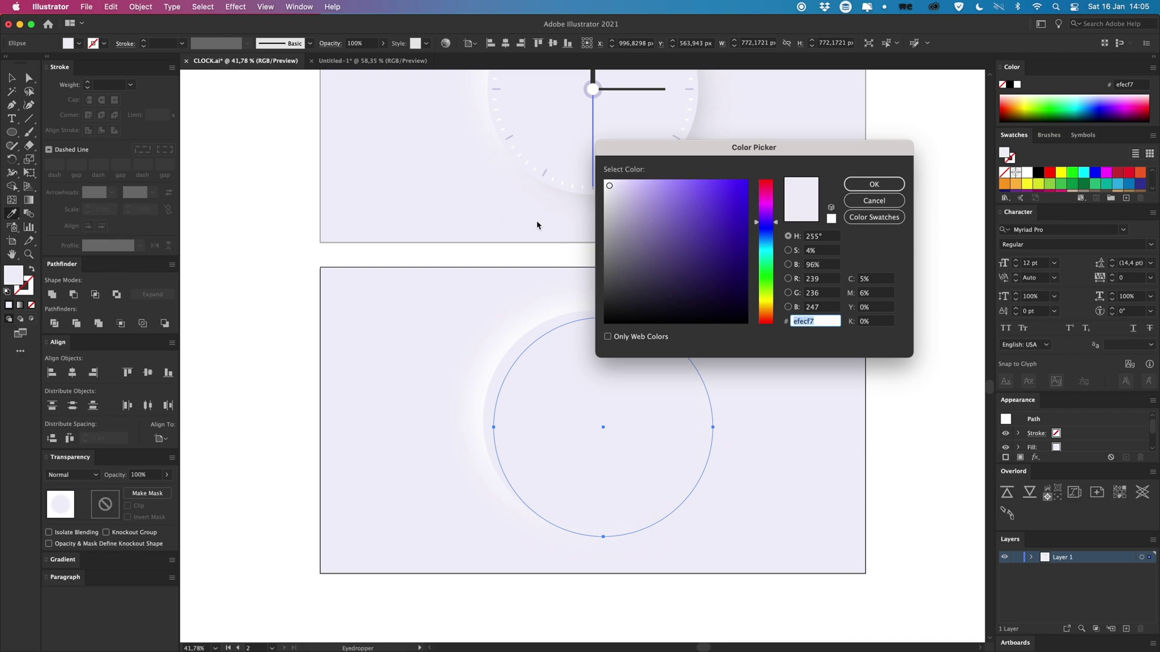
pyautogui.click(612, 200)
pyautogui.click(874, 184)
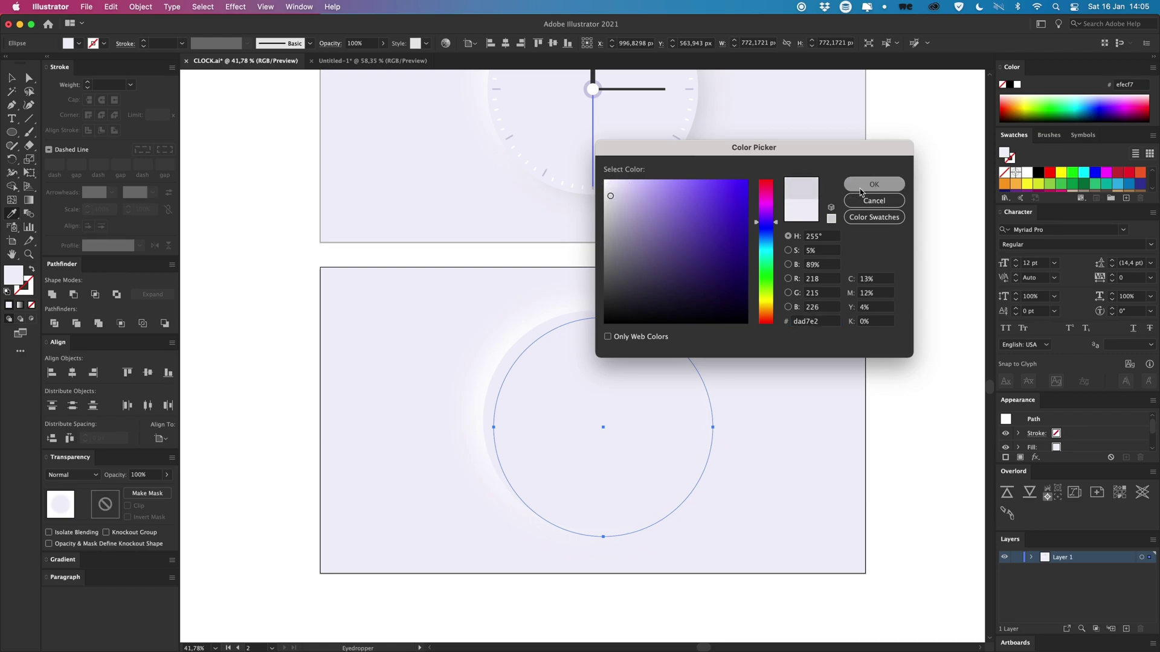
pyautogui.press('v')
pyautogui.click(894, 358)
pyautogui.scroll(-2, 906, 295)
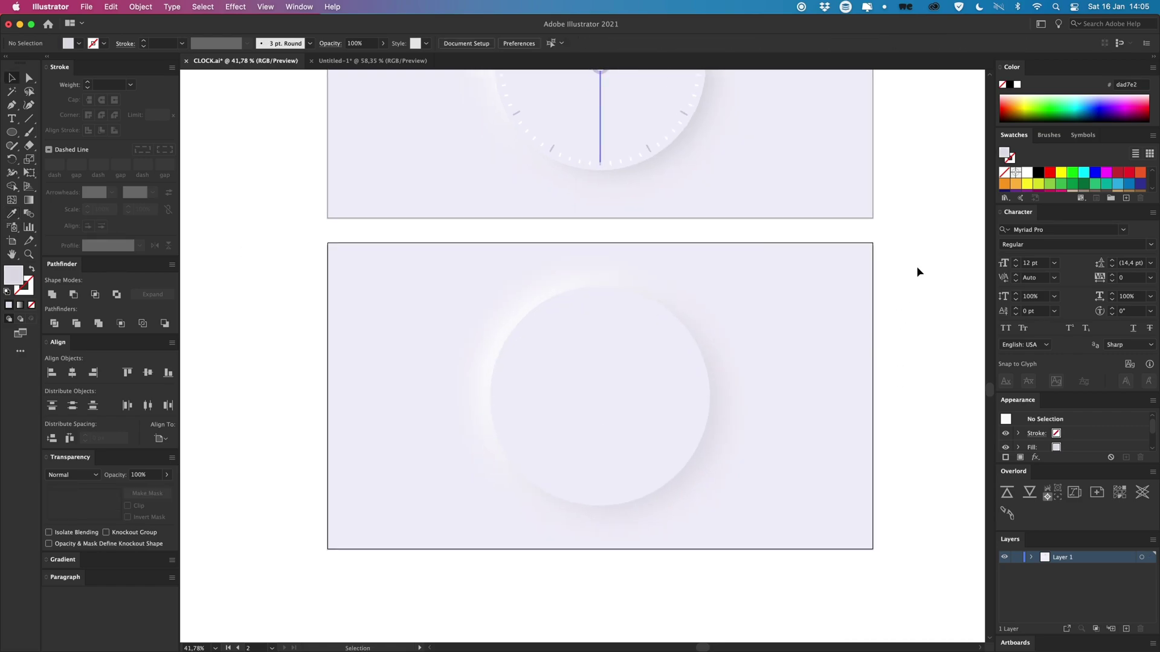
pyautogui.scroll(2, 683, 251)
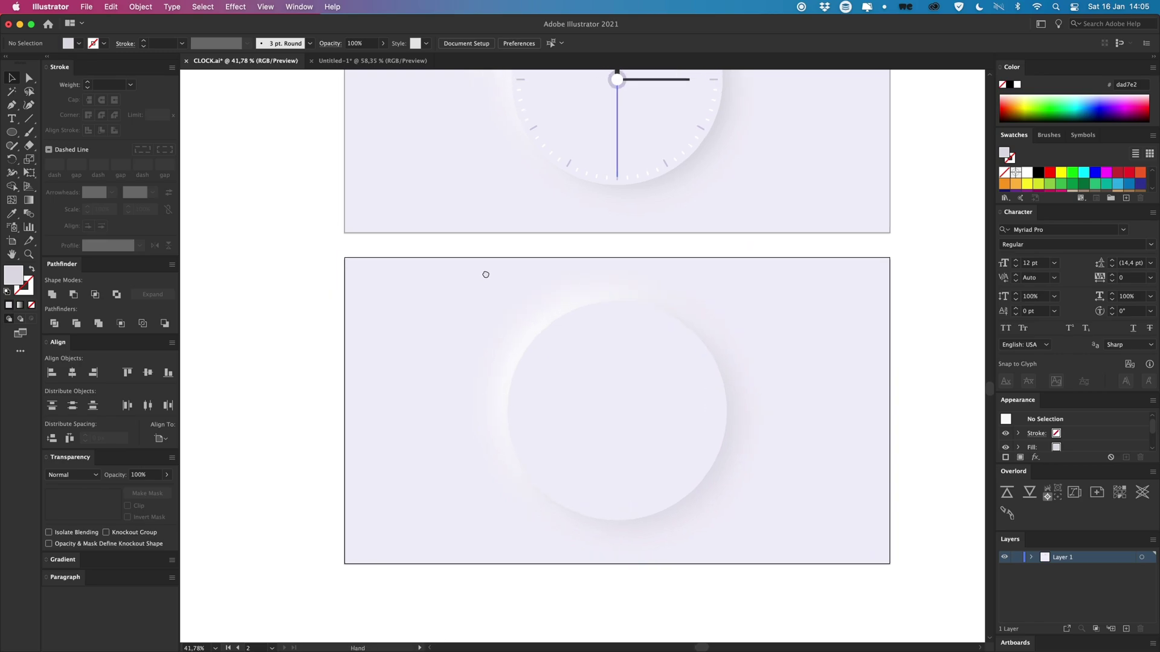
# In the Untitled-1 document, draw a black circle about 477 px in diameter and move it to the artboard's middle.
pyautogui.click(339, 61)
pyautogui.click(12, 134)
pyautogui.moveTo(533, 304); pyautogui.dragTo(719, 487)
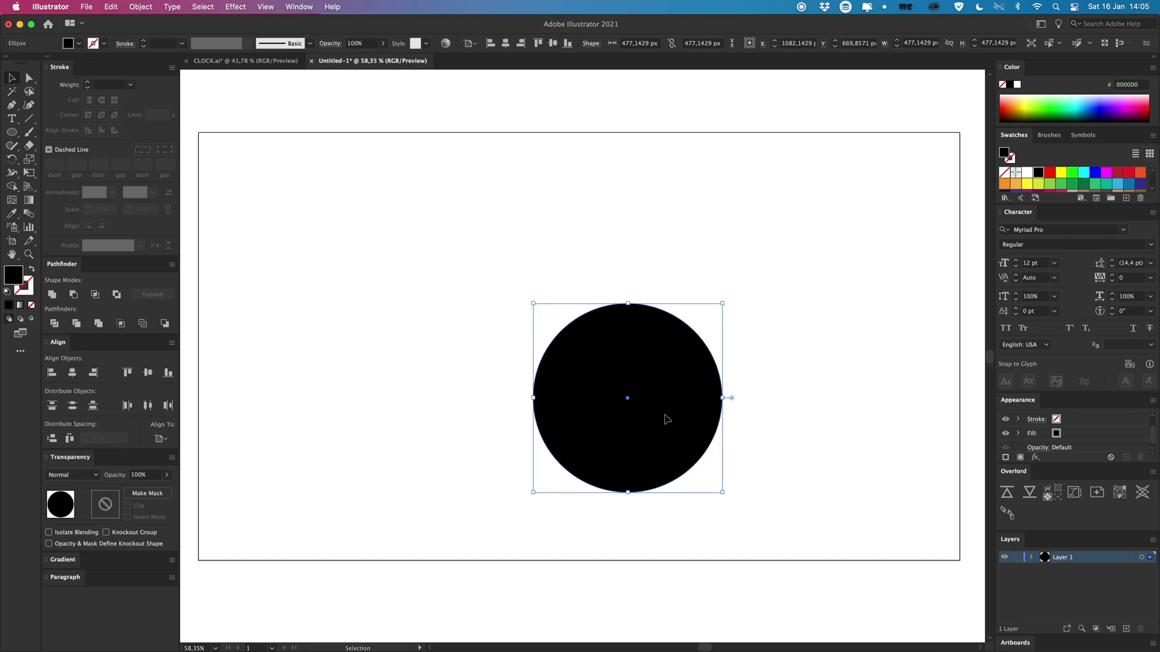
pyautogui.press('v')
pyautogui.moveTo(663, 415); pyautogui.dragTo(621, 380)
# Apply a Gaussian Blur with a radius of 42.3143 pixels to the black circle, and delete the circle.
pyautogui.click(230, 7)
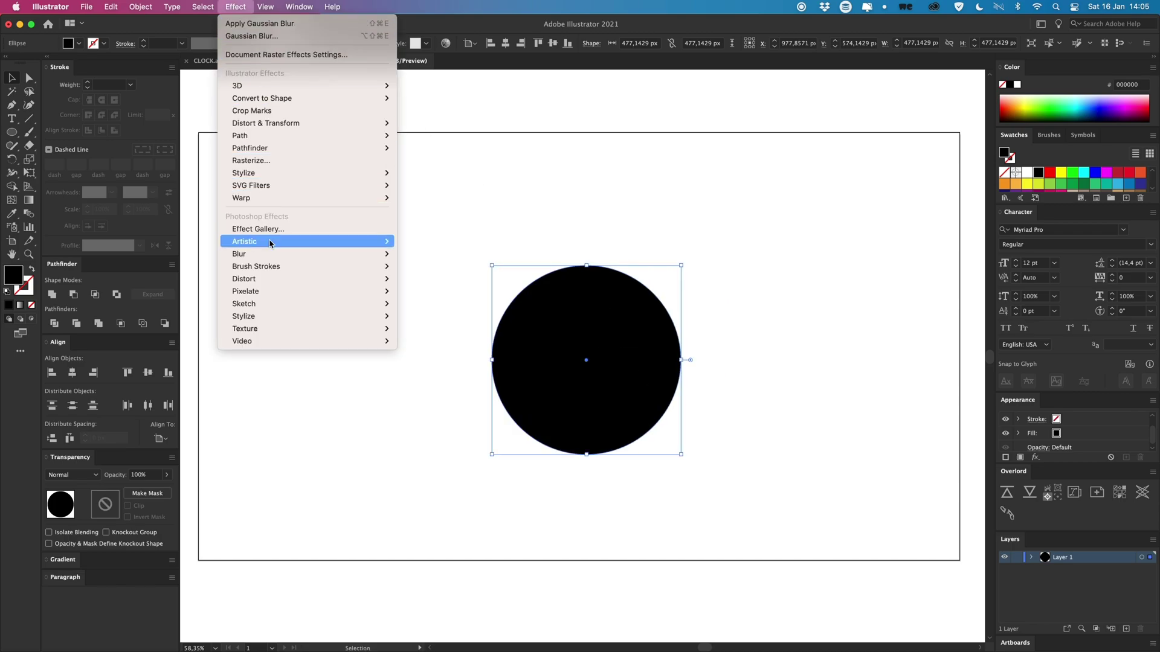
pyautogui.moveTo(279, 254)
pyautogui.click(427, 254)
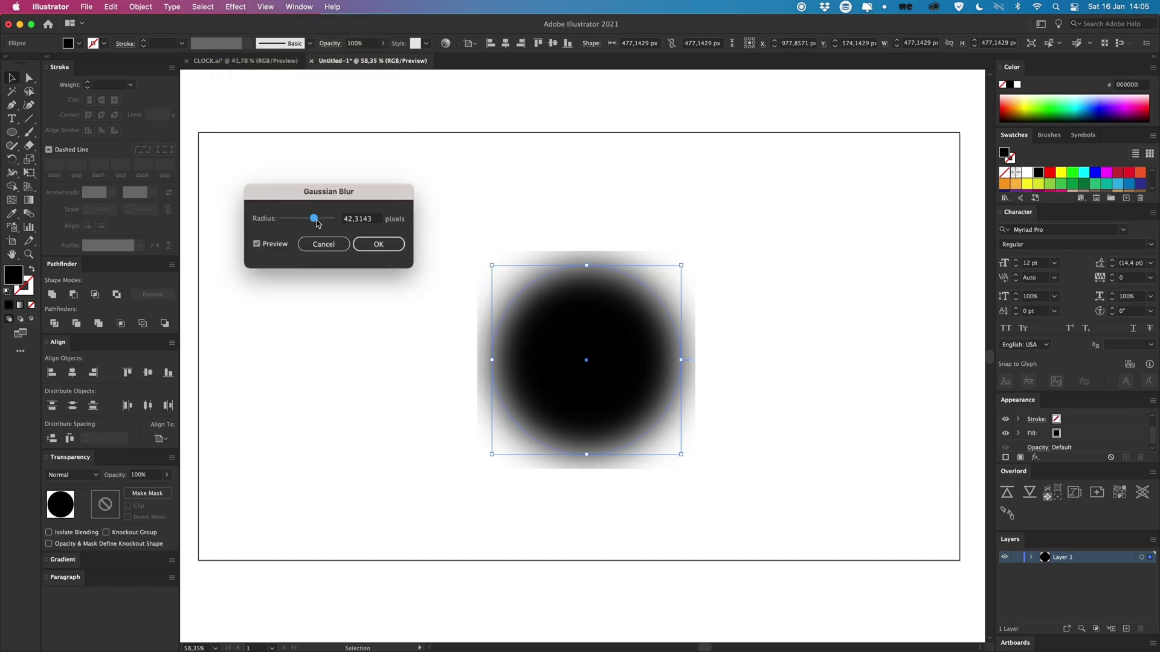
pyautogui.click(378, 244)
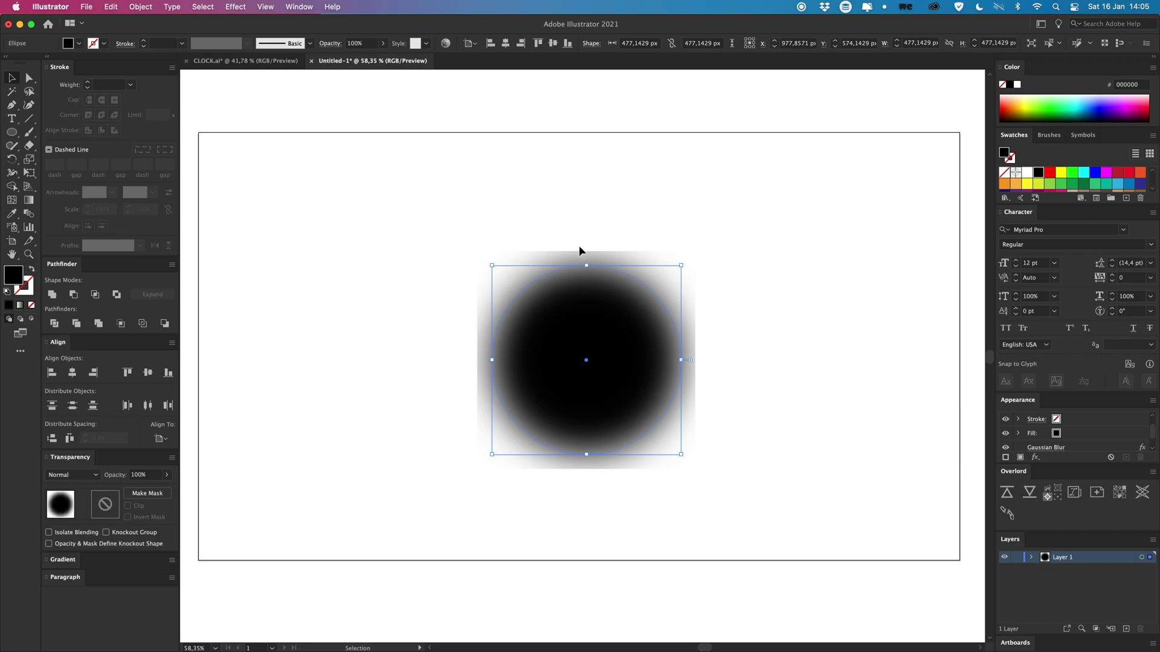
pyautogui.click(708, 415)
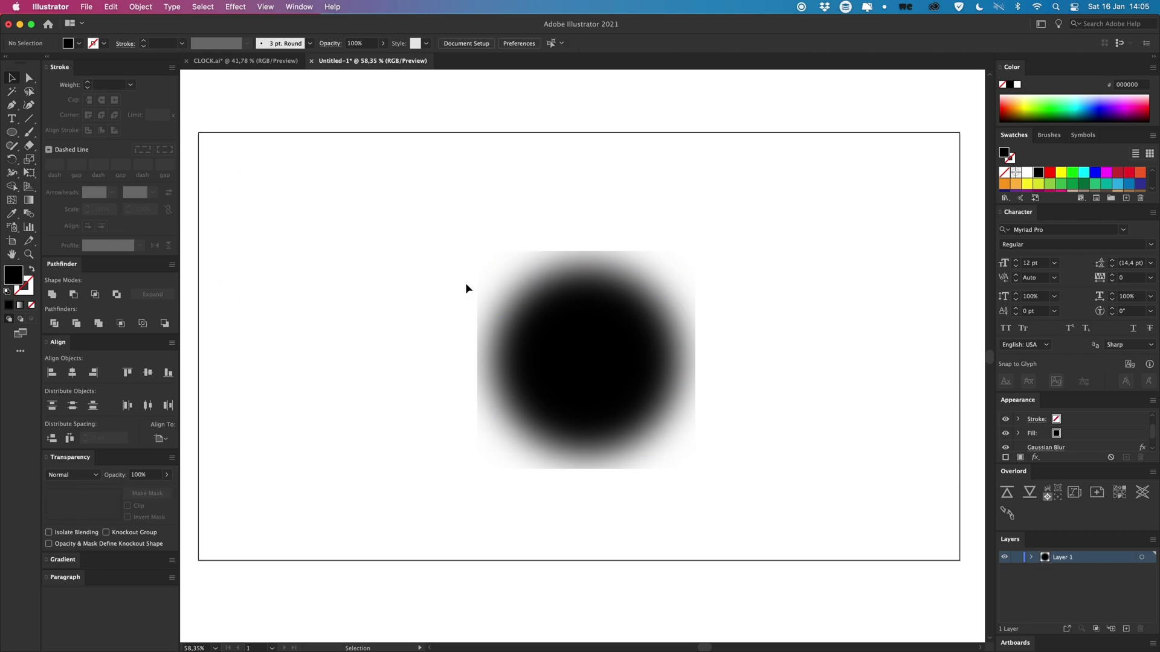
pyautogui.click(534, 358)
pyautogui.press('Delete')
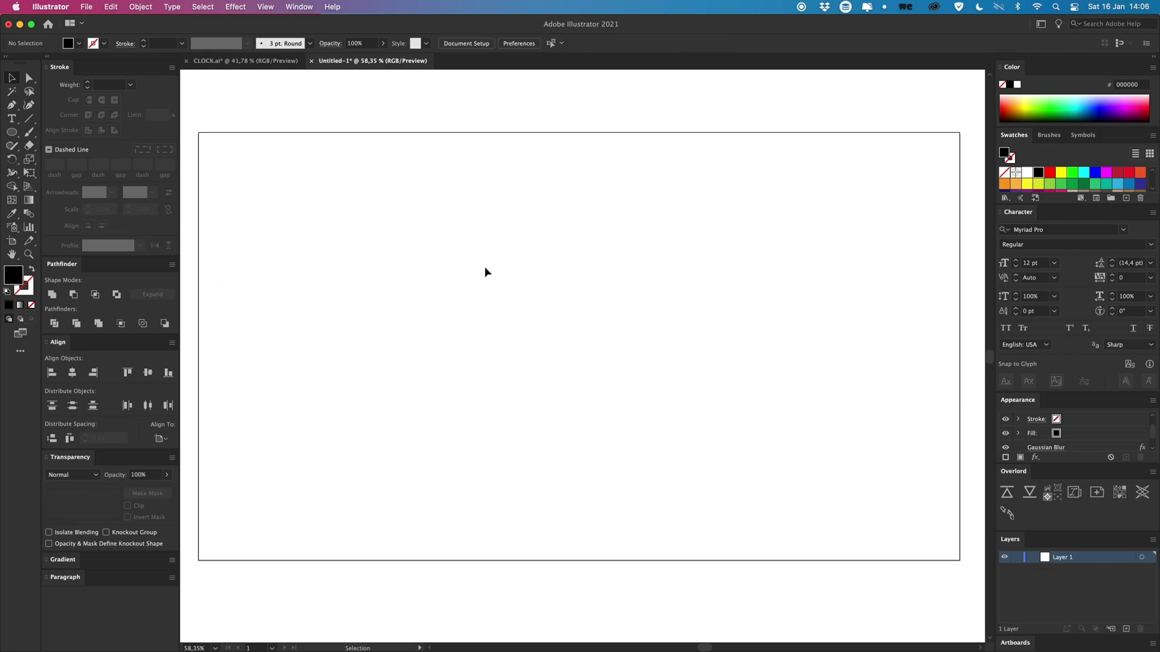
# Set the document raster effects to add 200 px around objects.
pyautogui.click(235, 7)
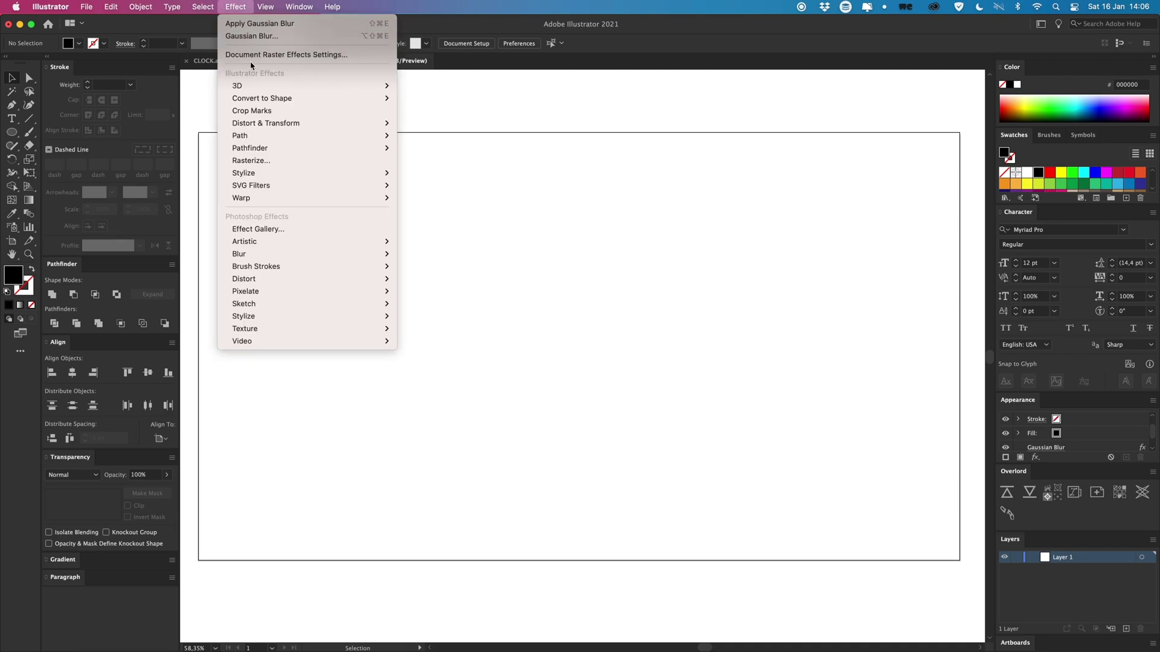
pyautogui.click(327, 55)
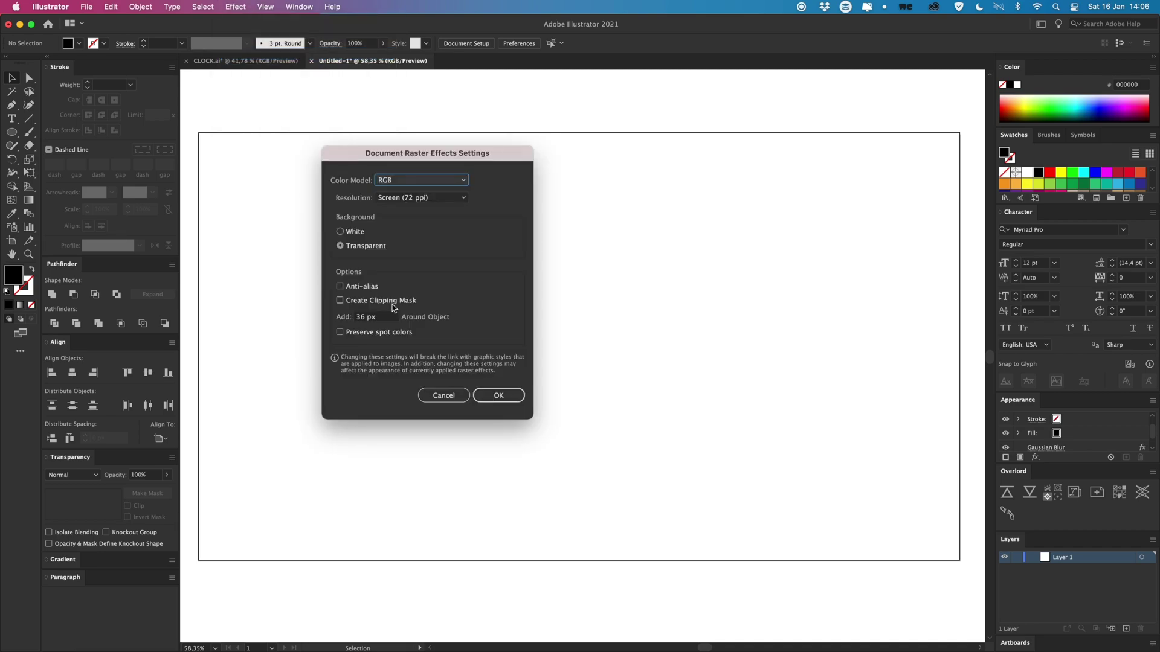
pyautogui.click(386, 320)
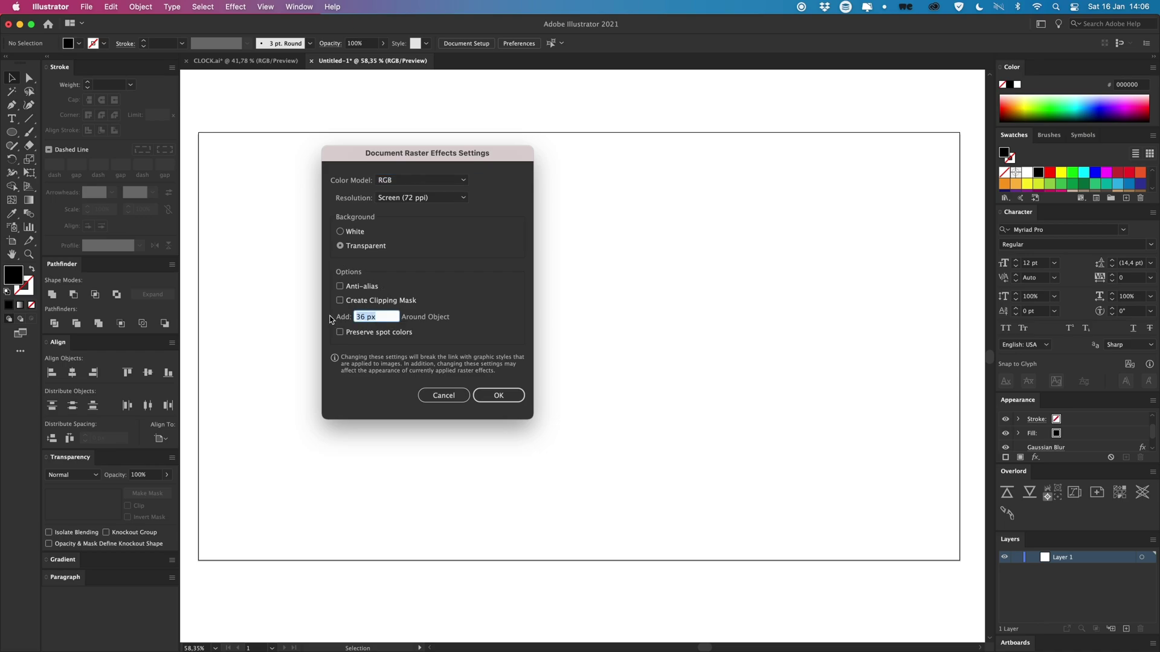
pyautogui.write('200')
pyautogui.press('Return')
# Draw a black circle about 576 px in diameter from the artboard's centre and reapply the last Gaussian Blur to it.
pyautogui.click(11, 131)
pyautogui.moveTo(578, 328); pyautogui.dragTo(694, 442)
pyautogui.click(236, 7)
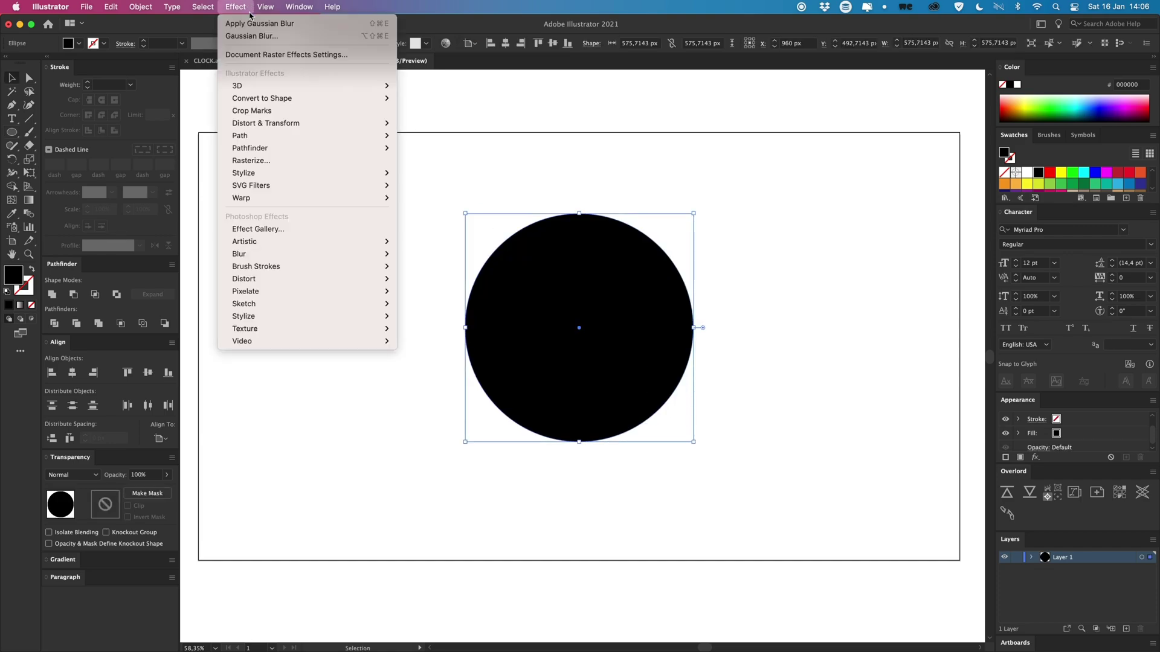
pyautogui.click(254, 21)
pyautogui.click(741, 173)
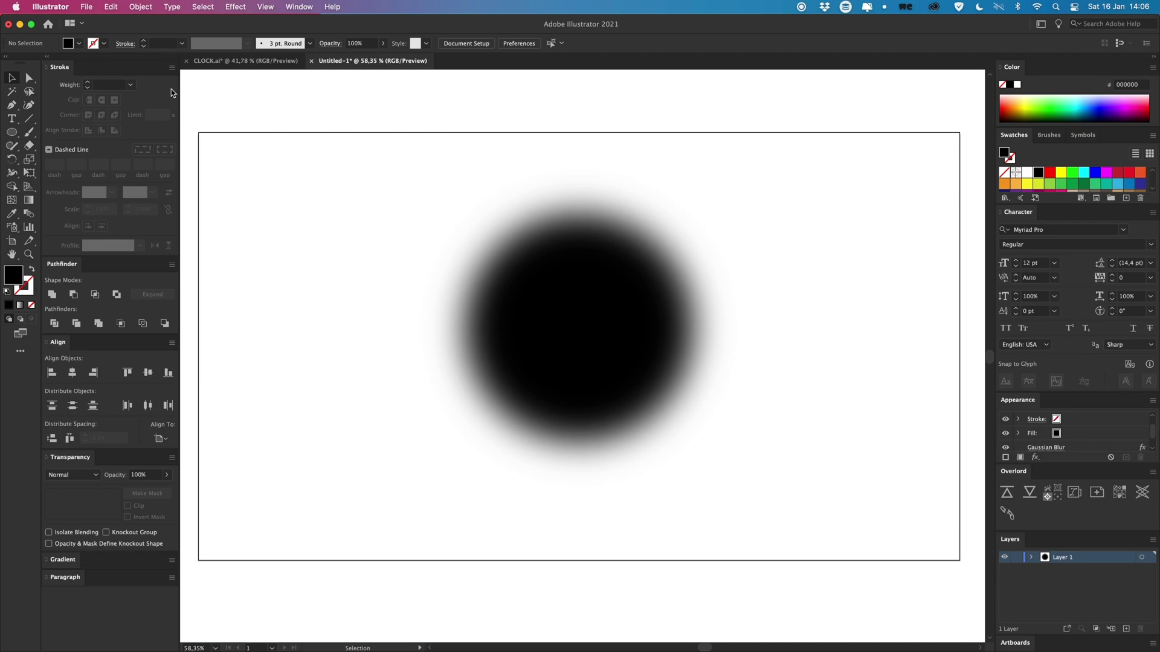
# Switch back to CLOCK.ai and examine the blurred highlight and shadow circles behind the second artboard's clock face.
pyautogui.click(245, 60)
pyautogui.scroll(-2, 707, 411)
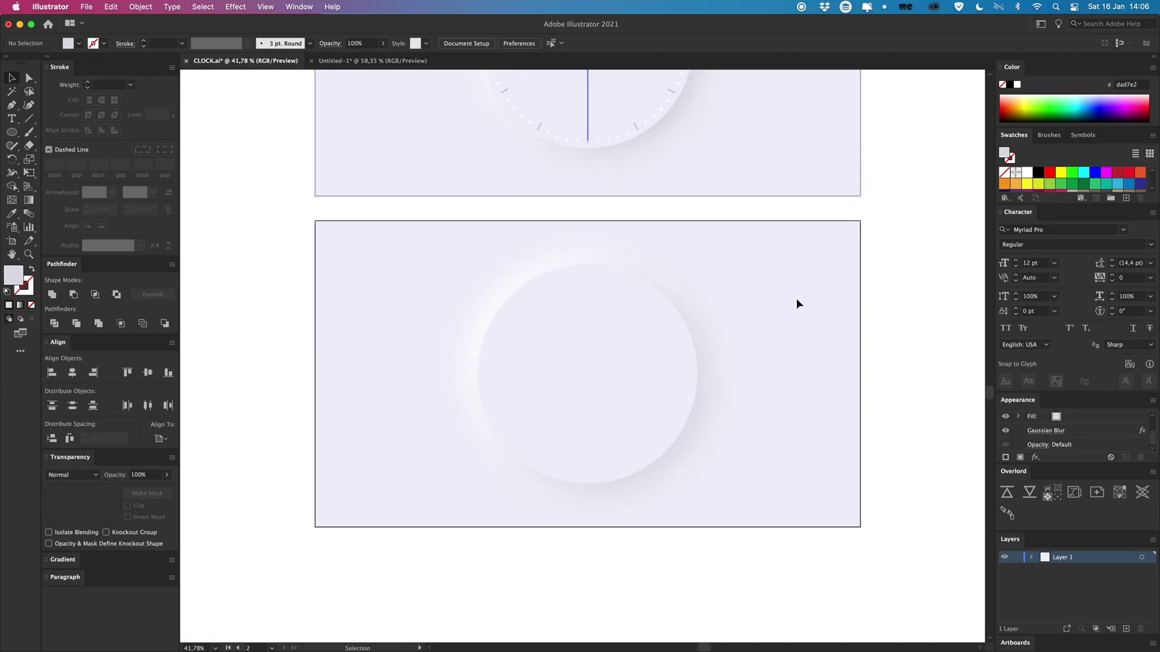
pyautogui.scroll(2, 686, 310)
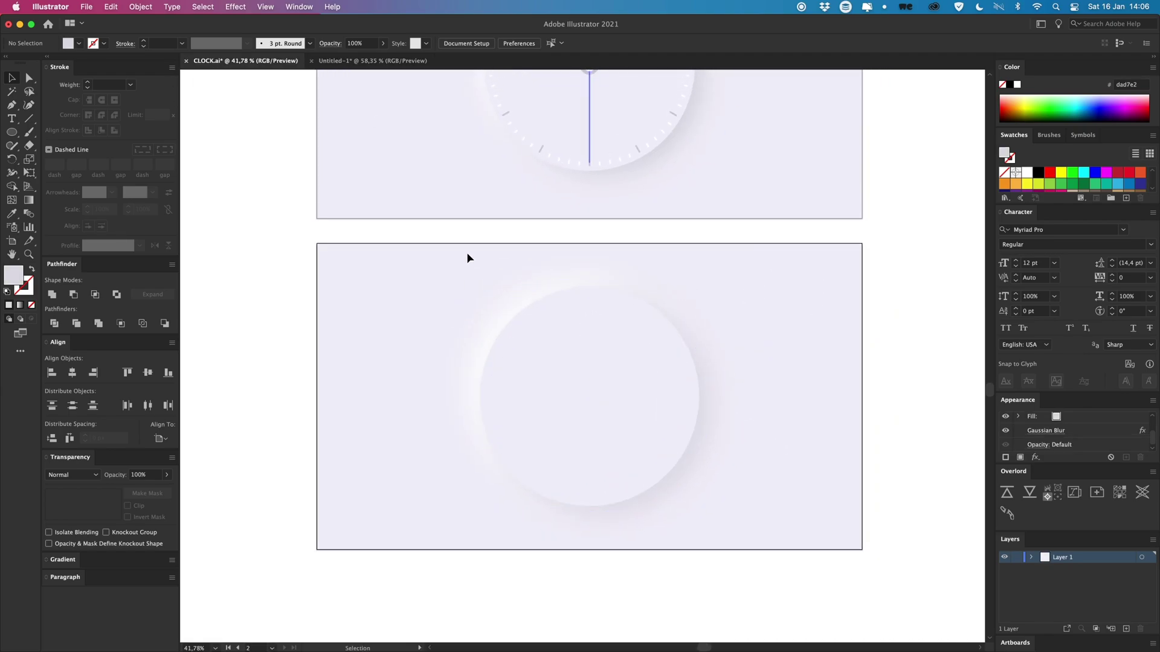
pyautogui.click(519, 293)
pyautogui.press('Delete')
pyautogui.click(547, 288)
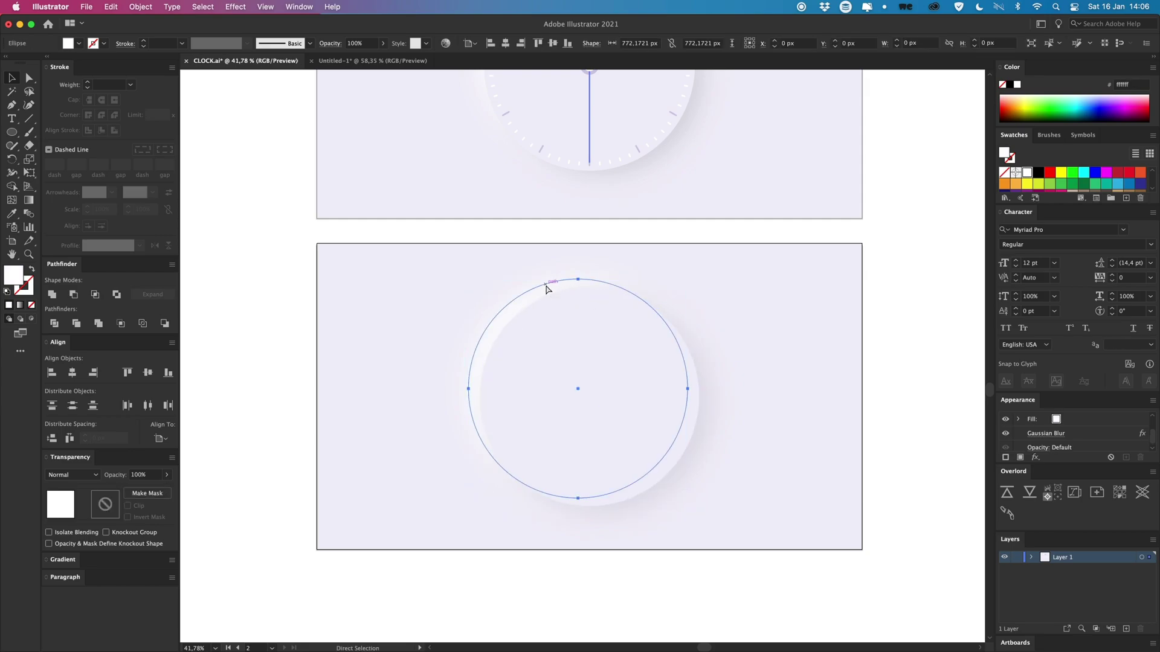
pyautogui.press('Delete')
pyautogui.moveTo(621, 363); pyautogui.dragTo(615, 340)
pyautogui.scroll(-1, 615, 340)
# Make a concentric copy of the clock face scaled to about 74 px and fill it with the reference hub's purple, c8c1e2.
pyautogui.click(611, 344)
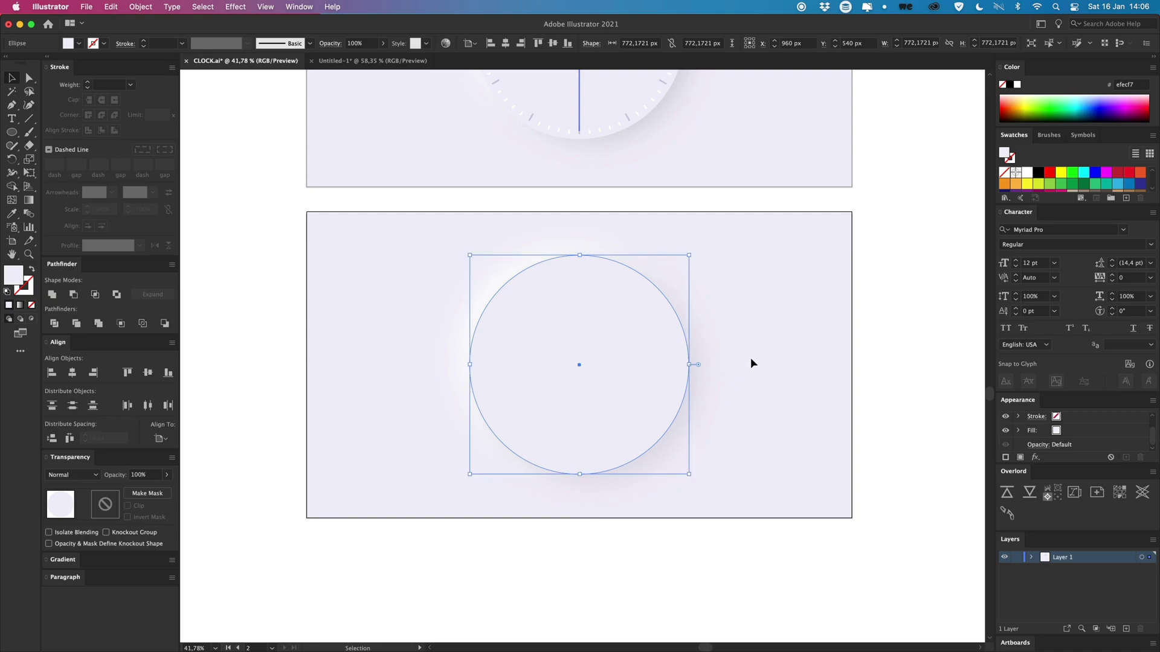
pyautogui.moveTo(690, 255); pyautogui.dragTo(589, 355)
pyautogui.scroll(5, 610, 295)
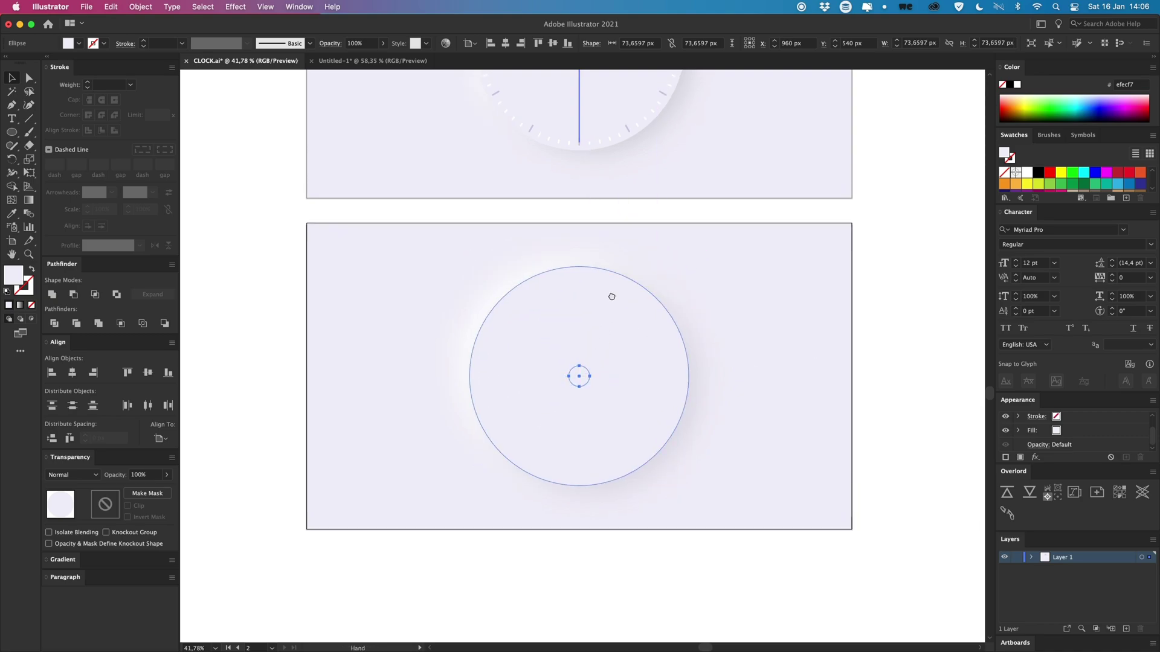
pyautogui.press('i')
pyautogui.click(611, 149)
pyautogui.press('v')
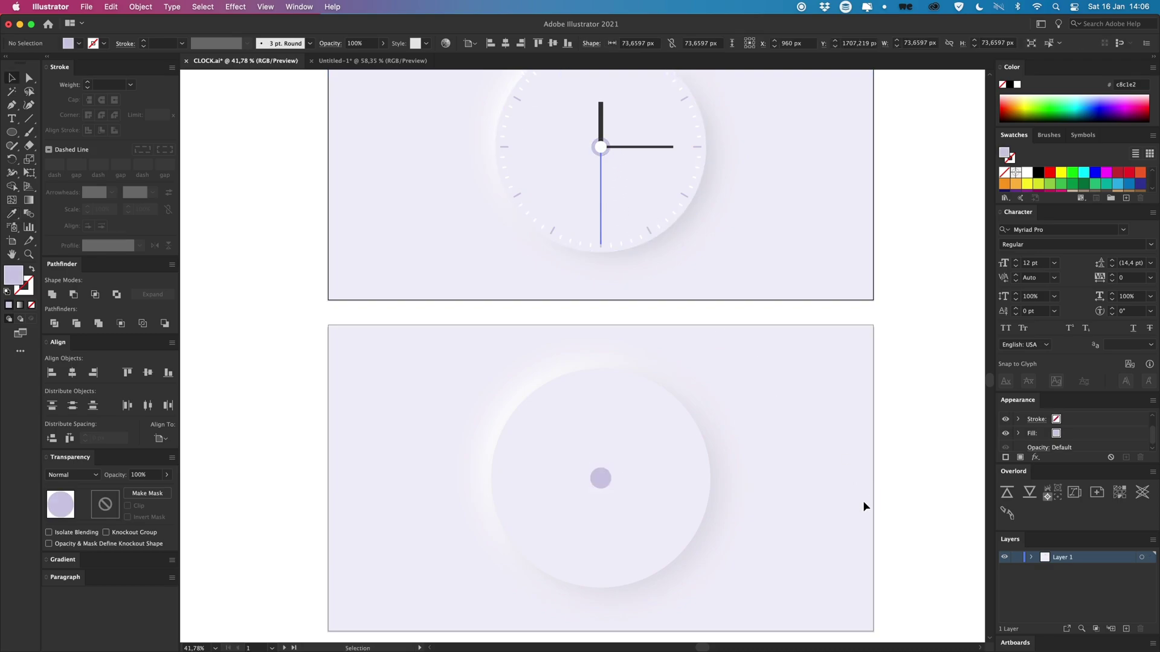
# Add a smaller concentric circle inside the purple hub and fill it with the white sampled from the reference clock's hub.
pyautogui.scroll(-4, 613, 368)
pyautogui.press('super+1')
pyautogui.press('super+equal')
pyautogui.press('v')
pyautogui.moveTo(622, 319); pyautogui.dragTo(620, 557)
pyautogui.press('super+minus')
pyautogui.press('super+minus')
pyautogui.press('super+minus')
pyautogui.press('i')
pyautogui.click(591, 170)
pyautogui.moveTo(684, 446); pyautogui.dragTo(635, 347)
pyautogui.press('v')
pyautogui.click(934, 409)
# Draw a vertical line about 22 px long with the Pen tool at 12 o'clock, aligned with the hub's centre.
pyautogui.scroll(3, 925, 422)
pyautogui.hscroll(-1, 924, 422)
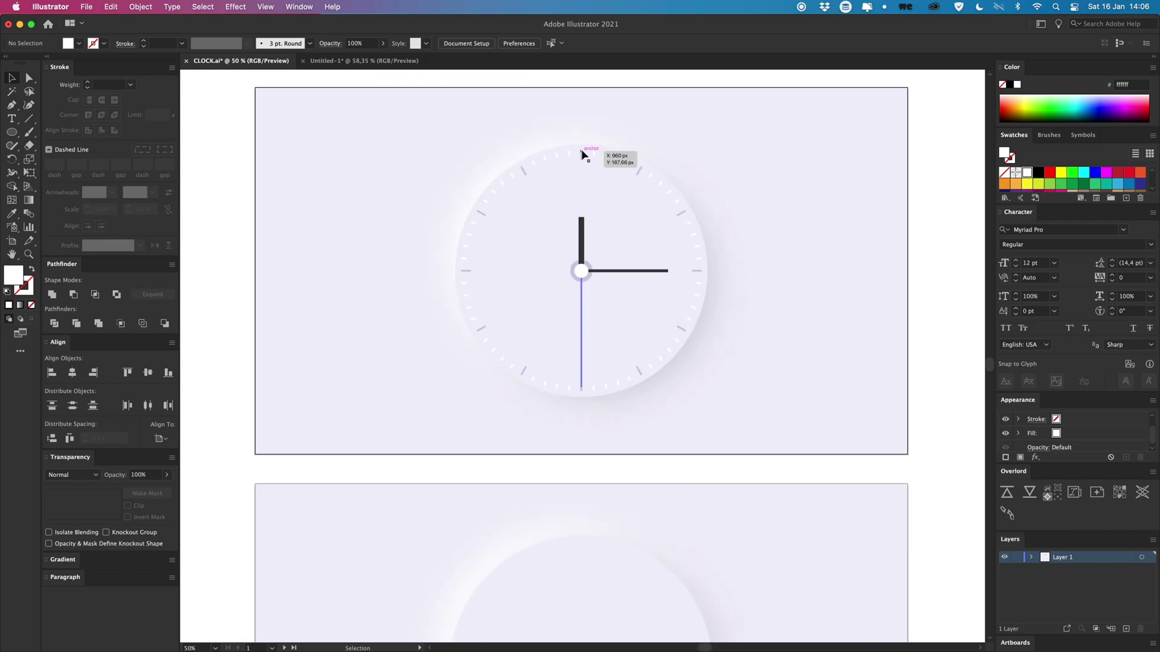
pyautogui.scroll(-5, 670, 209)
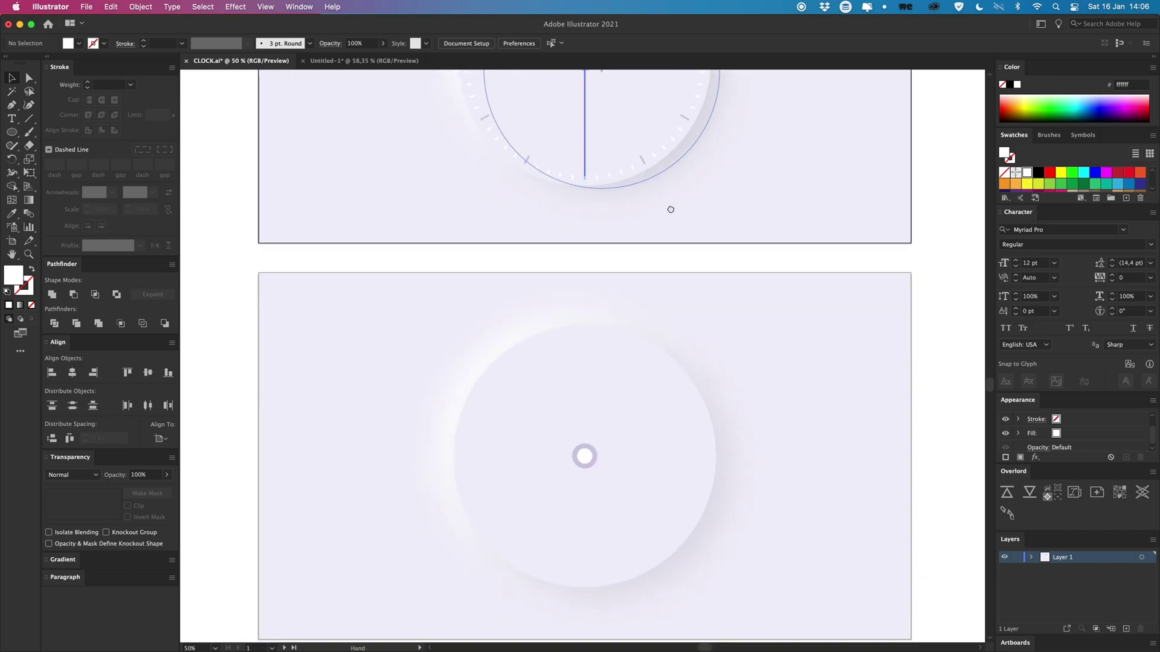
pyautogui.scroll(-2, 671, 209)
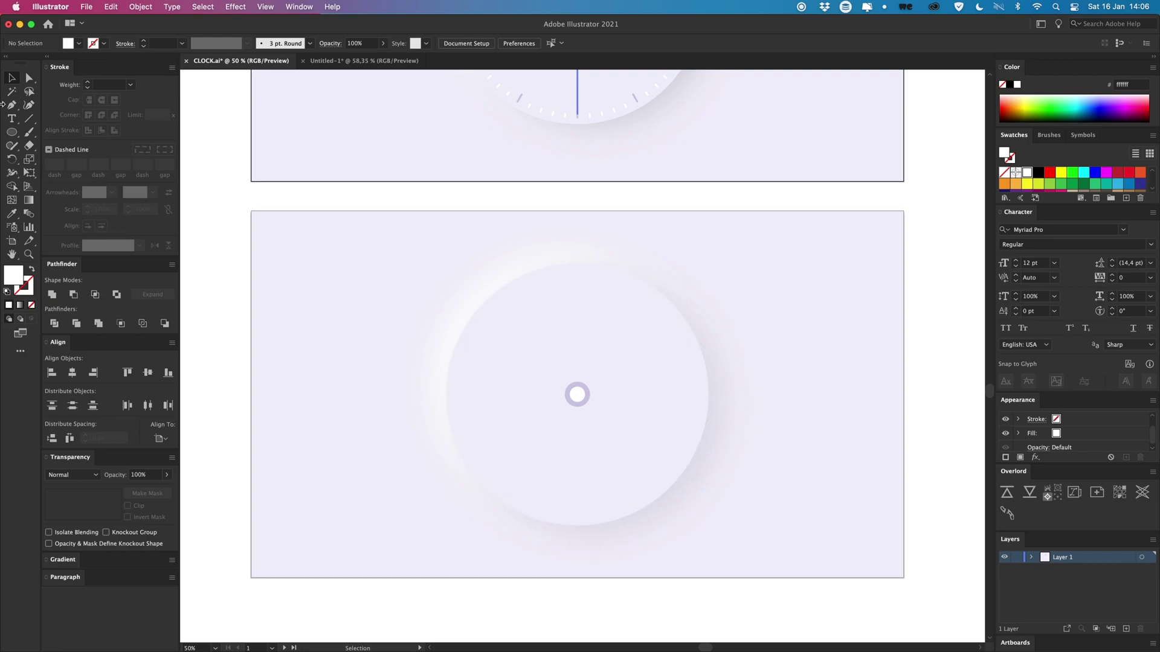
pyautogui.click(13, 105)
pyautogui.press('super+1')
pyautogui.hscroll(2, 580, 212)
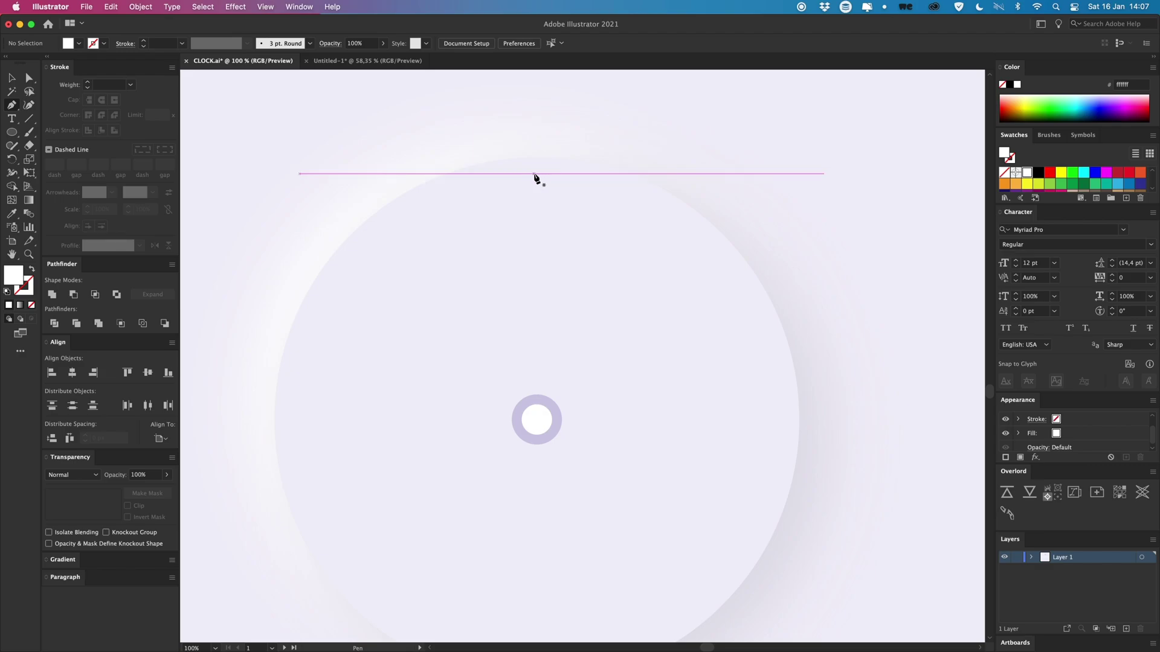
pyautogui.click(267, 8)
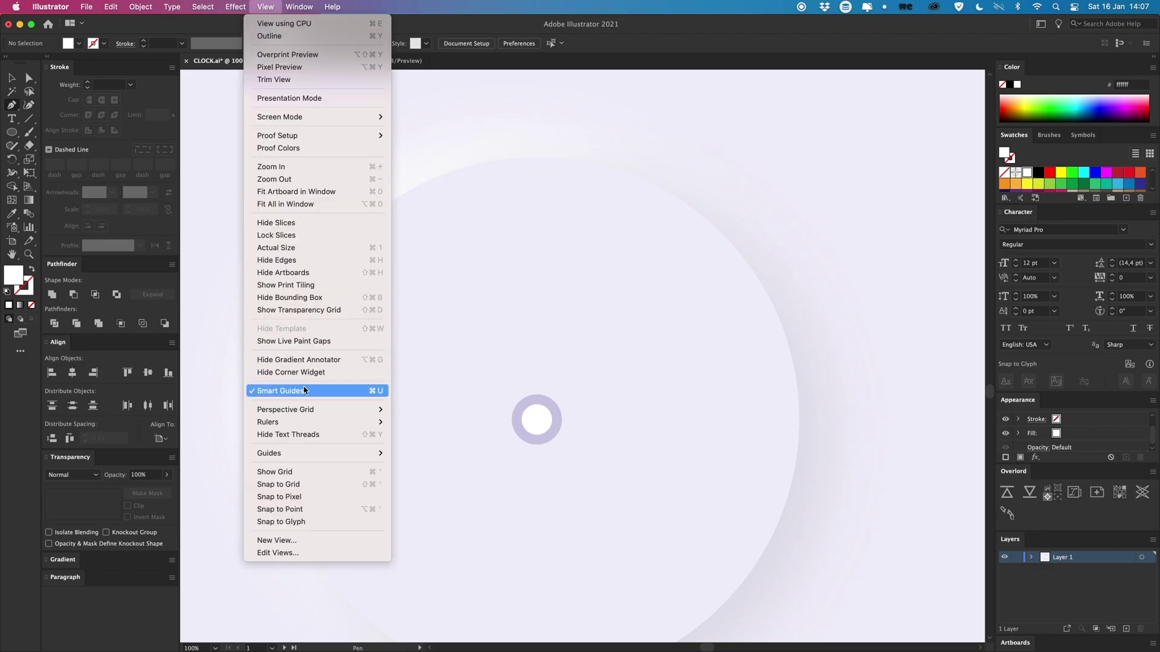
pyautogui.click(550, 306)
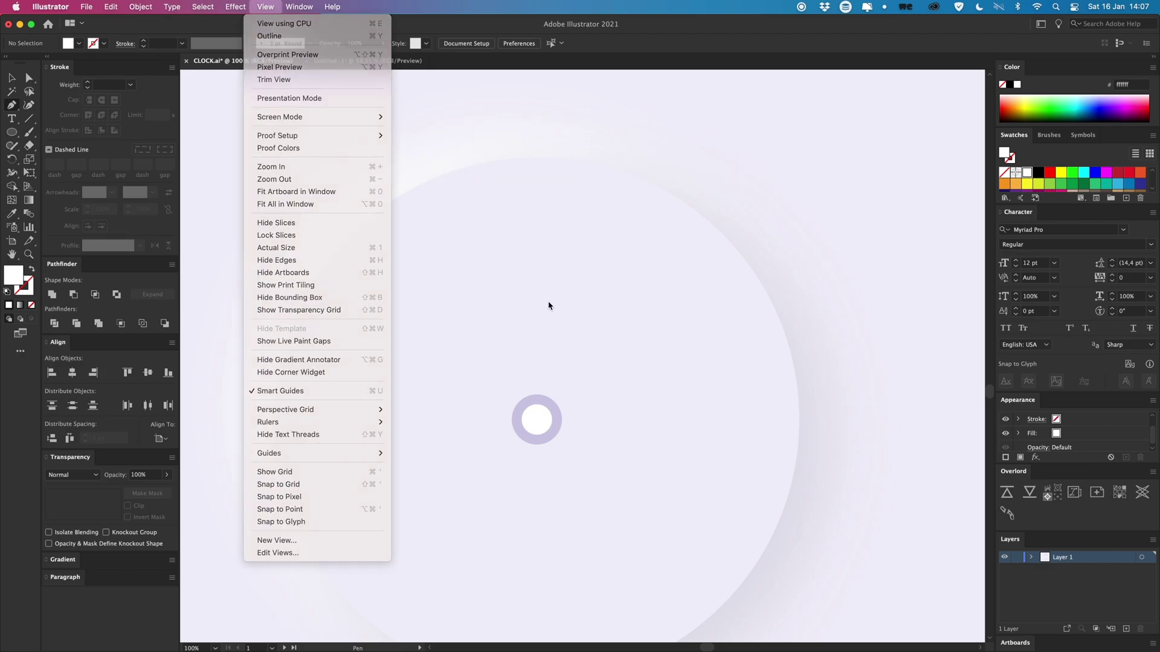
pyautogui.click(537, 172)
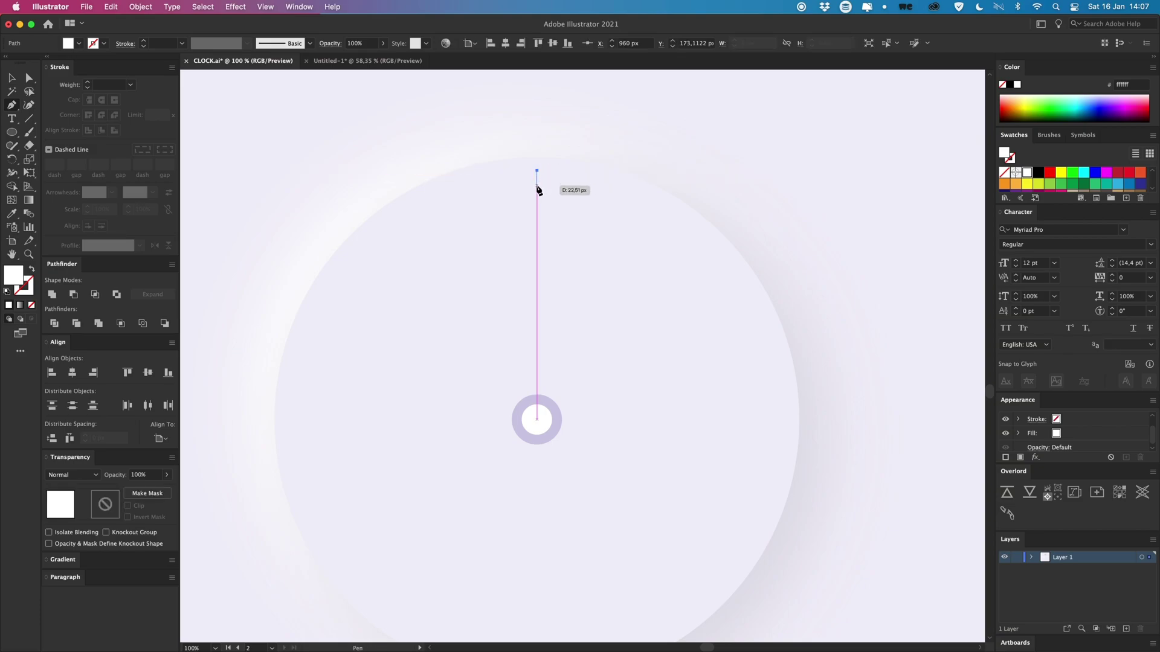
pyautogui.click(537, 185)
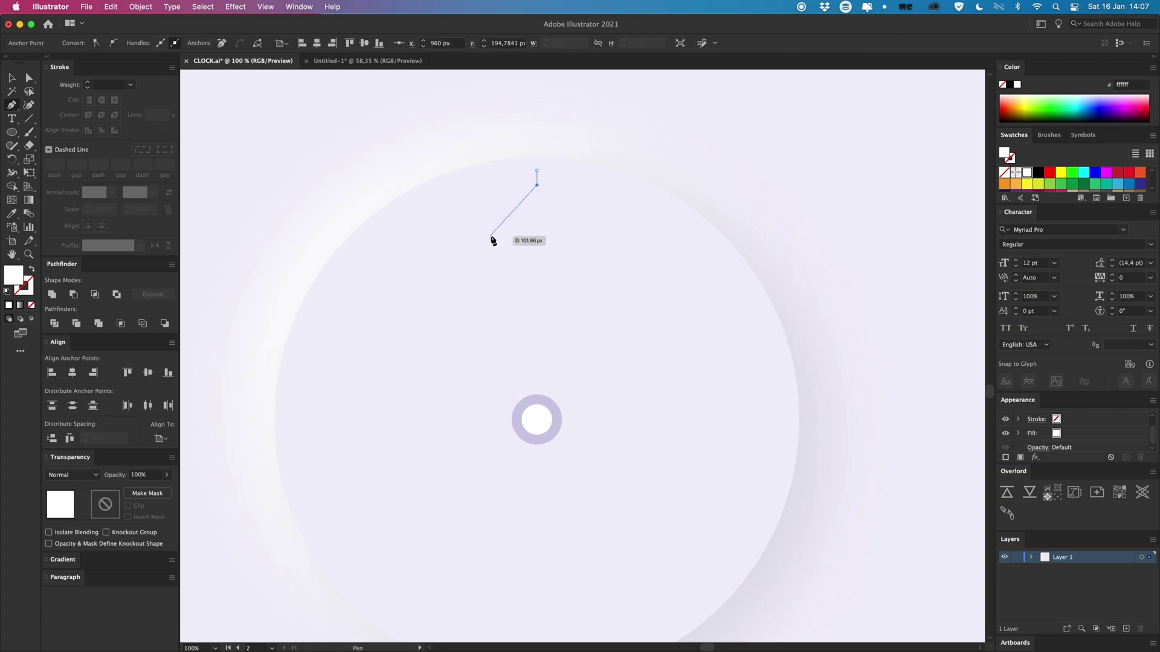
pyautogui.press('v')
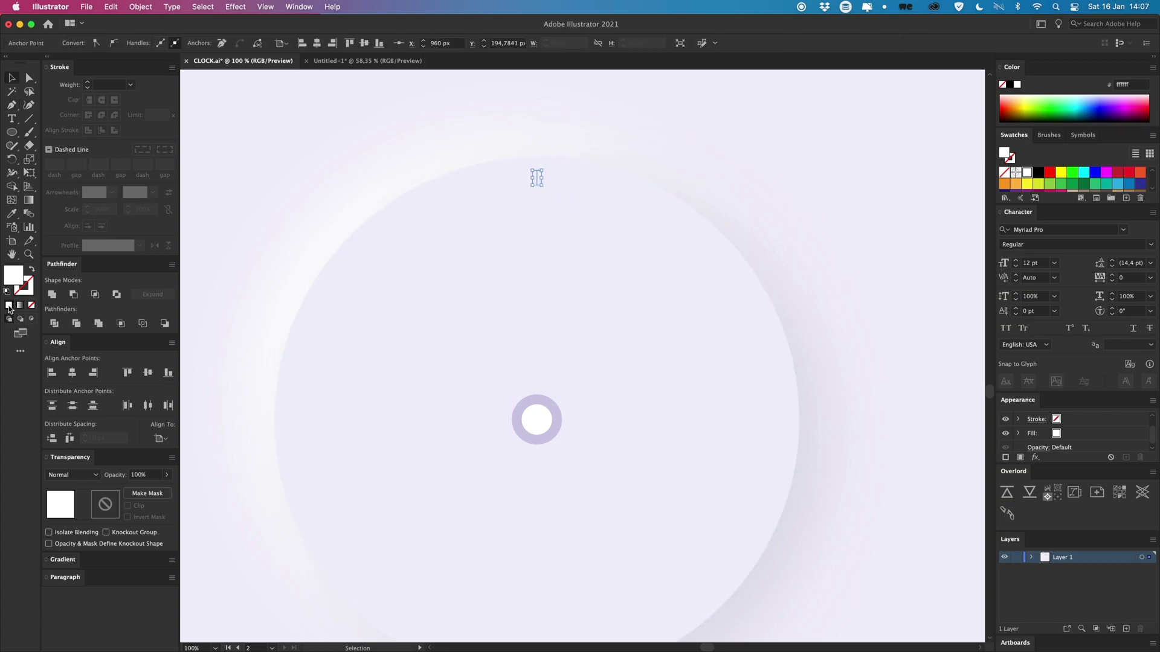
# Give the line no fill and match its stroke to the reference clock's hour marks: 5 pt, round cap, colour c8c1e2.
pyautogui.click(32, 272)
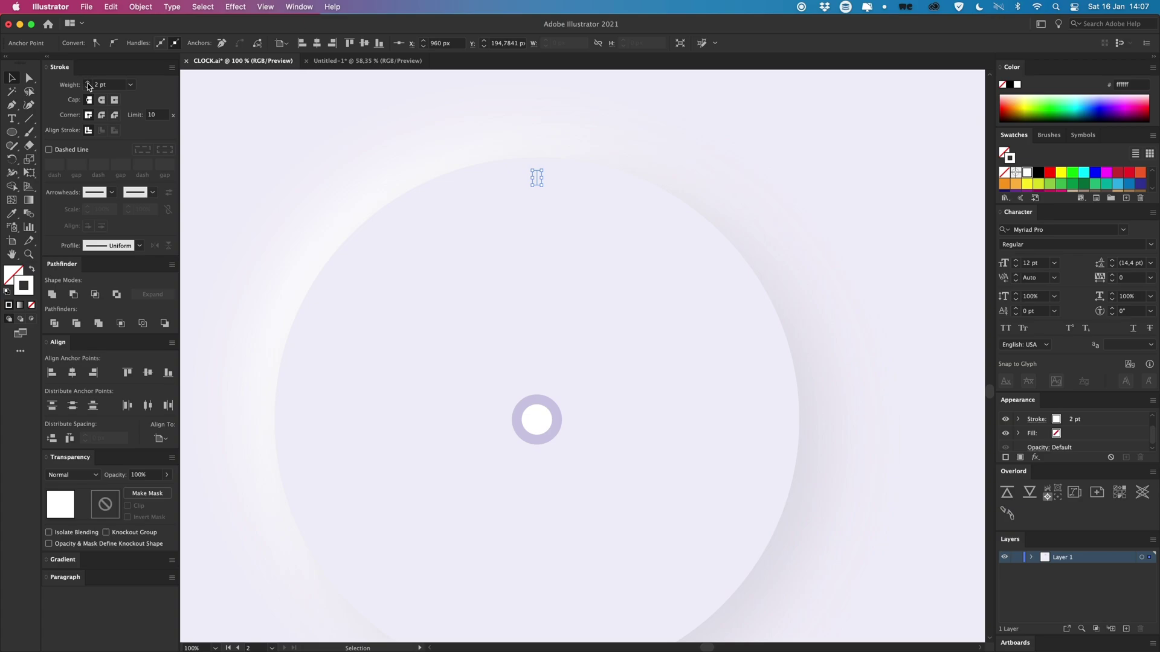
pyautogui.click(87, 82)
pyautogui.scroll(10, 526, 292)
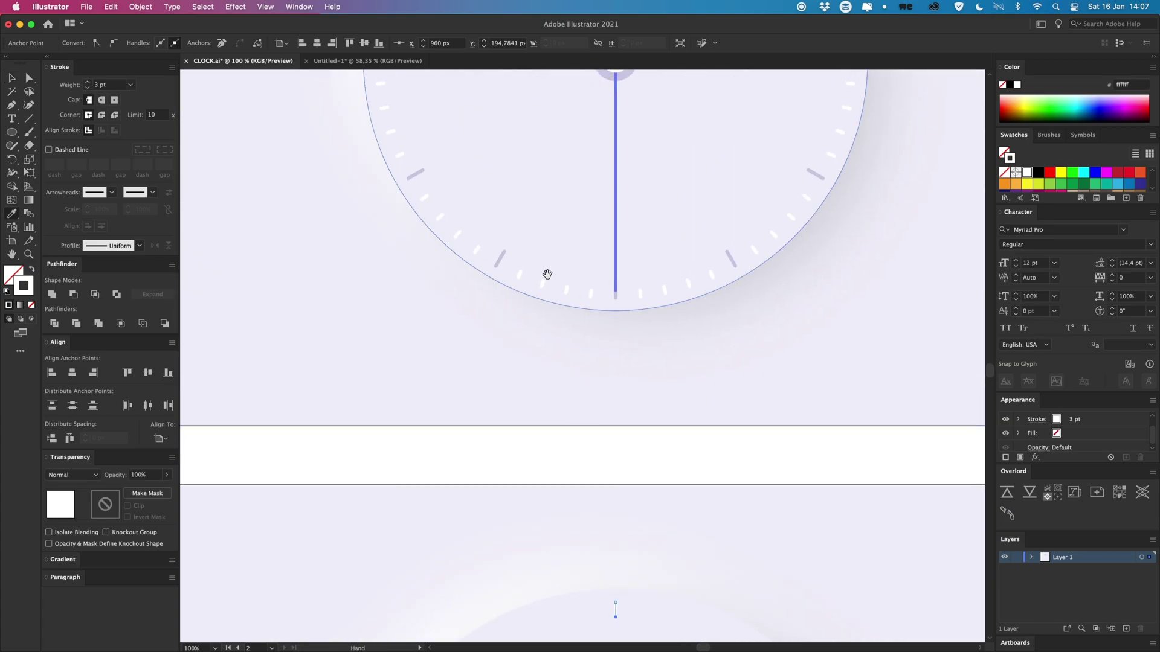
pyautogui.scroll(-5, 610, 324)
pyautogui.click(623, 272)
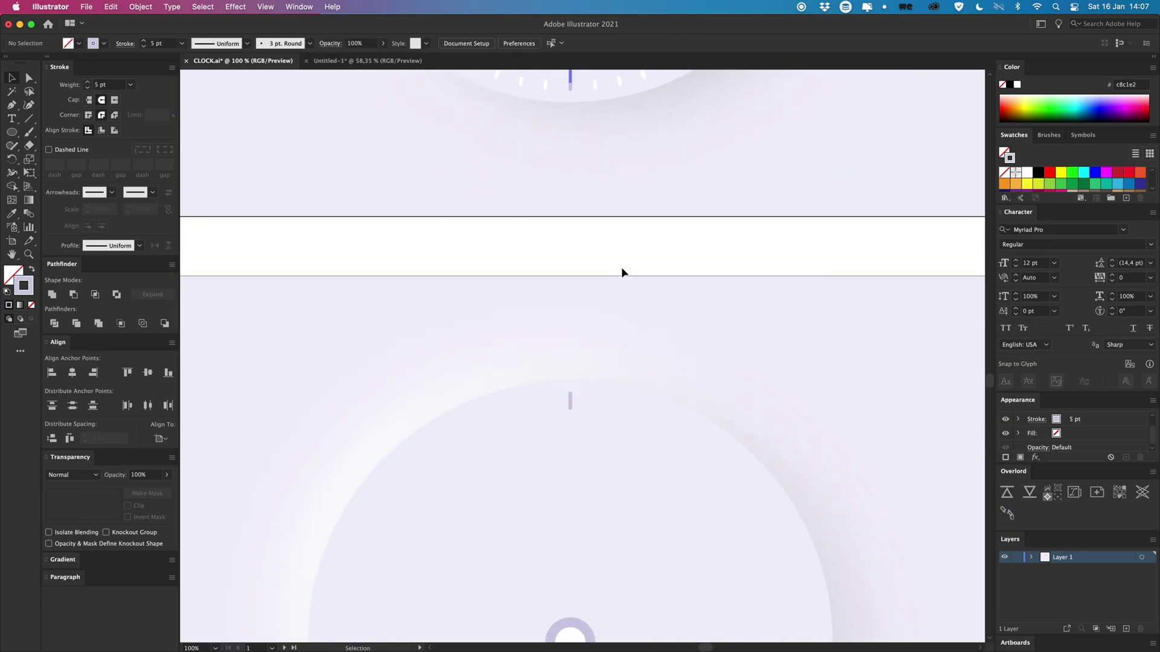
pyautogui.scroll(-5, 622, 272)
# Create a copy of the 12 o'clock hour mark rotated 30° about the hub's centre.
pyautogui.click(556, 278)
pyautogui.scroll(-3, 544, 265)
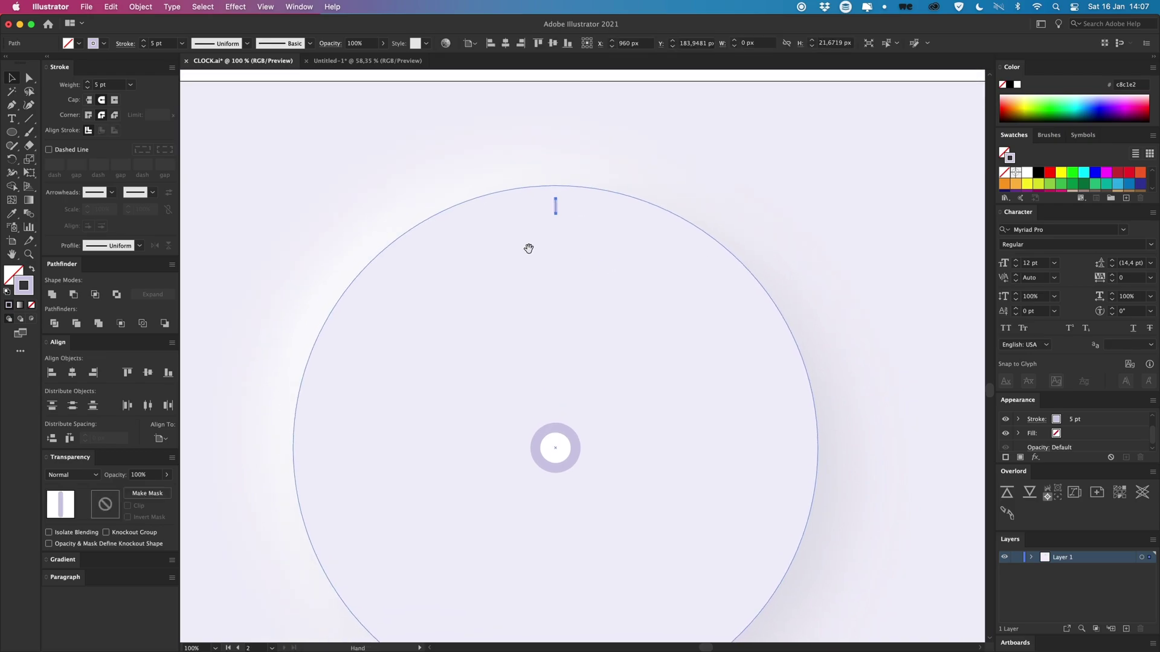
pyautogui.click(12, 161)
pyautogui.scroll(-3, 621, 301)
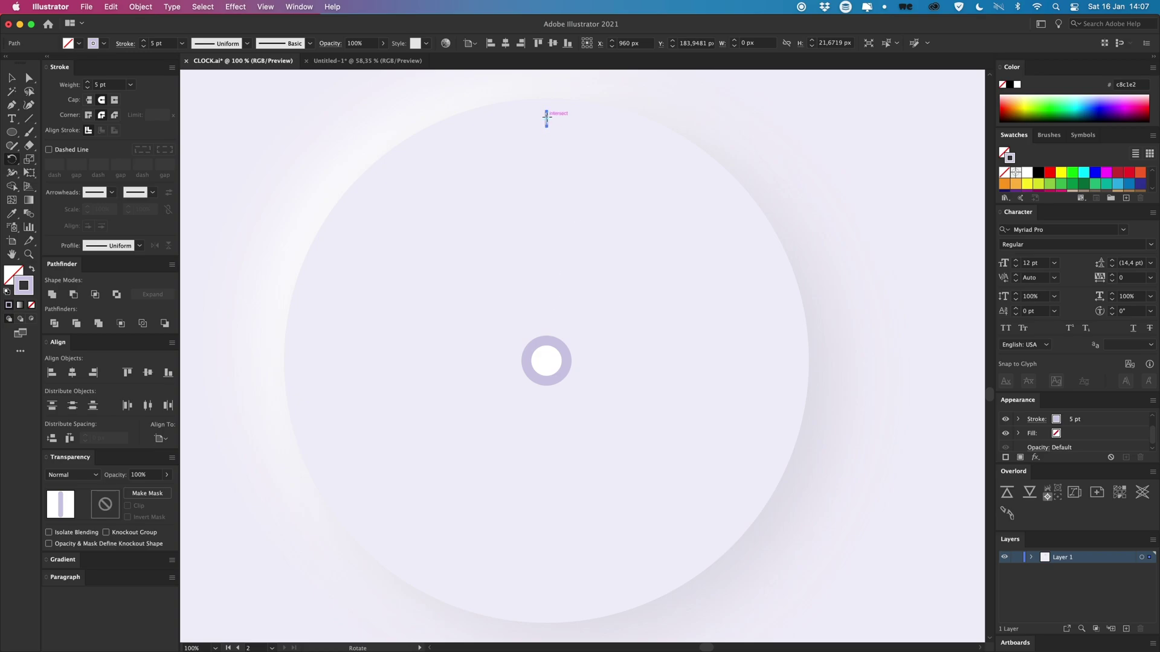
pyautogui.keyDown('alt'); pyautogui.click(547, 360); pyautogui.keyUp('alt')
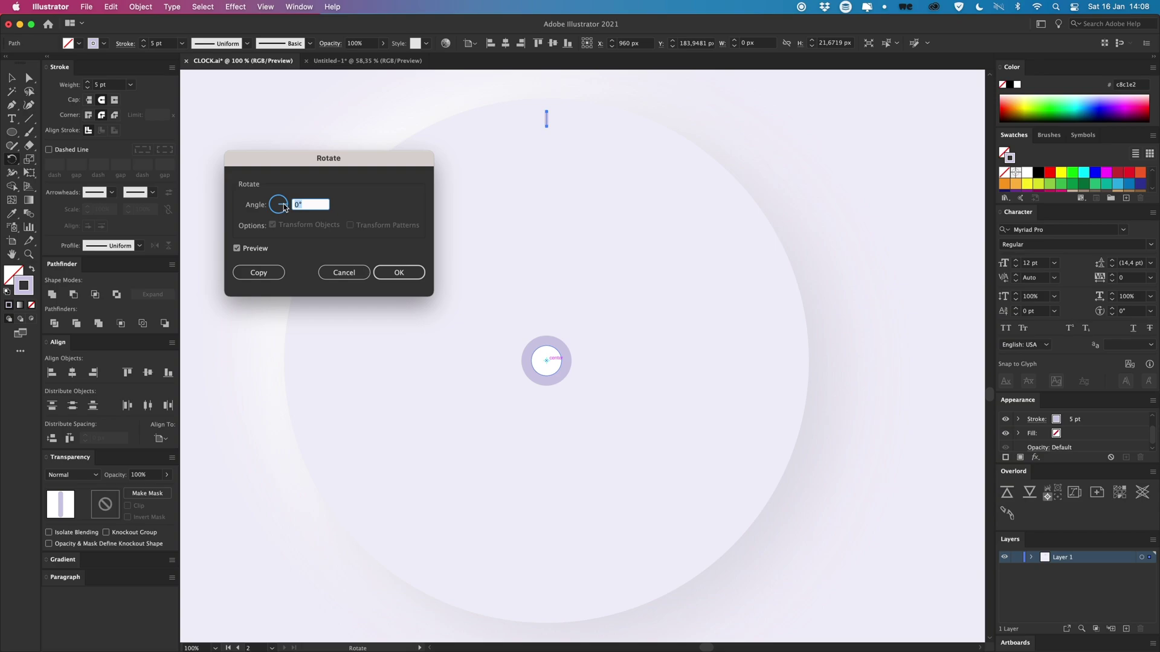
pyautogui.write('30')
pyautogui.click(271, 276)
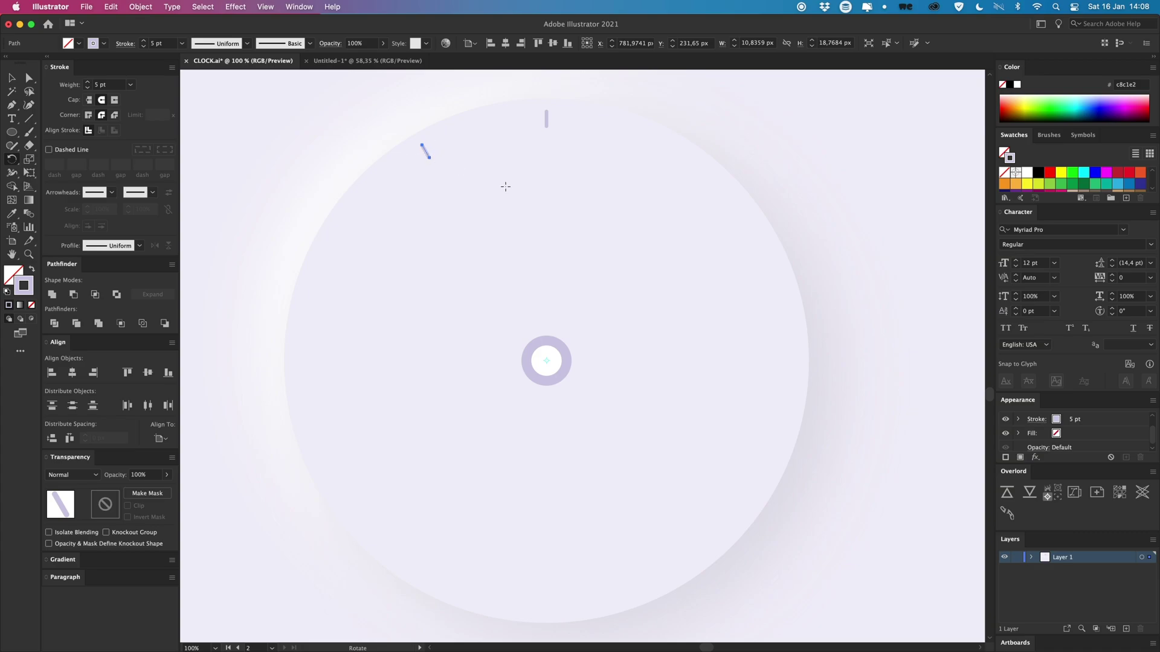
# Repeat the 30° rotated copy until twelve hour marks surround the clock face.
pyautogui.press('v')
pyautogui.press('super+d')
pyautogui.press('super+d')
pyautogui.press('super+d')
pyautogui.press('super+d')
pyautogui.press('super+d')
pyautogui.press('super+d')
pyautogui.press('super+d')
pyautogui.press('super+d')
pyautogui.press('super+d')
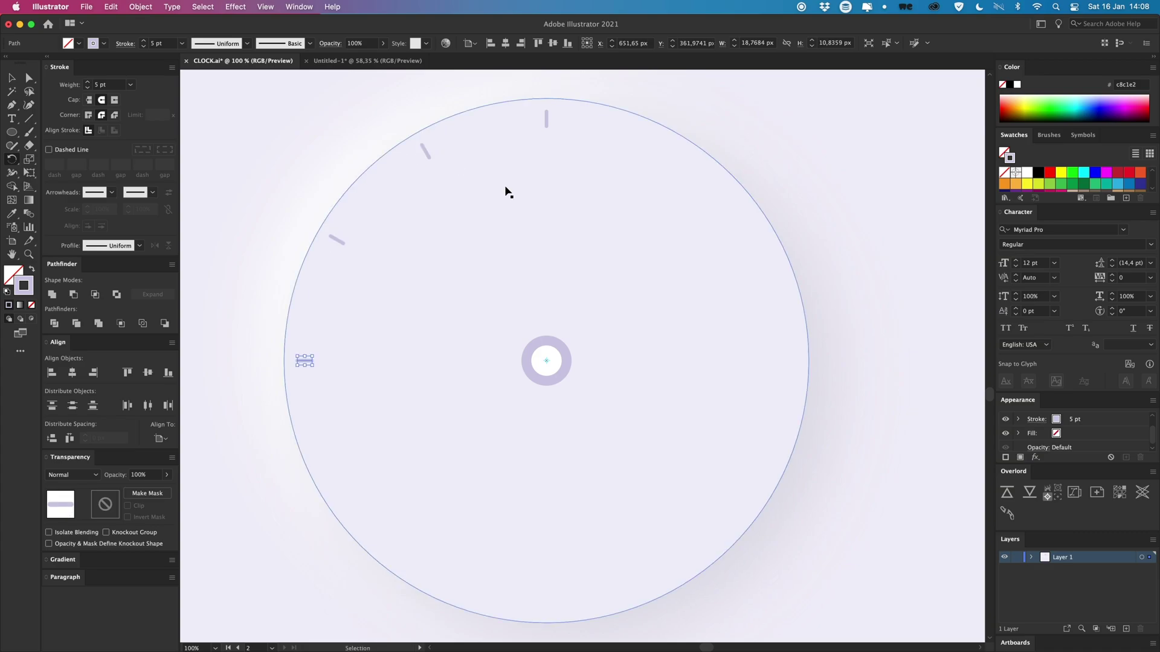
pyautogui.press('super+d')
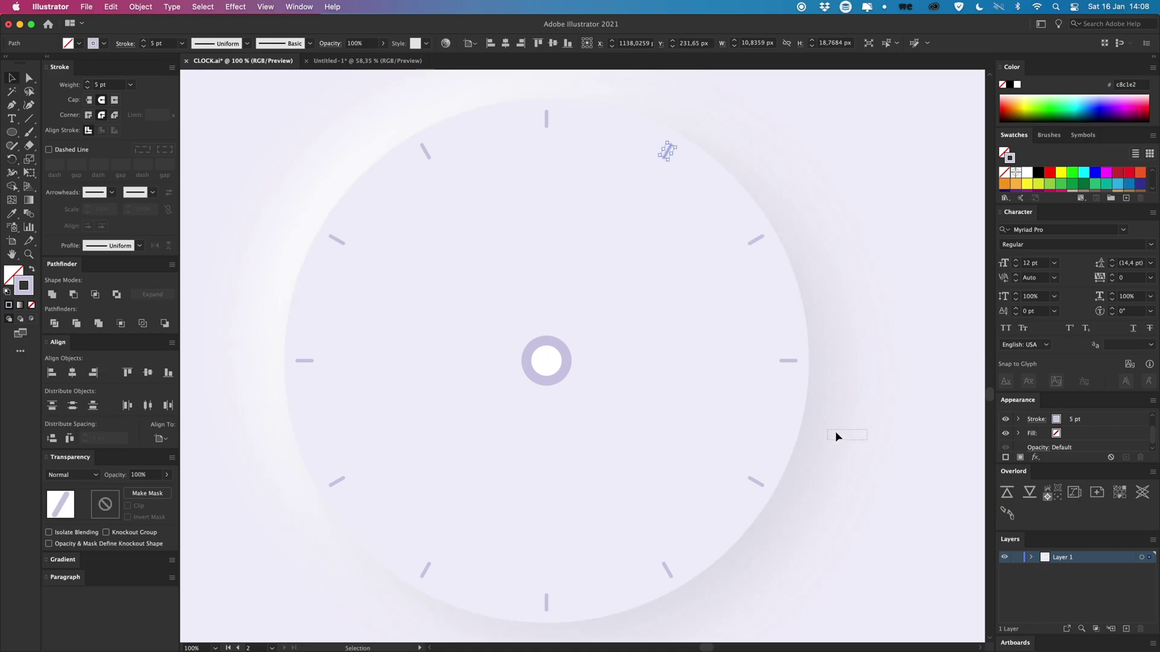
# Select all twelve hour marks and group them.
pyautogui.moveTo(836, 433); pyautogui.dragTo(828, 439)
pyautogui.moveTo(552, 376); pyautogui.dragTo(568, 378)
pyautogui.click(284, 108)
pyautogui.moveTo(231, 81)
pyautogui.mouseDown()
pyautogui.moveTo(744, 460)
pyautogui.moveTo(852, 621)
pyautogui.moveTo(845, 614)
pyautogui.mouseUp()
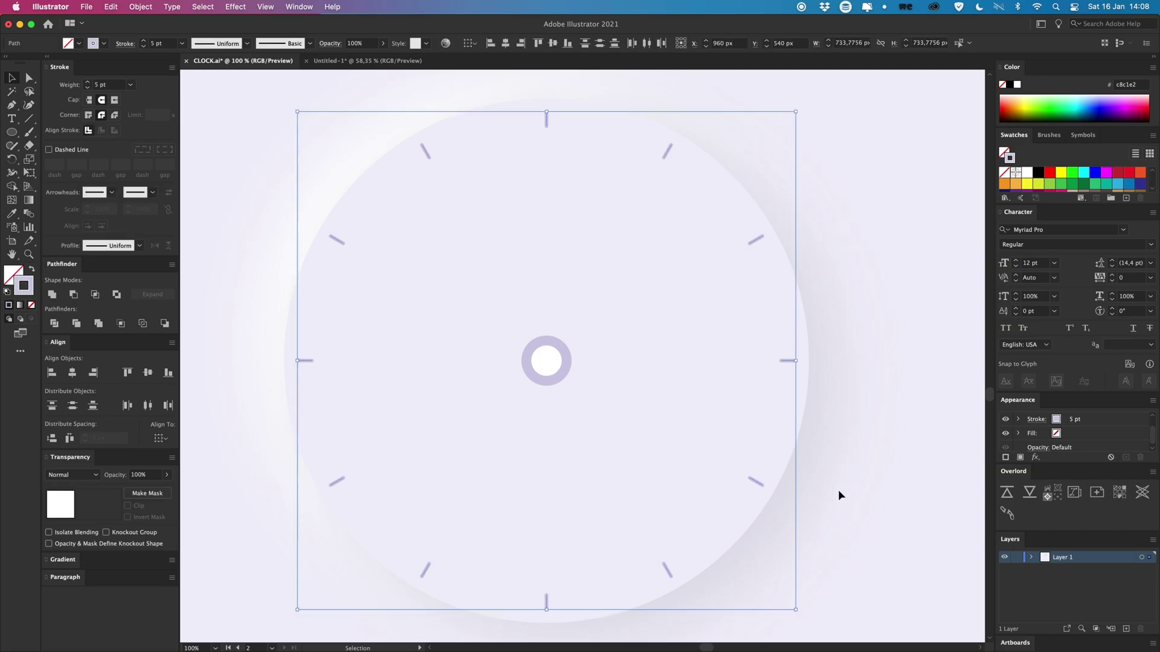
pyautogui.click(613, 158)
pyautogui.moveTo(606, 141); pyautogui.dragTo(682, 458)
pyautogui.press('super+plus')
pyautogui.press('super+plus')
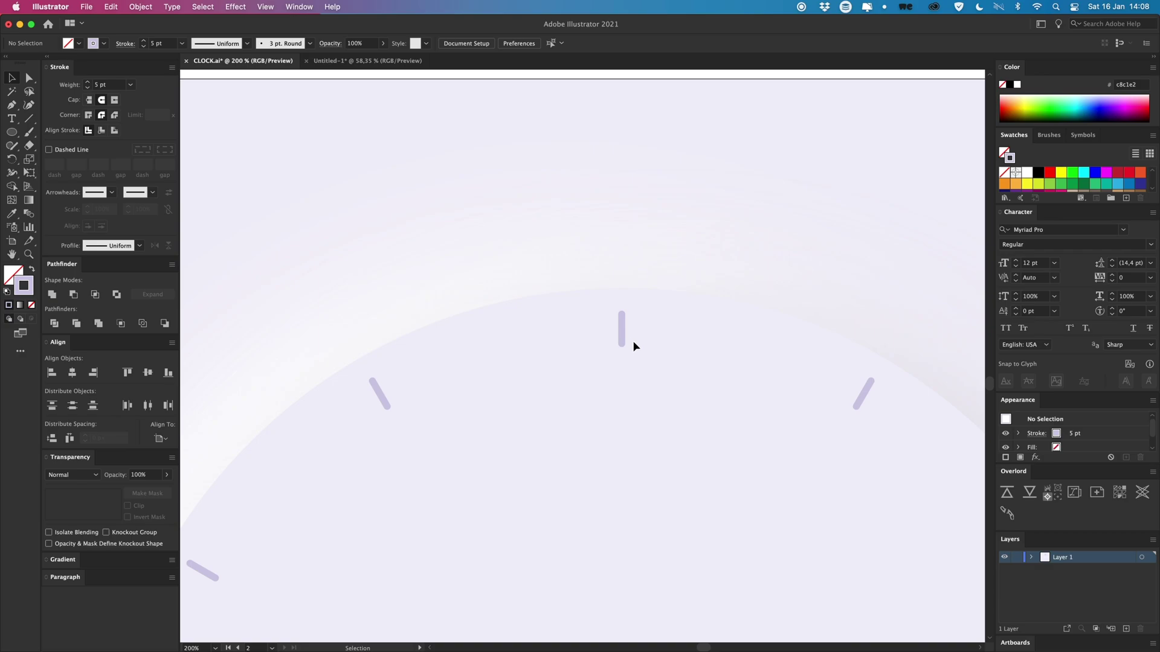
pyautogui.press('p')
pyautogui.click(621, 329)
pyautogui.scroll(3, 637, 317)
pyautogui.press('v')
# Duplicate the 12 o'clock hour mark in place outside the group and shorten the copy from its lower end to about 10 px.
pyautogui.doubleClick(641, 317)
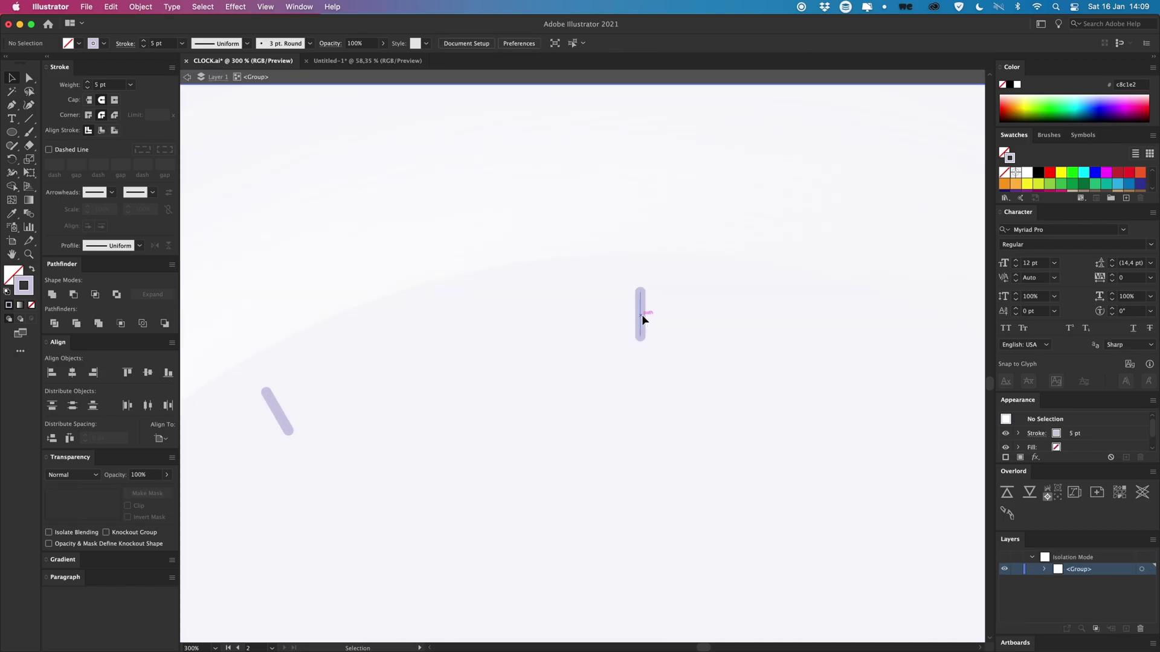
pyautogui.click(642, 316)
pyautogui.press('a')
pyautogui.press('v')
pyautogui.press('Escape')
pyautogui.press('a')
pyautogui.moveTo(640, 336); pyautogui.dragTo(641, 313)
# Match the short line's stroke to the reference clock's white minute marks, 5 pt in ffffff.
pyautogui.press('super+minus')
pyautogui.press('super+minus')
pyautogui.press('super+minus')
pyautogui.press('i')
pyautogui.moveTo(662, 214); pyautogui.dragTo(676, 421)
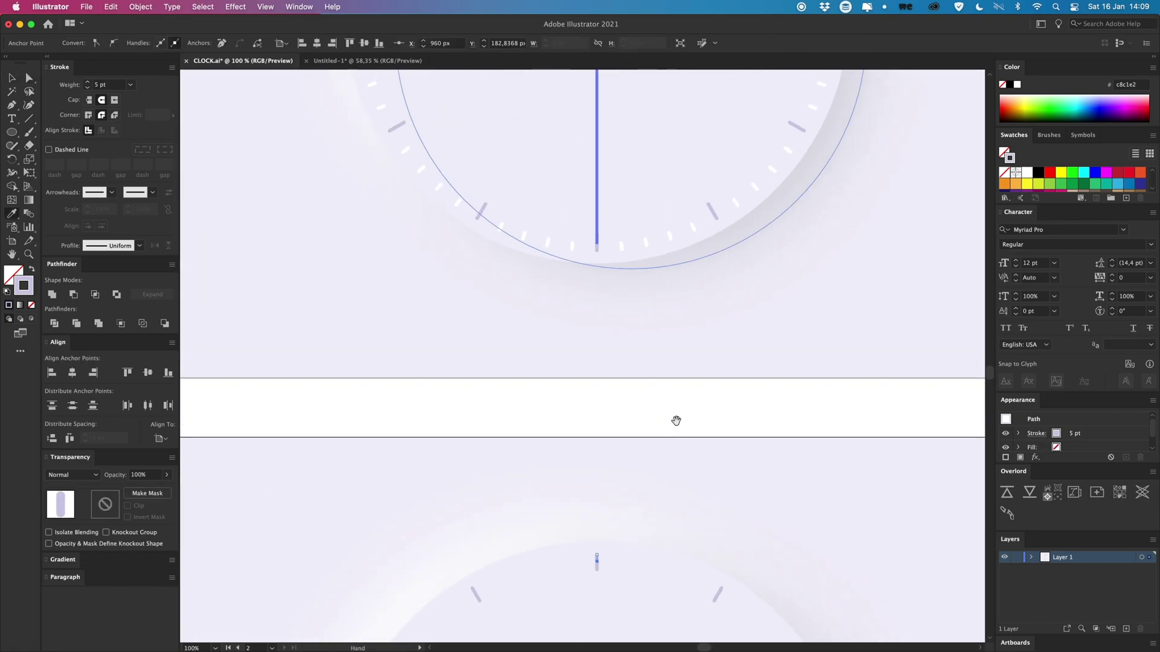
pyautogui.click(646, 242)
pyautogui.moveTo(687, 530); pyautogui.dragTo(634, 301)
pyautogui.press('v')
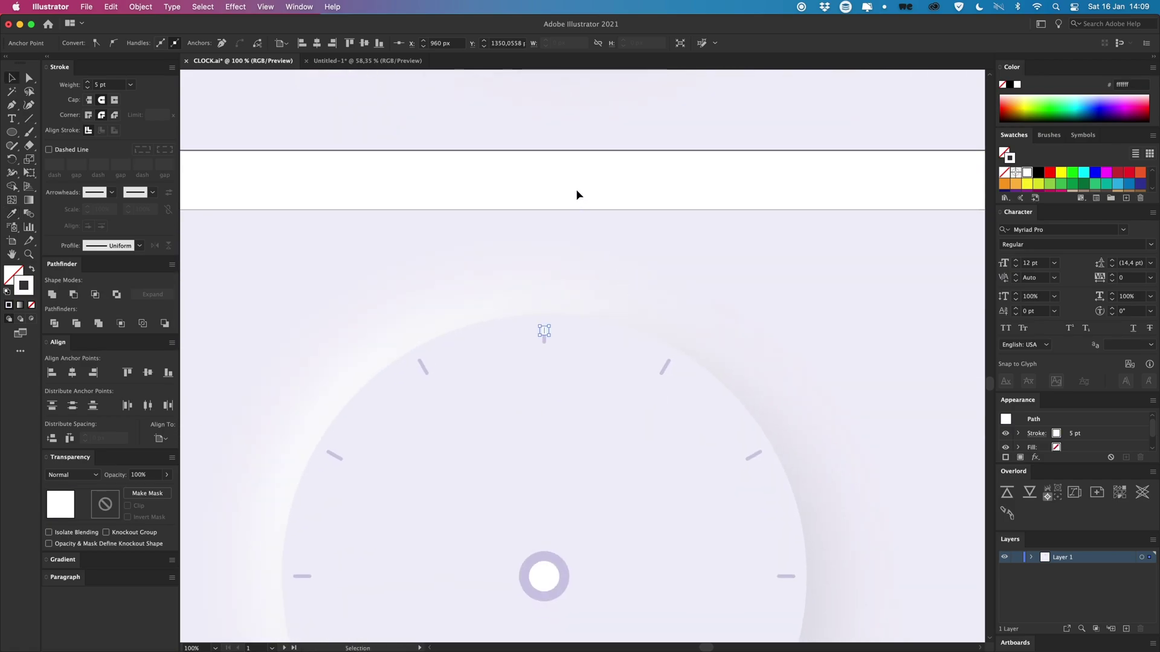
# Create a copy of the short white mark rotated 6° around the centre of the clock.
pyautogui.scroll(-5, 577, 190)
pyautogui.click(566, 180)
pyautogui.press('r')
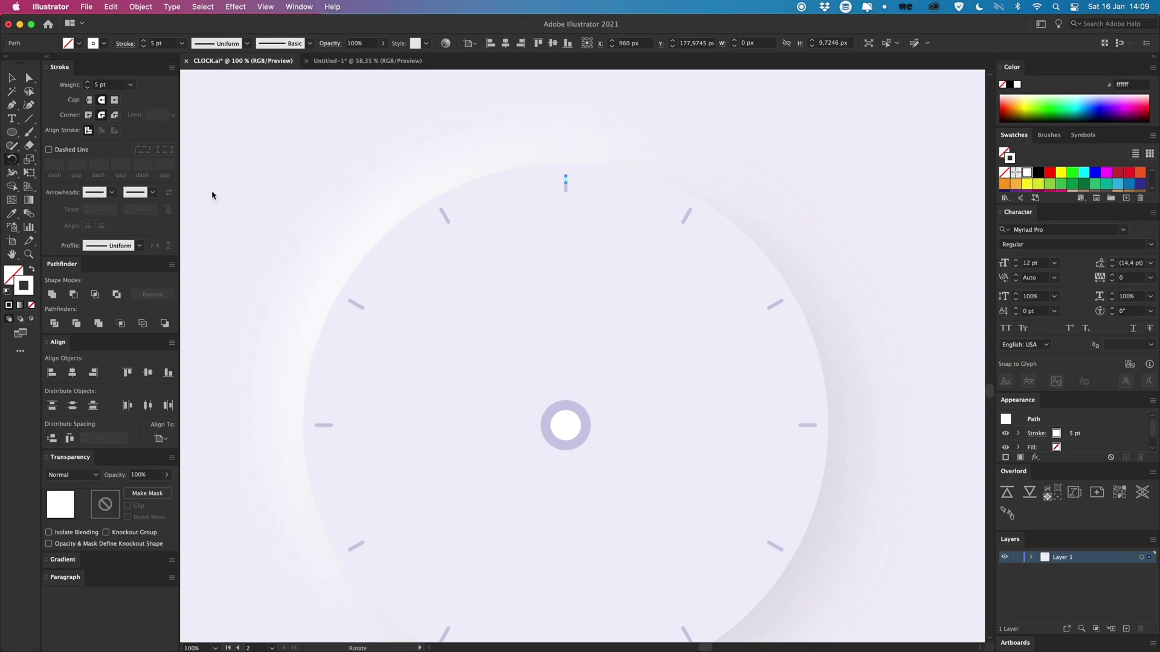
pyautogui.scroll(-2, 561, 358)
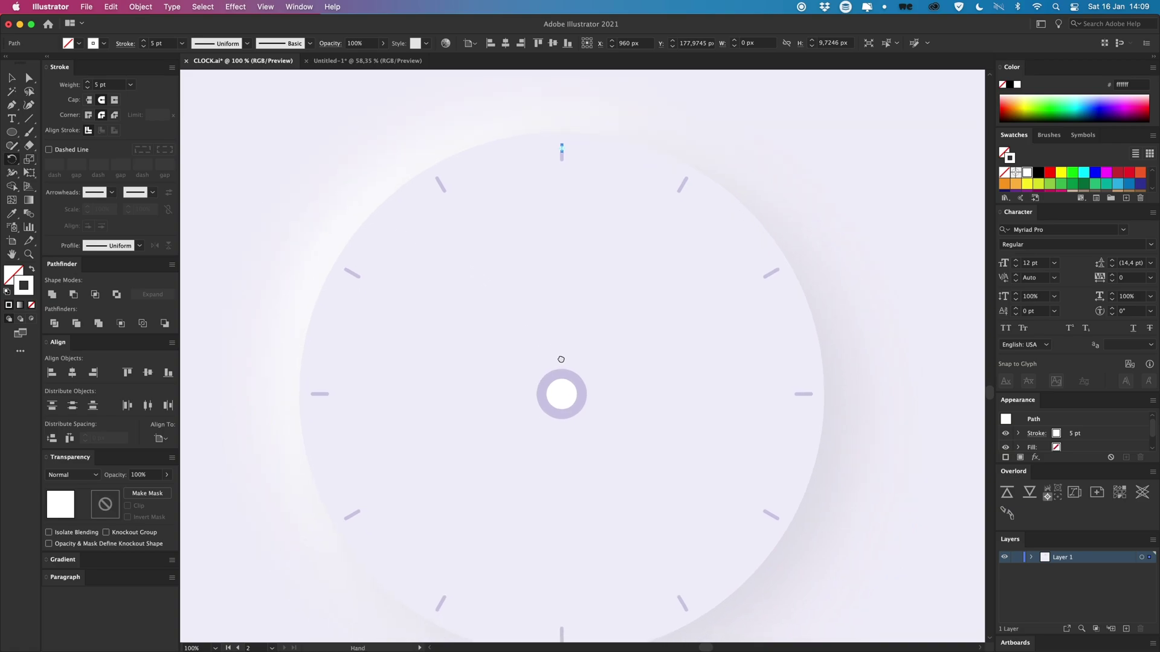
pyautogui.keyDown('alt'); pyautogui.click(562, 394); pyautogui.keyUp('alt')
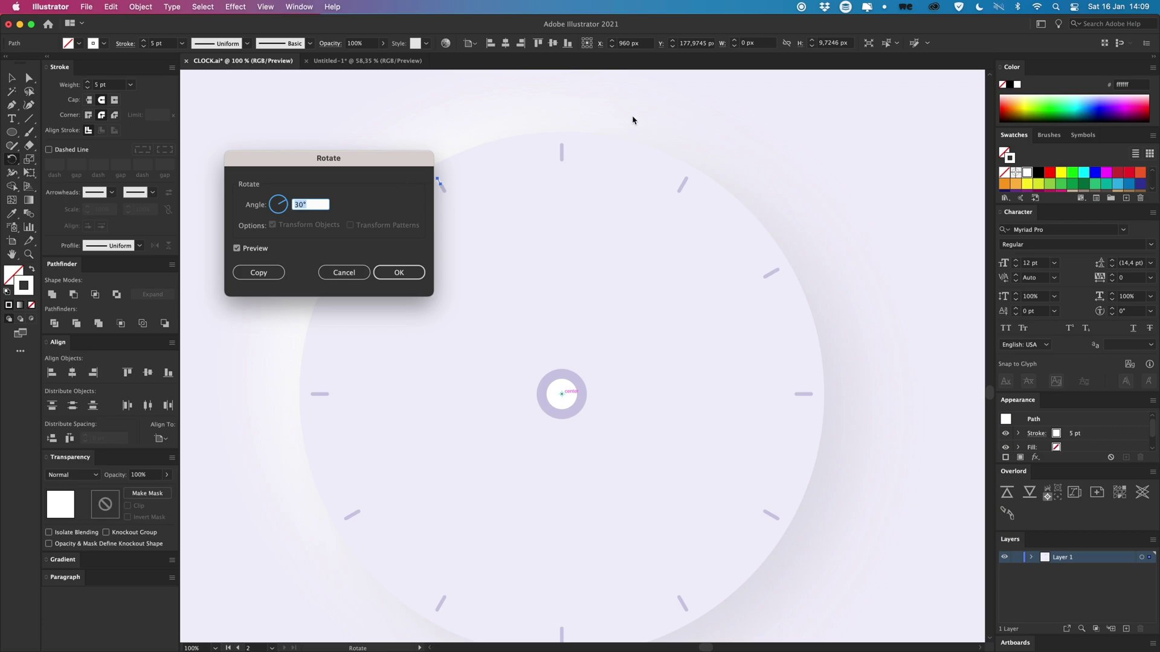
pyautogui.write('6')
pyautogui.click(260, 273)
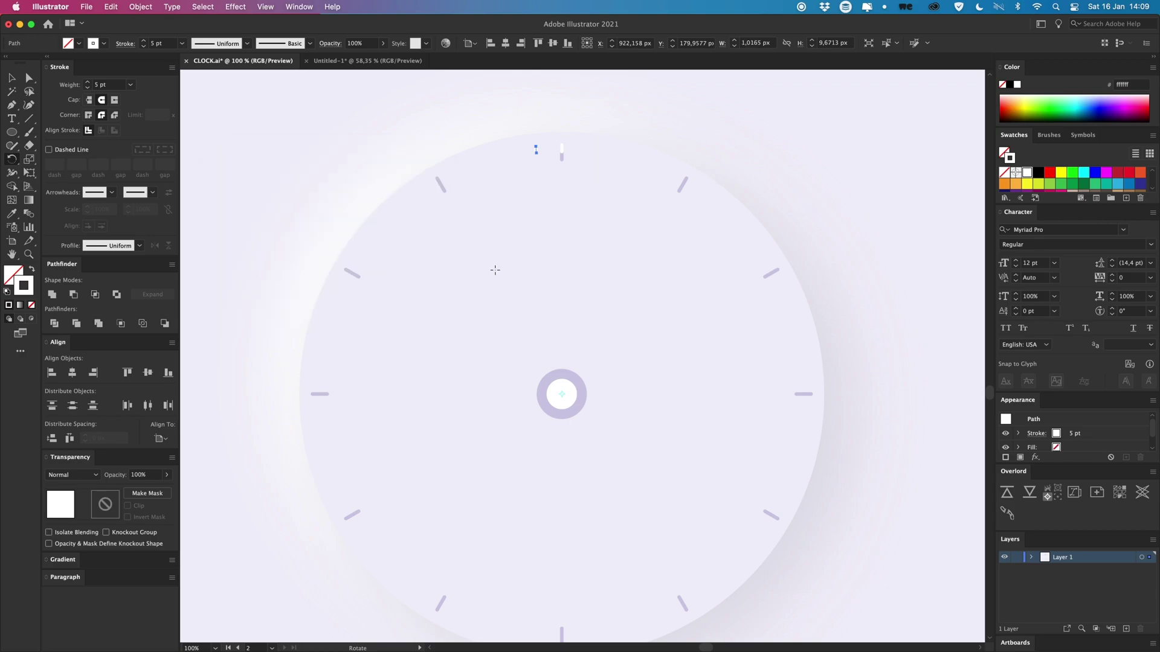
# Repeat the 6° rotated copy until white minute marks surround the whole clock face.
pyautogui.press('super+d')
pyautogui.press('super+d')
pyautogui.press('super+d')
pyautogui.press('super+d')
pyautogui.press('super+d')
pyautogui.press('super+d')
pyautogui.press('super+d')
pyautogui.press('super+d')
pyautogui.press('super+d')
pyautogui.press('super+d')
pyautogui.press('super+d')
pyautogui.press('super+d')
pyautogui.press('super+d')
pyautogui.press('super+d')
pyautogui.press('super+d')
pyautogui.press('super+d')
pyautogui.press('super+d')
pyautogui.press('super+d')
pyautogui.press('super+d')
pyautogui.press('super+d')
pyautogui.press('super+d')
pyautogui.press('super+d')
pyautogui.press('super+d')
pyautogui.press('super+d')
pyautogui.press('super+d')
pyautogui.press('super+d')
pyautogui.press('super+d')
pyautogui.press('super+d')
pyautogui.press('super+d')
pyautogui.press('super+d')
pyautogui.press('super+d')
pyautogui.press('super+d')
pyautogui.press('super+d')
pyautogui.press('super+d')
pyautogui.press('super+d')
pyautogui.press('super+d')
pyautogui.press('super+d')
pyautogui.press('super+d')
pyautogui.press('super+d')
pyautogui.press('super+d')
pyautogui.press('super+d')
pyautogui.press('super+d')
pyautogui.press('super+d')
pyautogui.press('super+d')
pyautogui.press('super+d')
pyautogui.press('super+d')
pyautogui.press('super+d')
pyautogui.press('super+d')
pyautogui.press('super+d')
pyautogui.press('super+d')
pyautogui.press('super+d')
pyautogui.press('super+d')
pyautogui.press('super+d')
pyautogui.press('super+d')
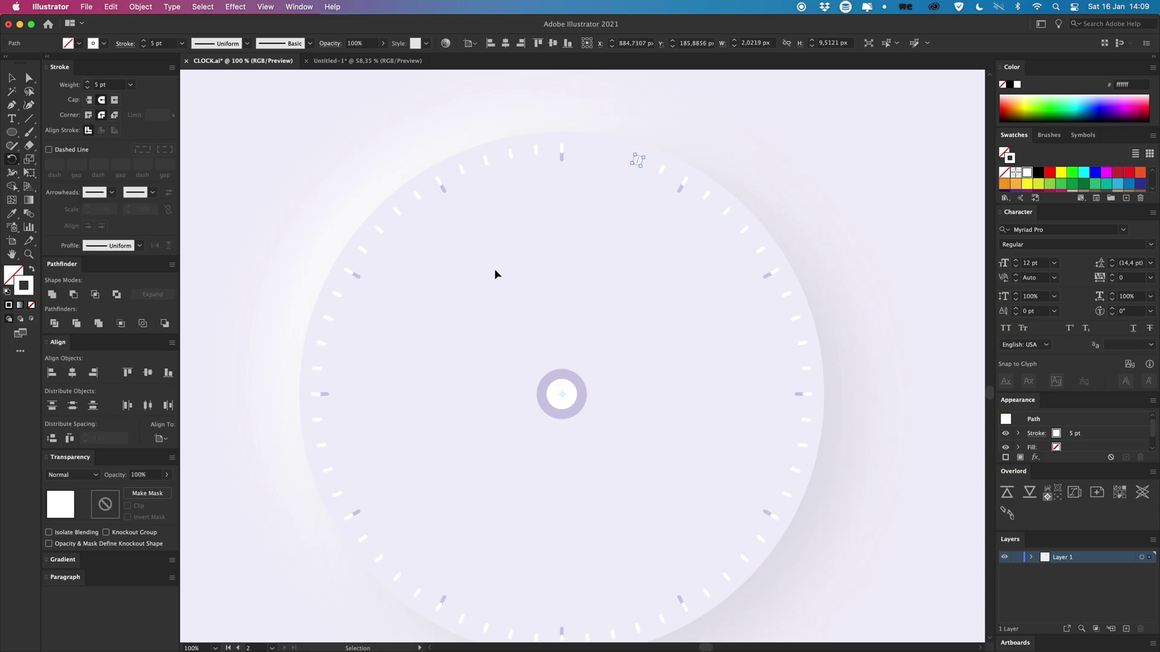
pyautogui.press('super+d')
# Select all the white minute marks without the hour marks and group them.
pyautogui.press('super+minus')
pyautogui.press('v')
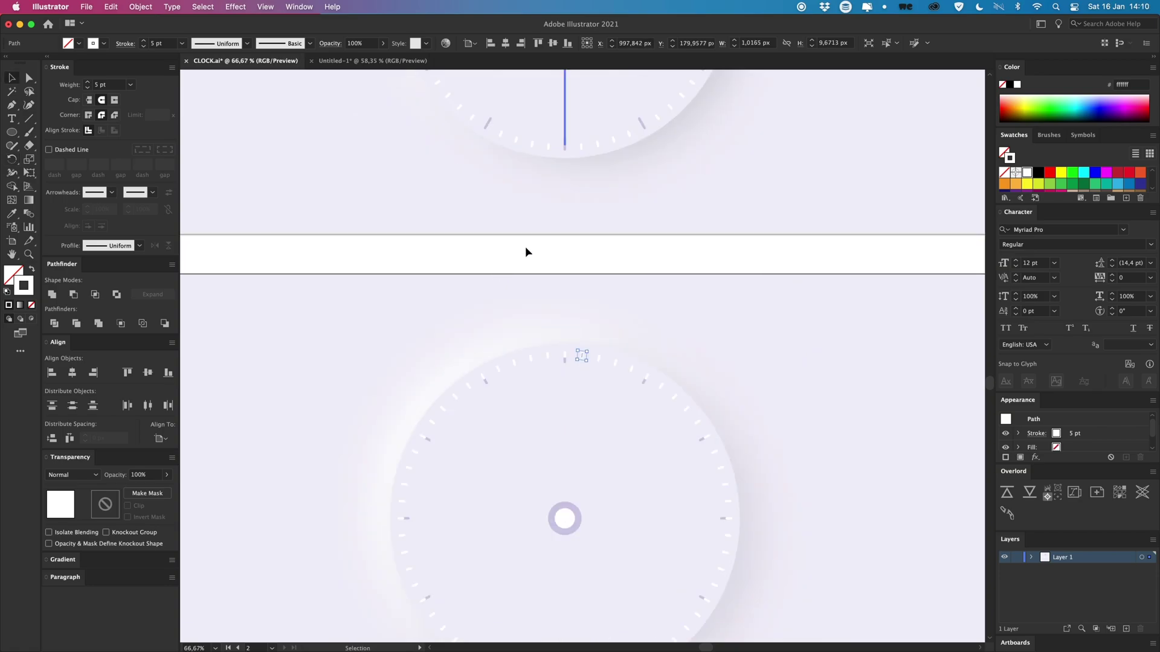
pyautogui.moveTo(524, 247); pyautogui.dragTo(525, 130)
pyautogui.scroll(-5, 418, 255)
pyautogui.moveTo(351, 190); pyautogui.dragTo(863, 596)
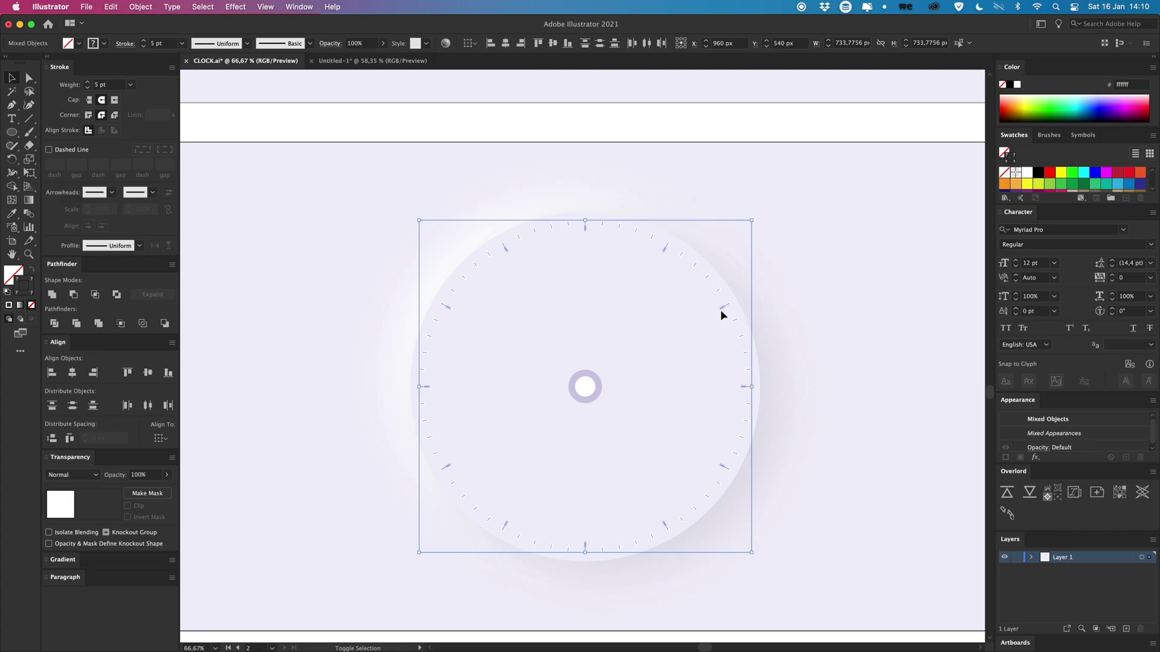
pyautogui.press('super+g')
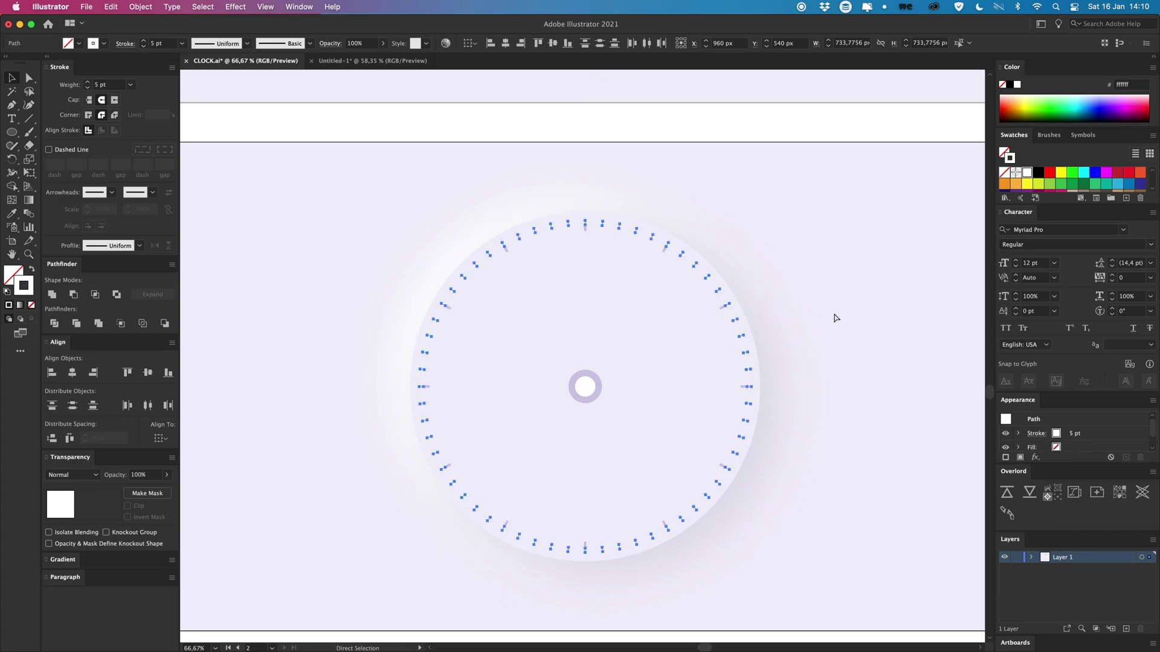
pyautogui.click(832, 323)
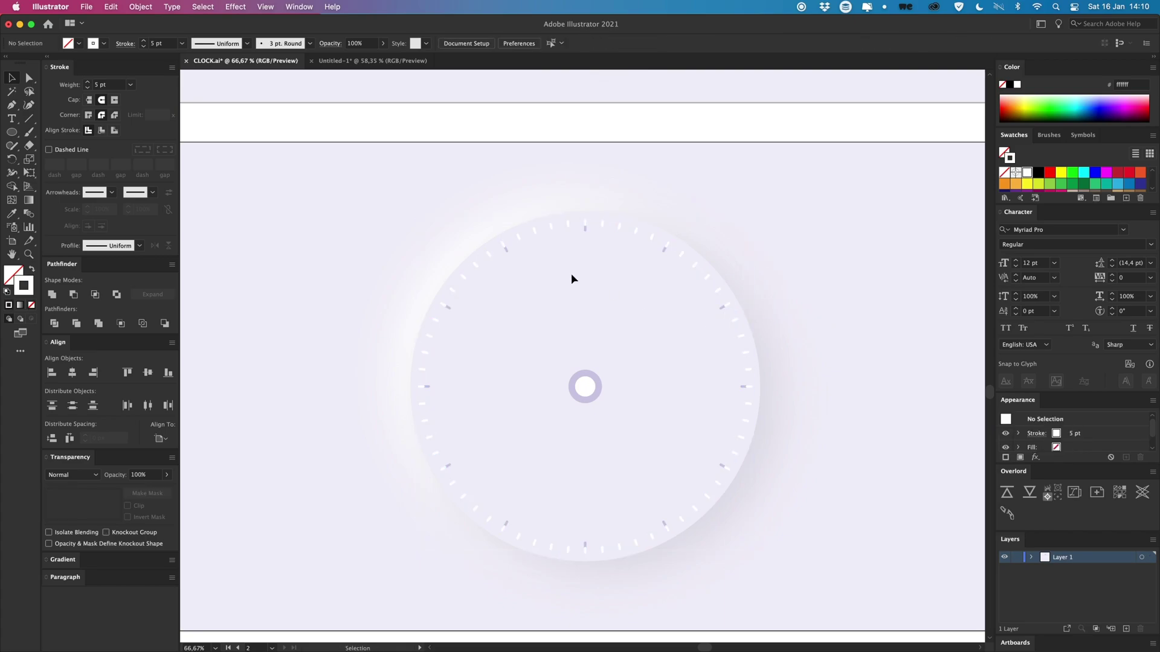
# Bring the grouped hour marks in front of the white minute marks.
pyautogui.click(588, 235)
pyautogui.press('super')
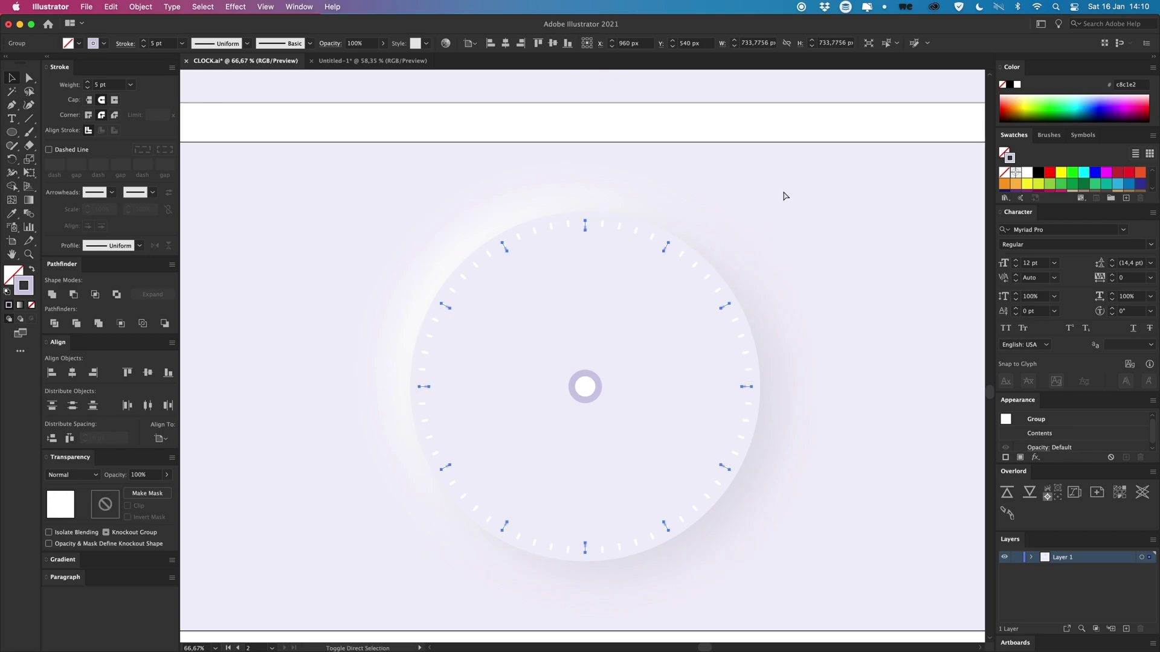
pyautogui.click(779, 194)
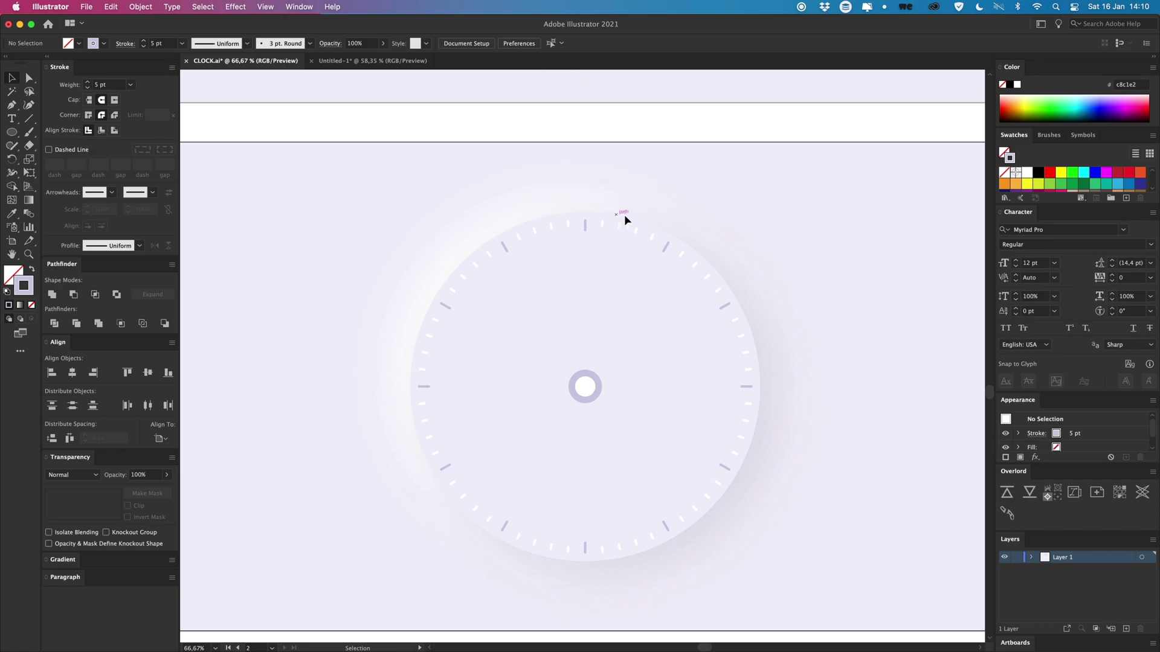
pyautogui.click(588, 233)
pyautogui.rightClick(587, 232)
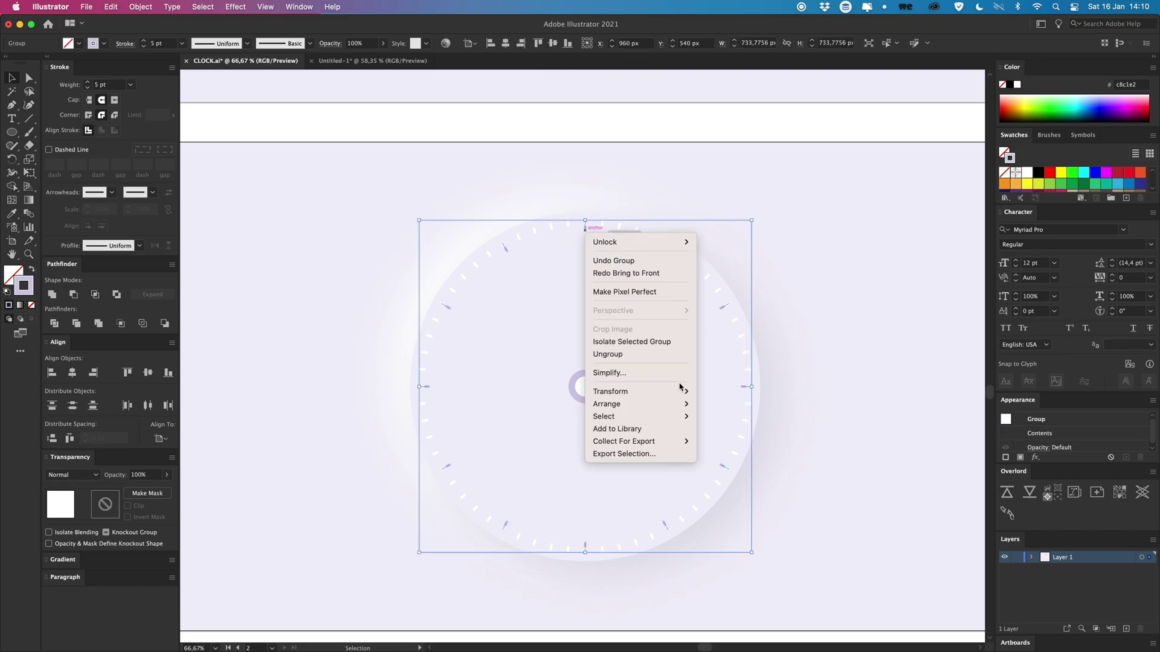
pyautogui.click(735, 404)
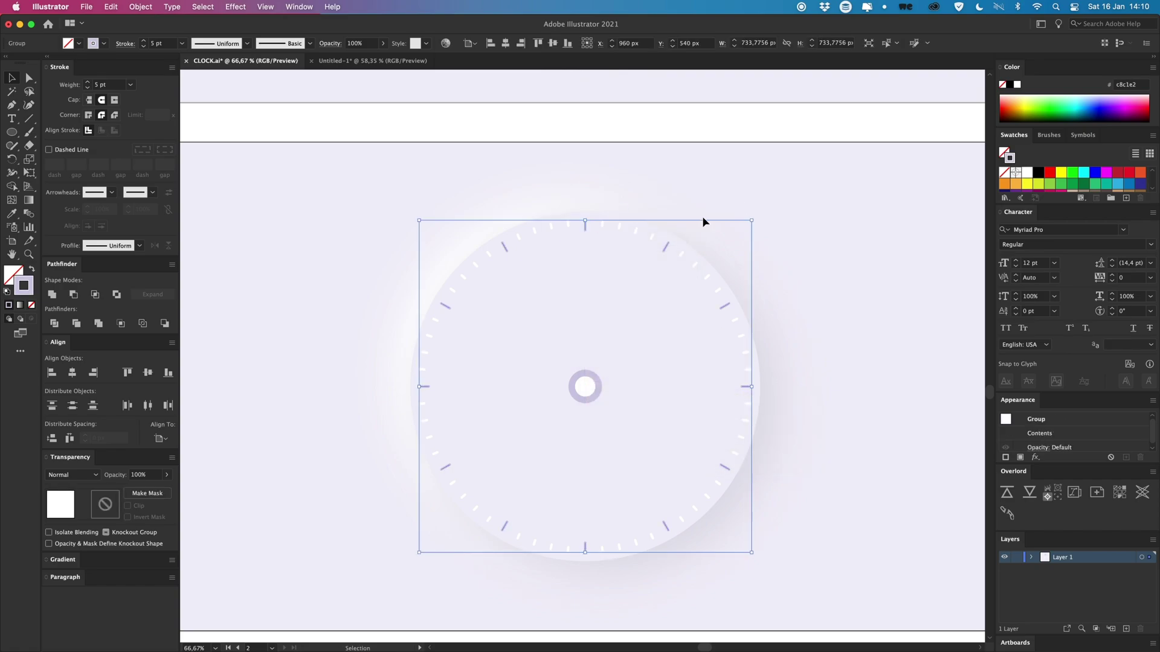
pyautogui.click(735, 181)
# Draw a straight vertical line about 162 px long with the Pen tool from the clock's centre toward 12 o'clock.
pyautogui.scroll(1, 254, 188)
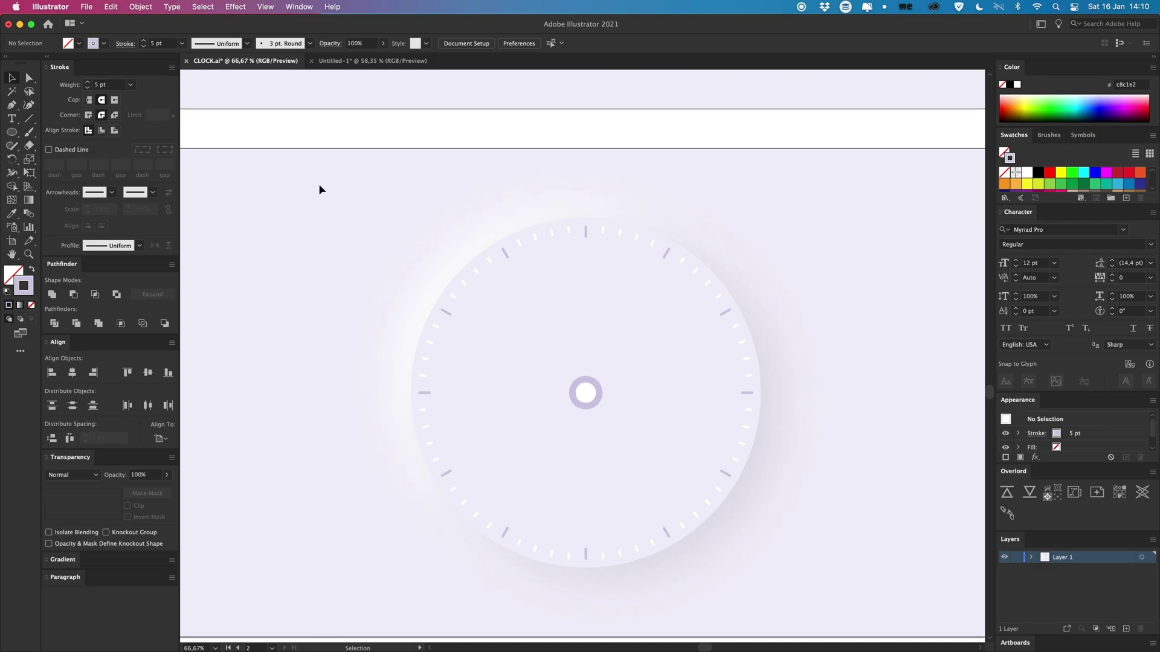
pyautogui.click(16, 105)
pyautogui.moveTo(585, 287)
pyautogui.mouseDown()
pyautogui.moveTo(585, 360)
pyautogui.moveTo(575, 278)
pyautogui.mouseUp()
pyautogui.click(575, 383)
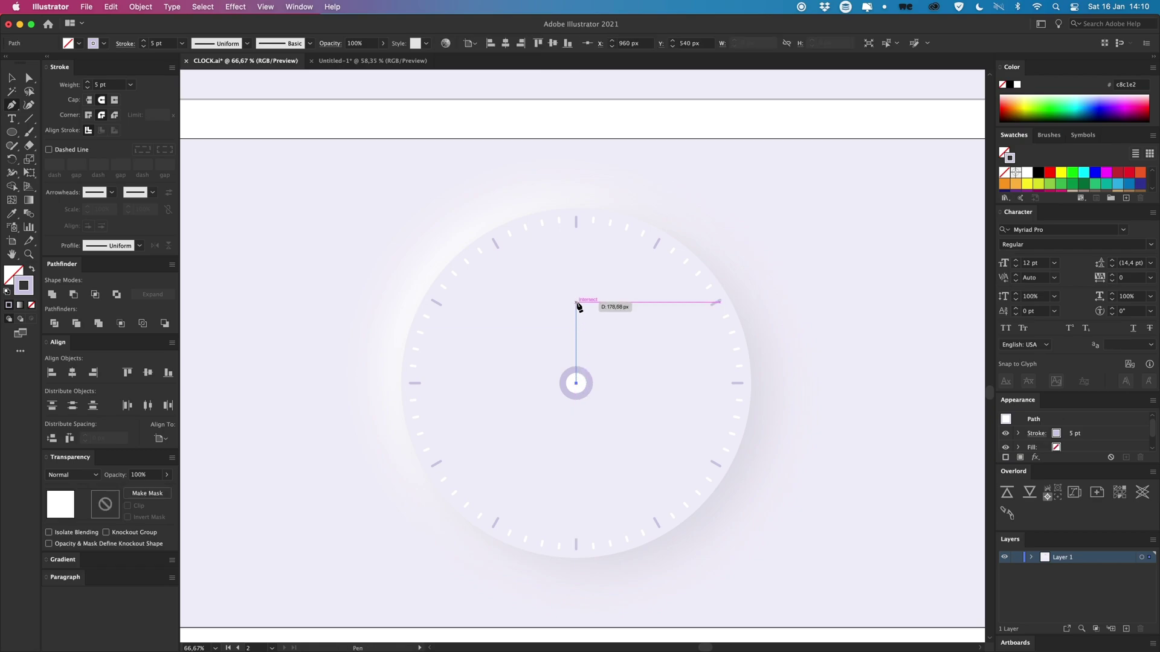
pyautogui.click(576, 309)
# Match the vertical line's stroke to the reference clock's hour hand, 16 pt in 333333.
pyautogui.scroll(10, 391, 303)
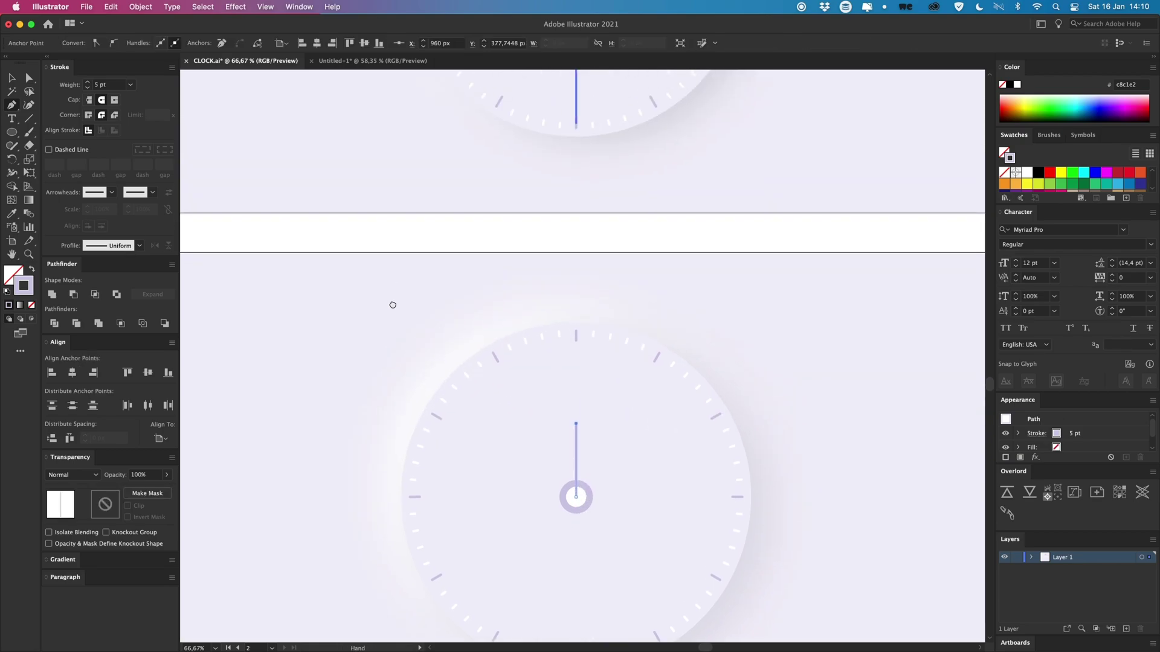
pyautogui.press('i')
pyautogui.click(581, 227)
pyautogui.moveTo(613, 483); pyautogui.dragTo(643, 114)
pyautogui.press('v')
pyautogui.click(593, 425)
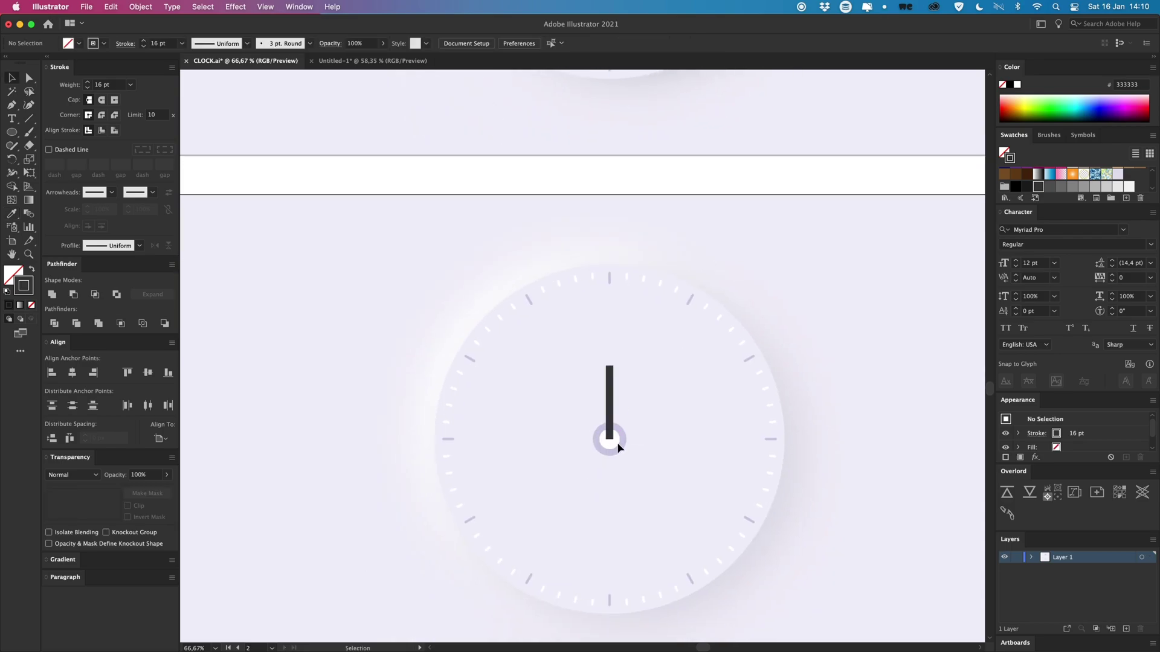
# Bring the white centre circle in front of the hour hand.
pyautogui.press('super+a')
pyautogui.press('shift+super+a')
pyautogui.click(610, 372)
pyautogui.press('alt+super+2')
pyautogui.press('shift+super+a')
pyautogui.click(617, 442)
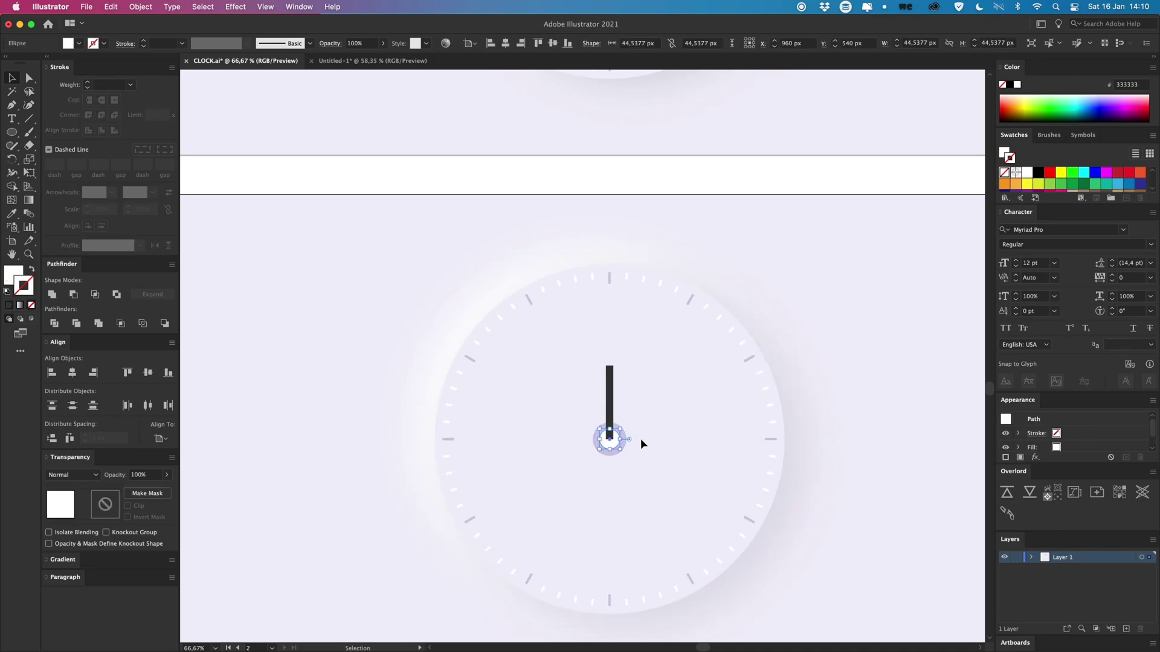
pyautogui.press('shift+super+bracketright')
pyautogui.press('shift+super+a')
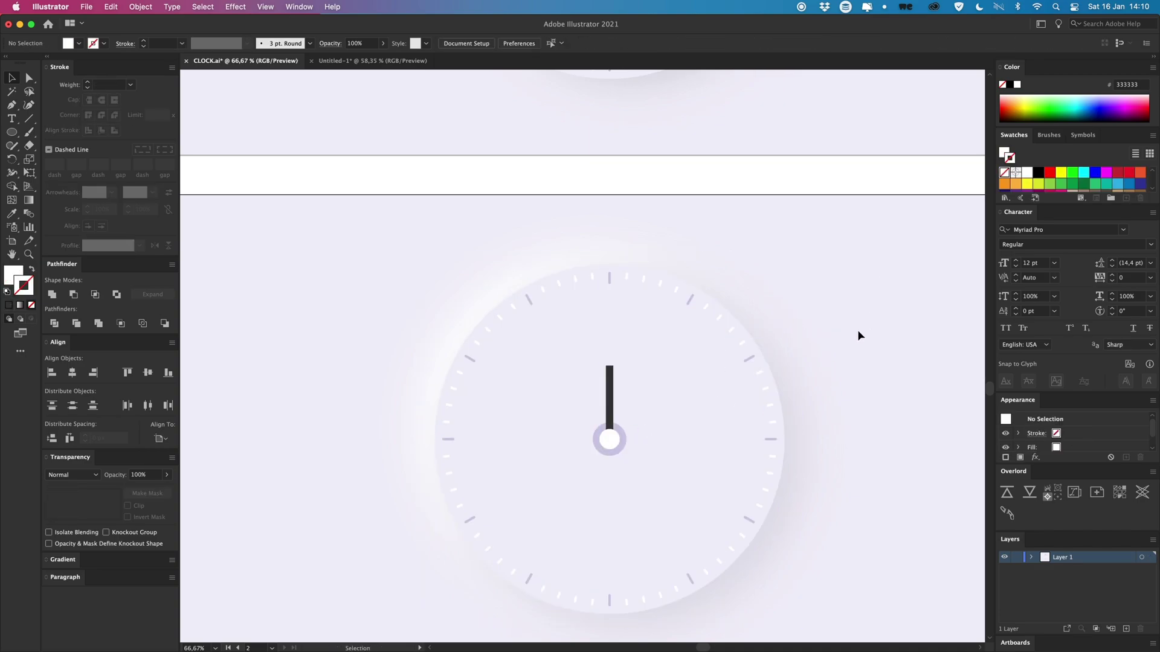
# Draw a horizontal line about 265 px long with the Pen tool from the clock's centre toward 3 o'clock.
pyautogui.scroll(-2, 840, 321)
pyautogui.click(595, 340)
pyautogui.press('p')
pyautogui.click(598, 392)
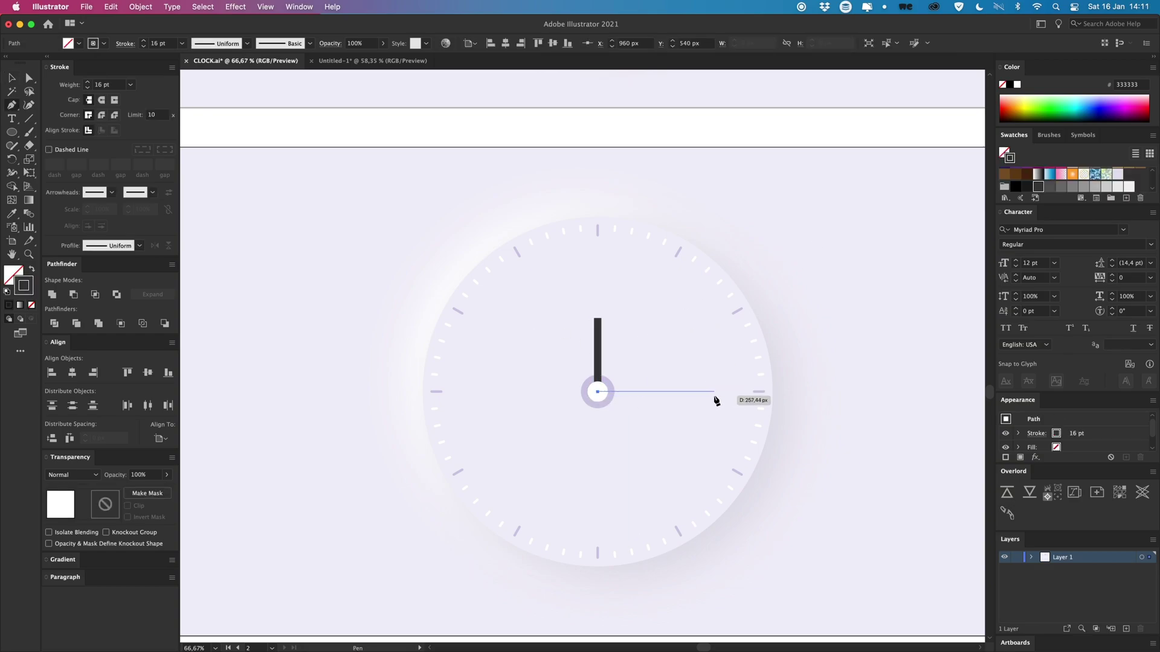
pyautogui.click(719, 391)
# Match the horizontal line's stroke to the reference clock's minute hand, 8 pt in 333333.
pyautogui.press('i')
pyautogui.scroll(3, 698, 477)
pyautogui.scroll(5, 725, 199)
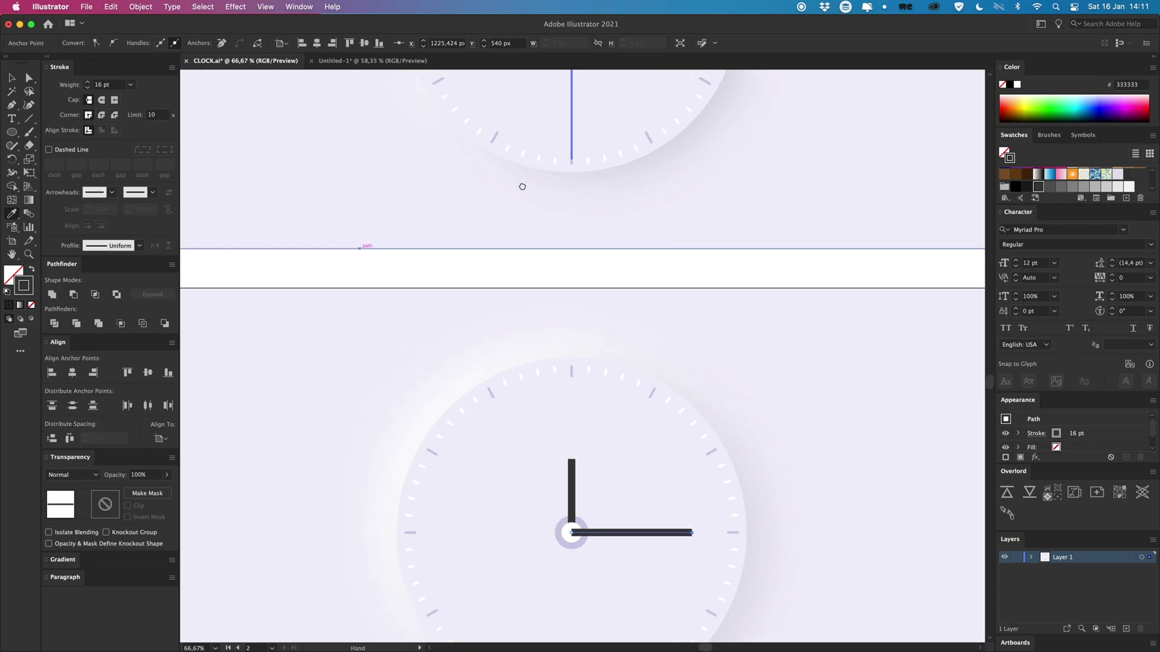
pyautogui.click(723, 197)
pyautogui.scroll(-3, 748, 309)
pyautogui.moveTo(748, 308); pyautogui.dragTo(743, 153)
# Bring the white centre circle in front of the minute hand.
pyautogui.press('v')
pyautogui.press('super+shift+a')
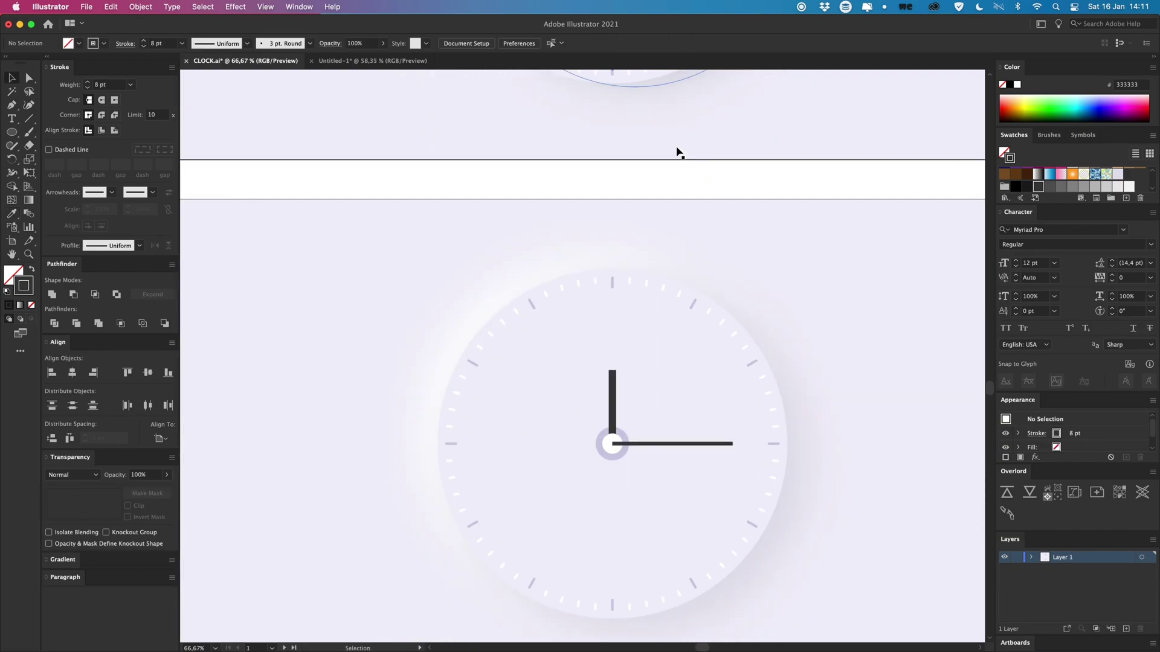
pyautogui.moveTo(684, 456); pyautogui.dragTo(670, 422)
pyautogui.scroll(-2, 670, 422)
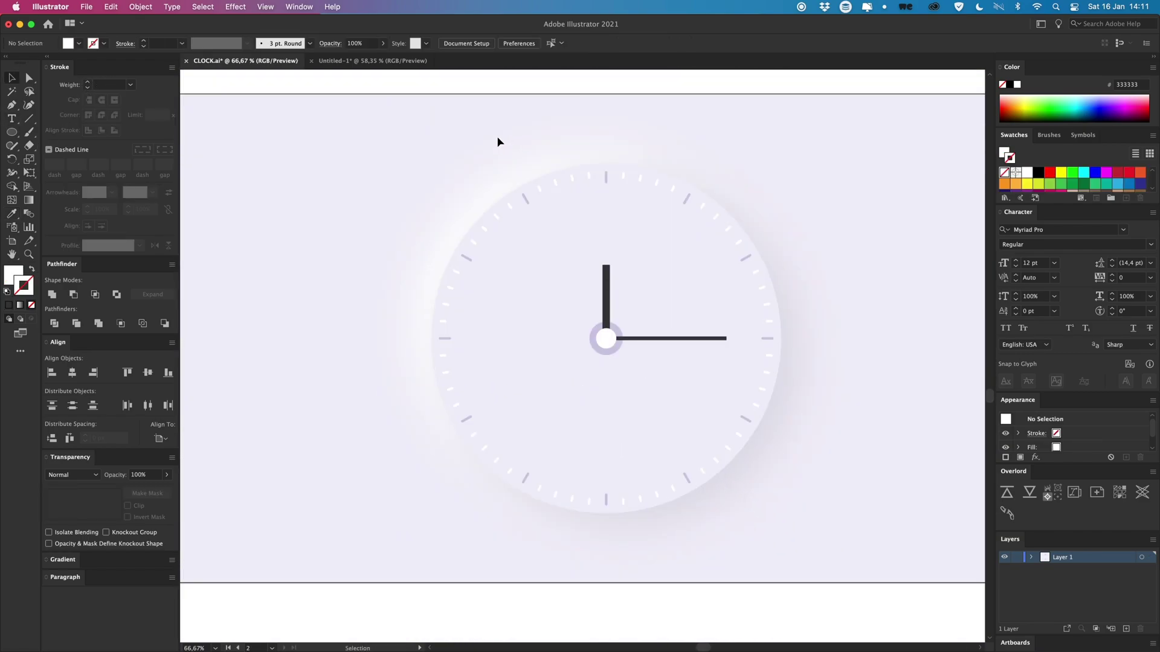
# Draw a vertical line with the Pen tool from the clock's centre down to just inside the 6 o'clock mark.
pyautogui.press('p')
pyautogui.click(606, 338)
pyautogui.click(606, 485)
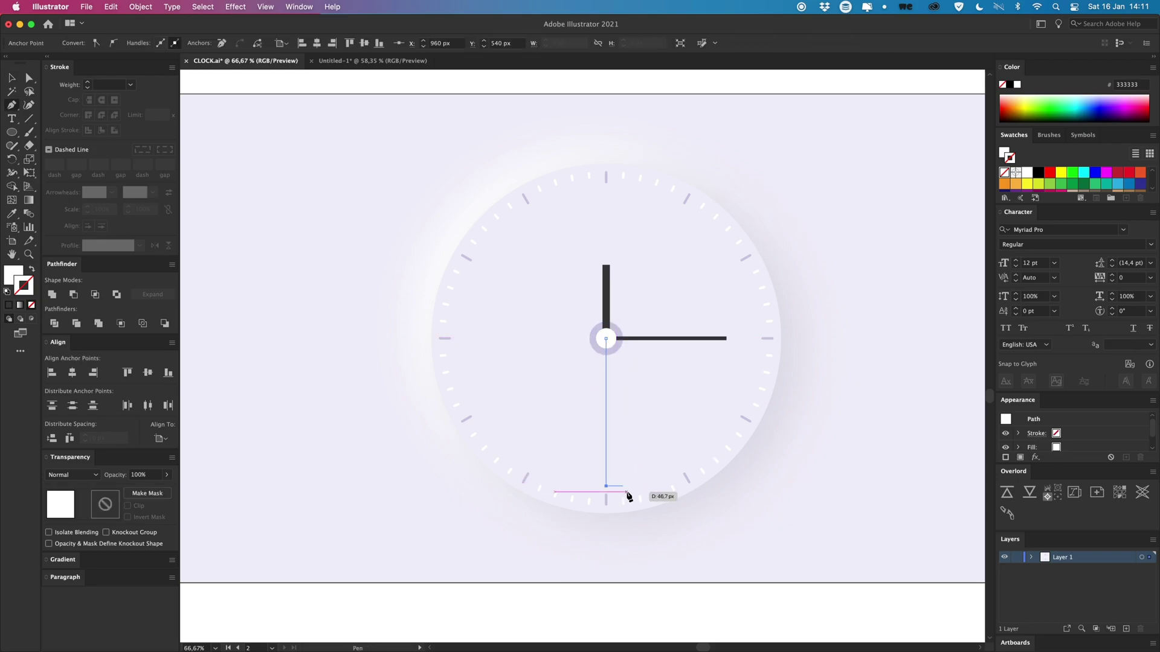
# Match the downward line's stroke to the reference clock's second hand in 657aff and bring the white centre circle in front of it.
pyautogui.moveTo(560, 214); pyautogui.dragTo(575, 575)
pyautogui.press('i')
pyautogui.click(621, 242)
pyautogui.moveTo(682, 514); pyautogui.dragTo(628, 253)
pyautogui.press('v')
pyautogui.click(790, 373)
pyautogui.press('super+minus')
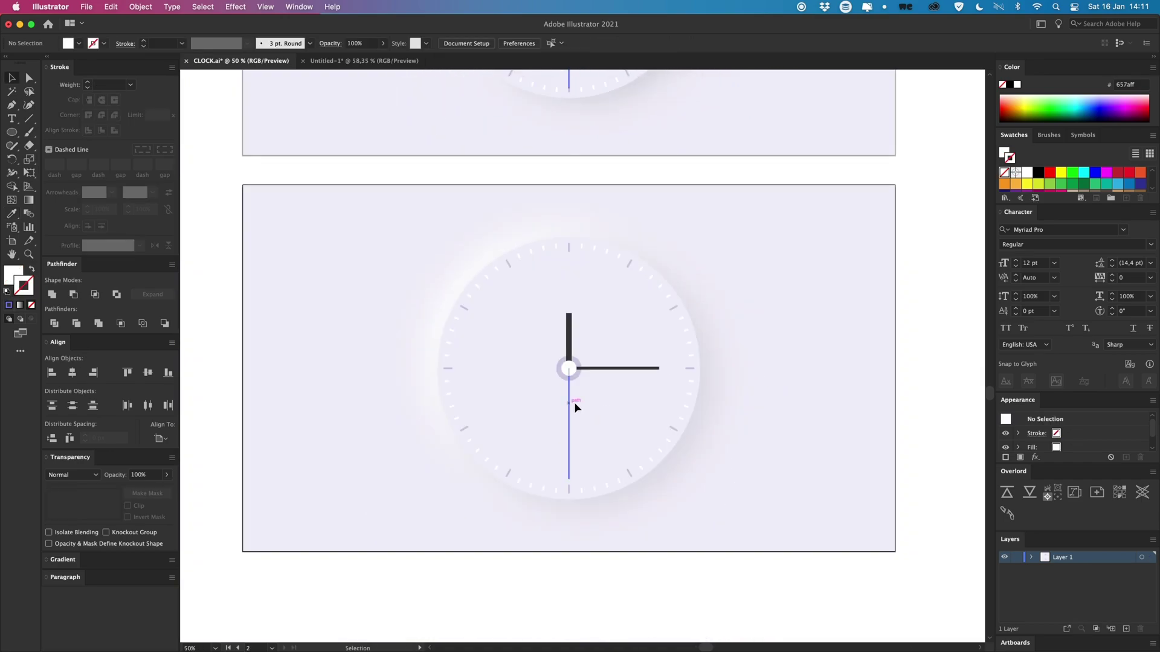
pyautogui.scroll(-1, 736, 383)
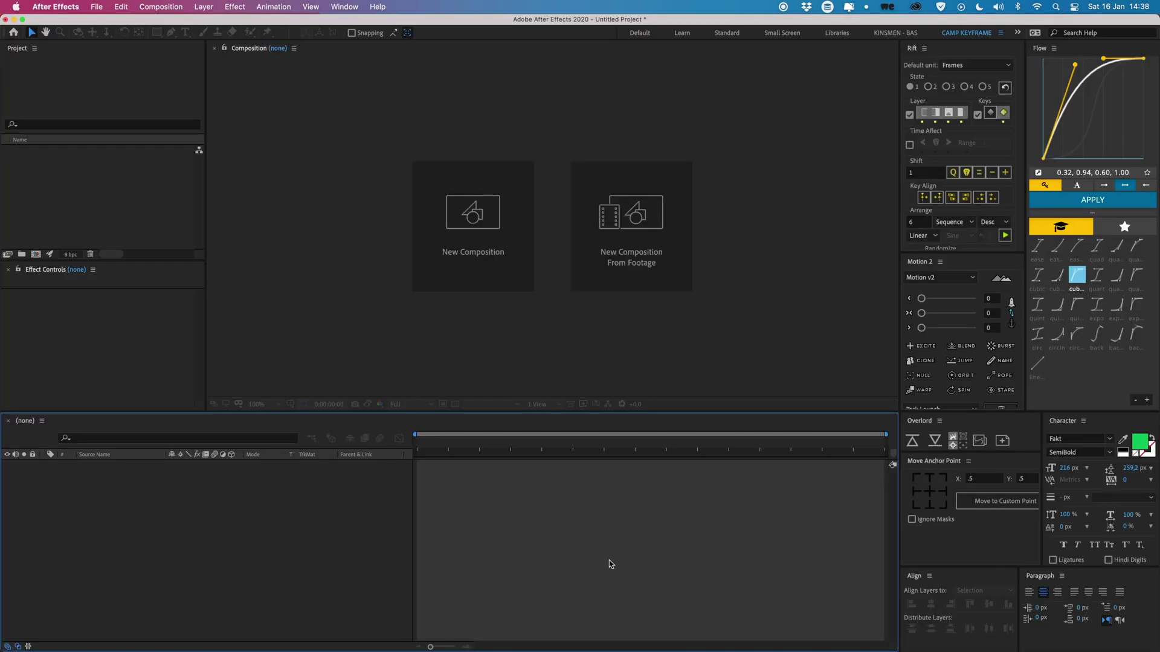
# In After Effects, create a 1920 x 1080 px composition named CLOCK at 25 fps with a duration of 0:01:30:00.
pyautogui.click(34, 254)
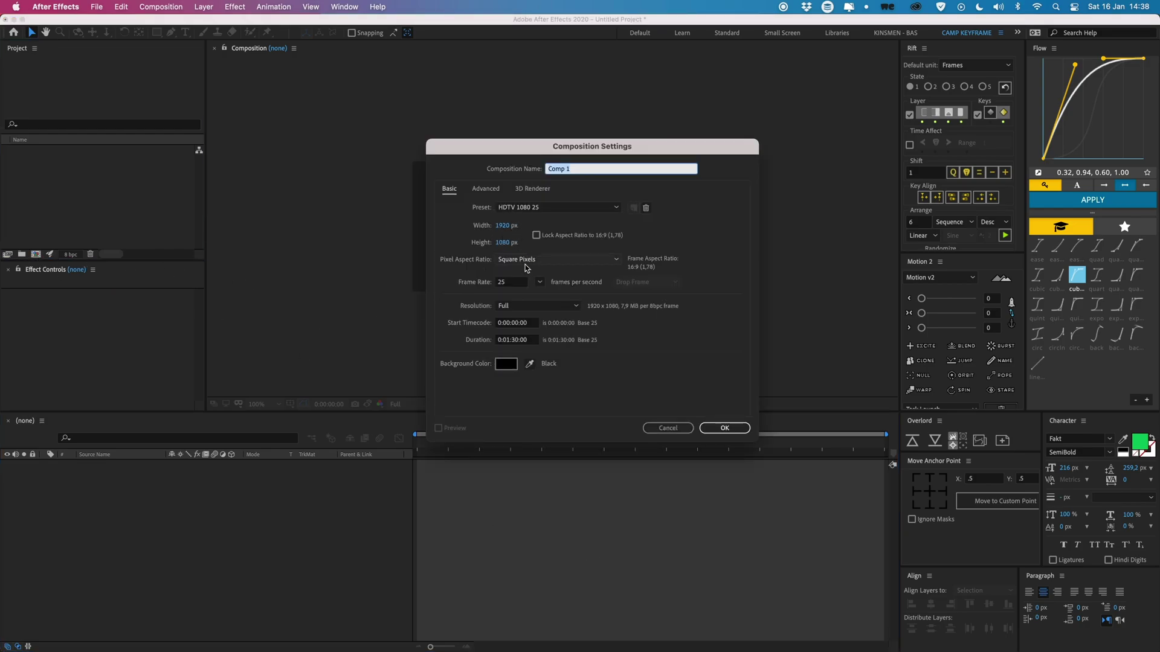
pyautogui.click(490, 283)
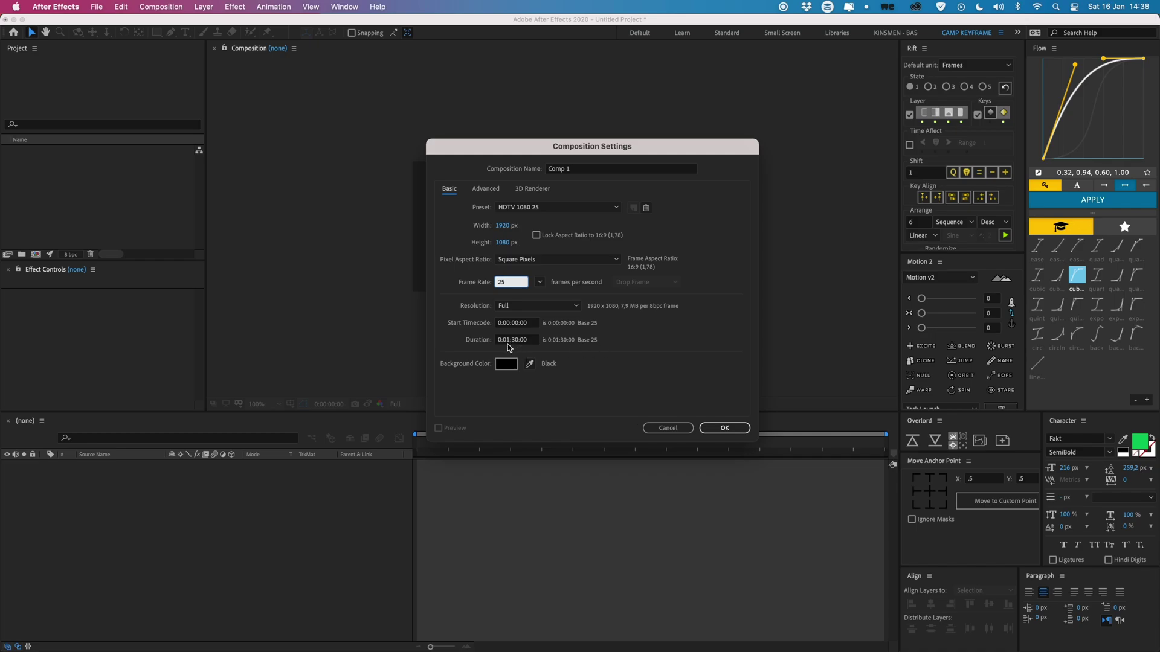
pyautogui.click(582, 171)
pyautogui.write('CLOCK')
pyautogui.press('Return')
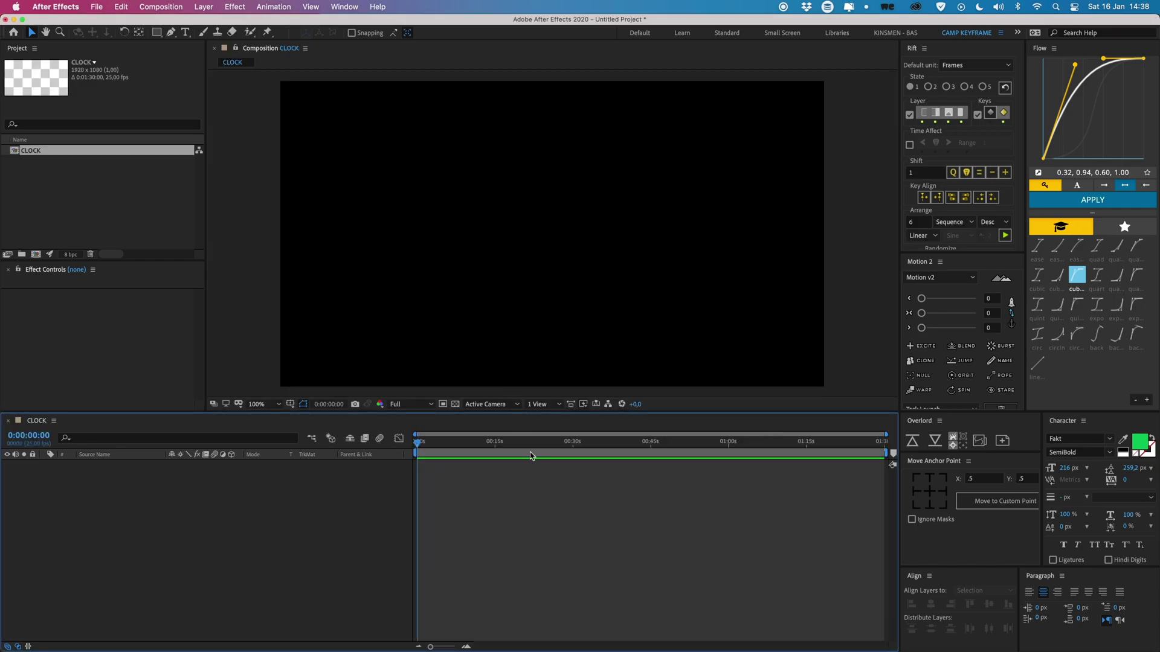
# Switch back to Illustrator and release the clock artwork in Layer 1 to separate layers in sequence.
pyautogui.click(143, 217)
pyautogui.click(491, 498)
pyautogui.press('super+Tab')
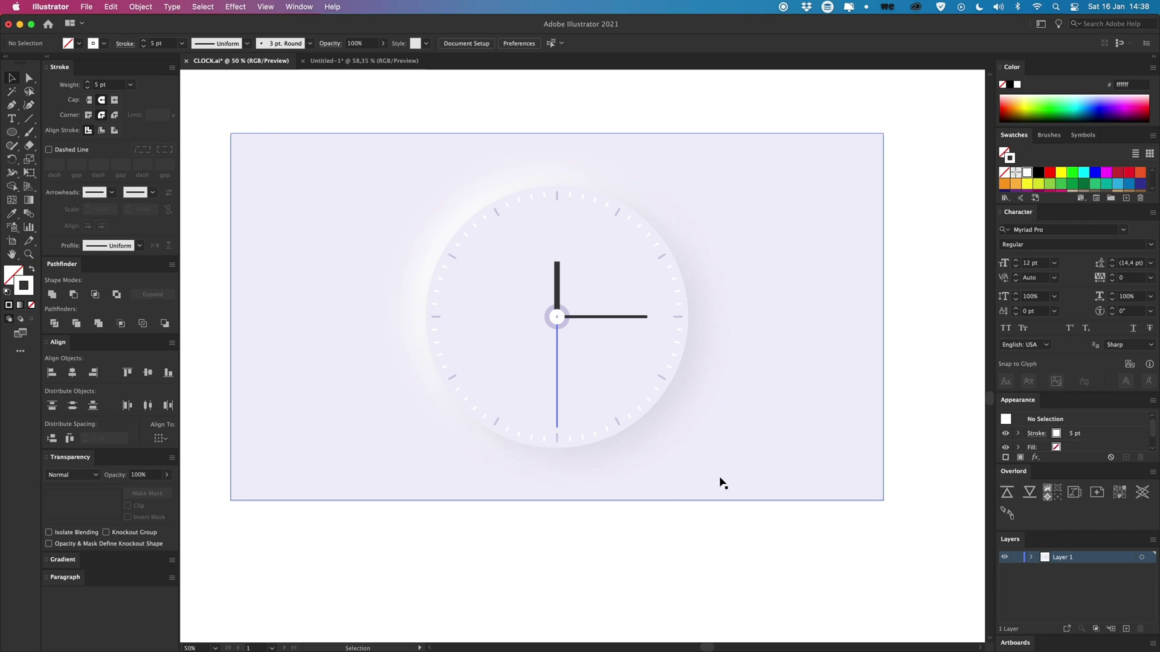
pyautogui.click(1152, 540)
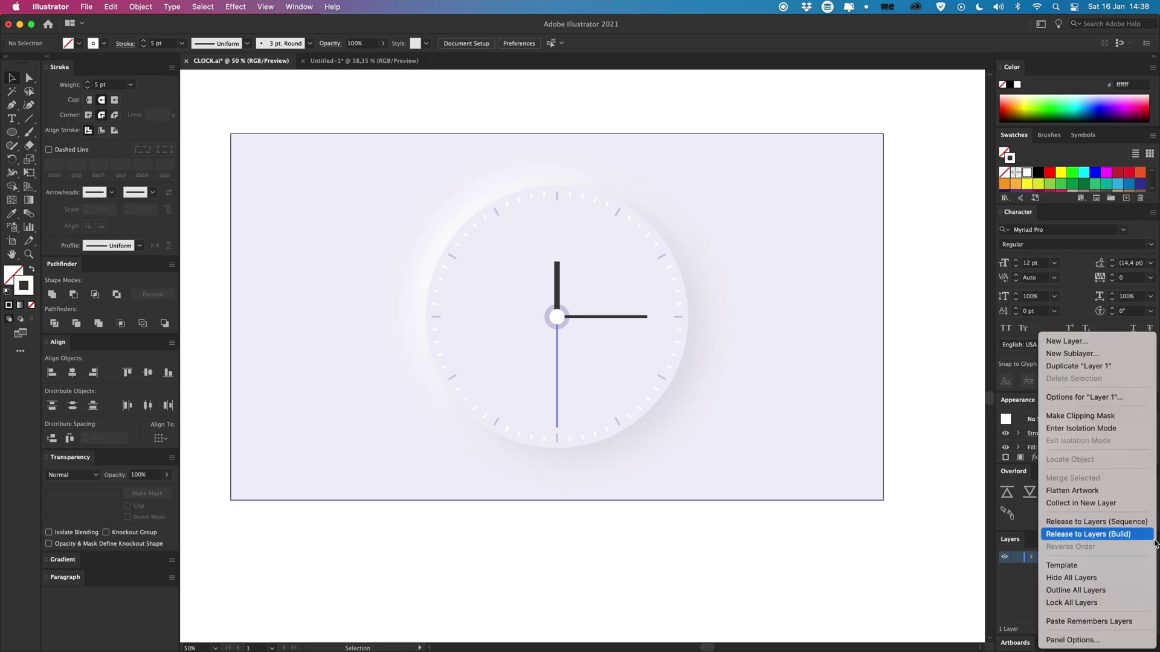
pyautogui.click(1096, 521)
# Select sublayers Layer 2 through Layer 12 and move them out of Layer 1 to the top level.
pyautogui.click(1094, 570)
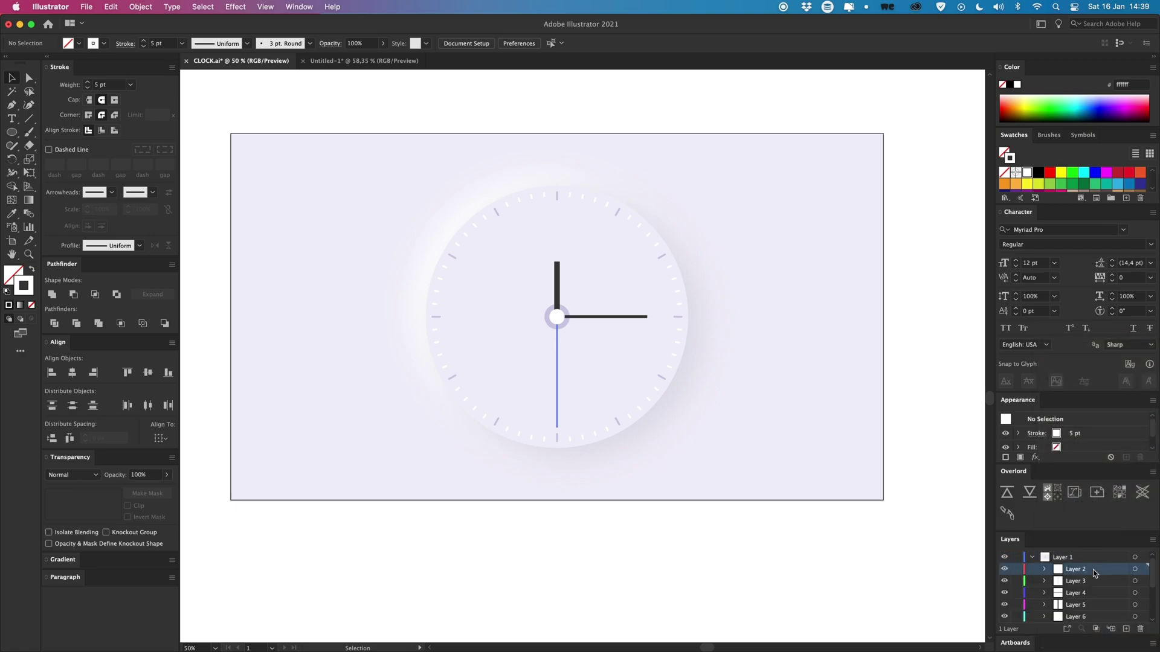
pyautogui.scroll(-3, 1094, 577)
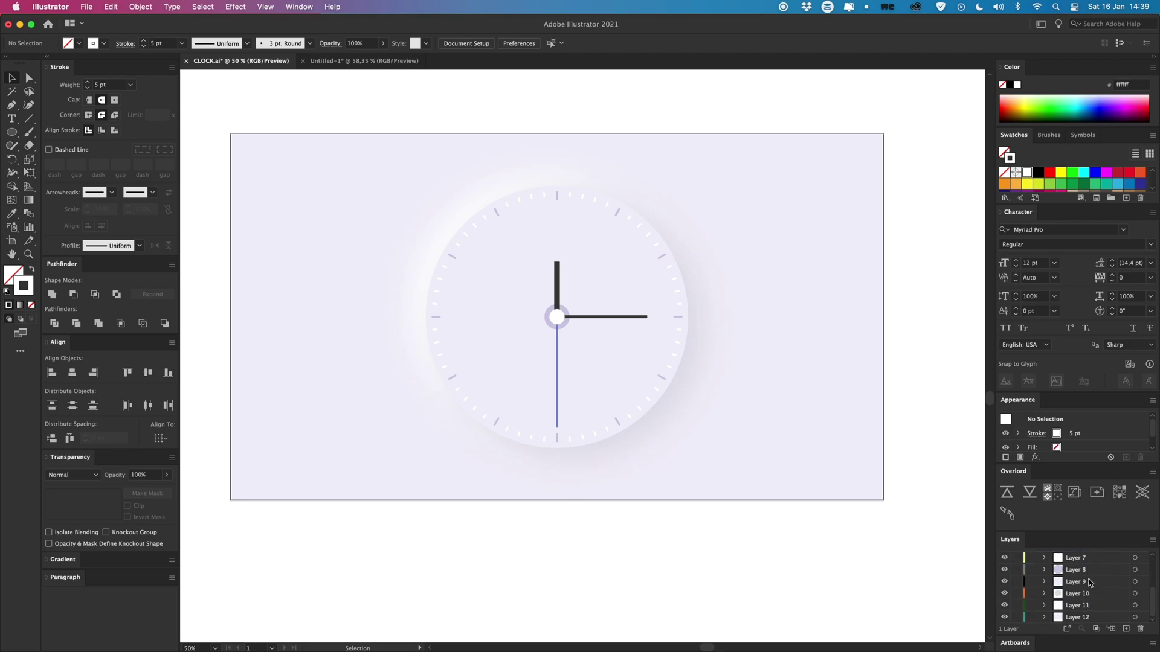
pyautogui.keyDown('shift'); pyautogui.click(1080, 617); pyautogui.keyUp('shift')
pyautogui.scroll(3, 1079, 577)
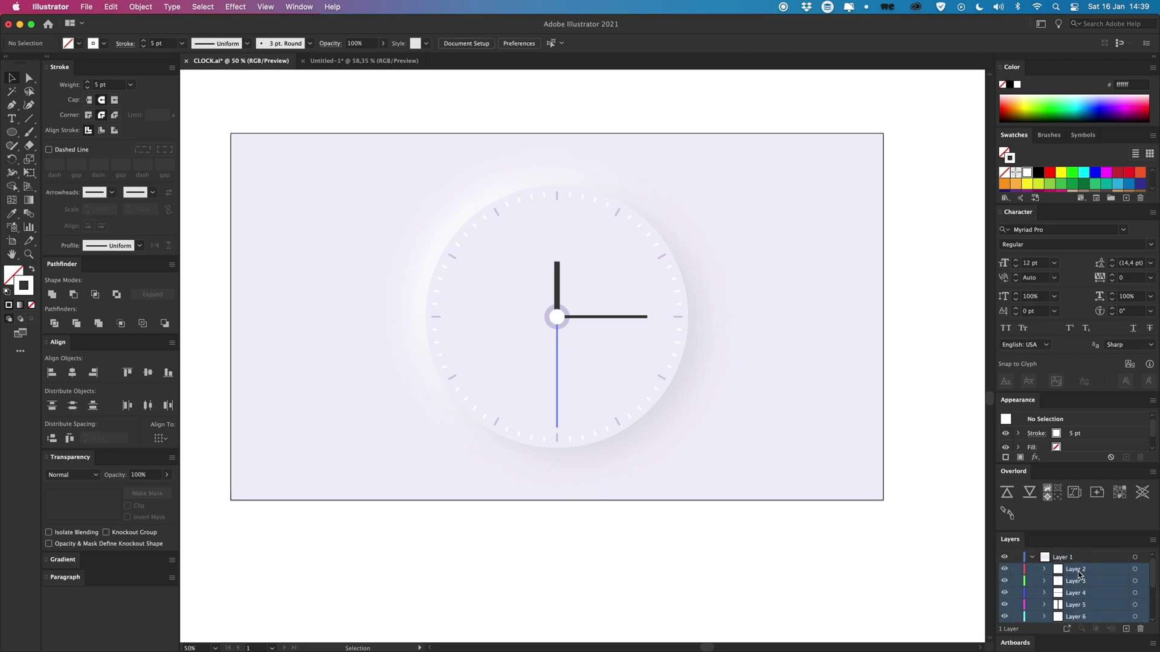
pyautogui.moveTo(1075, 568); pyautogui.dragTo(1075, 554)
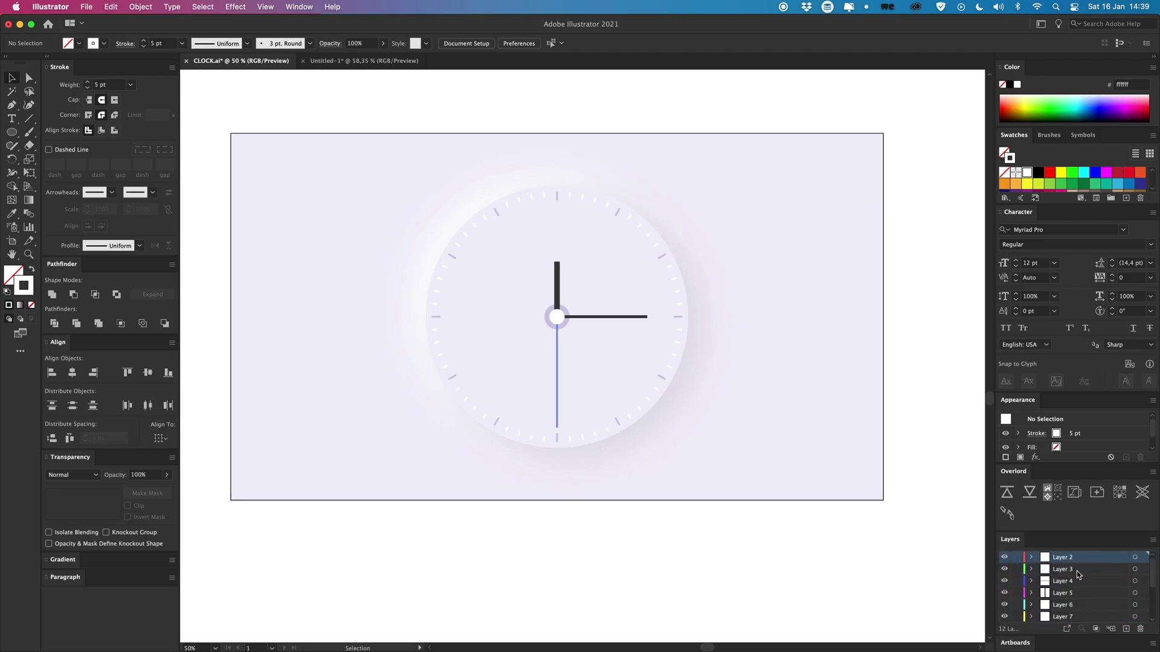
pyautogui.click(1075, 570)
pyautogui.click(1073, 583)
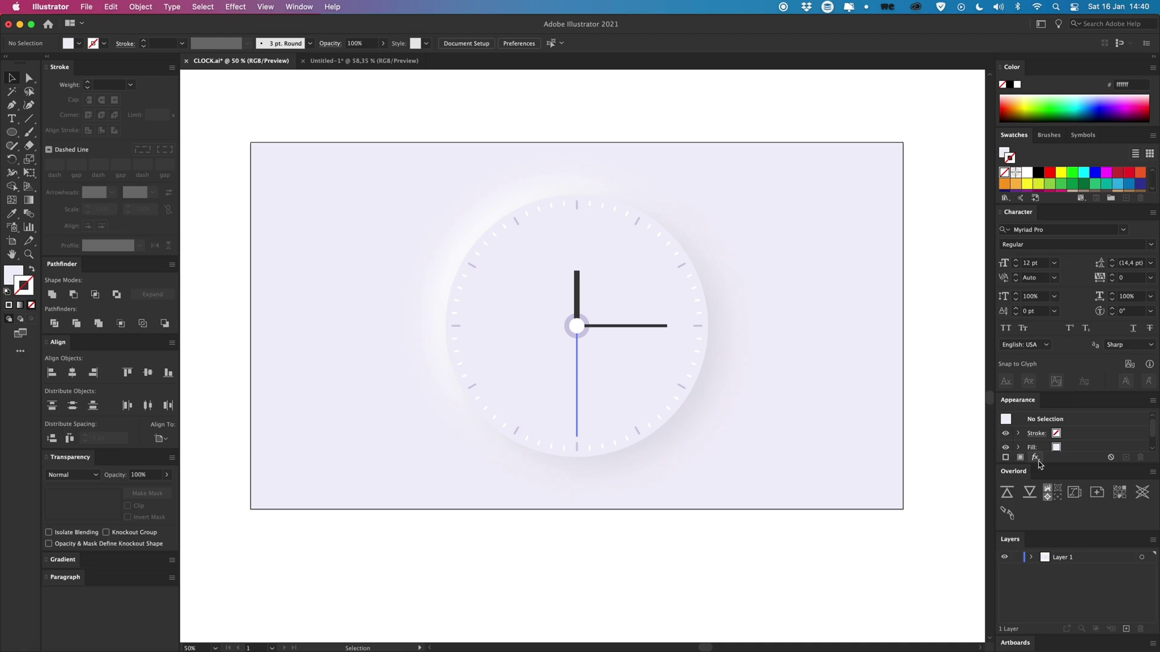
# Transfer the background rectangle from Illustrator into the CLOCK composition in After Effects with Overlord.
pyautogui.click(863, 476)
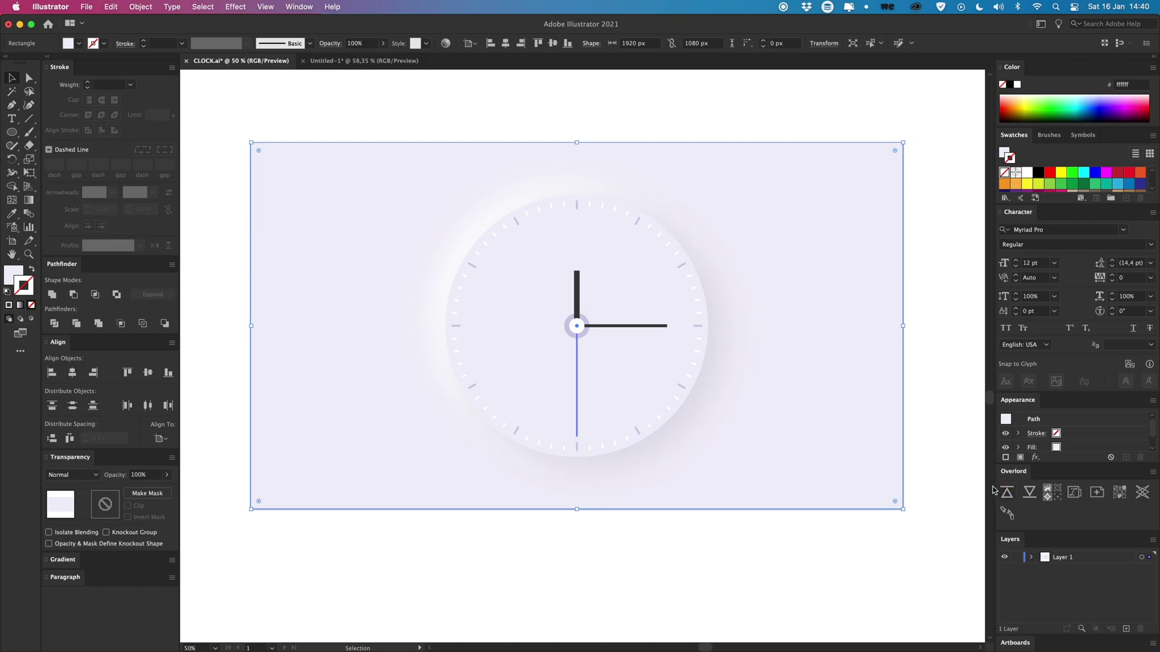
pyautogui.click(919, 550)
pyautogui.click(866, 465)
pyautogui.click(1008, 493)
pyautogui.click(630, 560)
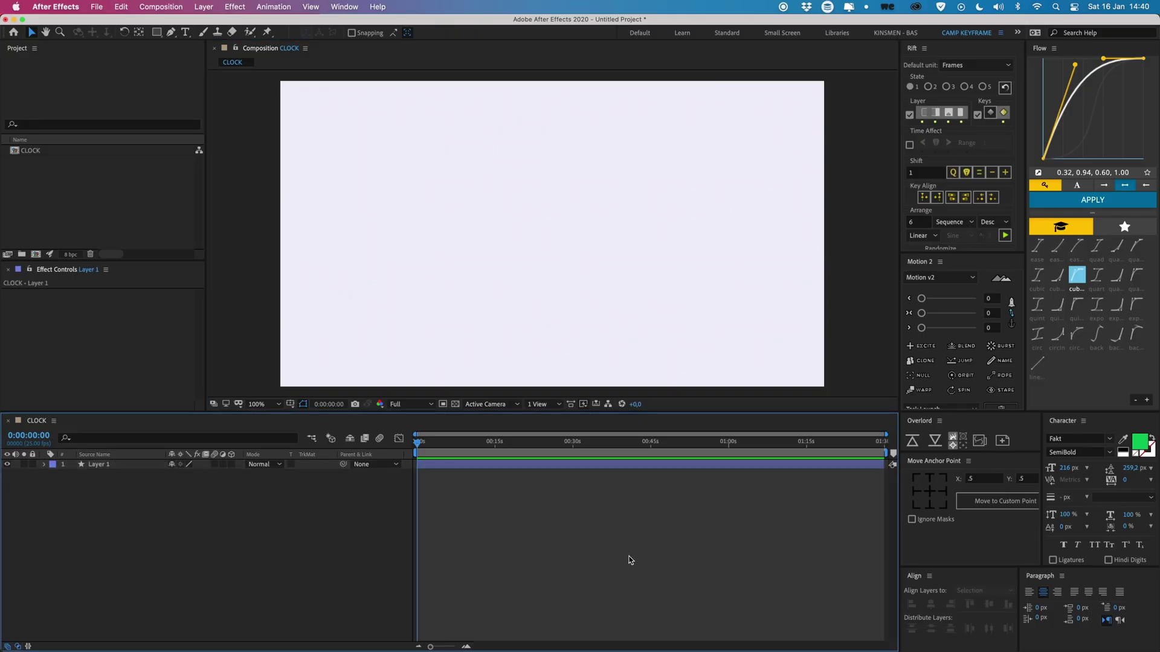
# Deselect the imported background layer and give the composition viewer slightly more height above the timeline.
pyautogui.click(107, 465)
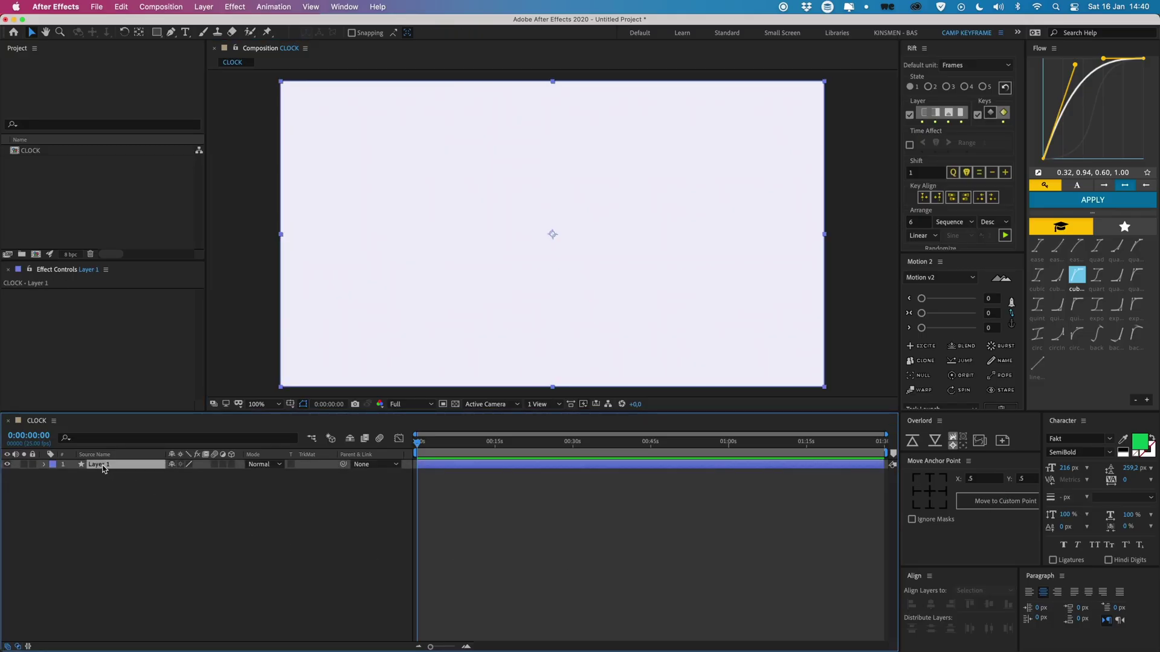
pyautogui.click(529, 508)
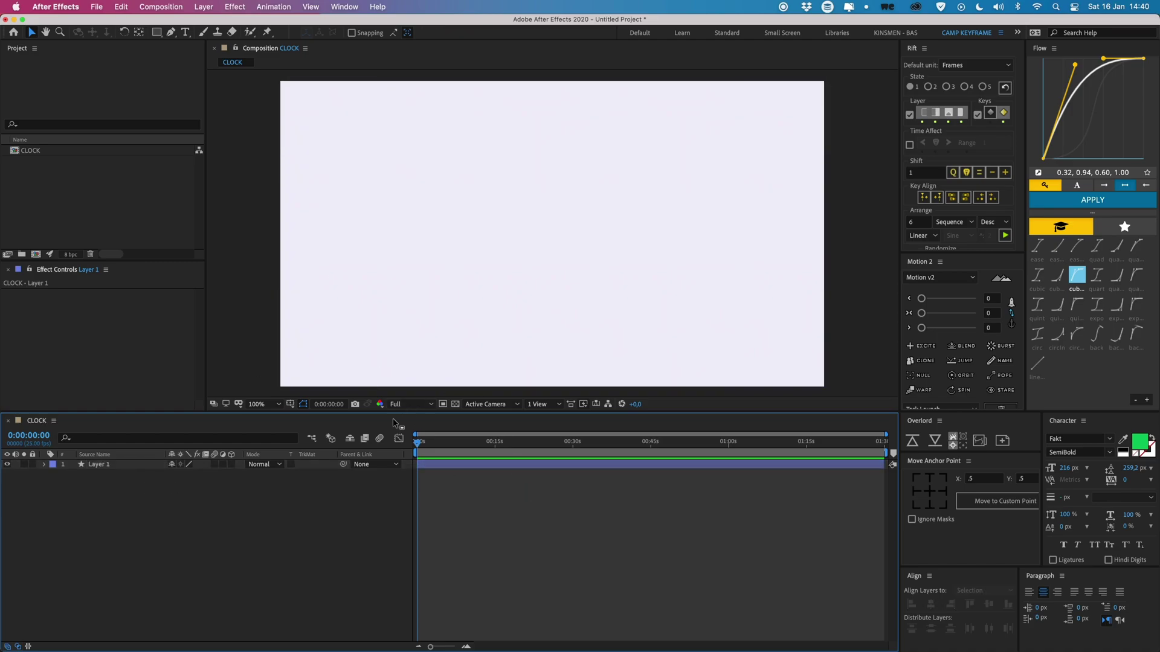
pyautogui.moveTo(387, 415); pyautogui.dragTo(387, 433)
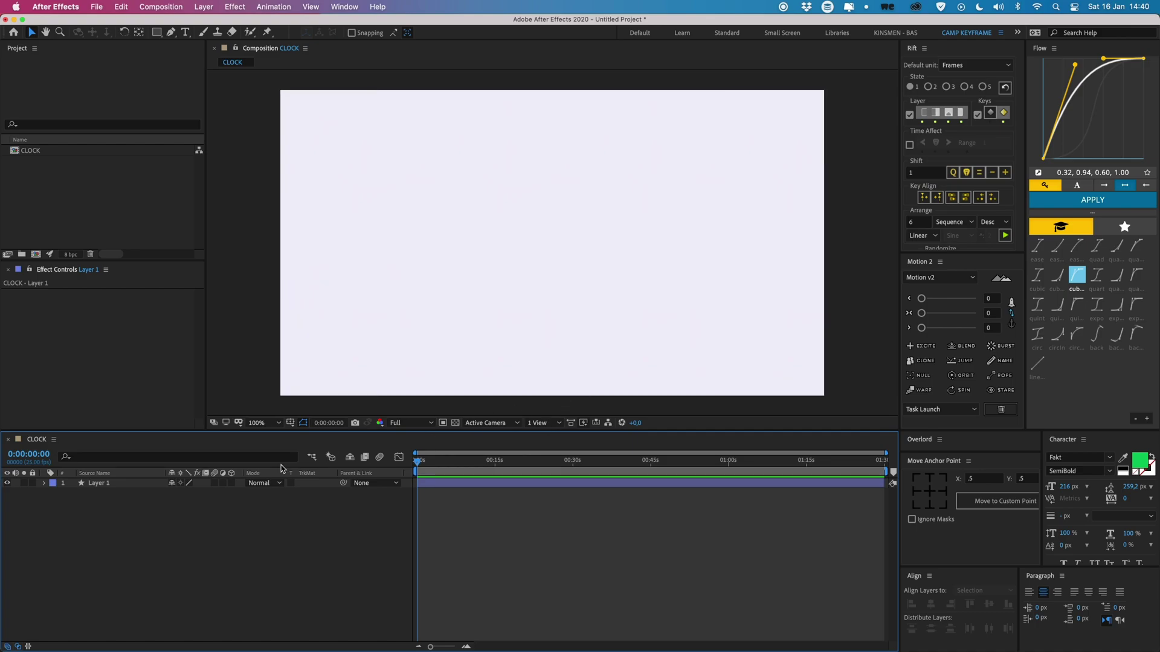
# Return to Illustrator and transfer the large clock face circle to After Effects with Overlord.
pyautogui.press('super+Tab')
pyautogui.click(686, 548)
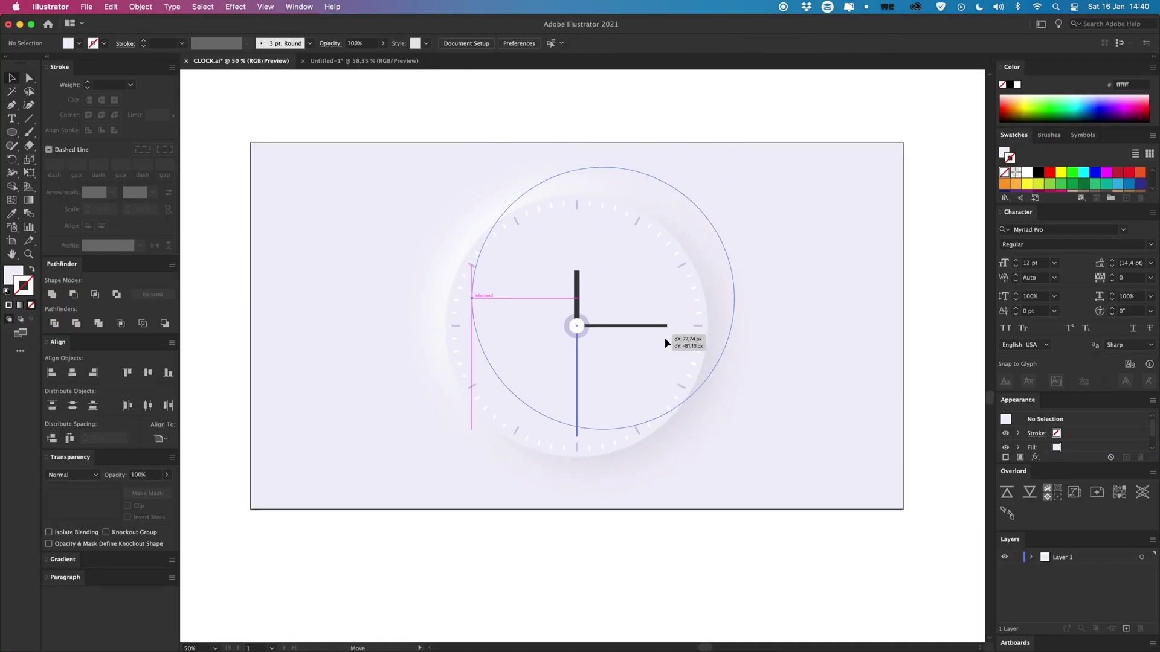
pyautogui.click(665, 337)
pyautogui.click(1007, 493)
pyautogui.click(686, 535)
pyautogui.click(549, 308)
pyautogui.click(645, 523)
# Switch back to Illustrator and transfer the shadow circle offset to the lower right of the face to After Effects.
pyautogui.press('super+Tab')
pyautogui.click(829, 497)
pyautogui.click(692, 421)
pyautogui.click(1007, 492)
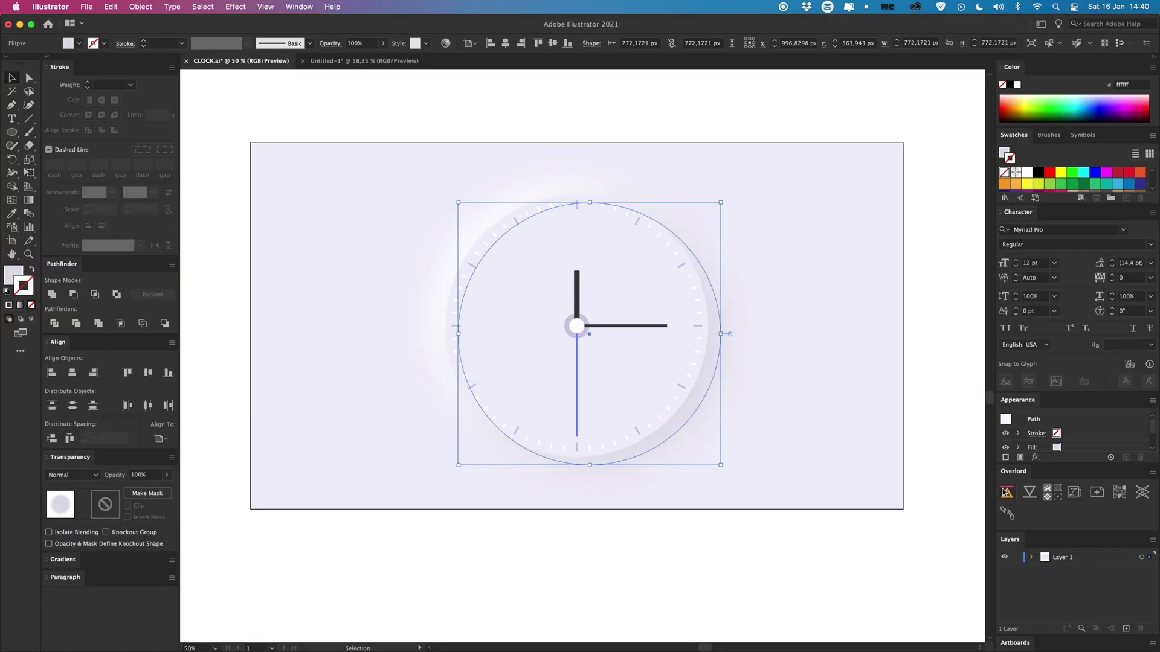
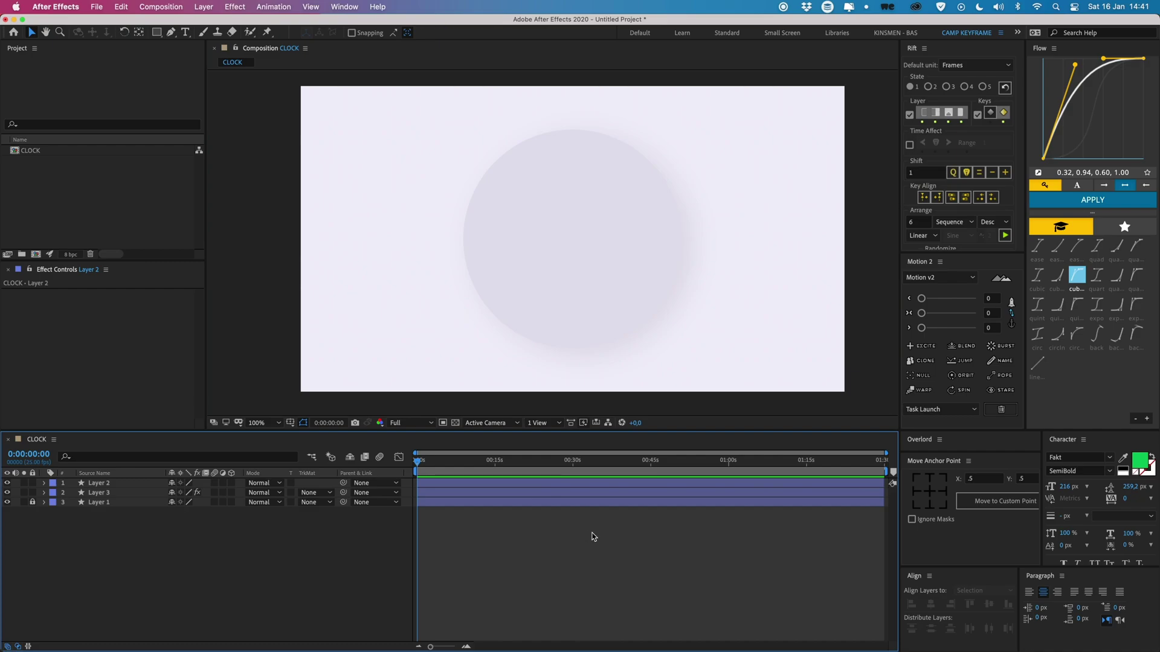
# Undo the grey fill on the clock face and set the fill of shadow Layer 3 to CFCBD8.
pyautogui.press('super+z')
pyautogui.click(120, 493)
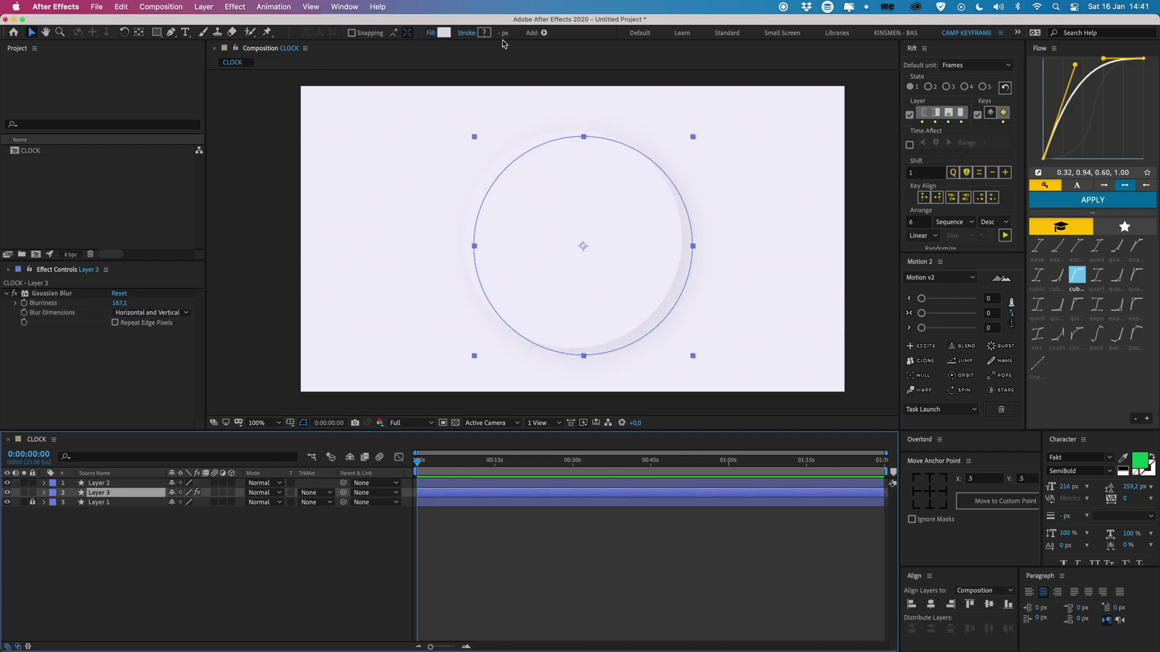
pyautogui.click(444, 33)
pyautogui.click(48, 131)
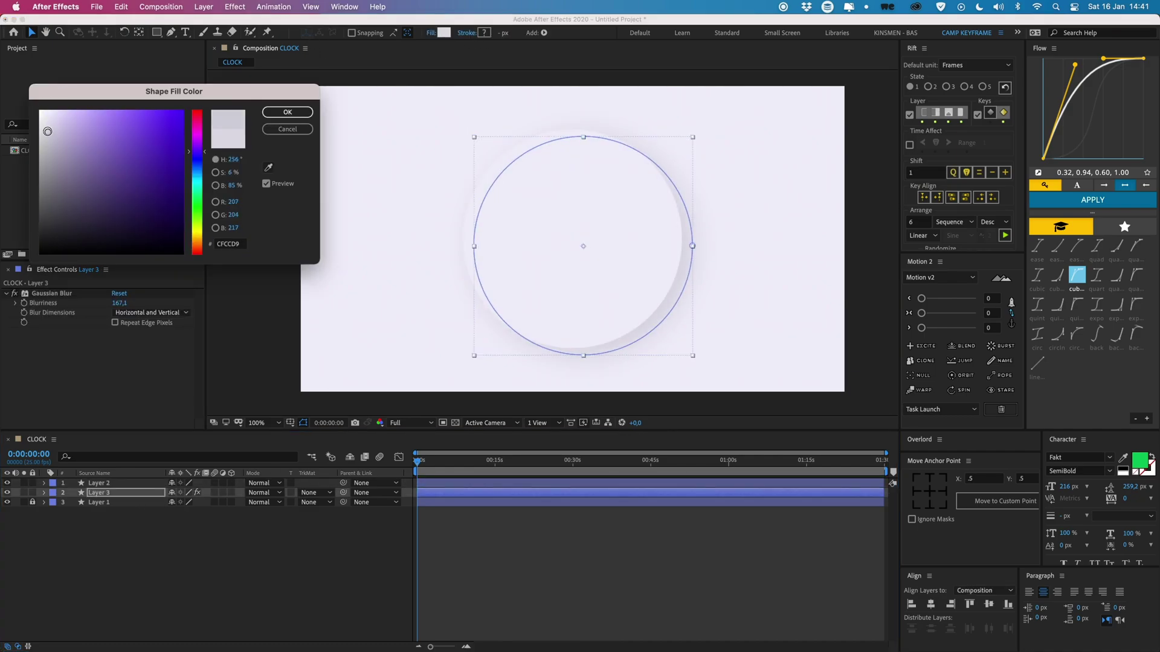
pyautogui.click(269, 113)
pyautogui.click(607, 549)
# Duplicate shadow Layer 3 and offset the copy toward the upper left of the clock face.
pyautogui.click(586, 493)
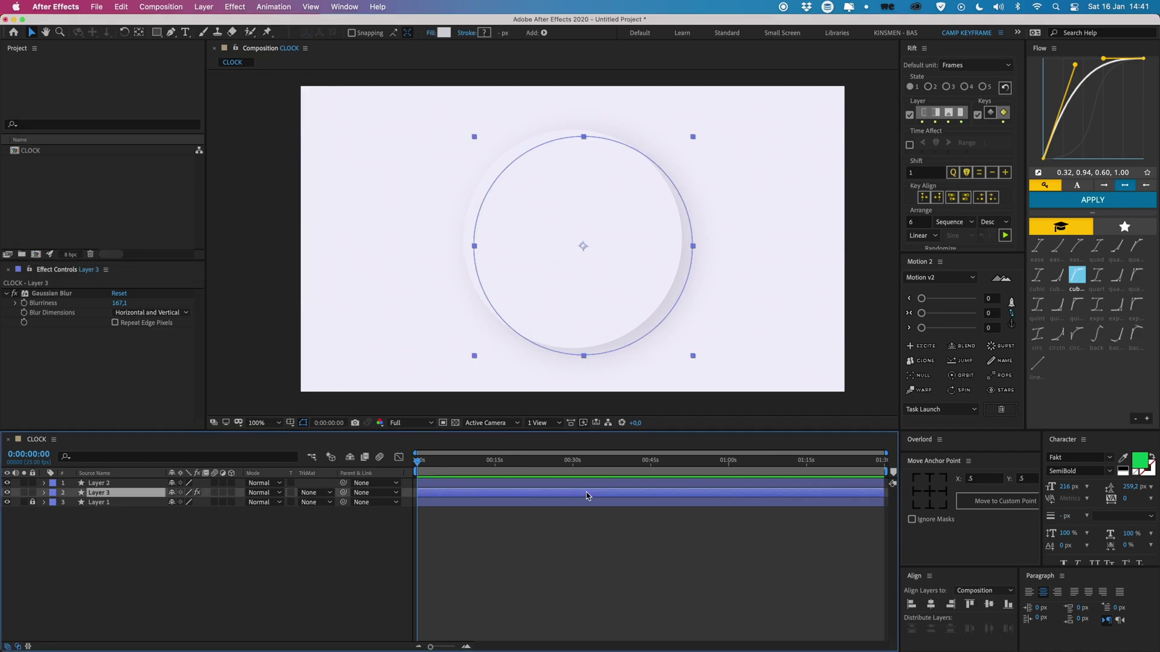
pyautogui.hotkey('ctrl', 'd')
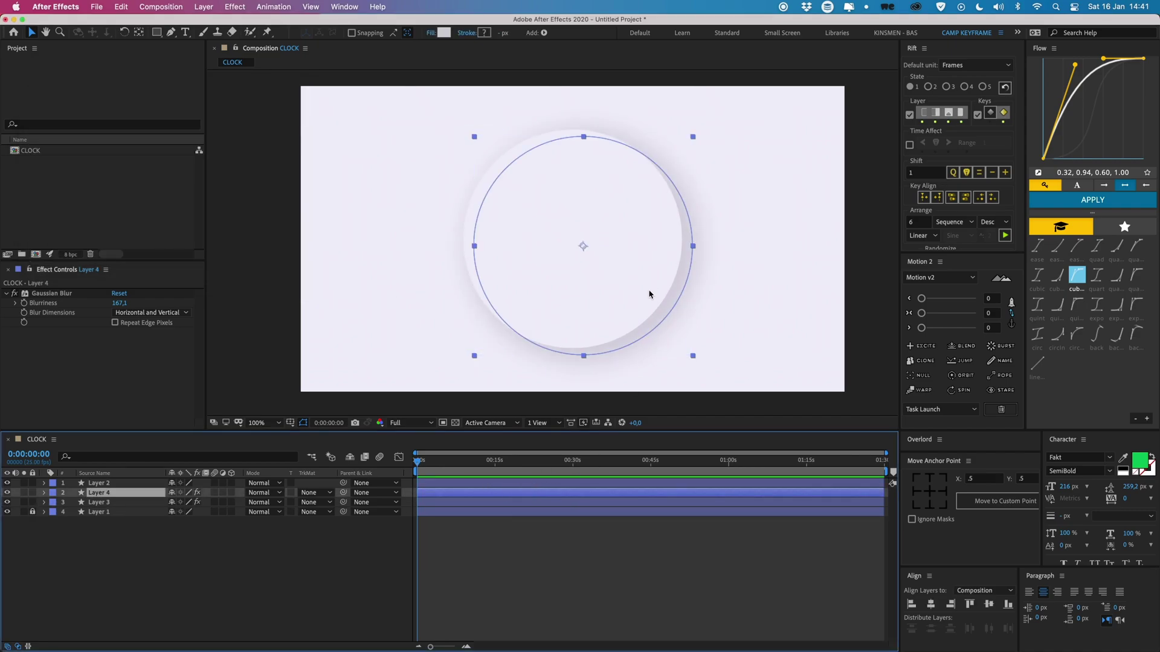
pyautogui.moveTo(649, 290); pyautogui.dragTo(622, 283)
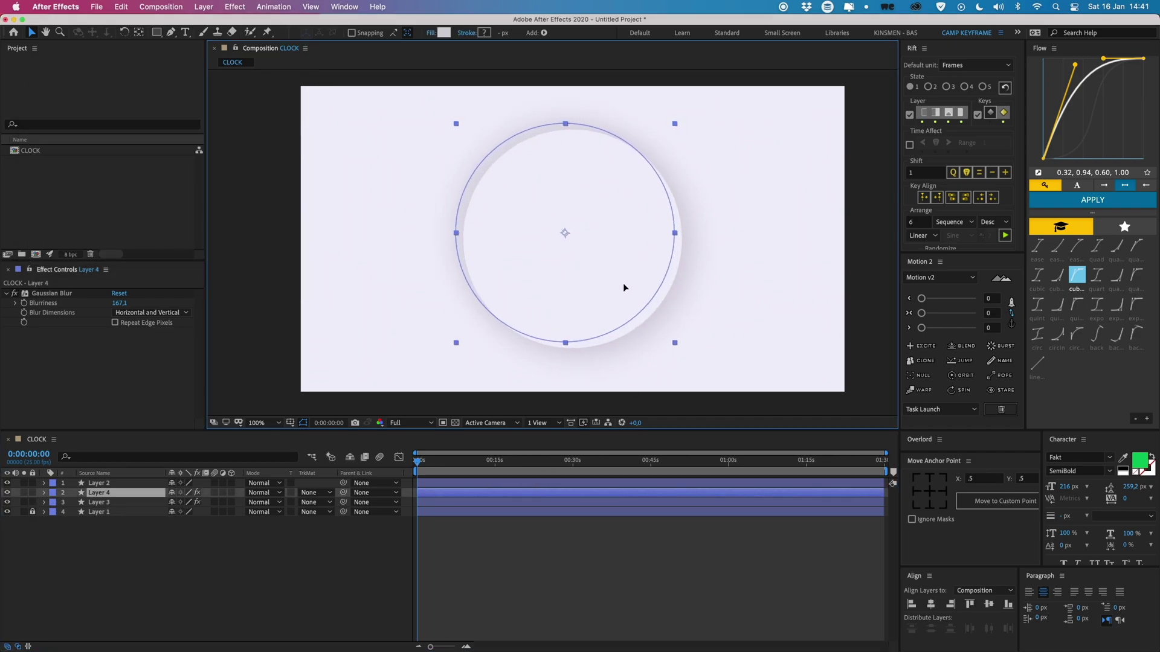
# Change the fill of the duplicated Layer 4 to white for the clock's highlight.
pyautogui.click(444, 32)
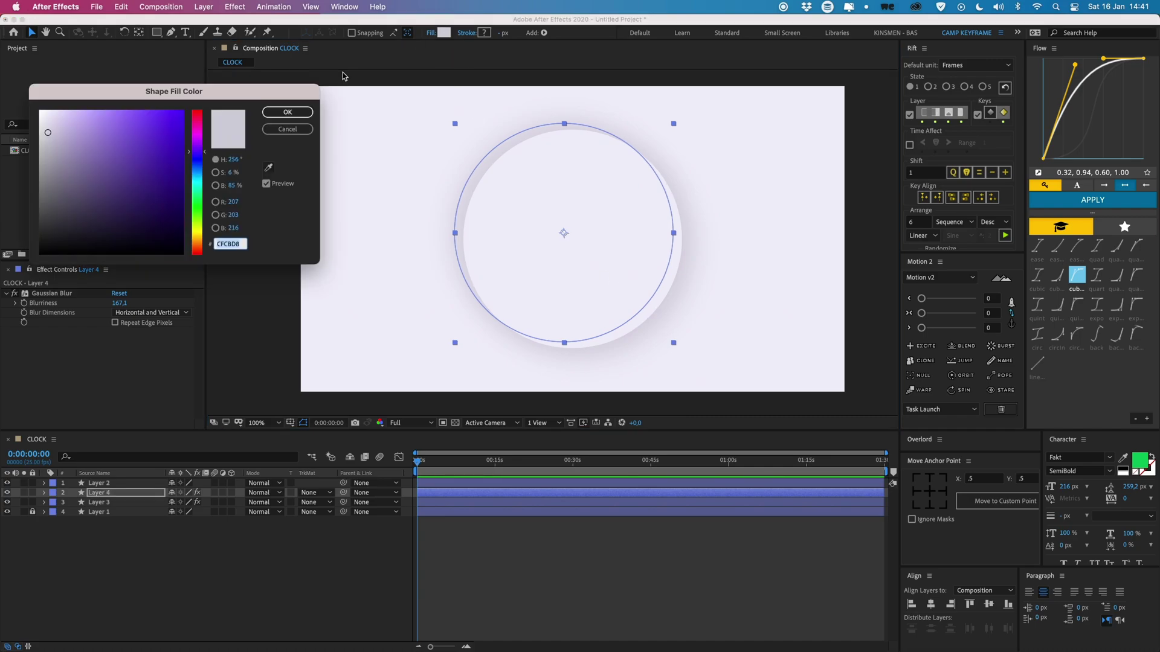
pyautogui.click(287, 112)
pyautogui.click(550, 536)
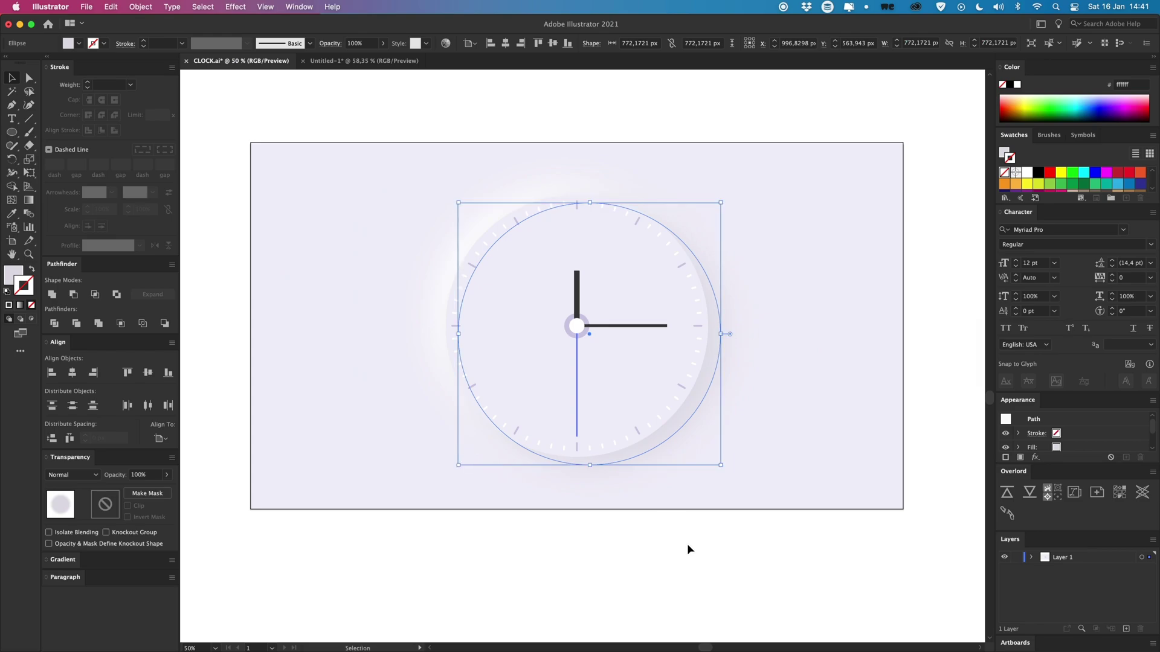
# In Illustrator, lock the clock face circle and the white highlight circle behind it.
pyautogui.click(687, 544)
pyautogui.keyDown('super'); pyautogui.click(632, 383); pyautogui.keyUp('super')
pyautogui.press('super+2')
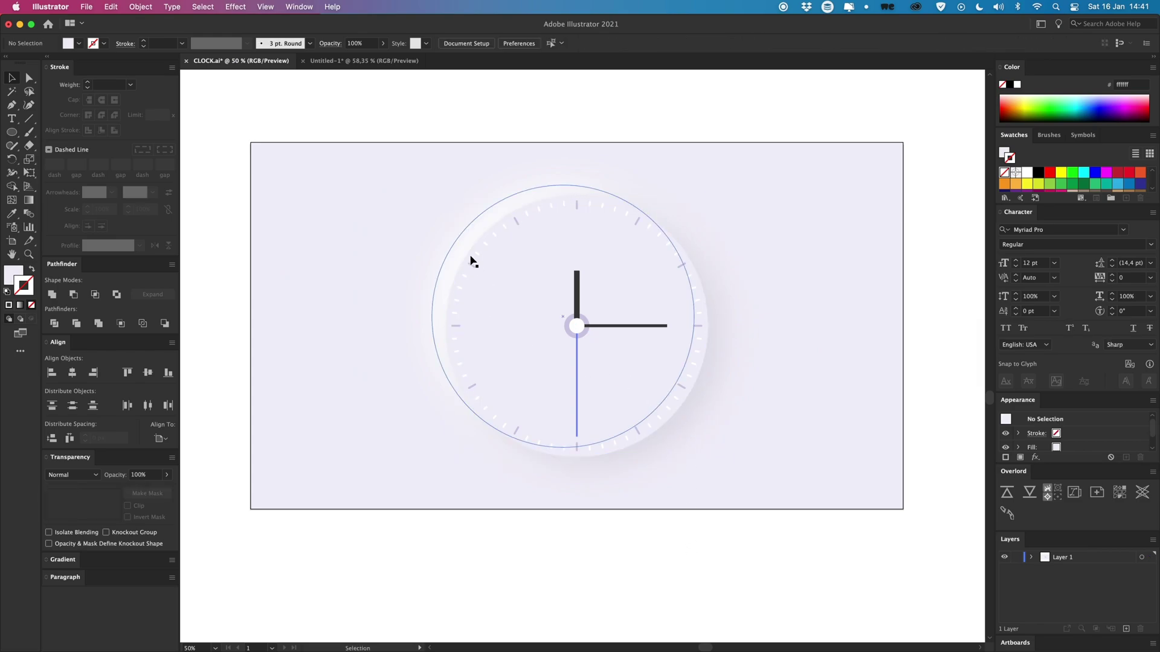
pyautogui.keyDown('super'); pyautogui.click(455, 245); pyautogui.keyUp('super')
pyautogui.press('super+2')
# Select the white centre circle and the purple ring around it and transfer both to After Effects.
pyautogui.moveTo(344, 184); pyautogui.dragTo(335, 200)
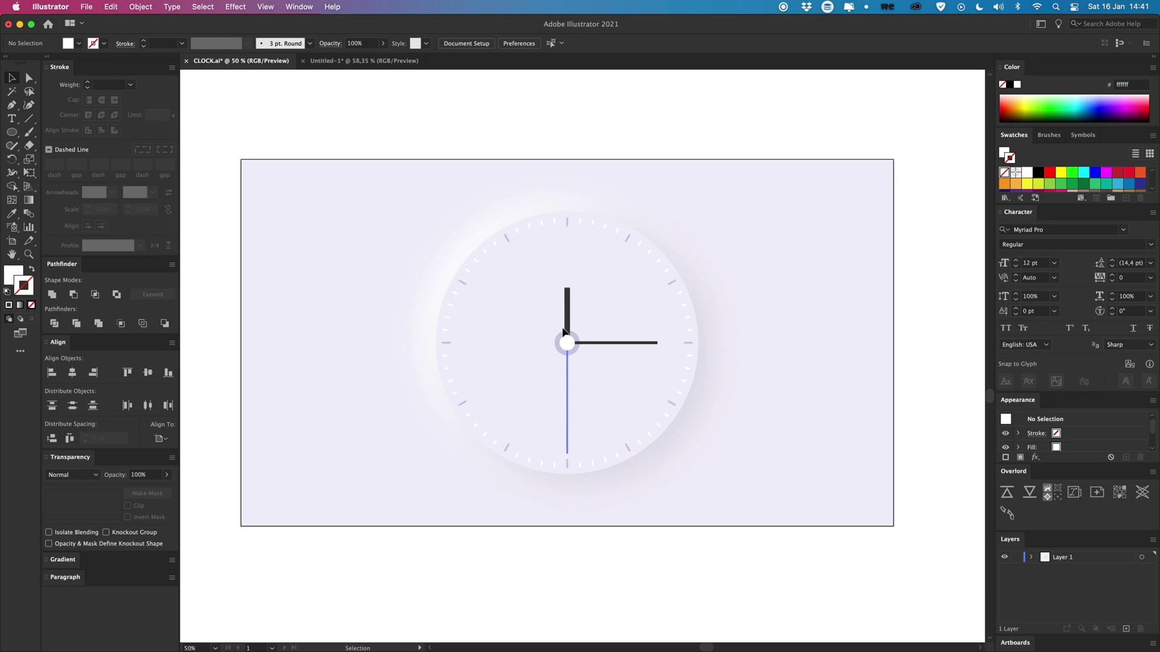
pyautogui.click(567, 345)
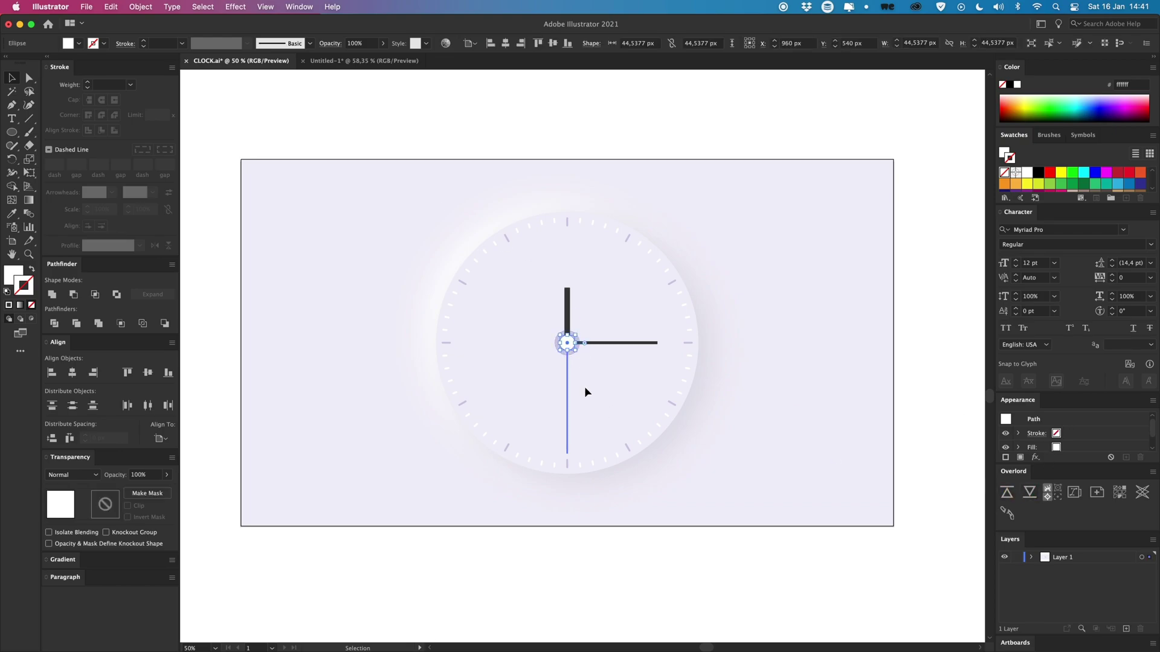
pyautogui.press('super+equal')
pyautogui.press('super+equal')
pyautogui.press('super+equal')
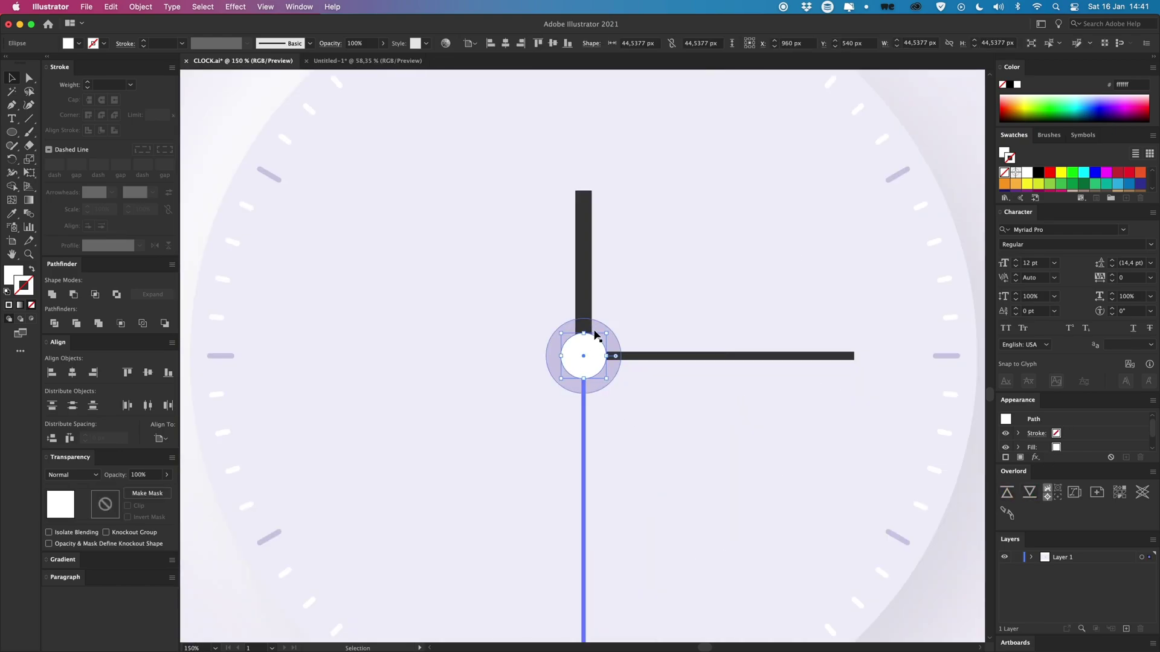
pyautogui.keyDown('shift'); pyautogui.click(603, 329); pyautogui.keyUp('shift')
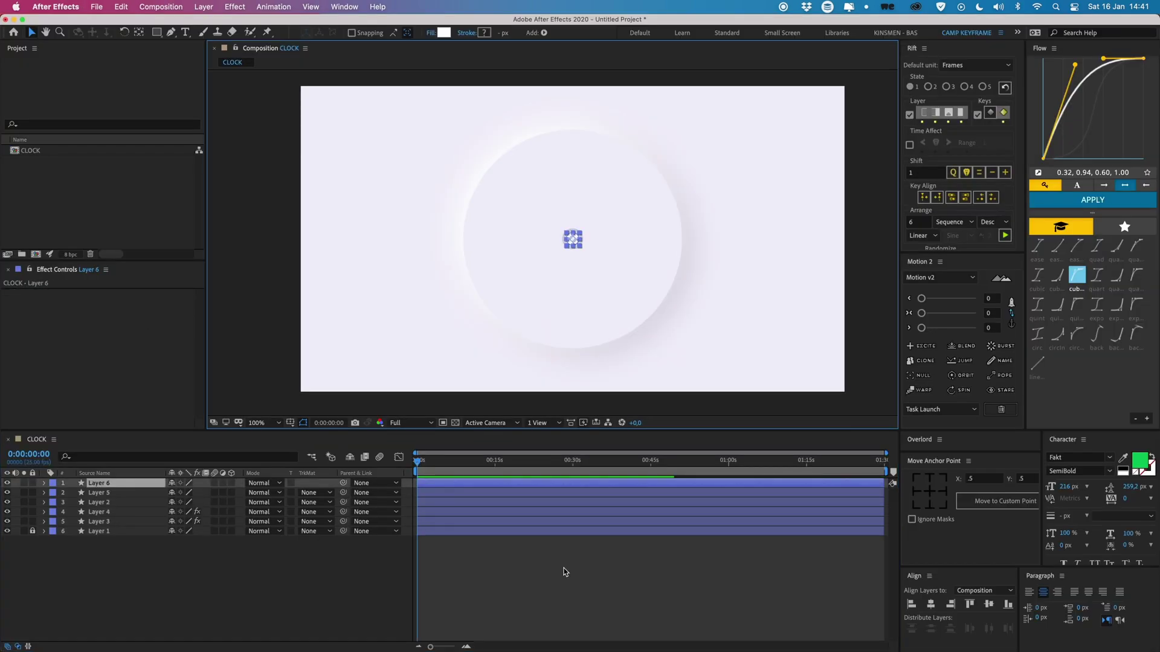
pyautogui.click(480, 493)
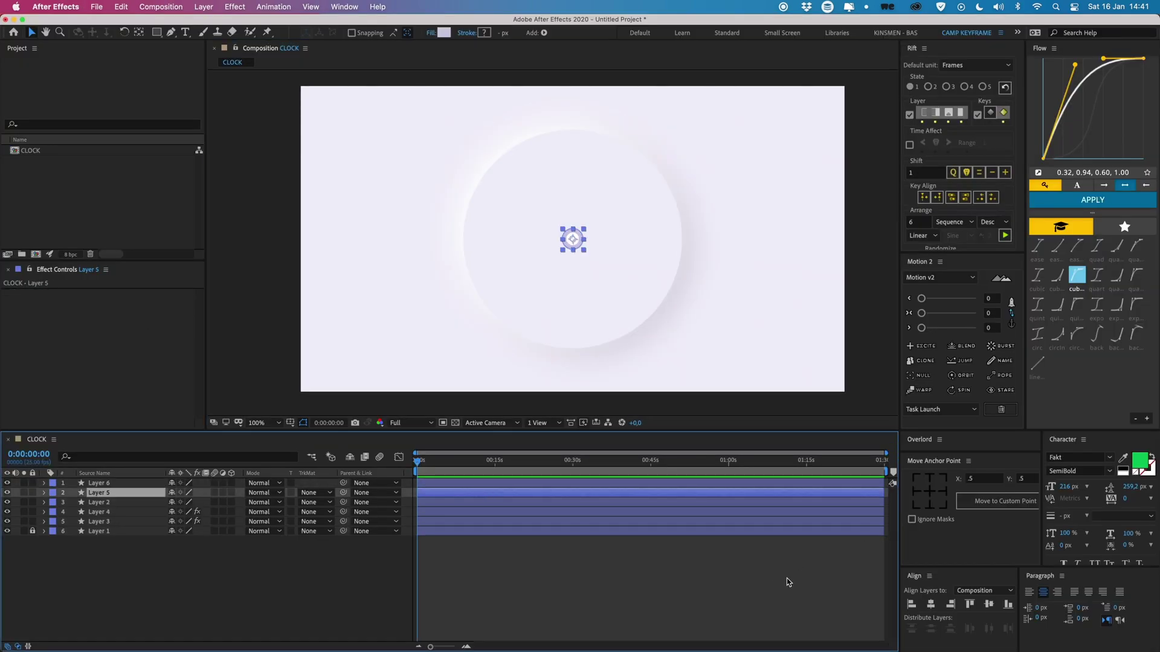
pyautogui.click(648, 569)
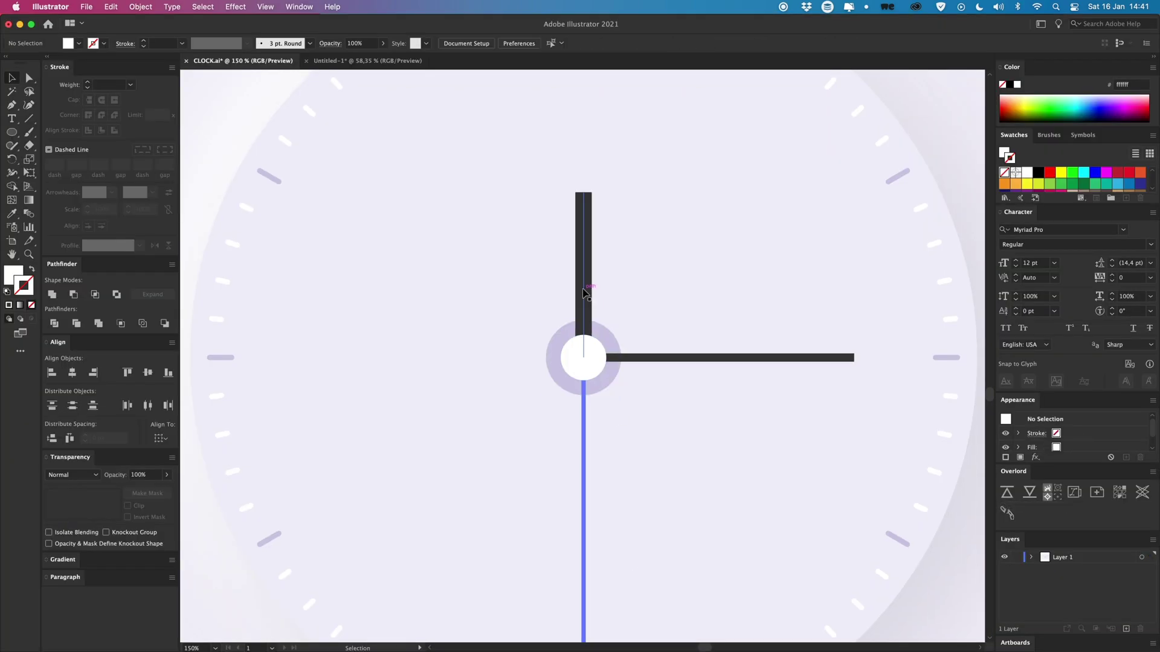
# Select the hour, minute and second hands in Illustrator and transfer them to After Effects with Overlord.
pyautogui.click(584, 294)
pyautogui.keyDown('shift'); pyautogui.click(659, 357); pyautogui.keyUp('shift')
pyautogui.keyDown('shift'); pyautogui.click(584, 443); pyautogui.keyUp('shift')
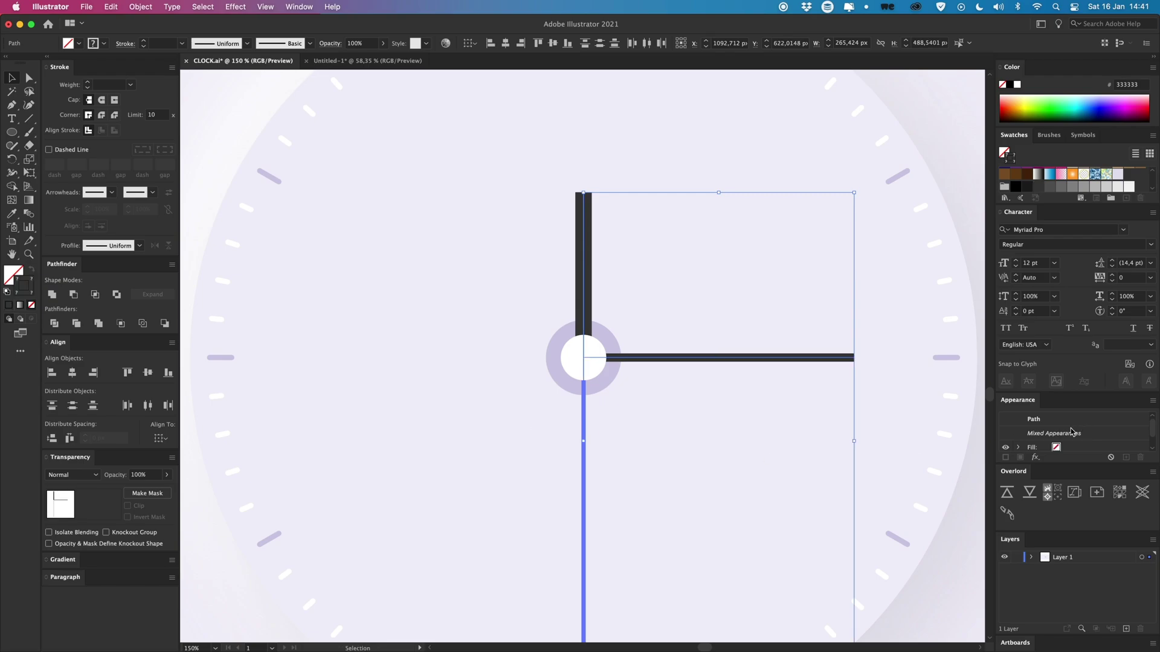
pyautogui.click(1006, 495)
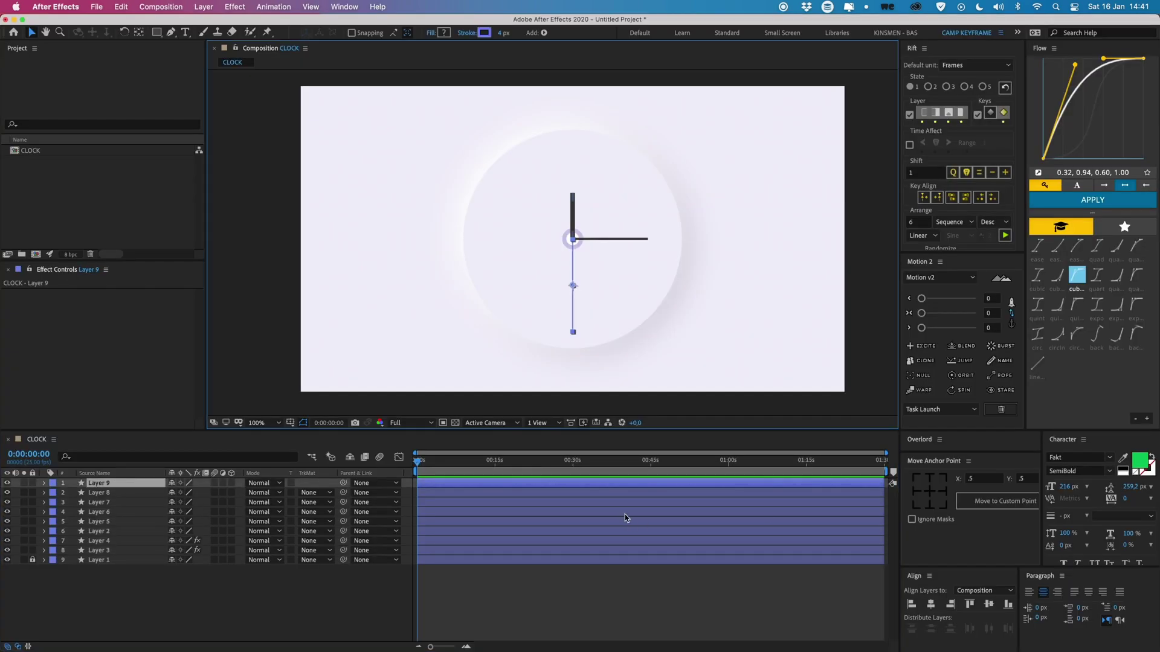
# Move hand Layers 7 to 9 directly below centre circle Layer 6 and label them Peach.
pyautogui.keyDown('shift'); pyautogui.click(119, 502); pyautogui.keyUp('shift')
pyautogui.press('super+alt+Down')
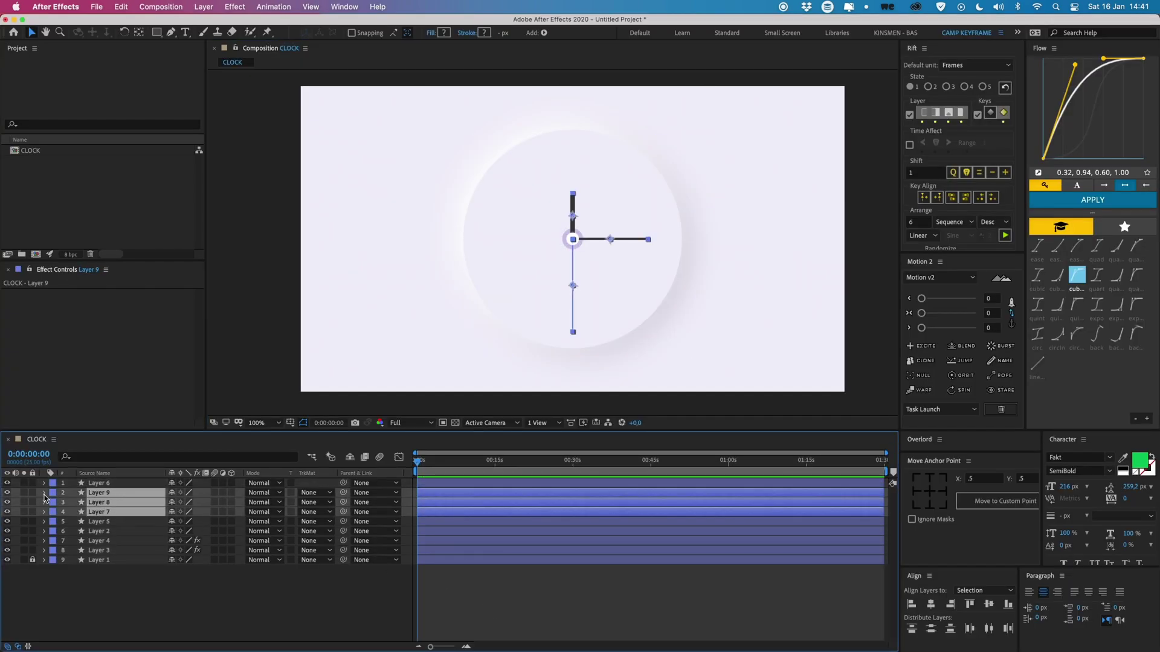
pyautogui.click(53, 493)
pyautogui.click(79, 514)
pyautogui.click(95, 483)
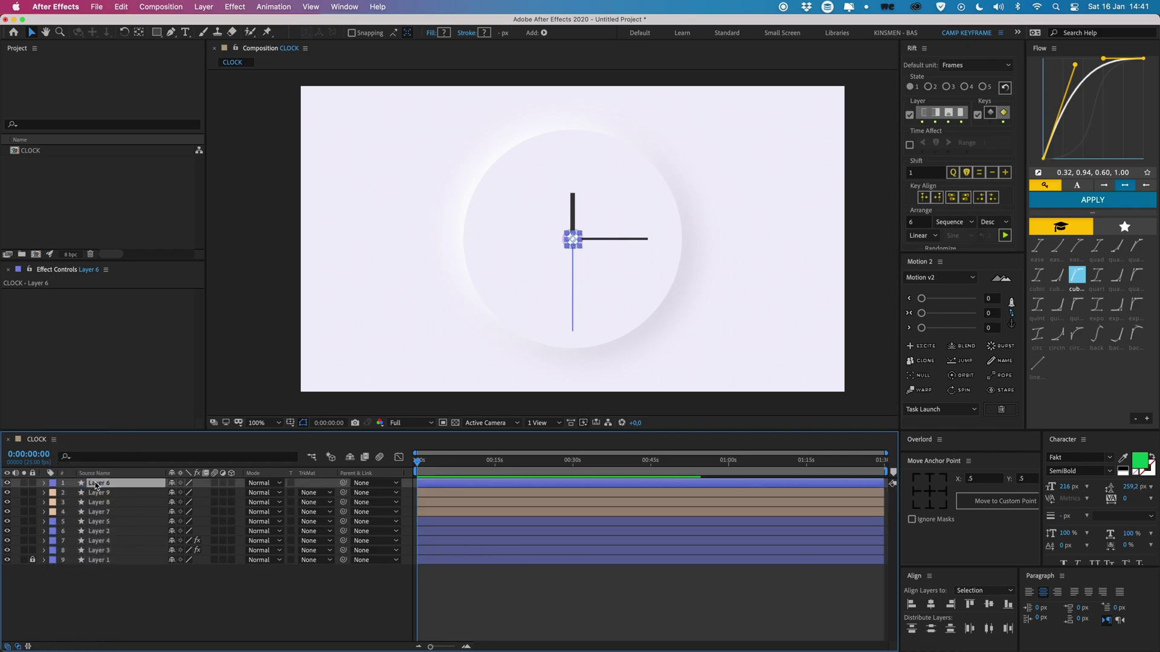
# Label ring Layer 5 Purple and centre circle Layer 6 Aqua.
pyautogui.click(53, 522)
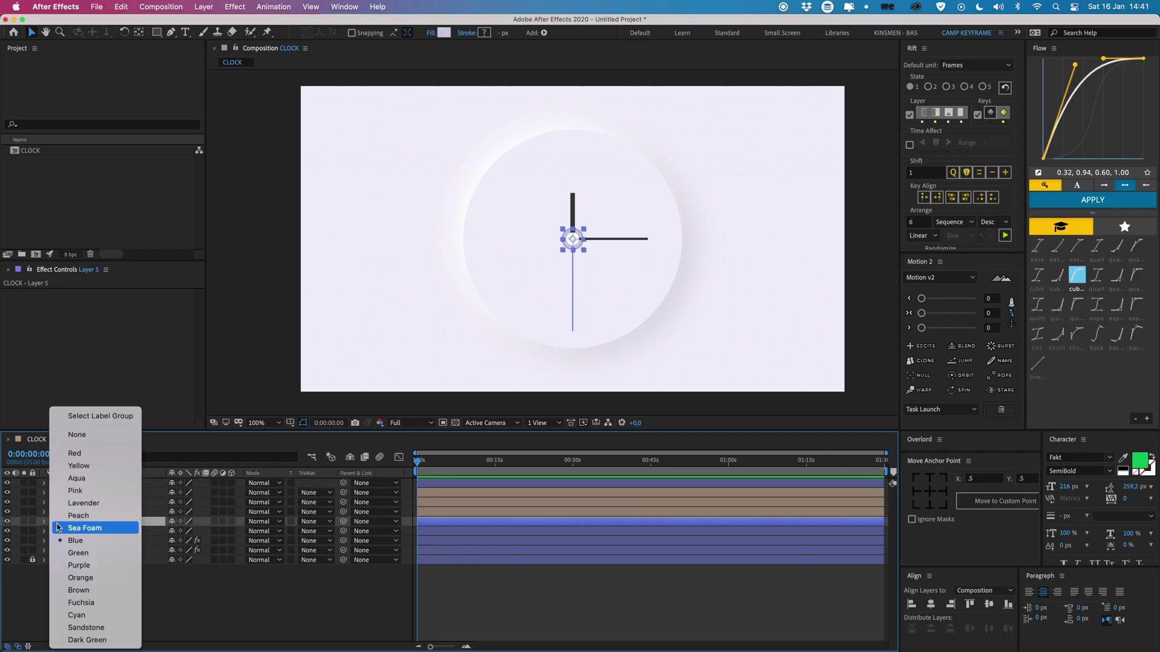
pyautogui.click(91, 562)
pyautogui.click(56, 484)
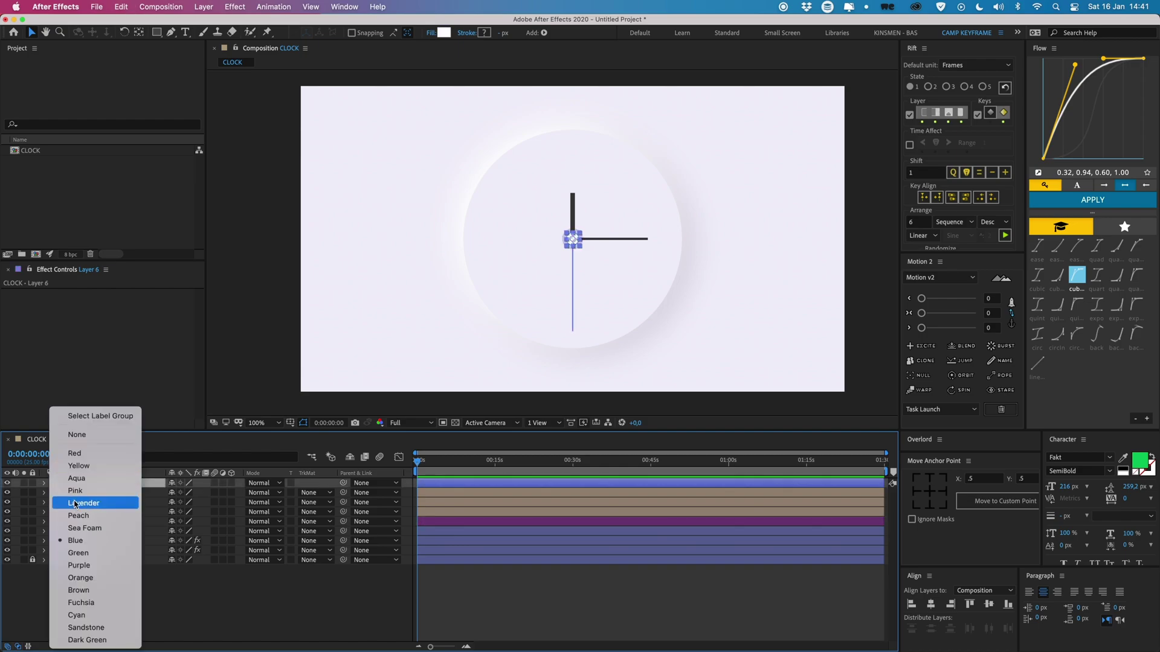
pyautogui.click(90, 479)
pyautogui.click(474, 598)
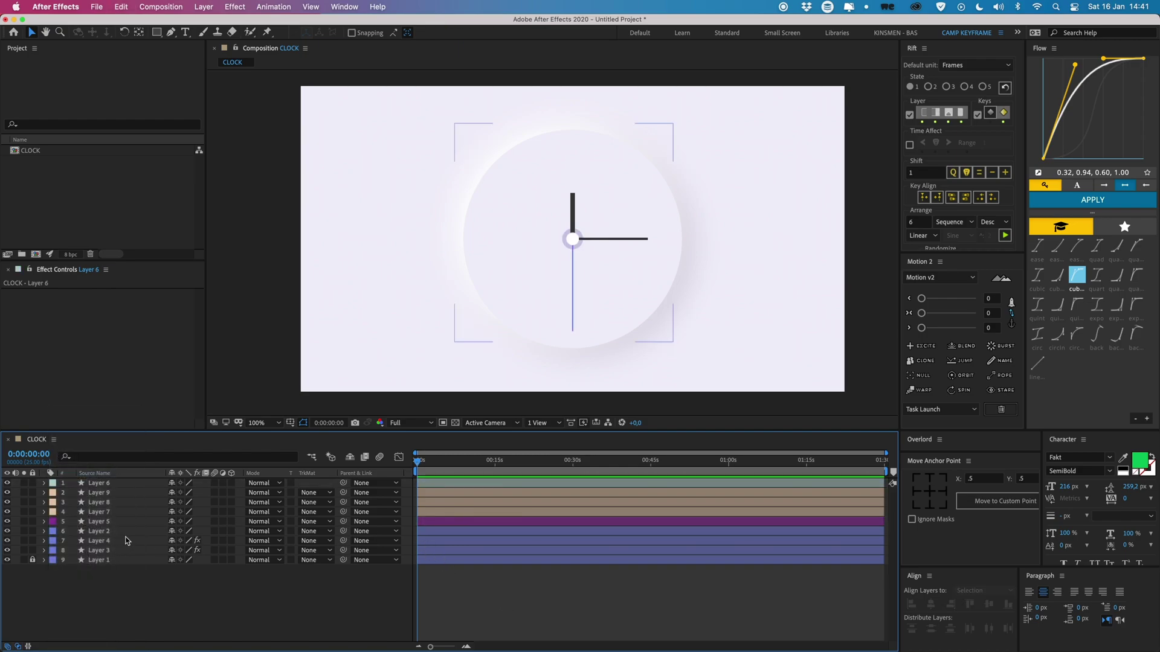
# Switch to Illustrator, select the group of twelve purple hour marks and transfer it to After Effects.
pyautogui.press('super+Tab')
pyautogui.press('super+0')
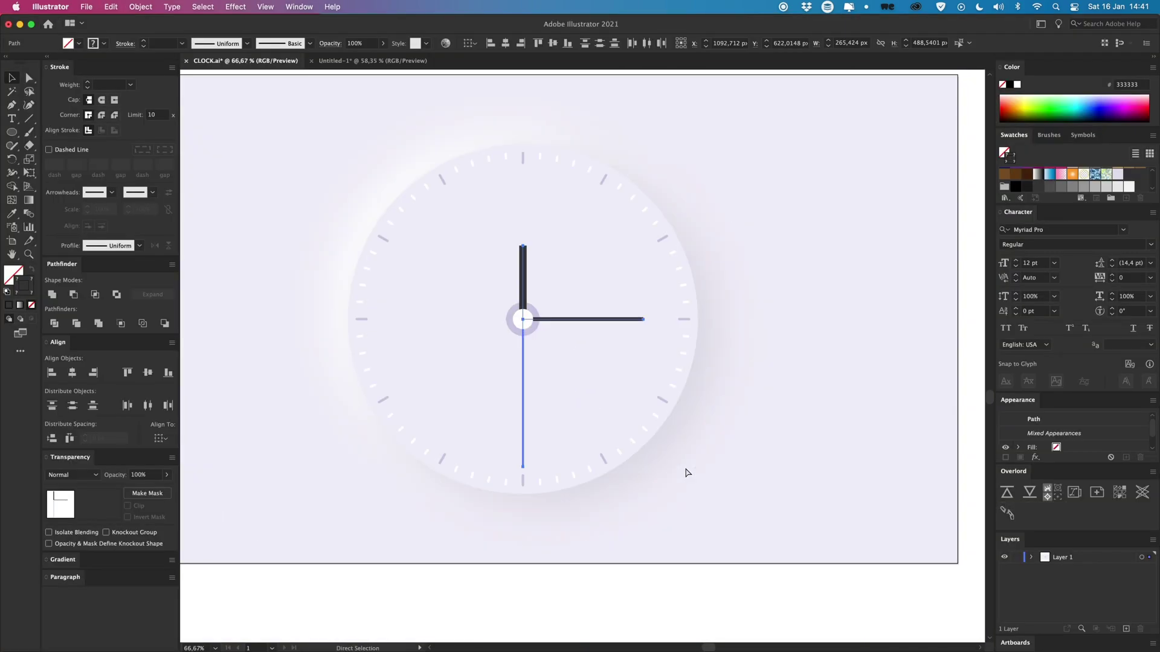
pyautogui.click(685, 472)
pyautogui.click(526, 159)
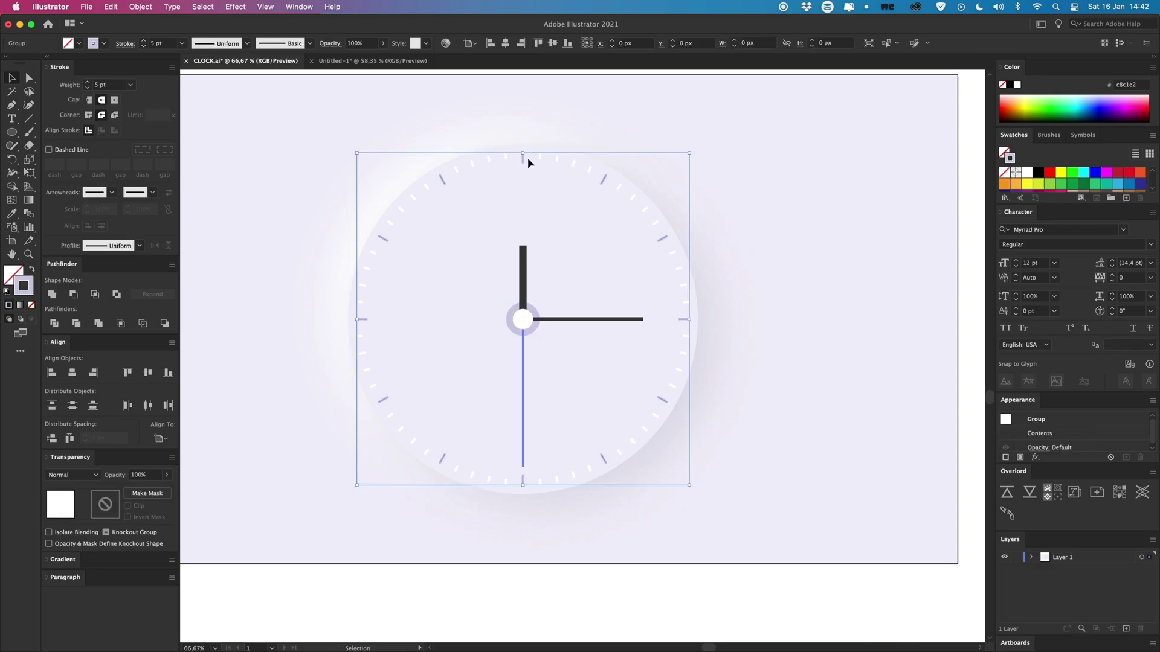
pyautogui.click(1001, 500)
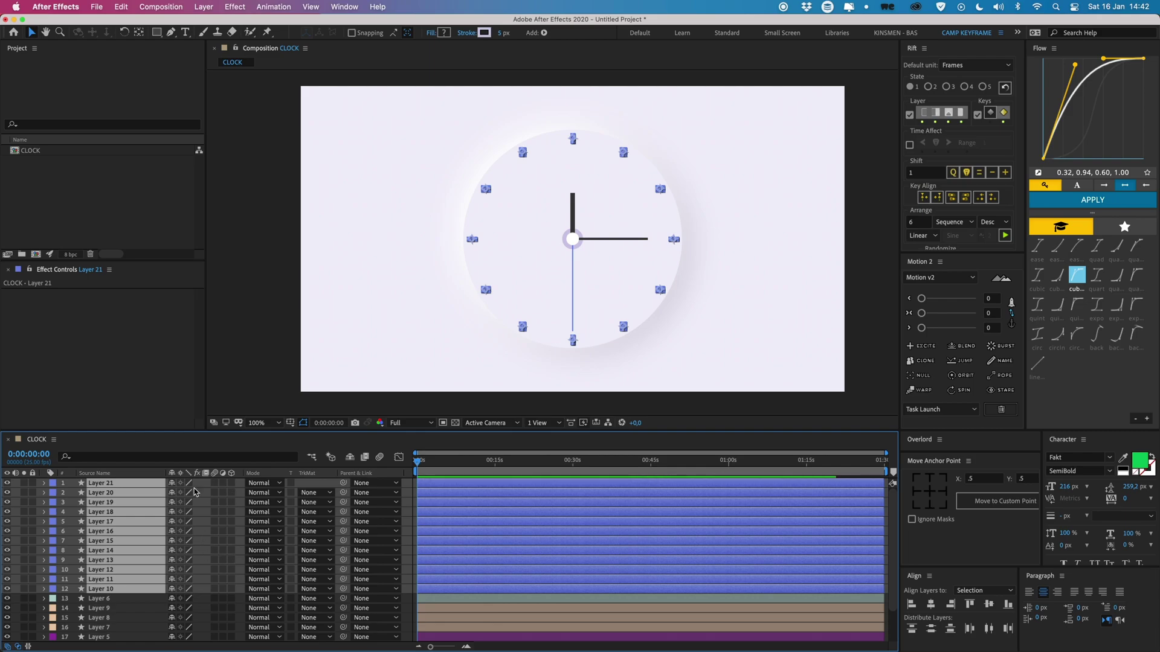
# Label the hour mark Layers 10 to 21 Yellow and deselect them.
pyautogui.click(61, 485)
pyautogui.click(79, 466)
pyautogui.click(410, 495)
# Switch to Illustrator, select the group of small white minute marks and transfer it to After Effects.
pyautogui.press('super+Tab')
pyautogui.click(498, 161)
pyautogui.click(506, 159)
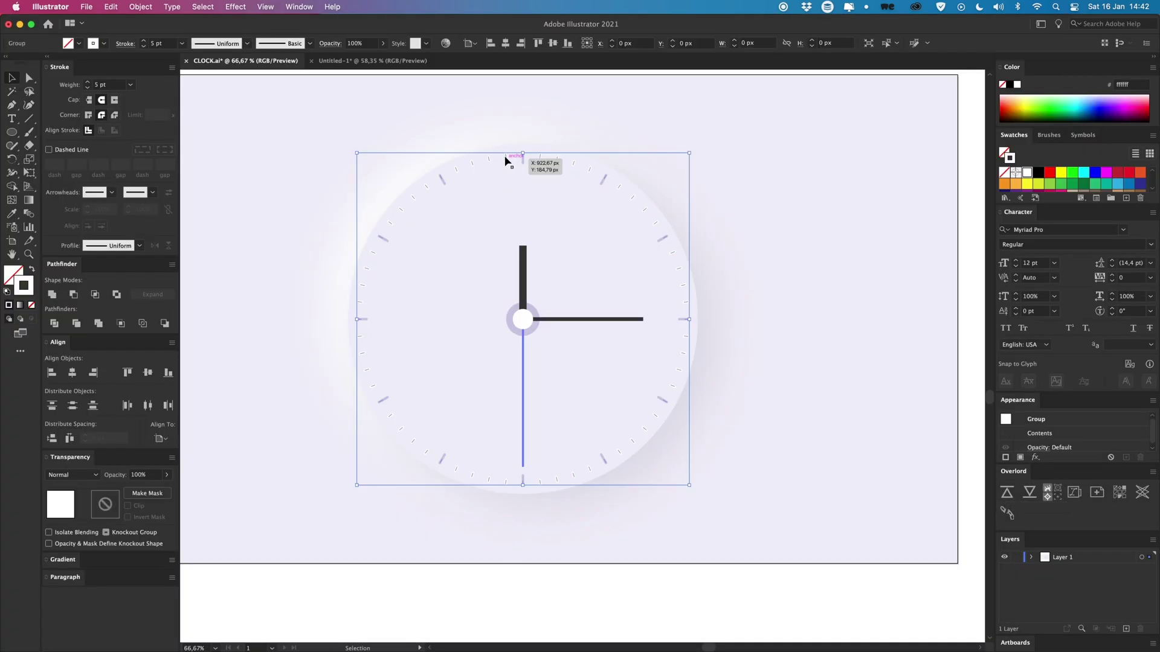
pyautogui.click(1000, 492)
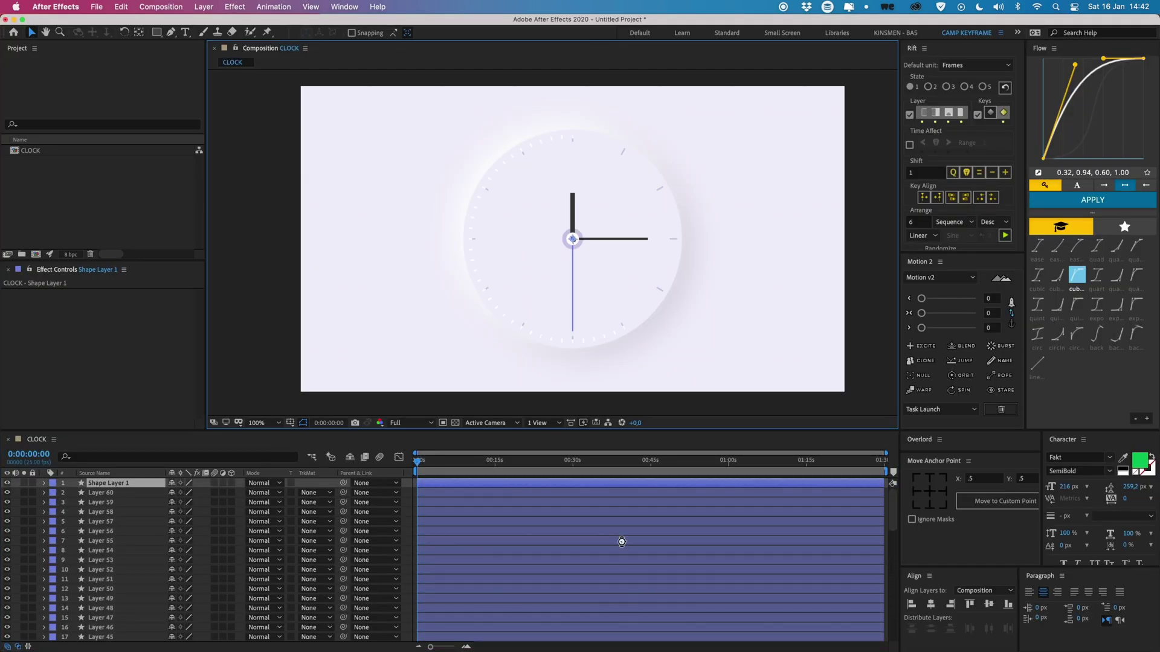
# Bring the white minute marks into the CLOCK composition and deselect them.
pyautogui.press('super+v')
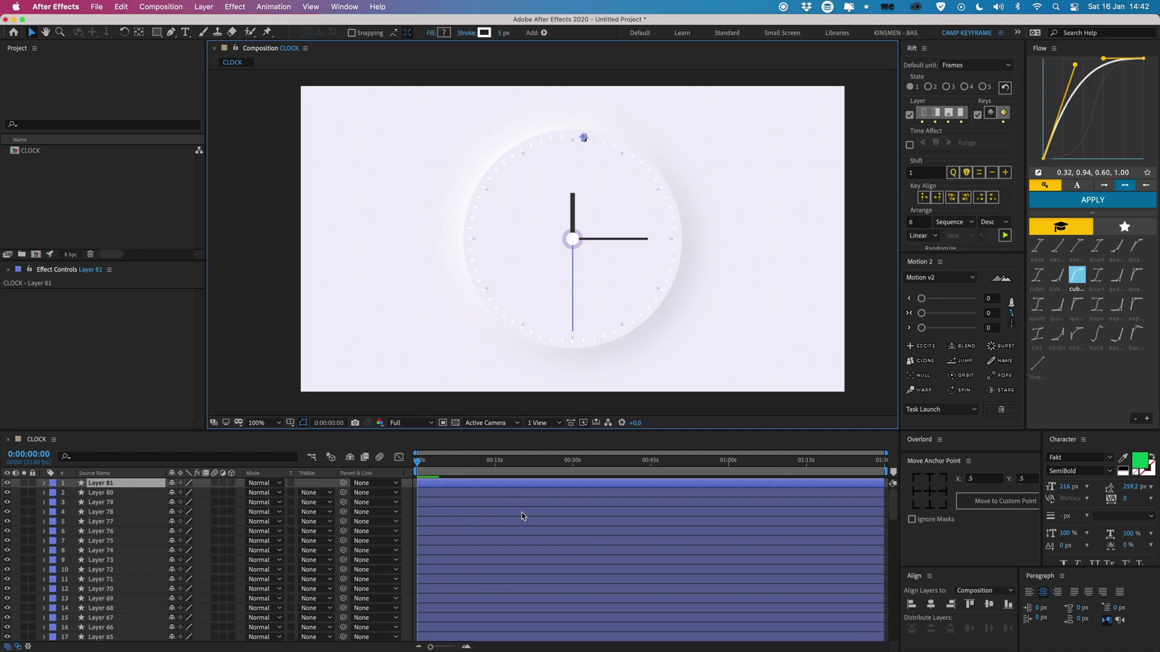
pyautogui.scroll(-15, 553, 511)
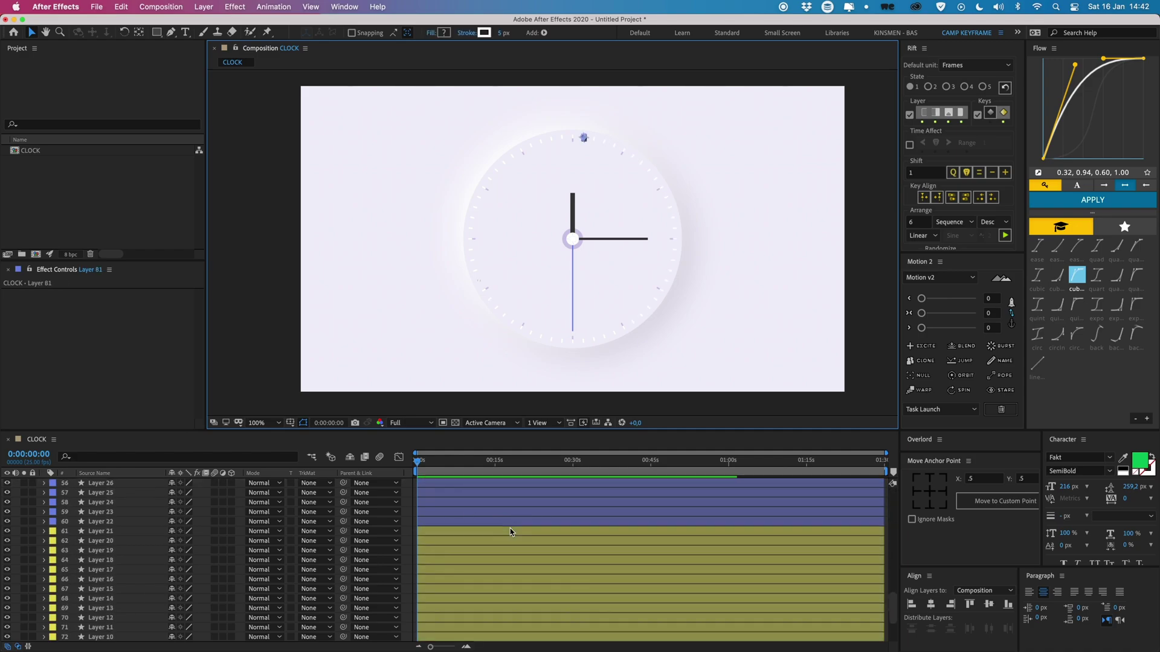
pyautogui.click(410, 531)
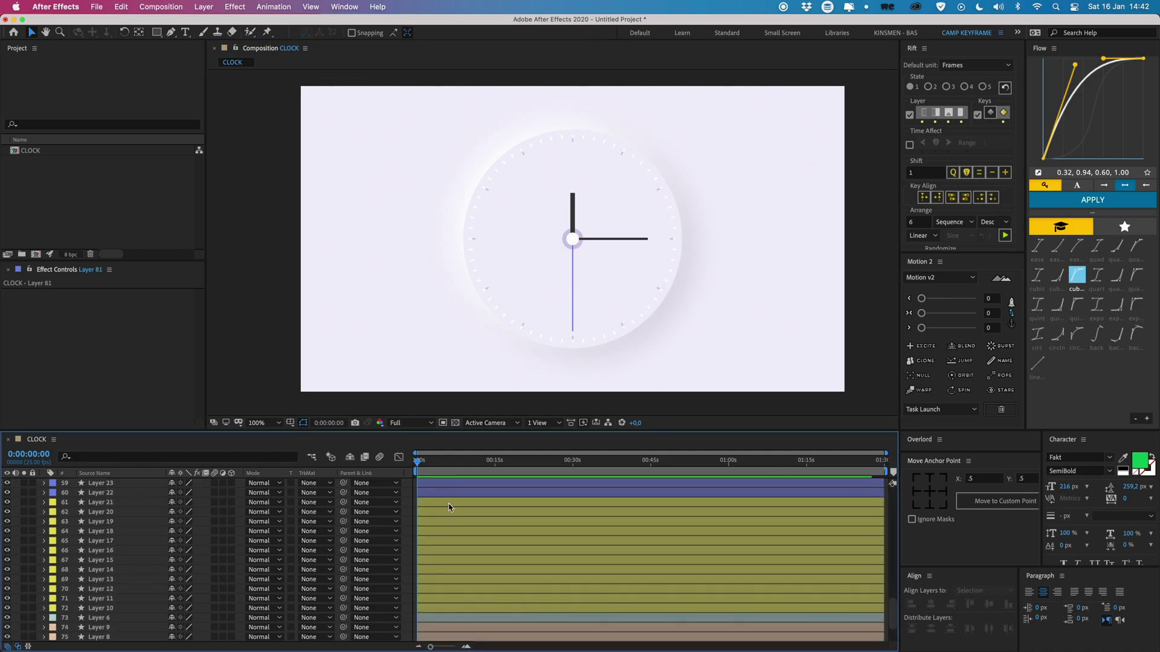
pyautogui.scroll(-2, 552, 532)
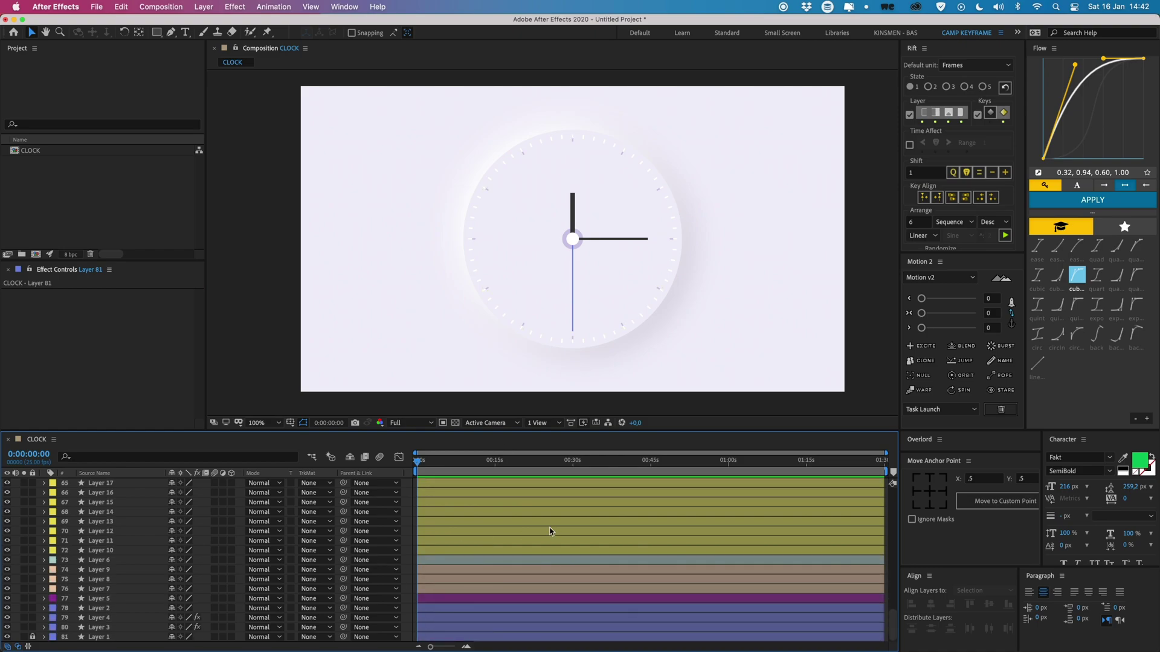
# Add 100% opacity keyframes at 0:00:01:11 to the blurred highlight and shadow layers, Layer 4 and Layer 3.
pyautogui.click(653, 337)
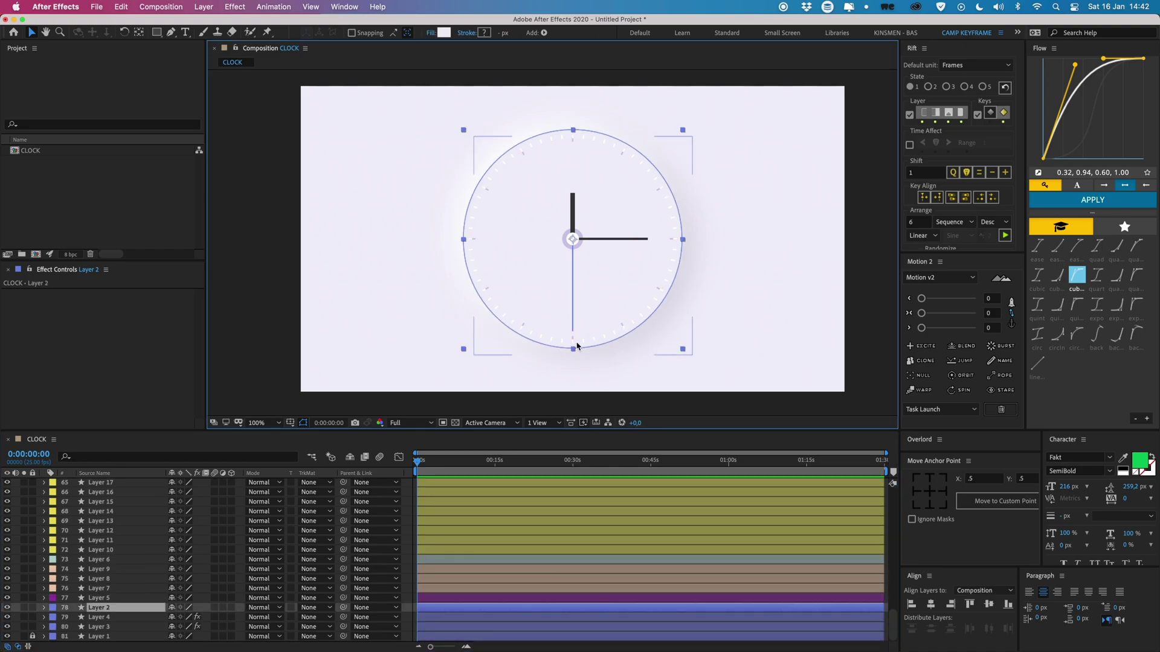
pyautogui.click(102, 617)
pyautogui.keyDown('shift'); pyautogui.click(101, 627); pyautogui.keyUp('shift')
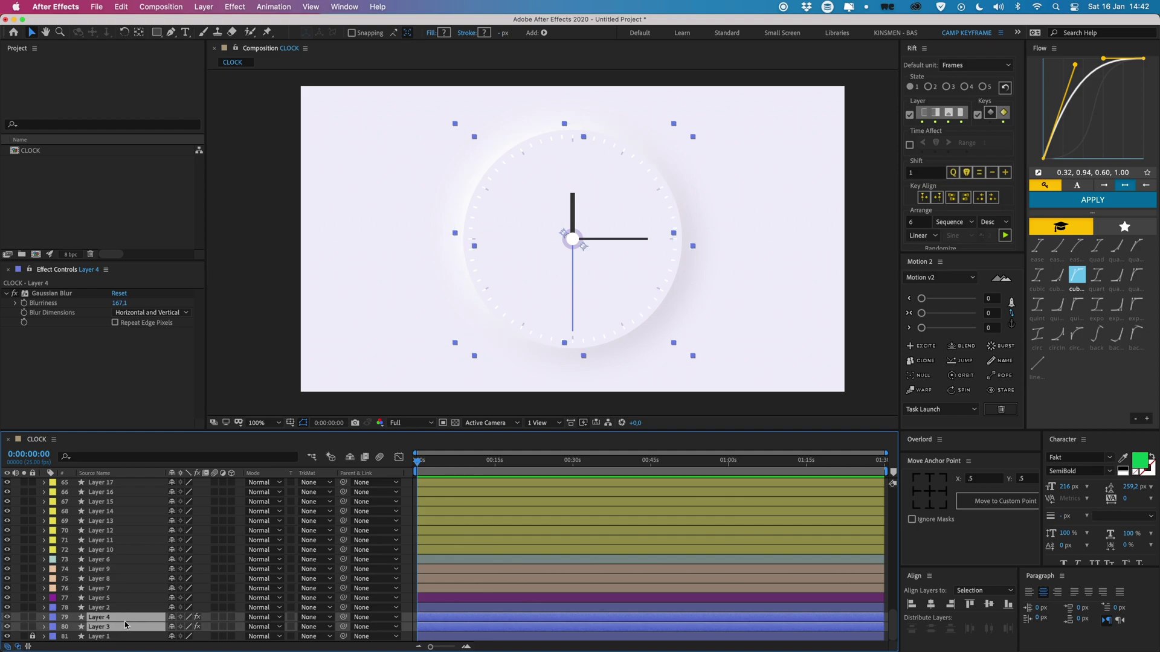
pyautogui.press('t')
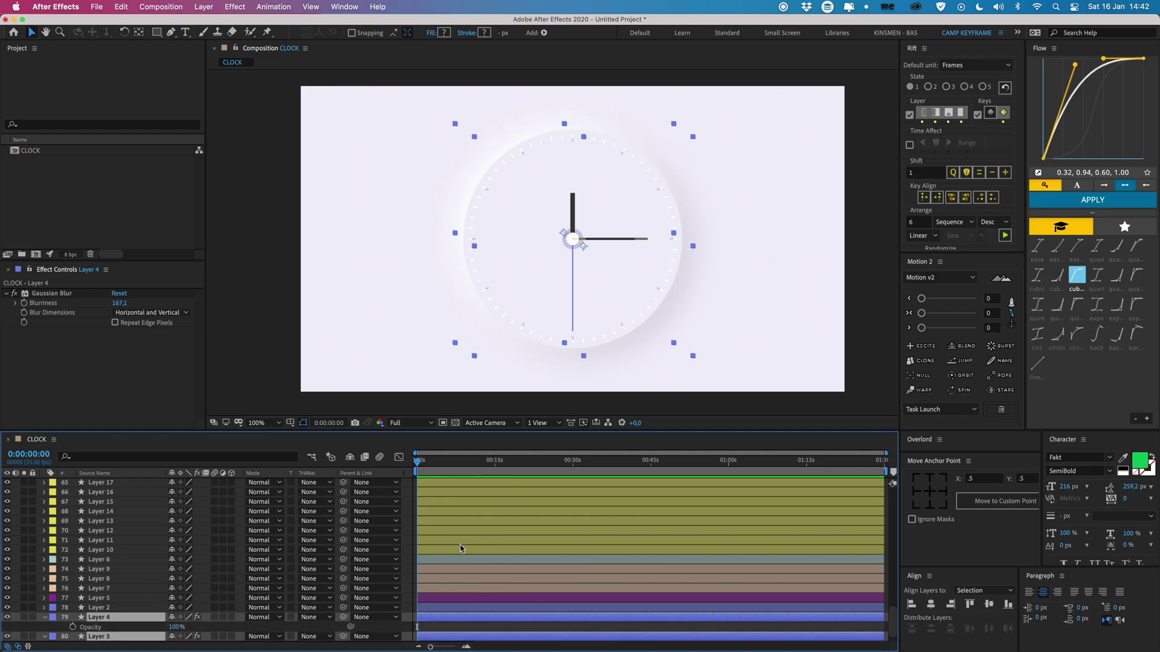
pyautogui.click(466, 647)
pyautogui.click(465, 647)
pyautogui.click(466, 647)
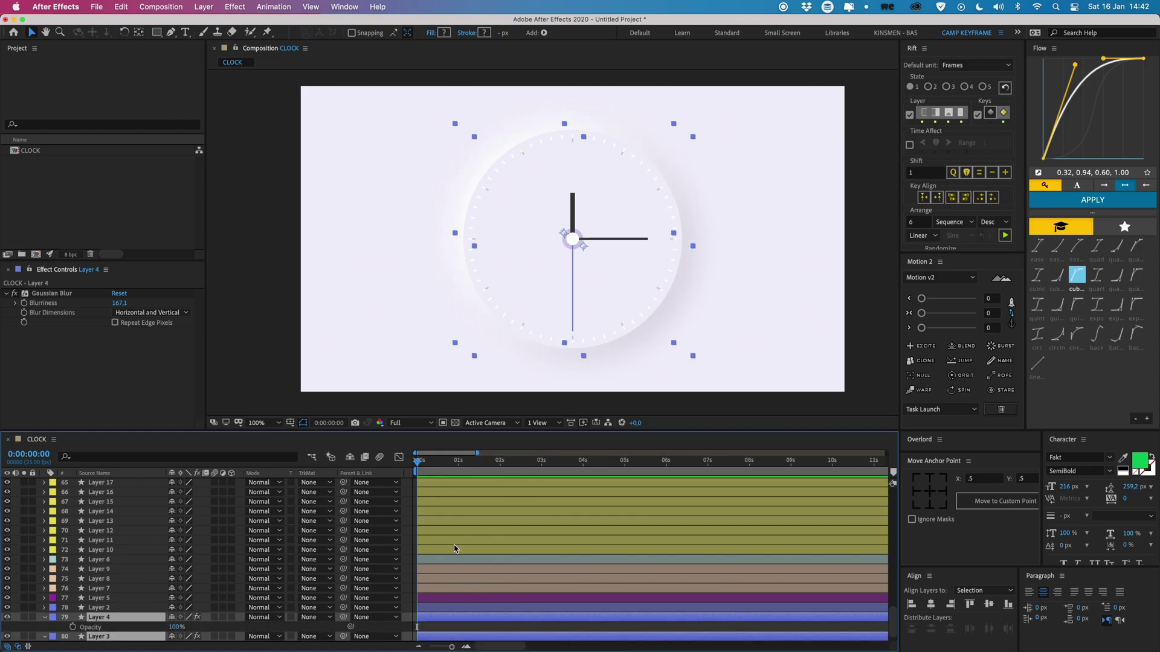
pyautogui.click(477, 461)
pyautogui.scroll(-1, 197, 593)
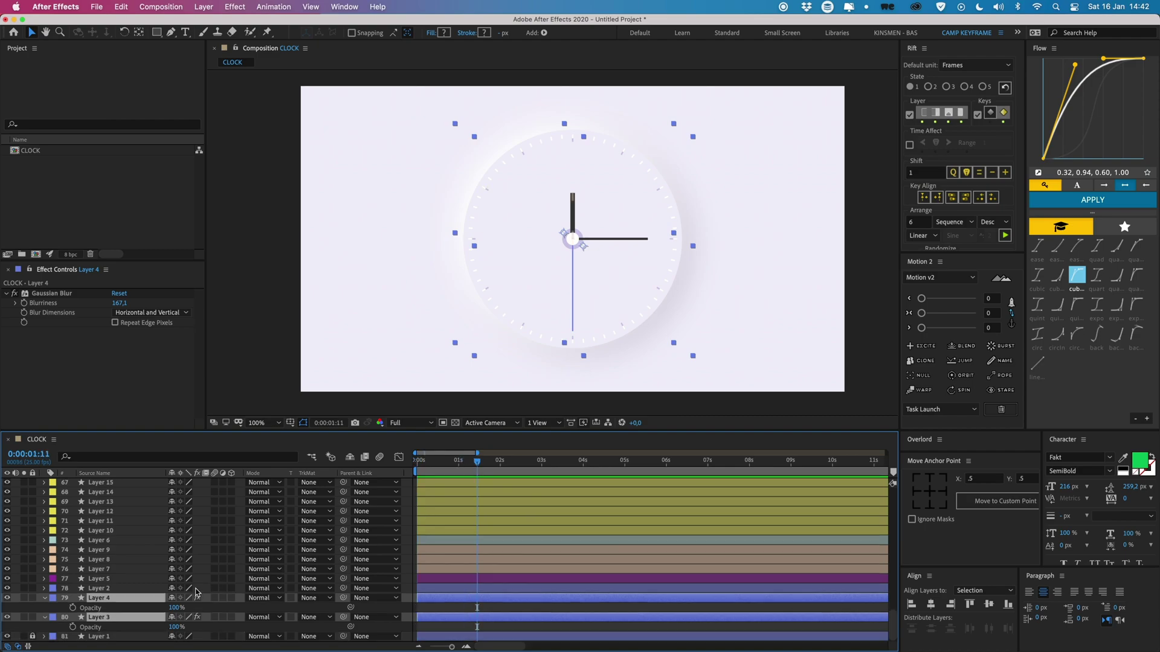
pyautogui.click(74, 607)
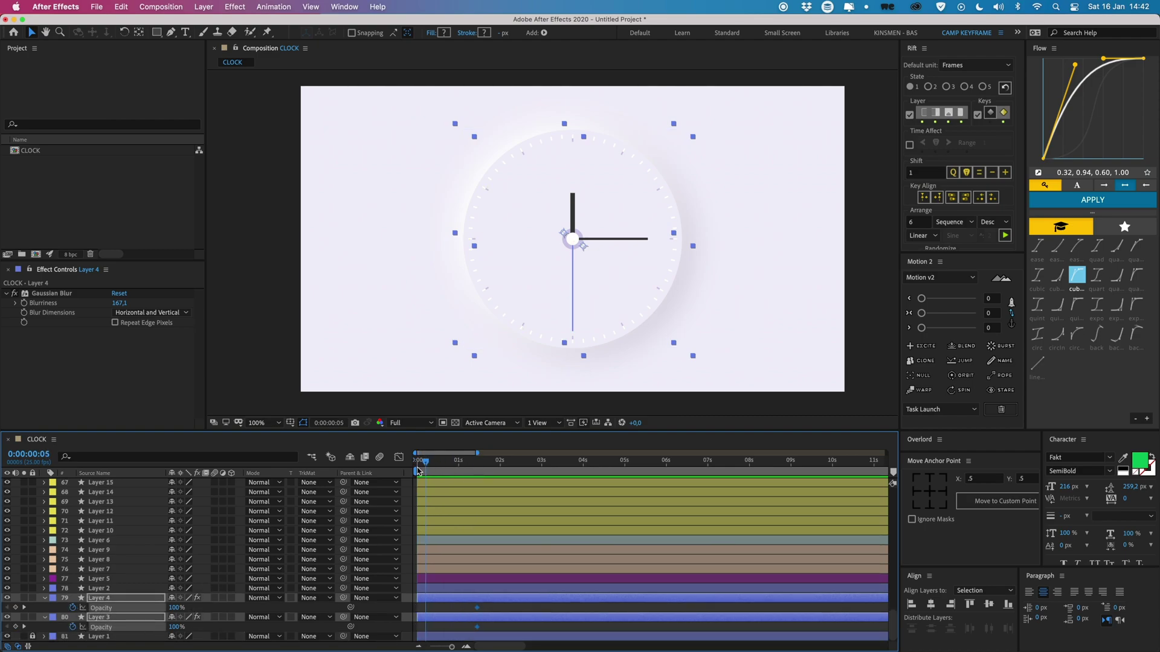
# Set the opacity of Layers 4 and 3 to 0% at 0:00:00:05 and trim both layers to start there.
pyautogui.write('0')
pyautogui.press('Return')
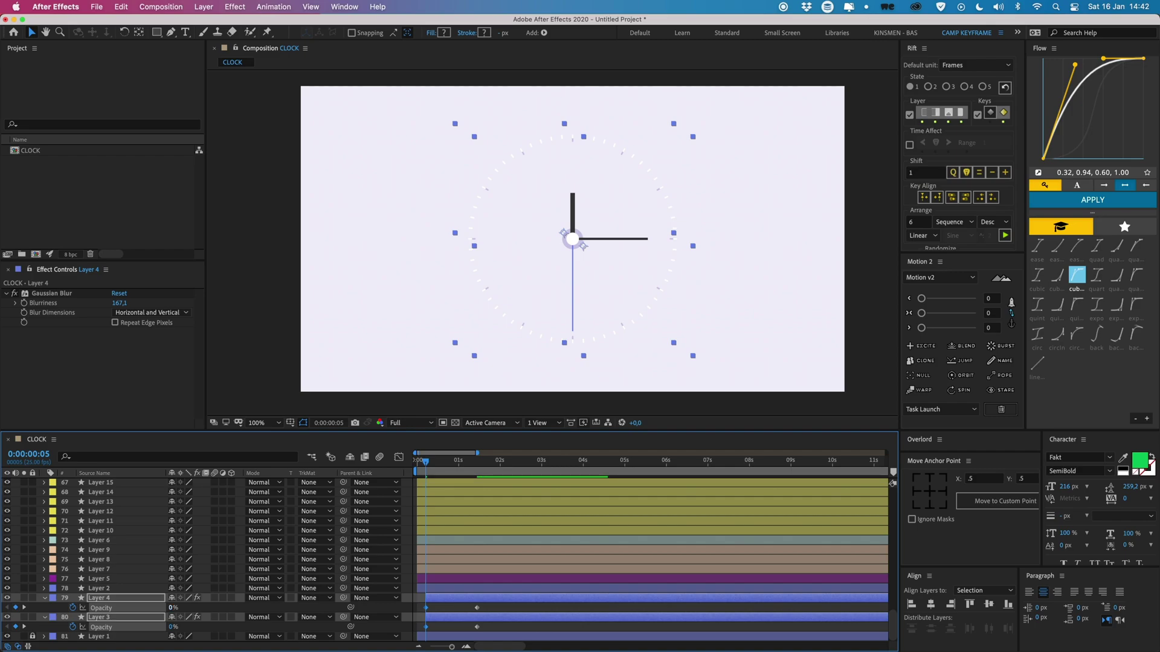
pyautogui.click(418, 608)
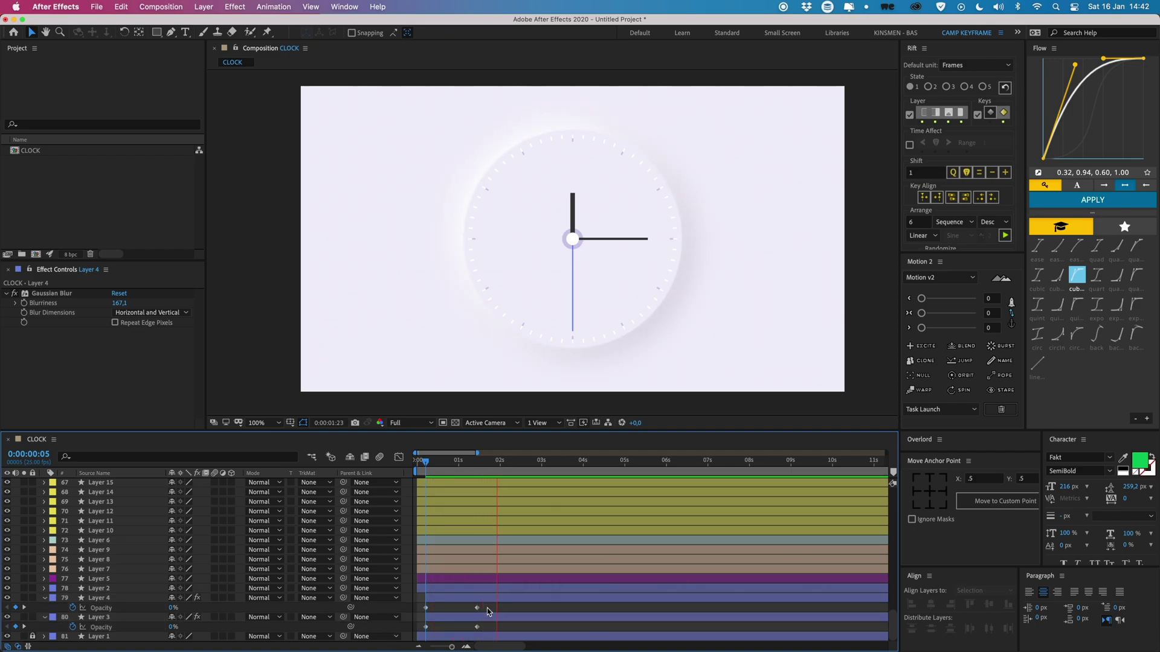
# Shorten the fade-in of Layers 4 and 3 by moving their ending opacity keyframes to about 0.7 s, and preview it.
pyautogui.moveTo(487, 604); pyautogui.dragTo(445, 628)
pyautogui.click(465, 628)
pyautogui.moveTo(448, 465); pyautogui.dragTo(425, 474)
pyautogui.press('space')
pyautogui.press('space')
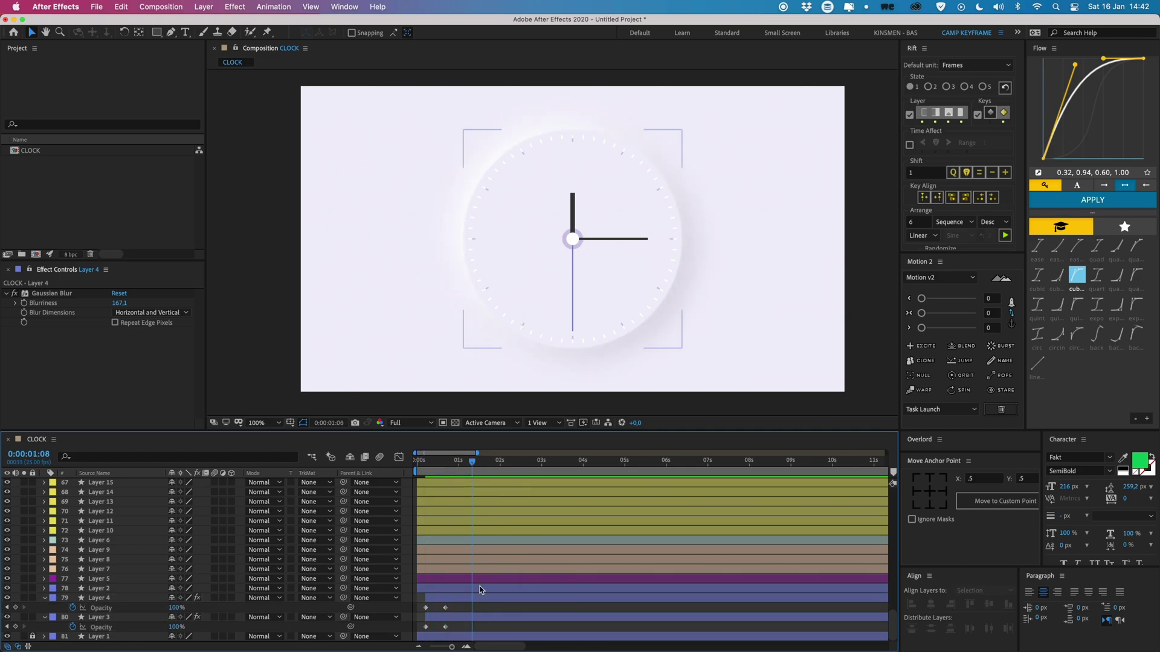
# Parent Layers 4 and 3 to clock face Layer 2, test the link by moving the face, and undo the move.
pyautogui.click(449, 598)
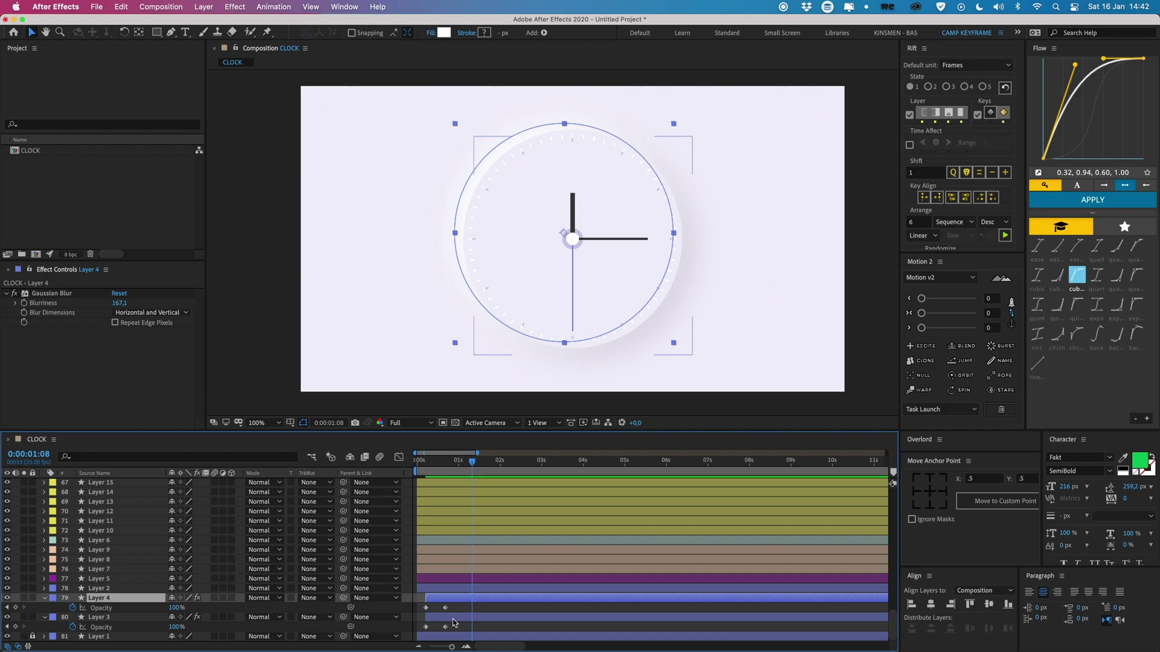
pyautogui.keyDown('shift'); pyautogui.click(453, 619); pyautogui.keyUp('shift')
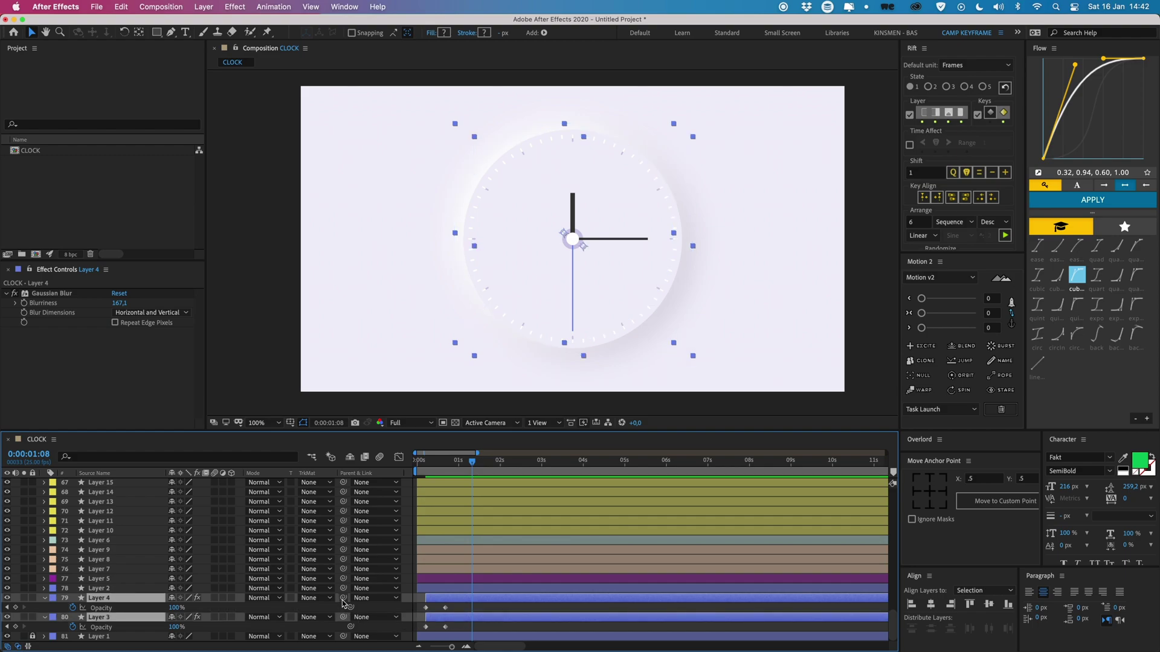
pyautogui.moveTo(343, 601); pyautogui.dragTo(115, 589)
pyautogui.click(115, 589)
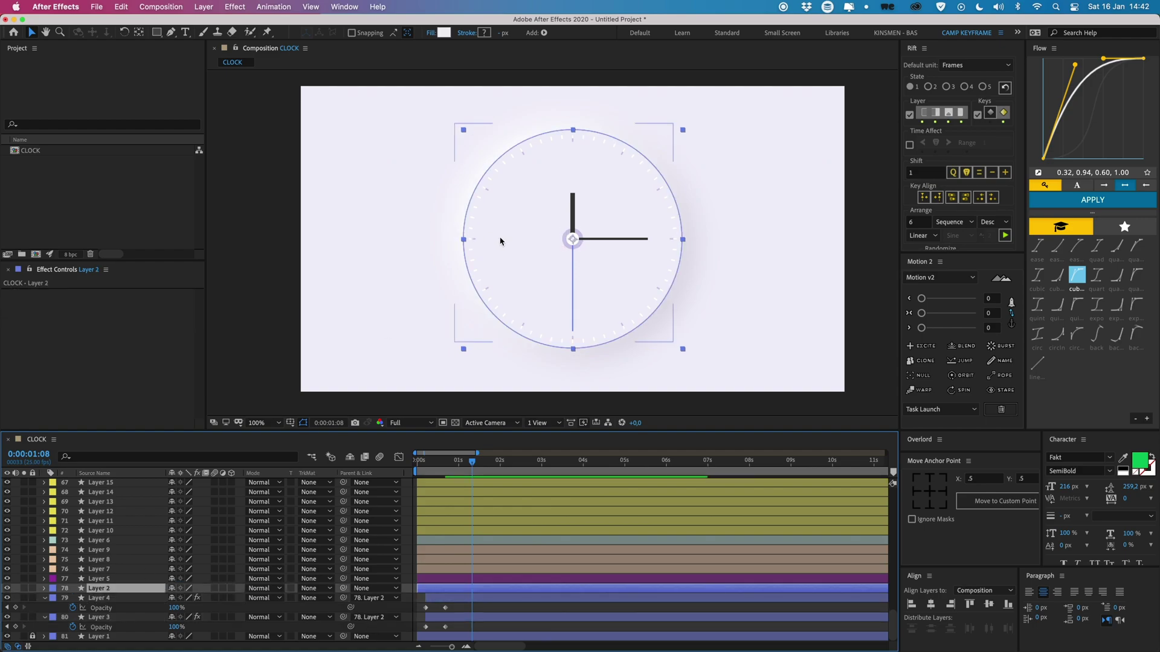
pyautogui.moveTo(500, 238); pyautogui.dragTo(606, 216)
pyautogui.press('super+z')
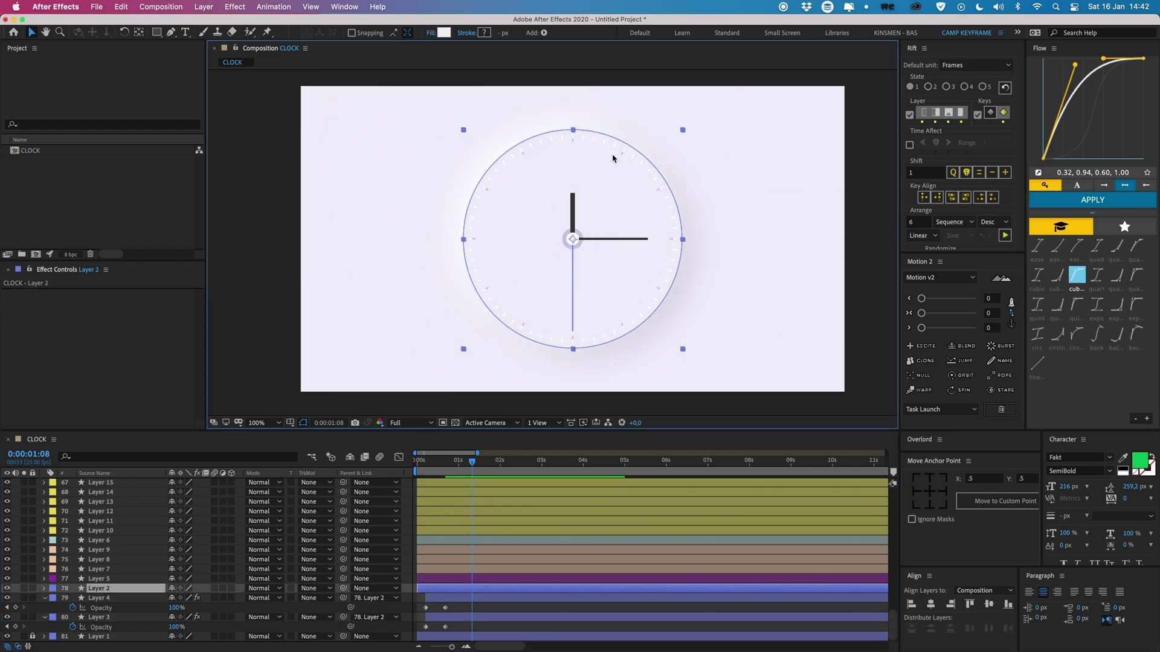
# Keyframe clock face Layer 2's scale from 0% at 0:00:00:15 to 100% at 0:00:01:08.
pyautogui.click(459, 609)
pyautogui.click(452, 591)
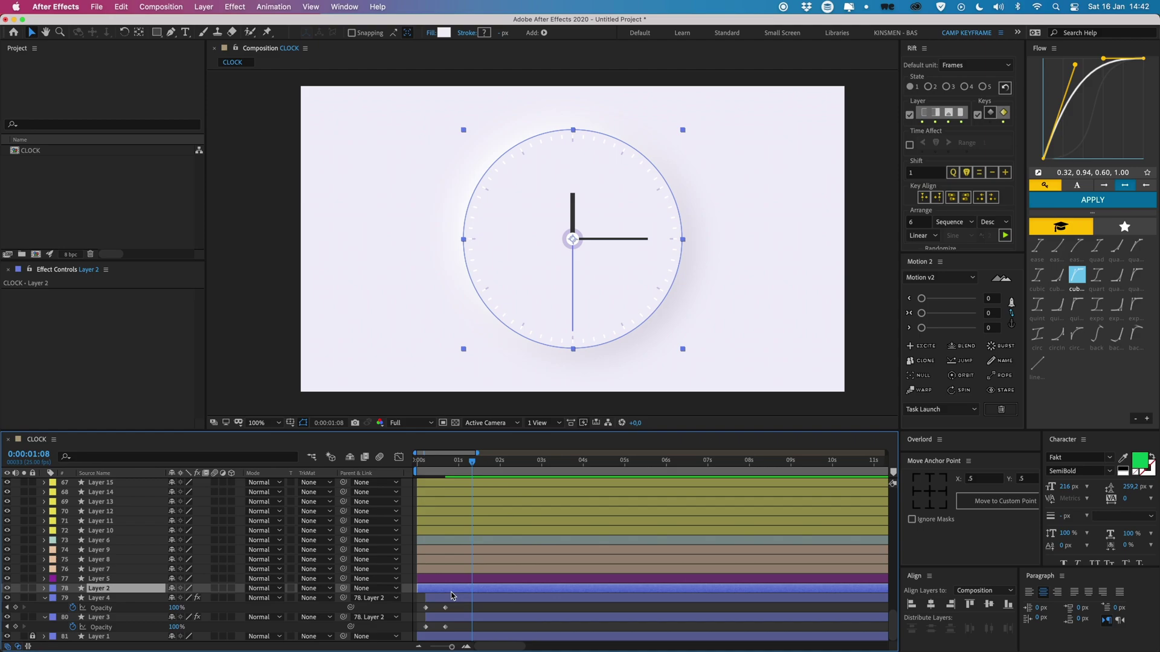
pyautogui.press('s')
pyautogui.click(73, 598)
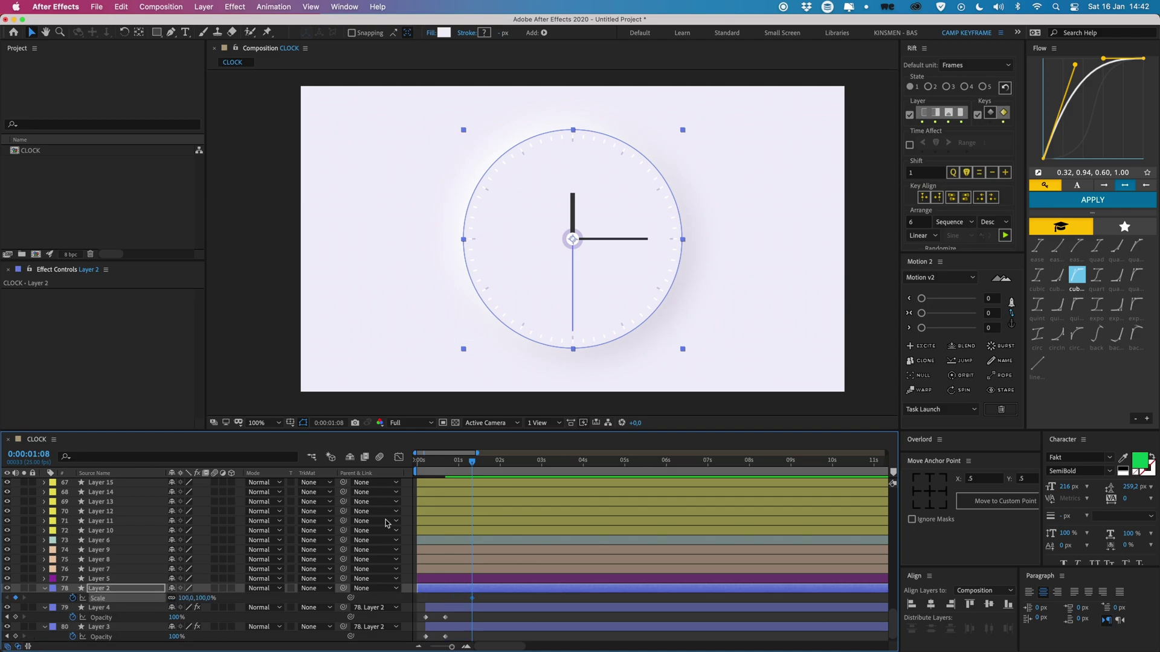
pyautogui.click(443, 460)
pyautogui.click(196, 598)
pyautogui.write('00')
pyautogui.press('Return')
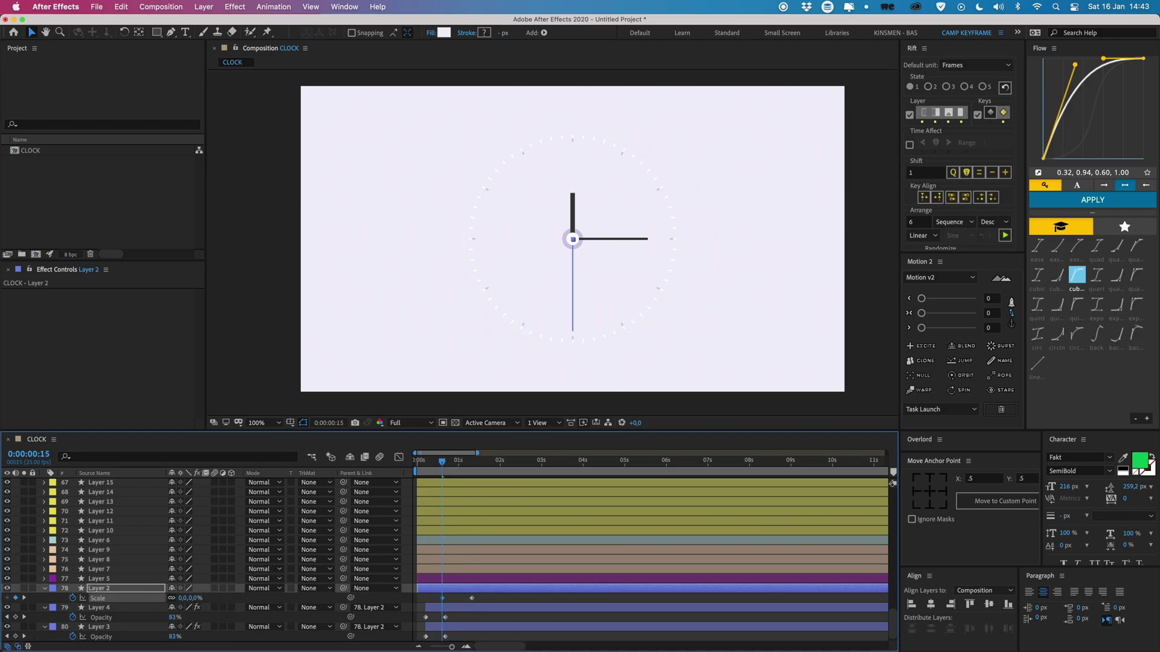
# Trim Layer 2 to start at its first scale keyframe and apply Easy Ease to both scale keyframes.
pyautogui.moveTo(418, 588); pyautogui.dragTo(482, 609)
pyautogui.rightClick(473, 601)
pyautogui.moveTo(535, 640)
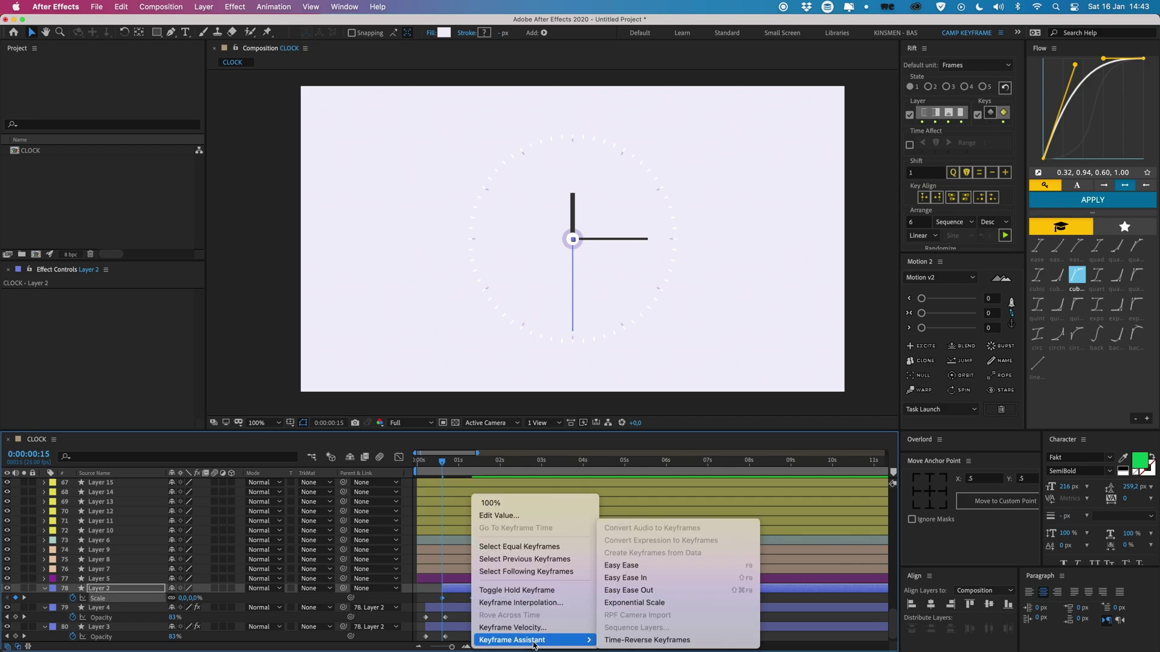
pyautogui.click(623, 566)
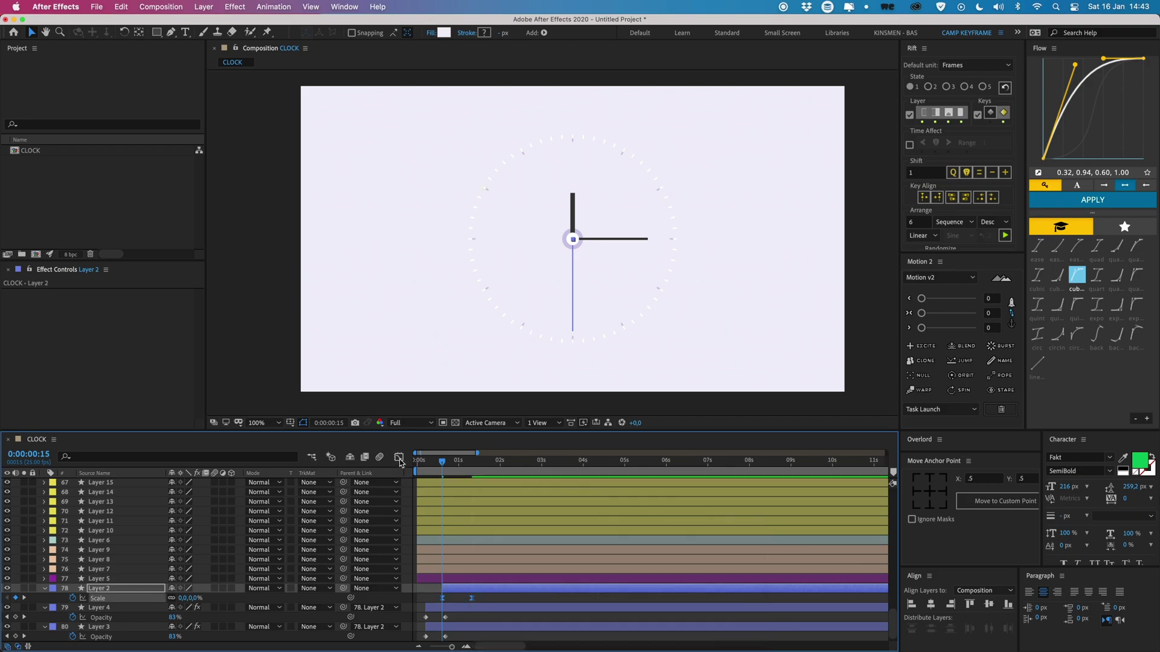
# Lengthen both influence handles of Layer 2's scale speed curve in the graph editor and preview the animation.
pyautogui.click(399, 458)
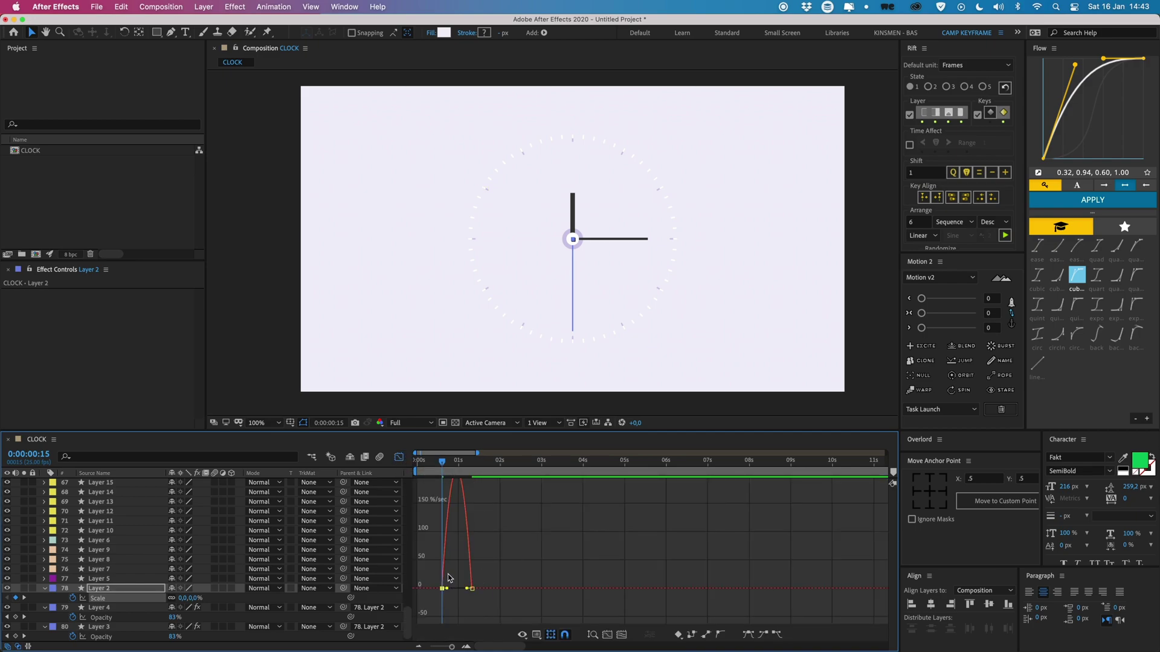
pyautogui.click(466, 646)
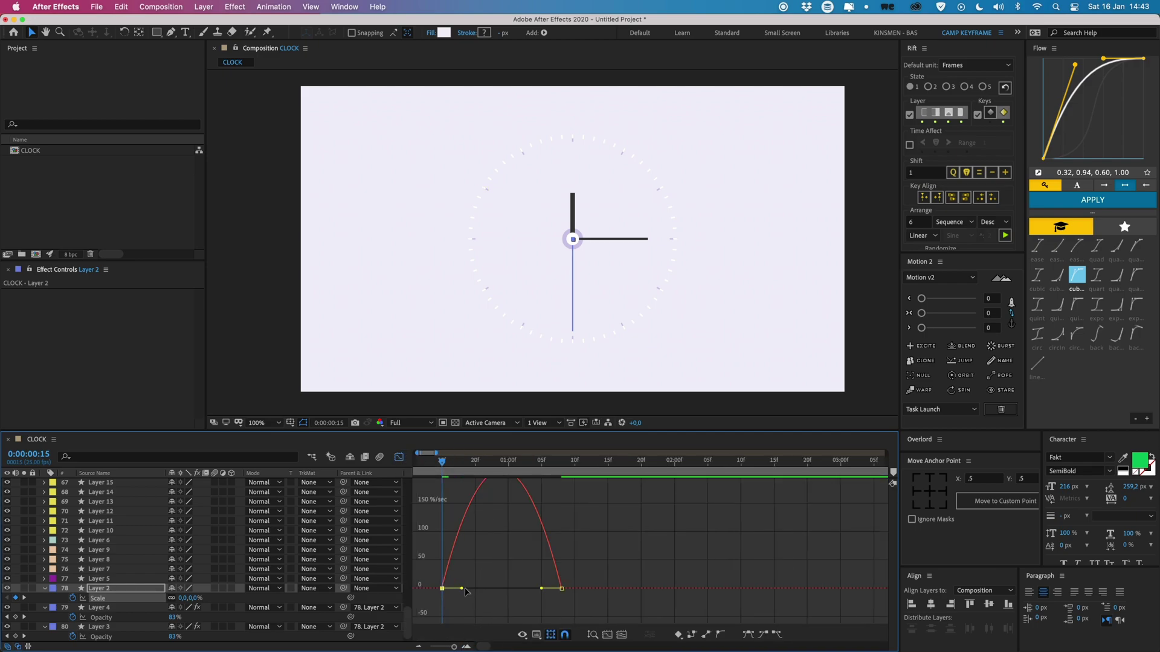
pyautogui.moveTo(462, 587); pyautogui.dragTo(512, 588)
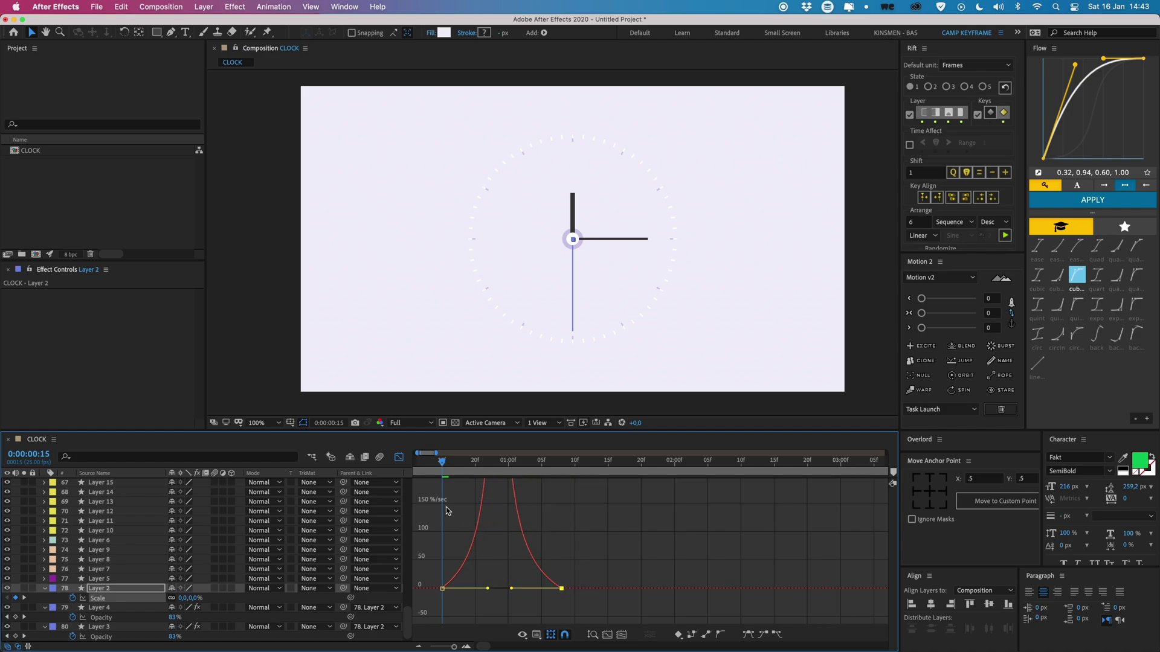
pyautogui.press('space')
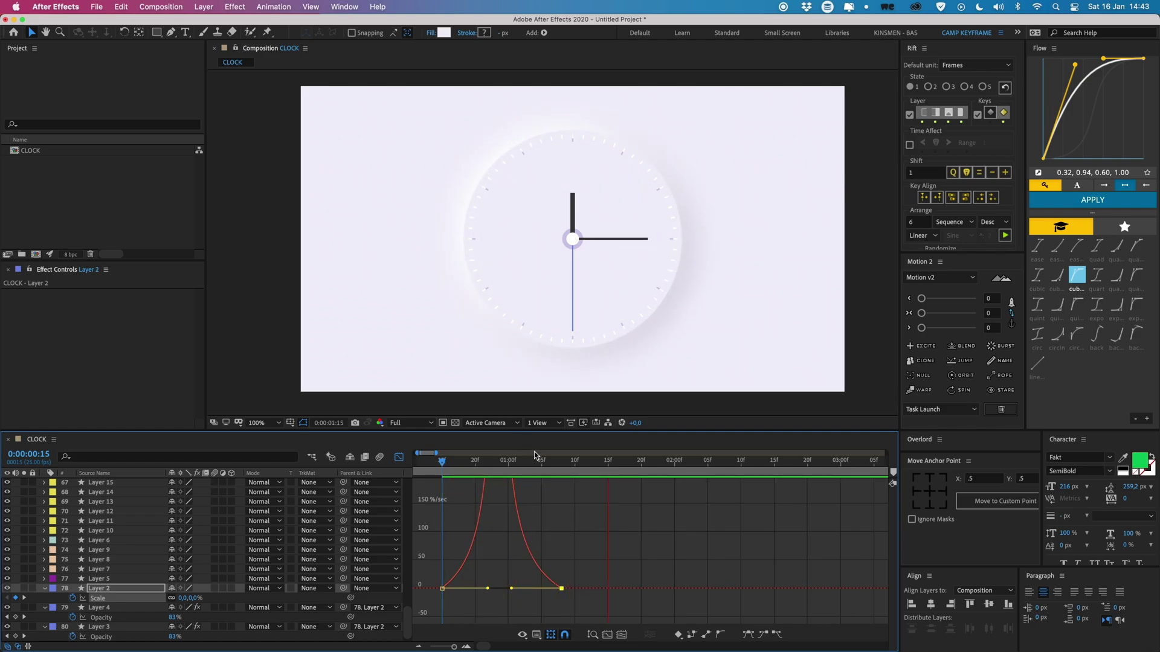
pyautogui.press('space')
# Move Layer 2's ending scale keyframe to 0:00:01:20 and replay the animation.
pyautogui.moveTo(562, 587); pyautogui.dragTo(641, 588)
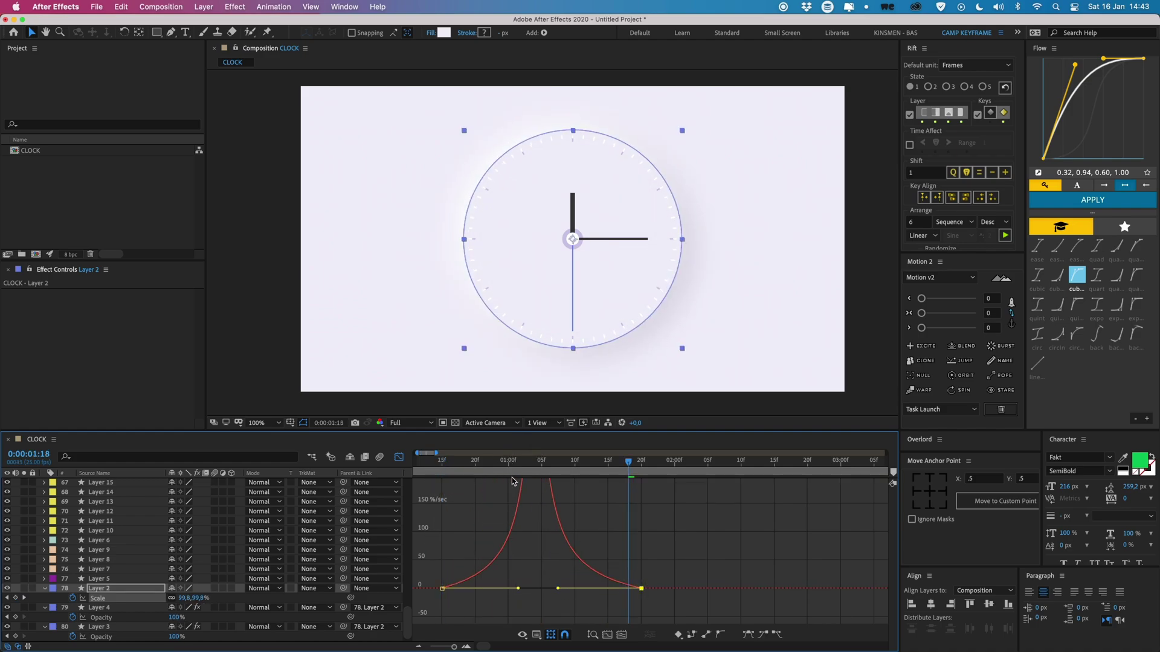
pyautogui.click(419, 470)
pyautogui.press('space')
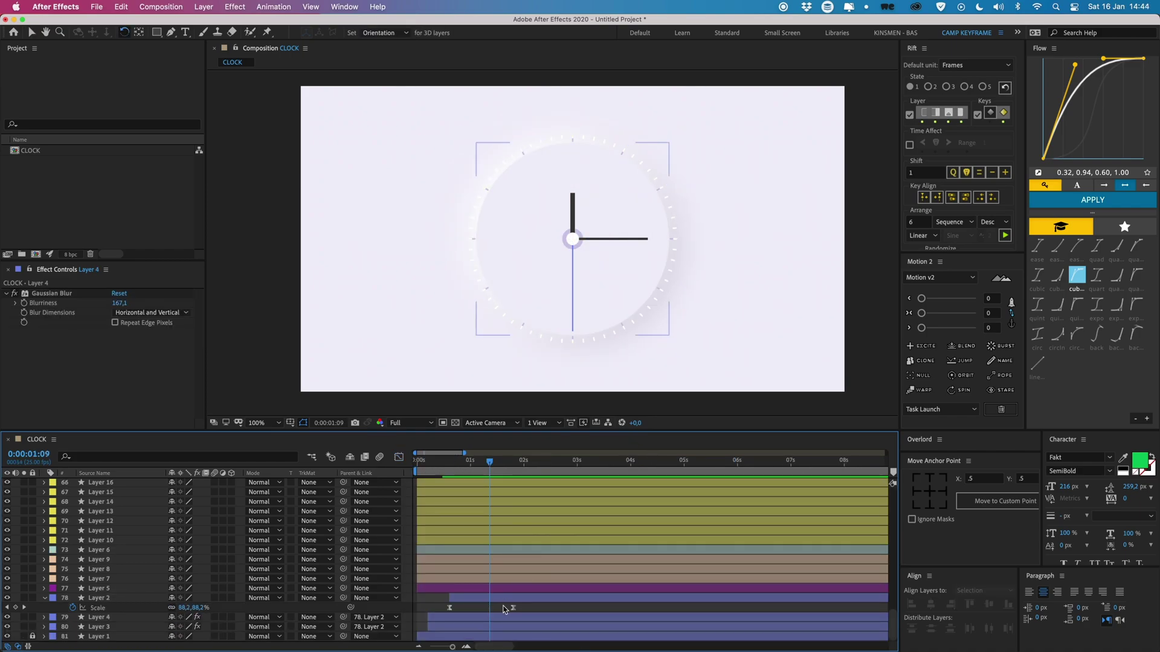
# Add a 0° rotation keyframe to clock face Layer 2 at 0:00:01:20, where its scale animation ends.
pyautogui.moveTo(494, 461); pyautogui.dragTo(513, 461)
pyautogui.click(505, 597)
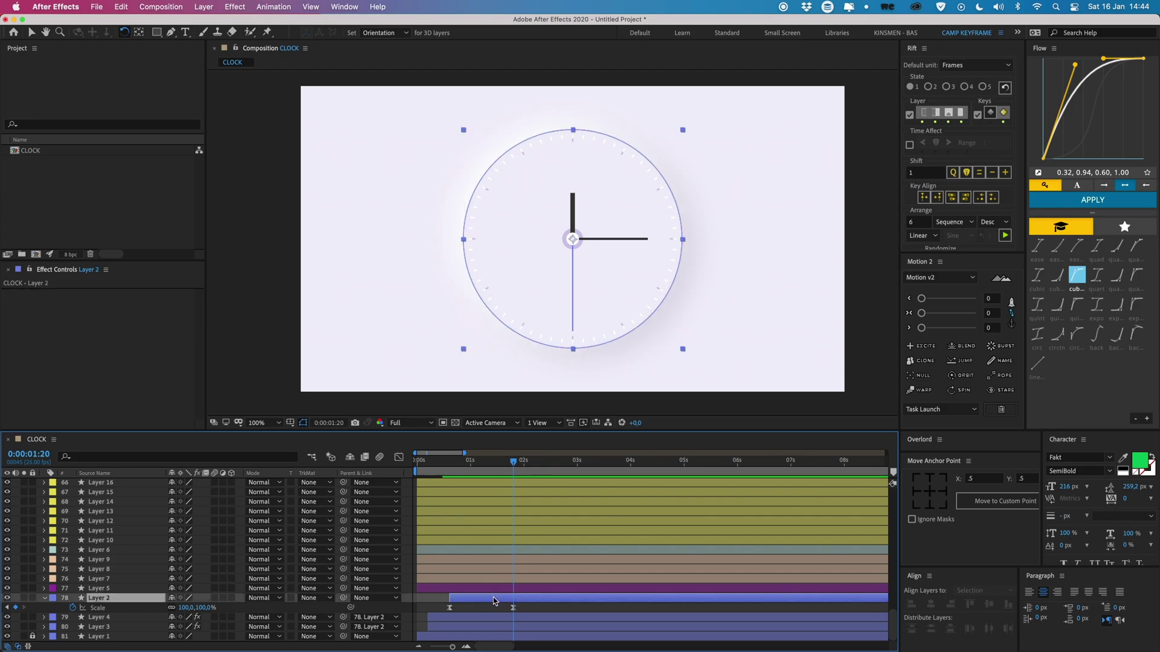
pyautogui.click(501, 607)
pyautogui.click(501, 599)
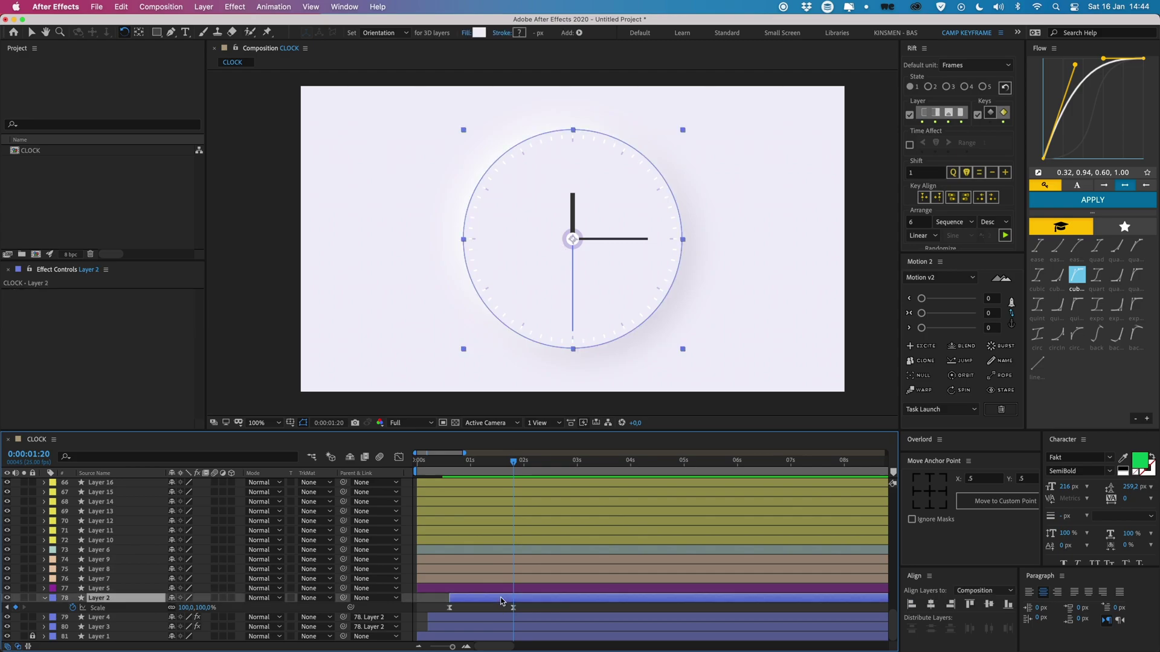
pyautogui.press('r')
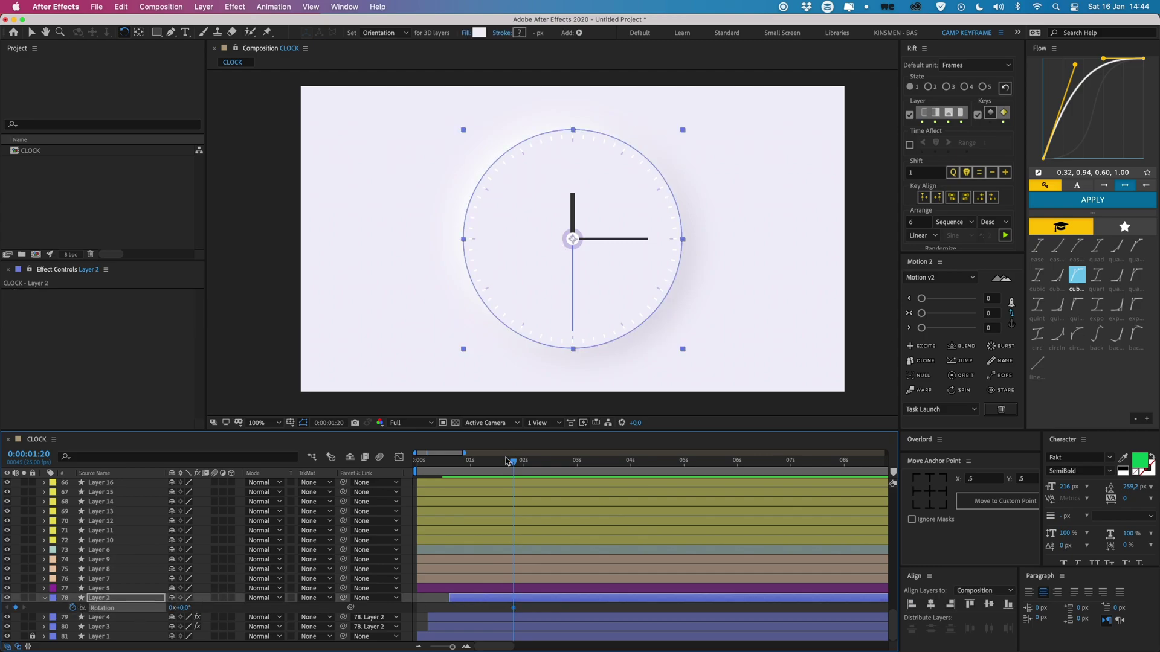
# Rotate Layer 2 to about -173.2° at 0:00:01:09 and move that rotation keyframe to the layer's start.
pyautogui.moveTo(496, 464); pyautogui.dragTo(490, 464)
pyautogui.moveTo(634, 319); pyautogui.dragTo(477, 225)
pyautogui.click(483, 612)
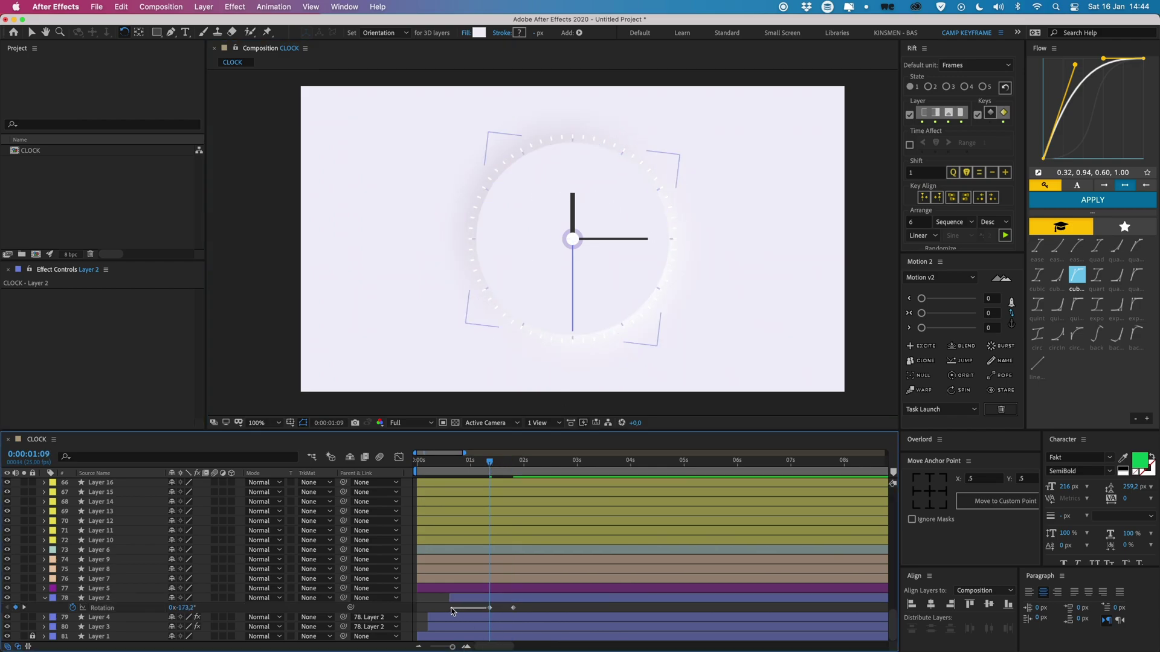
pyautogui.moveTo(486, 608); pyautogui.dragTo(450, 609)
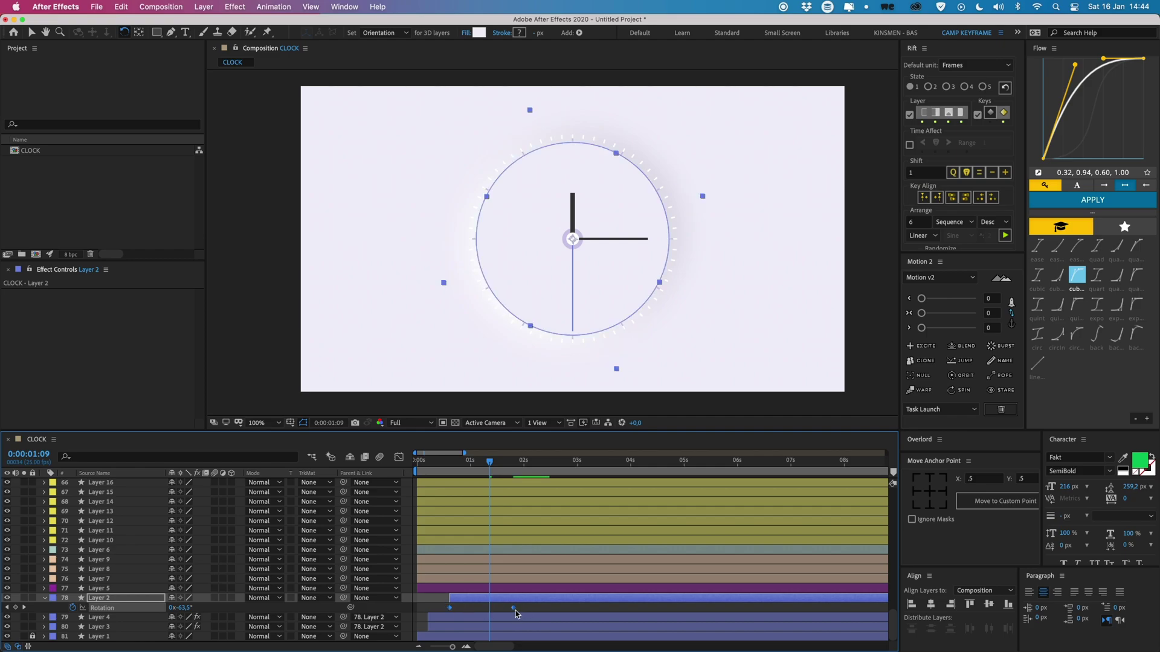
# Apply Easy Ease to Layer 2's rotation keyframes, lengthen both influence handles of its speed curve and preview the rotation.
pyautogui.rightClick(513, 607)
pyautogui.moveTo(546, 640)
pyautogui.click(665, 560)
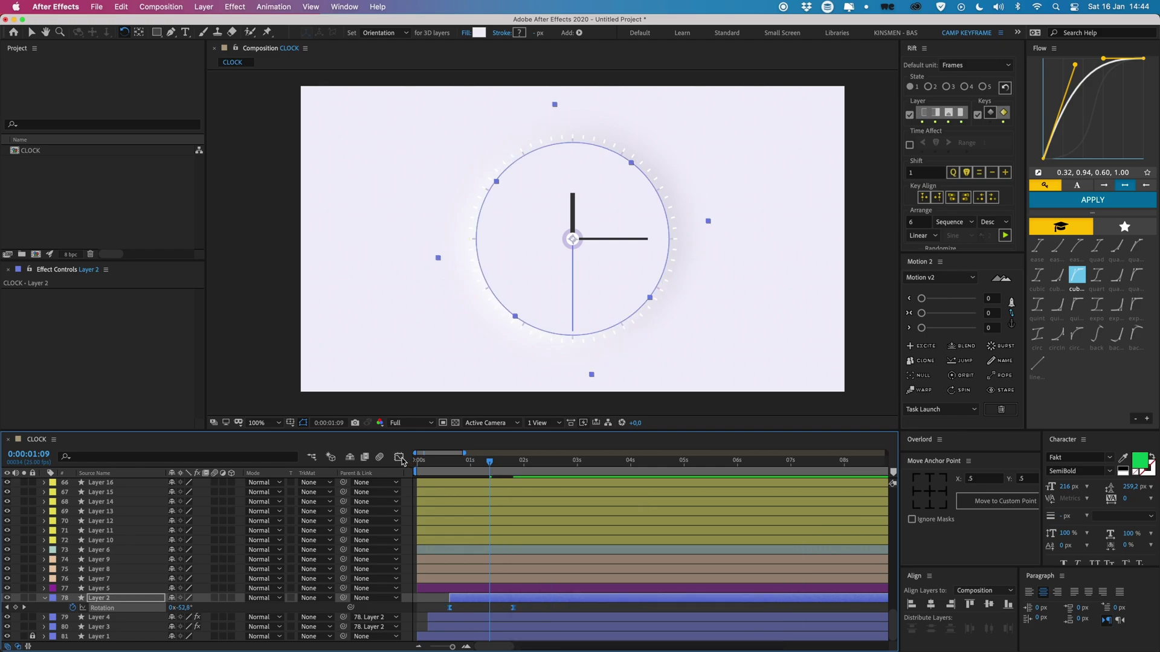
pyautogui.hotkey('shift', 'F3')
pyautogui.click(450, 588)
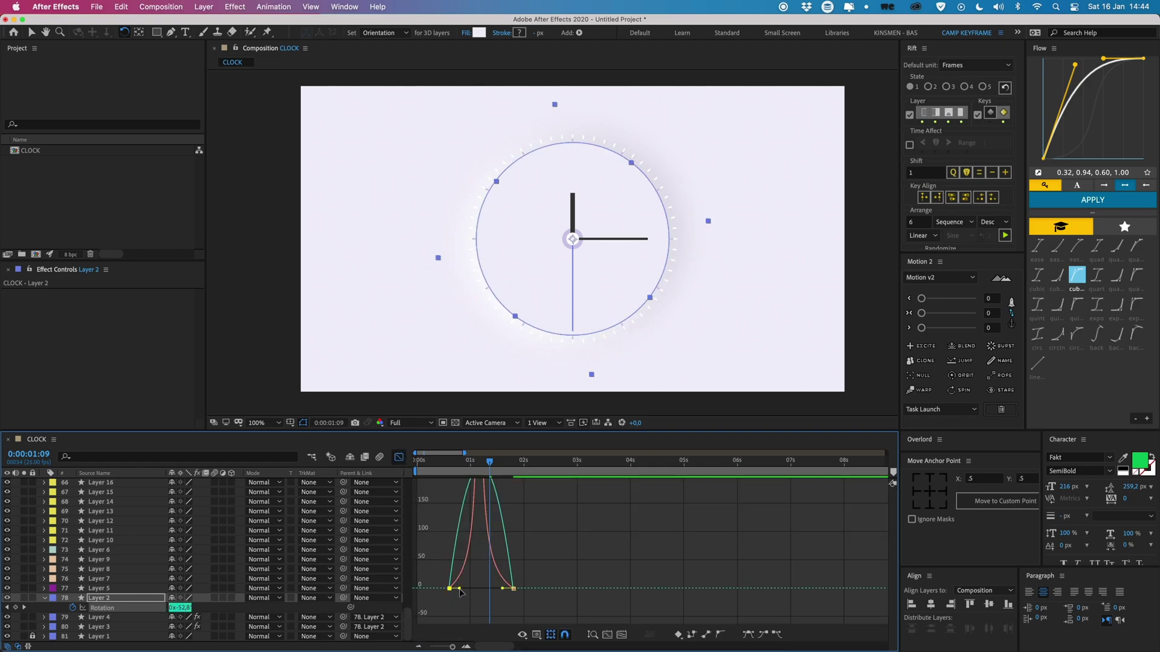
pyautogui.moveTo(460, 589)
pyautogui.mouseDown()
pyautogui.moveTo(500, 589)
pyautogui.moveTo(474, 588)
pyautogui.mouseUp()
pyautogui.click(444, 464)
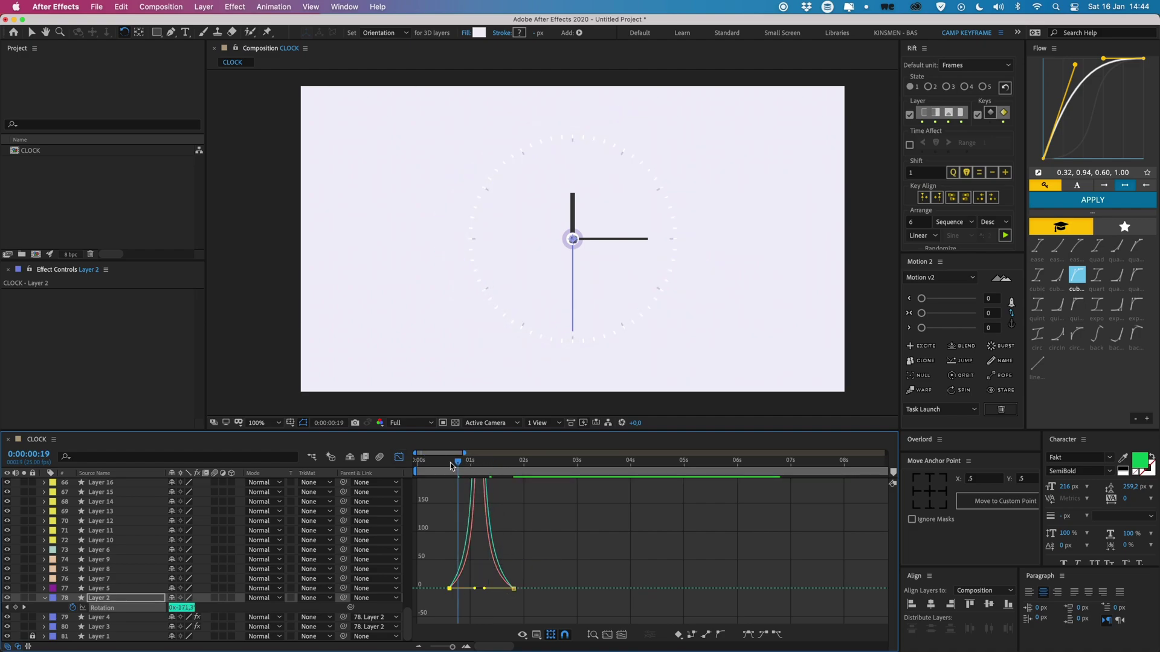
pyautogui.press('space')
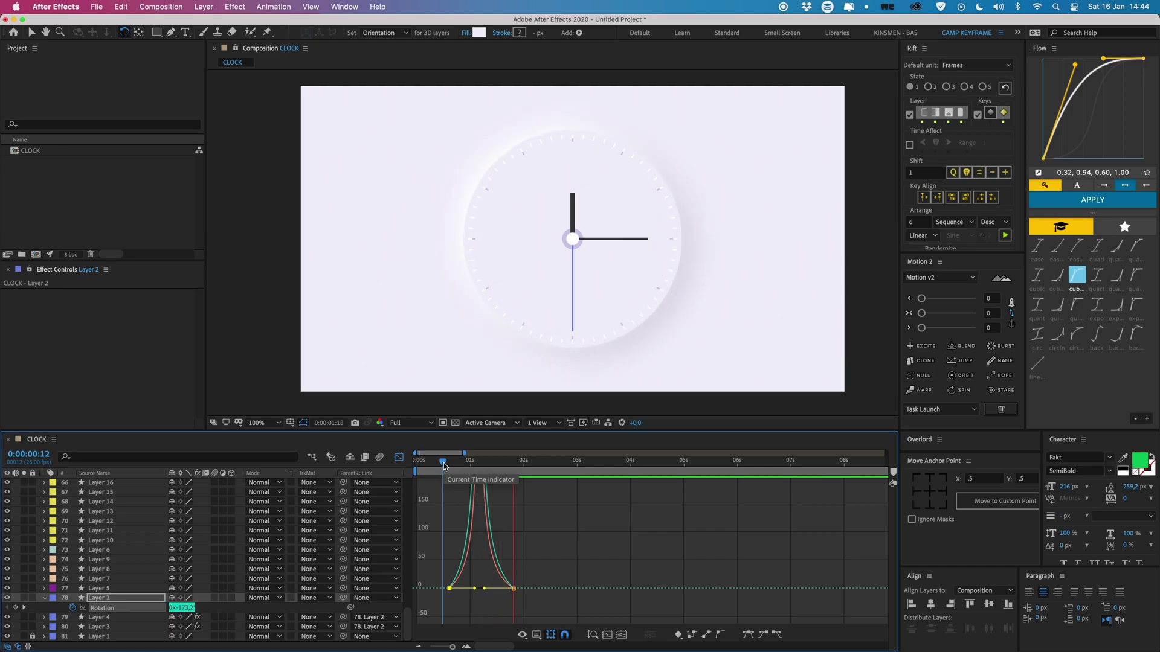
pyautogui.click(398, 458)
pyautogui.click(500, 609)
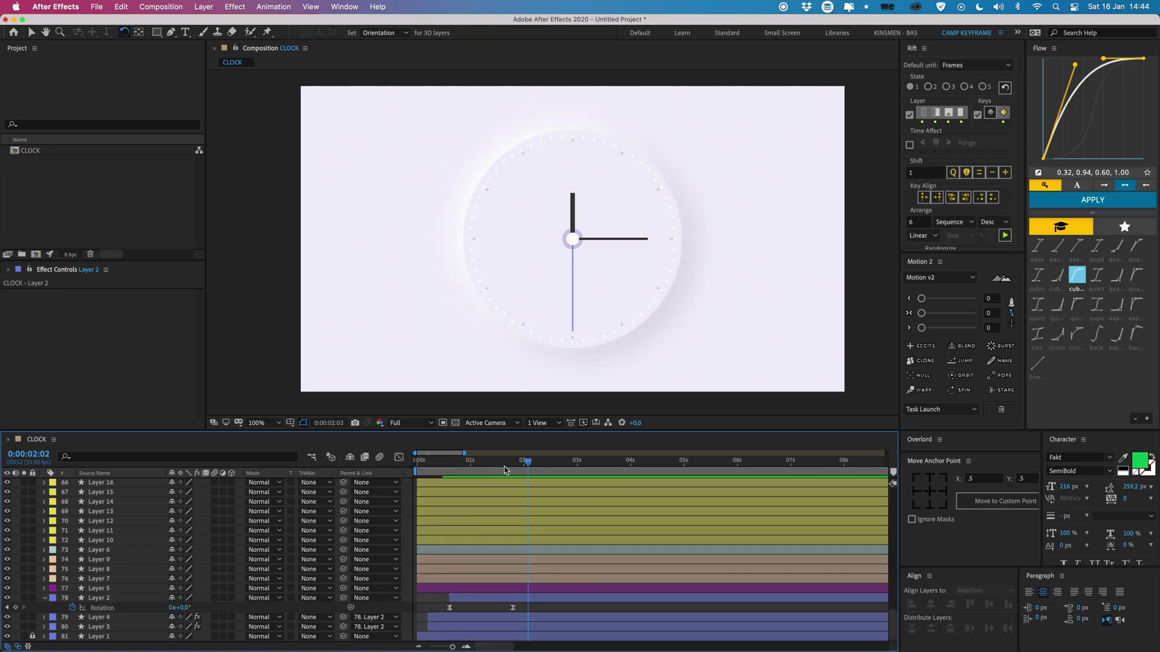
# Collapse Layer 2 and add 100% scale keyframes to the centre circles, Layers 5 and 6, at 0:00:03:00.
pyautogui.moveTo(504, 468); pyautogui.dragTo(577, 477)
pyautogui.click(451, 608)
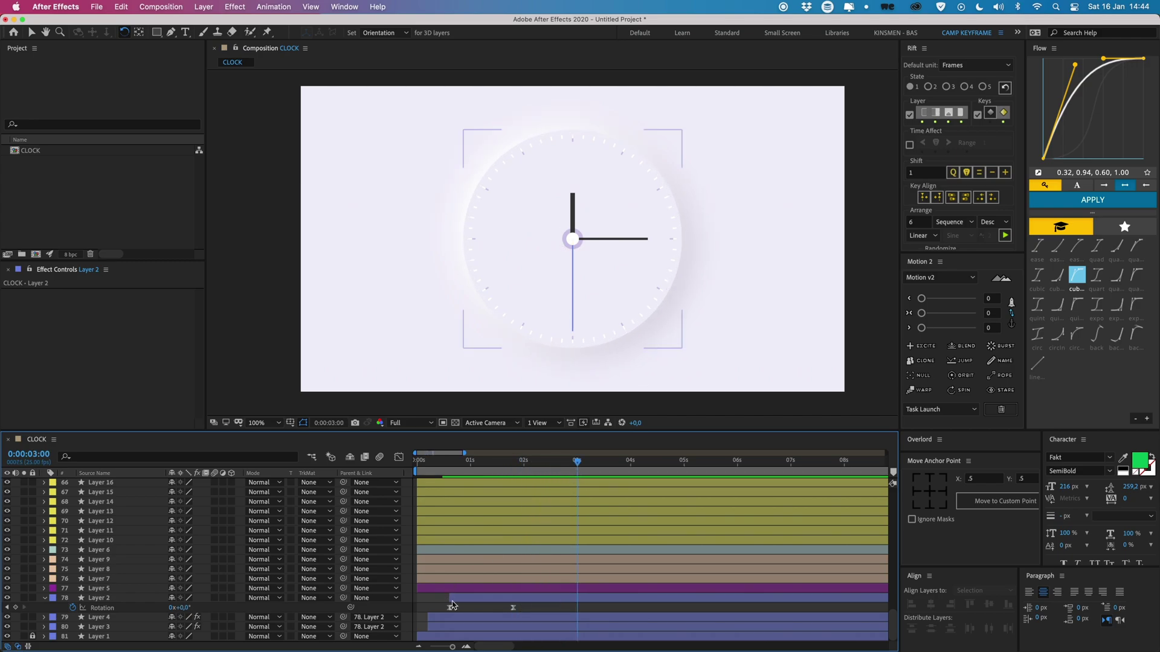
pyautogui.click(44, 598)
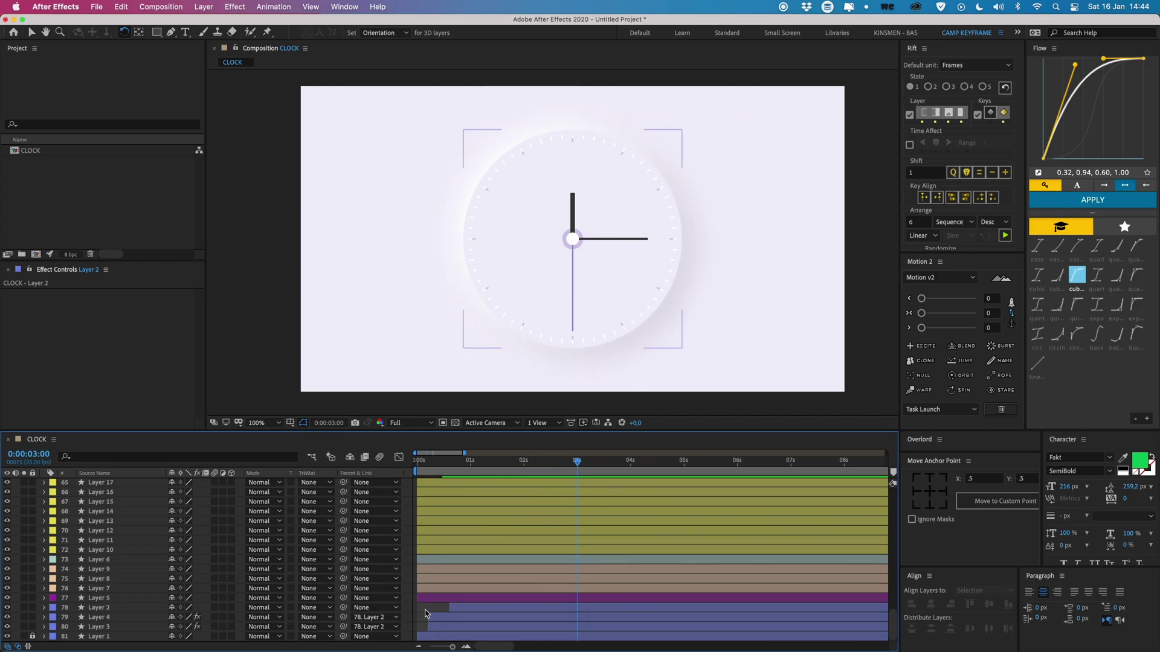
pyautogui.click(575, 240)
pyautogui.click(441, 598)
pyautogui.keyDown('super'); pyautogui.click(449, 560); pyautogui.keyUp('super')
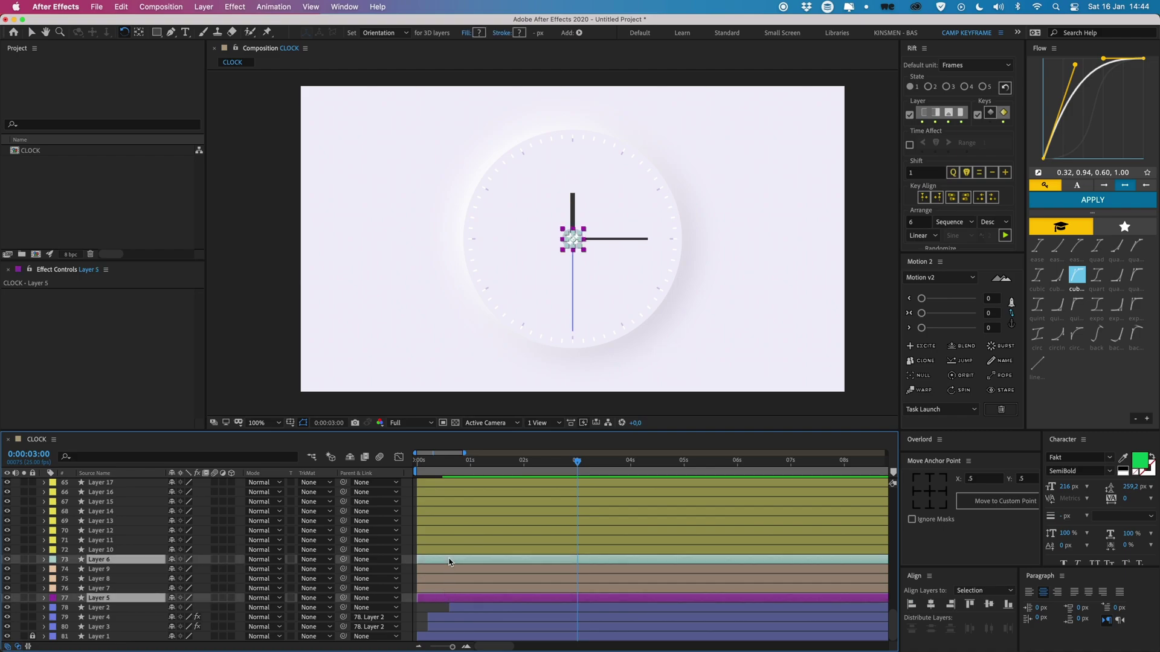
pyautogui.press('s')
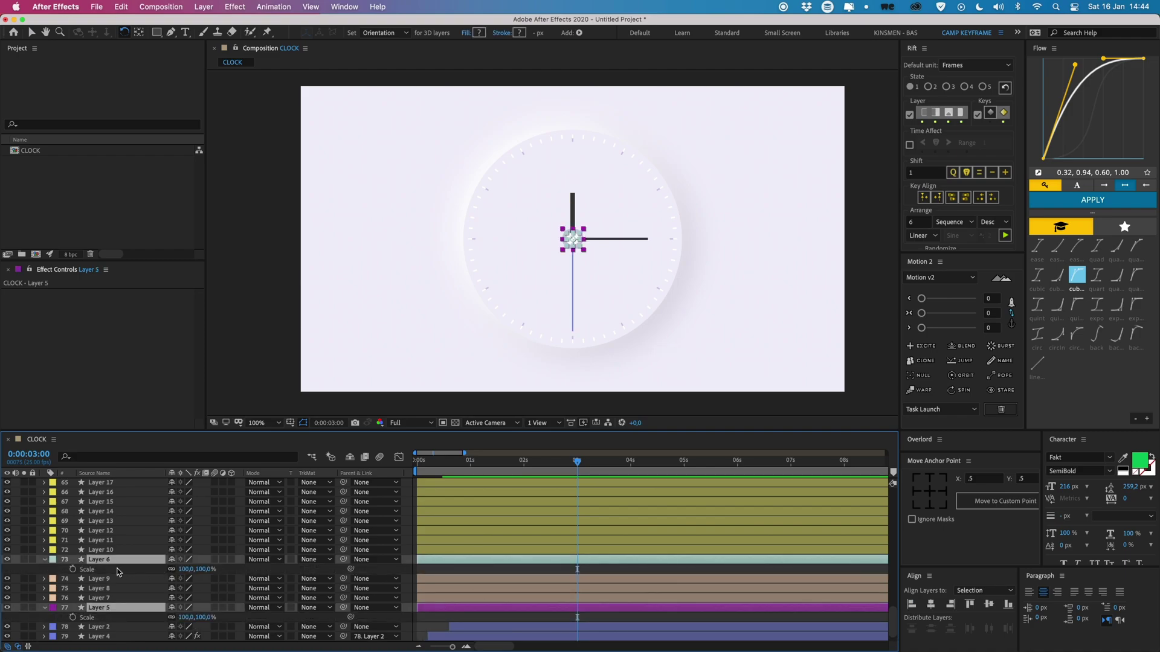
pyautogui.click(73, 569)
# Set the scale of Layers 5 and 6 to 0% at 0:00:01:20 and trim both layers to start there.
pyautogui.click(556, 463)
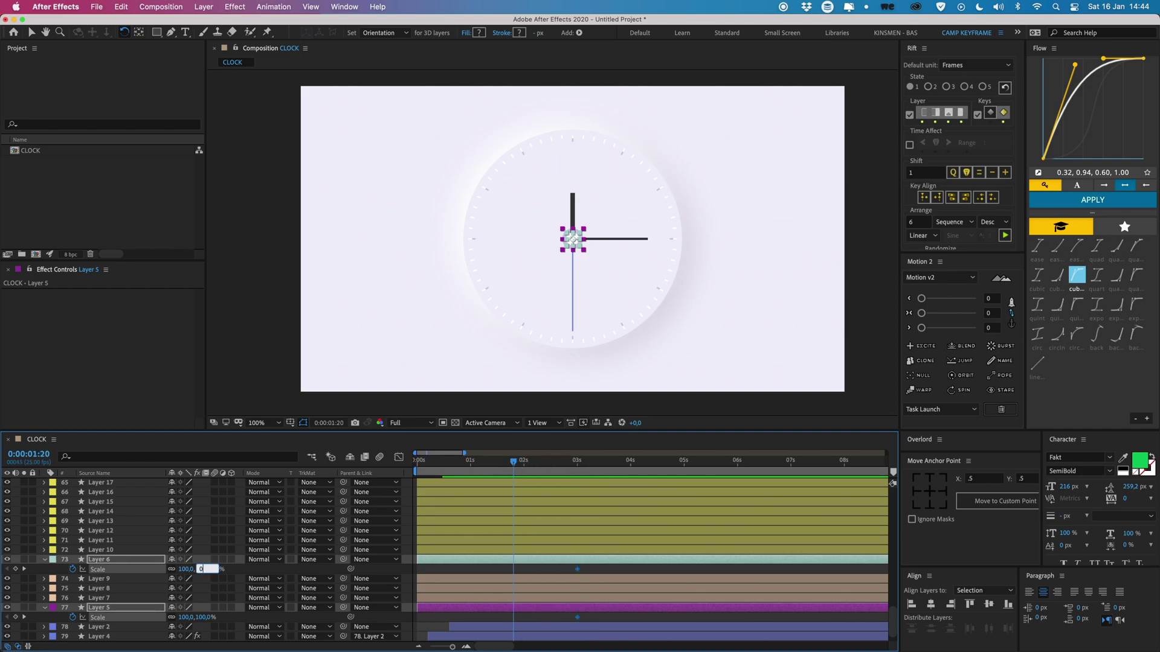
pyautogui.press('Return')
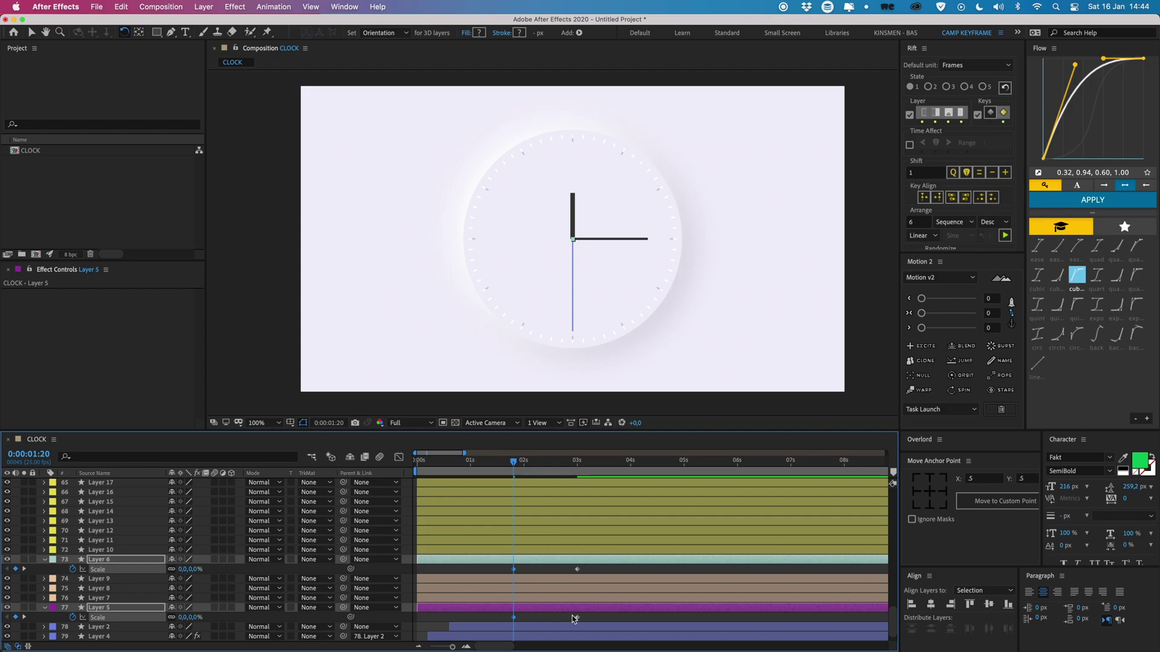
pyautogui.hotkey('alt', '[')
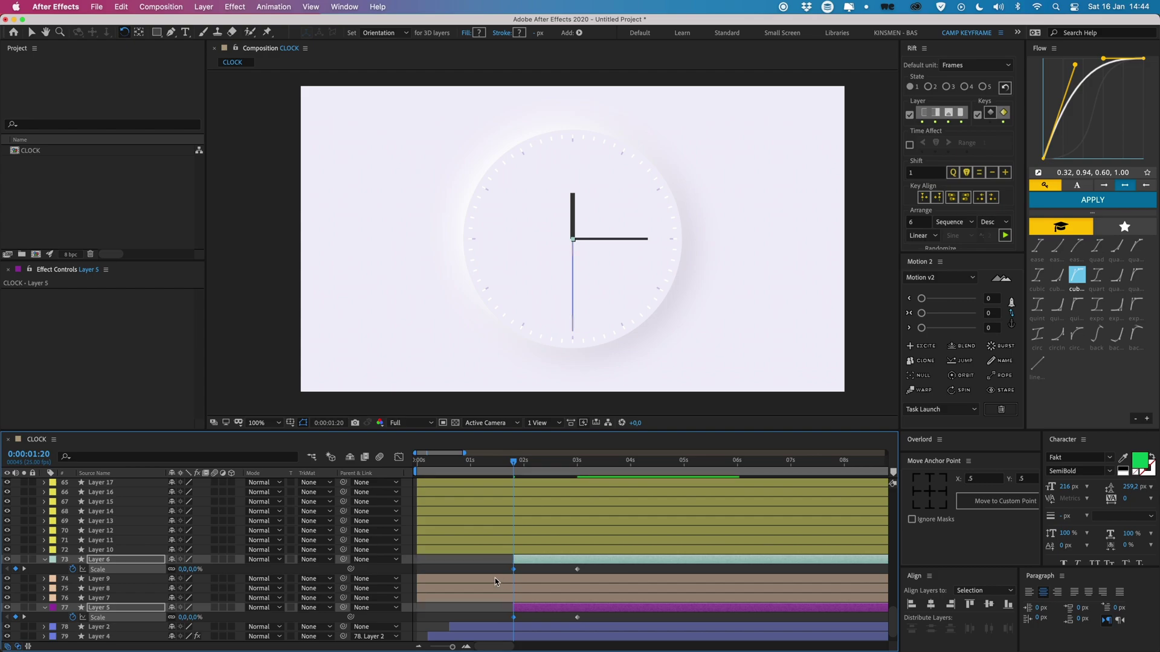
pyautogui.press('super+z')
# Apply Easy Ease to the scale keyframes of Layers 5 and 6, lengthen their speed curves' influence handles and preview.
pyautogui.moveTo(414, 560); pyautogui.dragTo(575, 618)
pyautogui.rightClick(515, 572)
pyautogui.moveTo(573, 628)
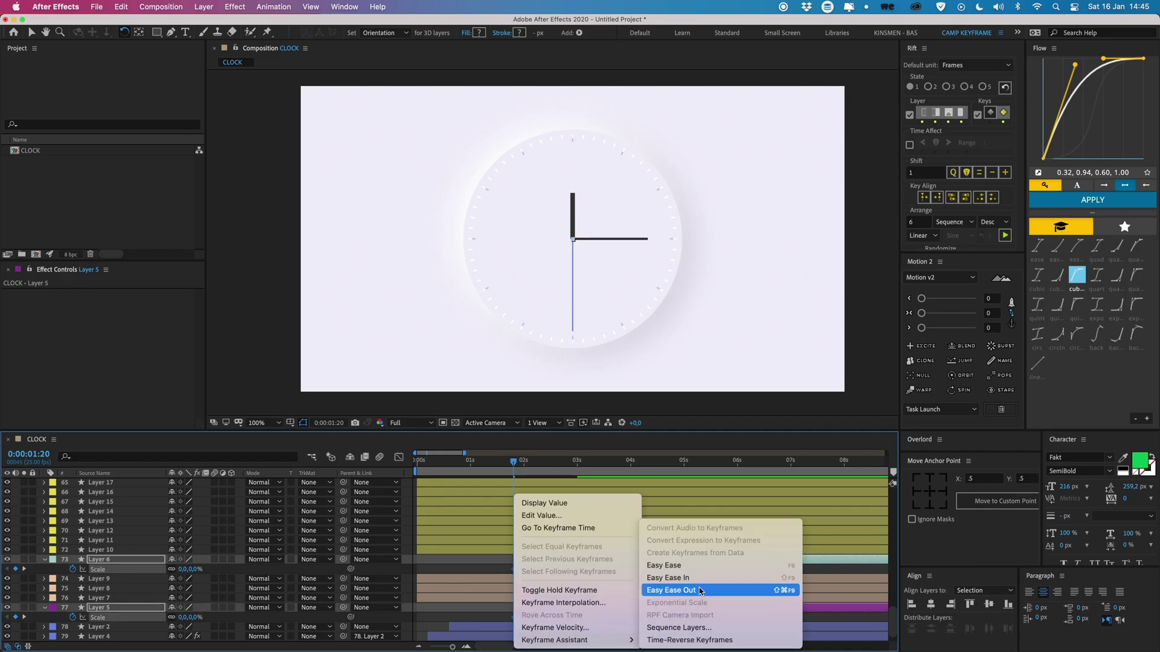
pyautogui.click(671, 569)
pyautogui.click(398, 457)
pyautogui.moveTo(495, 574); pyautogui.dragTo(549, 590)
pyautogui.moveTo(596, 575); pyautogui.dragTo(550, 591)
pyautogui.press('space')
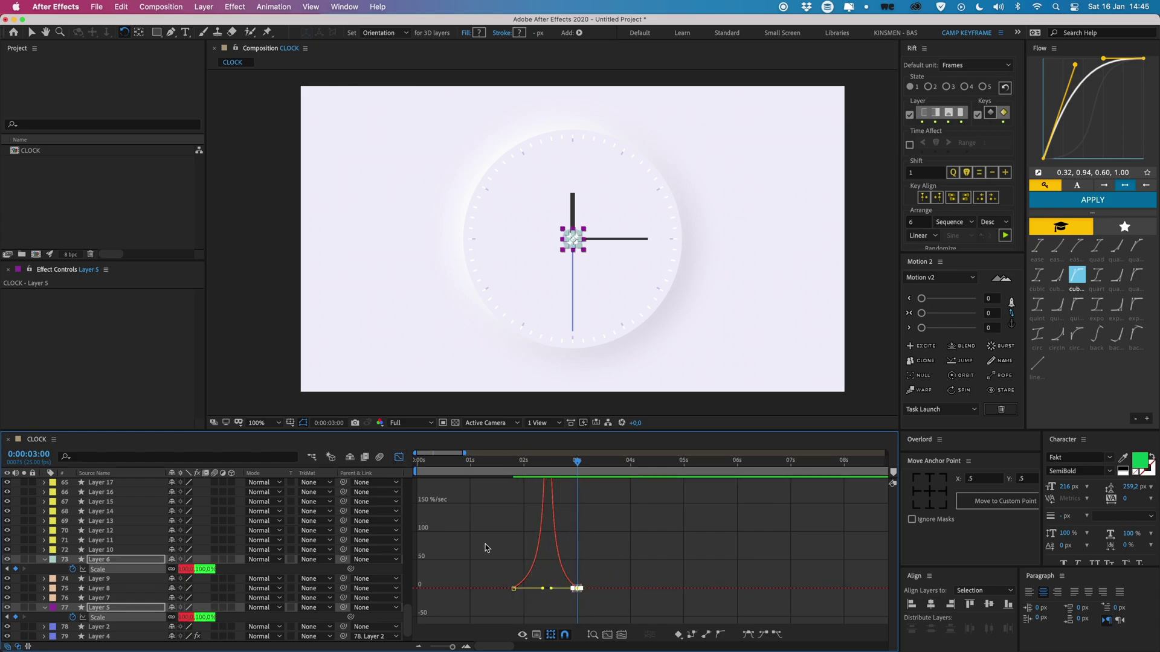
# Move the ending scale keyframes of Layers 5 and 6 to about 2.5 seconds and start Layer 6 slightly after Layer 5.
pyautogui.click(399, 457)
pyautogui.moveTo(564, 568); pyautogui.dragTo(553, 617)
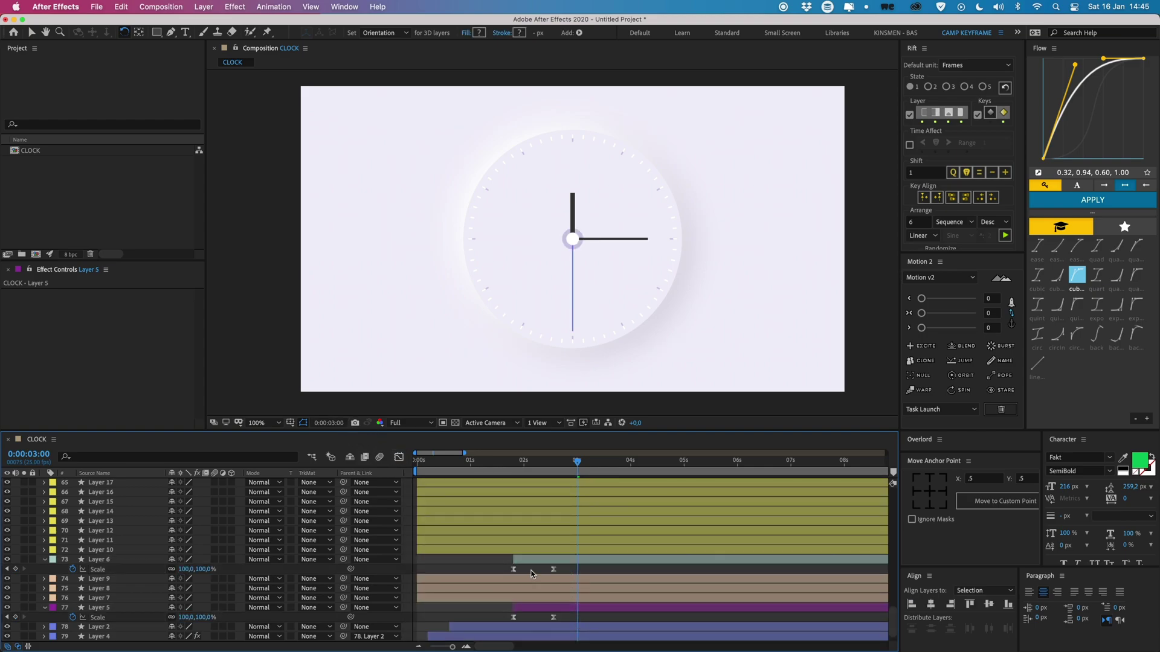
pyautogui.moveTo(526, 562); pyautogui.dragTo(528, 561)
pyautogui.press('space')
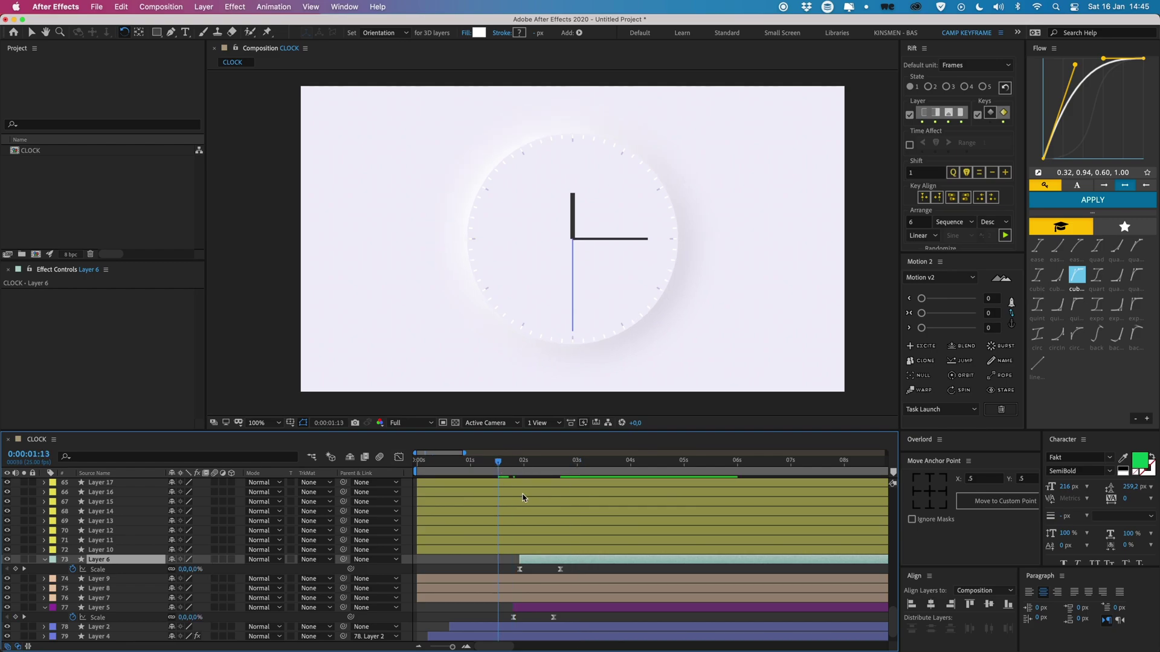
pyautogui.press('space')
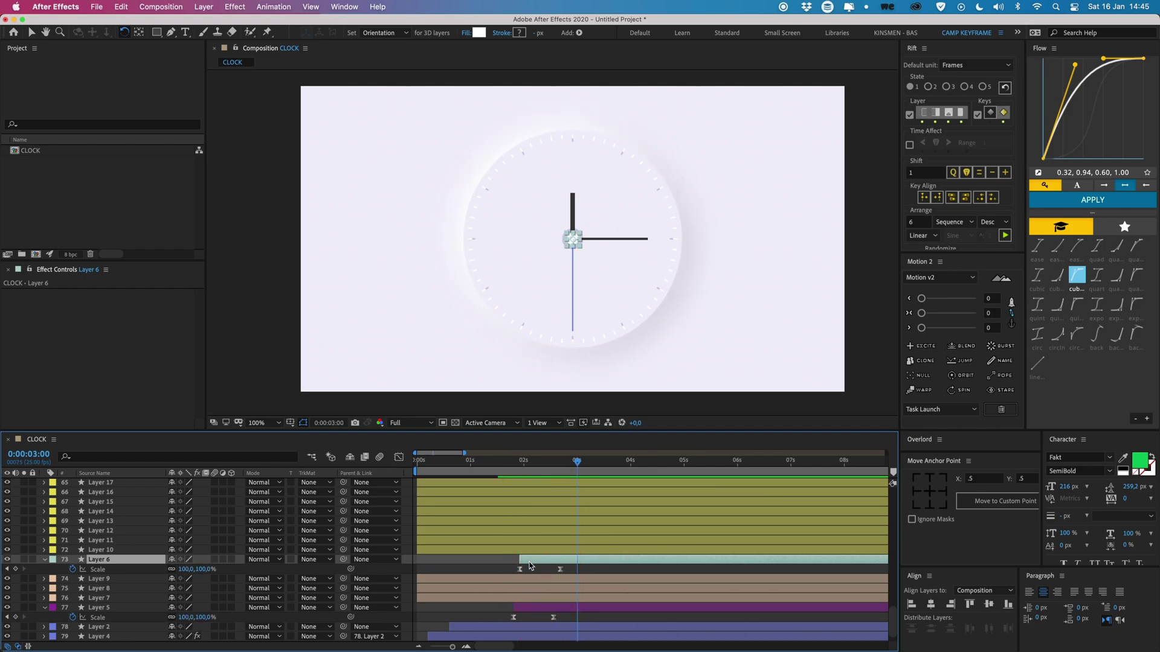
# Move the ending scale keyframes of Layers 5 and 6 later to about 2.8 and 2.9 seconds and replay the animation.
pyautogui.moveTo(530, 564); pyautogui.dragTo(567, 617)
pyautogui.click(517, 465)
pyautogui.press('space')
pyautogui.press('space')
# Readjust the influence handles on both ends of the scale speed curves of Layers 5 and 6.
pyautogui.click(399, 458)
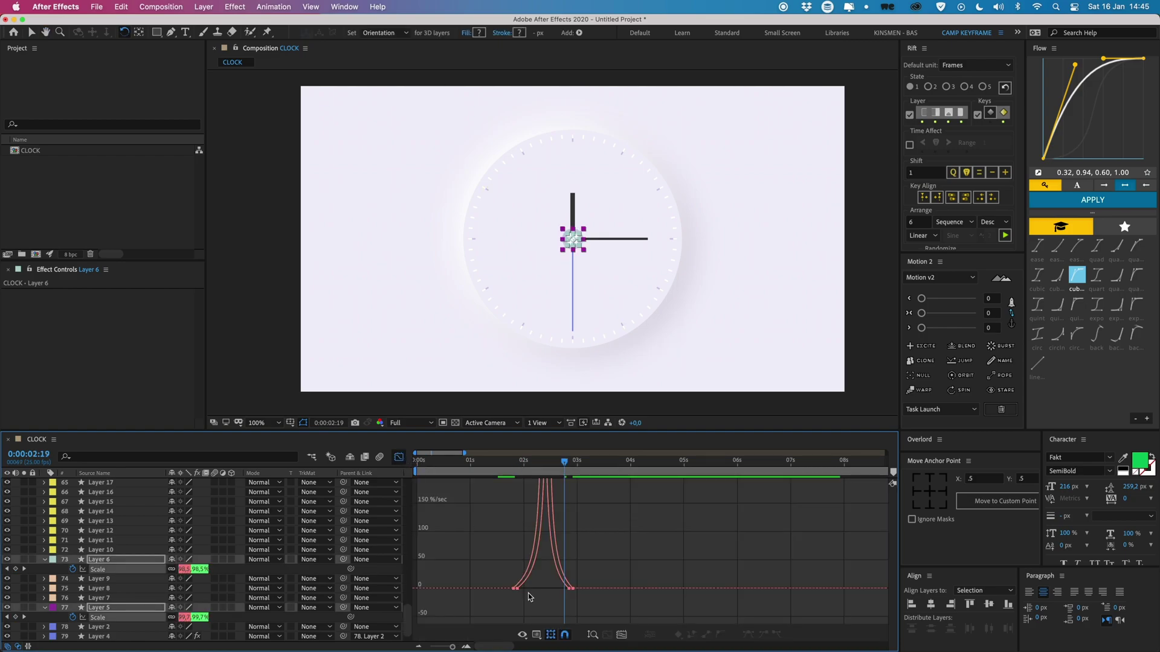
pyautogui.moveTo(539, 588); pyautogui.dragTo(533, 589)
pyautogui.moveTo(597, 578); pyautogui.dragTo(556, 590)
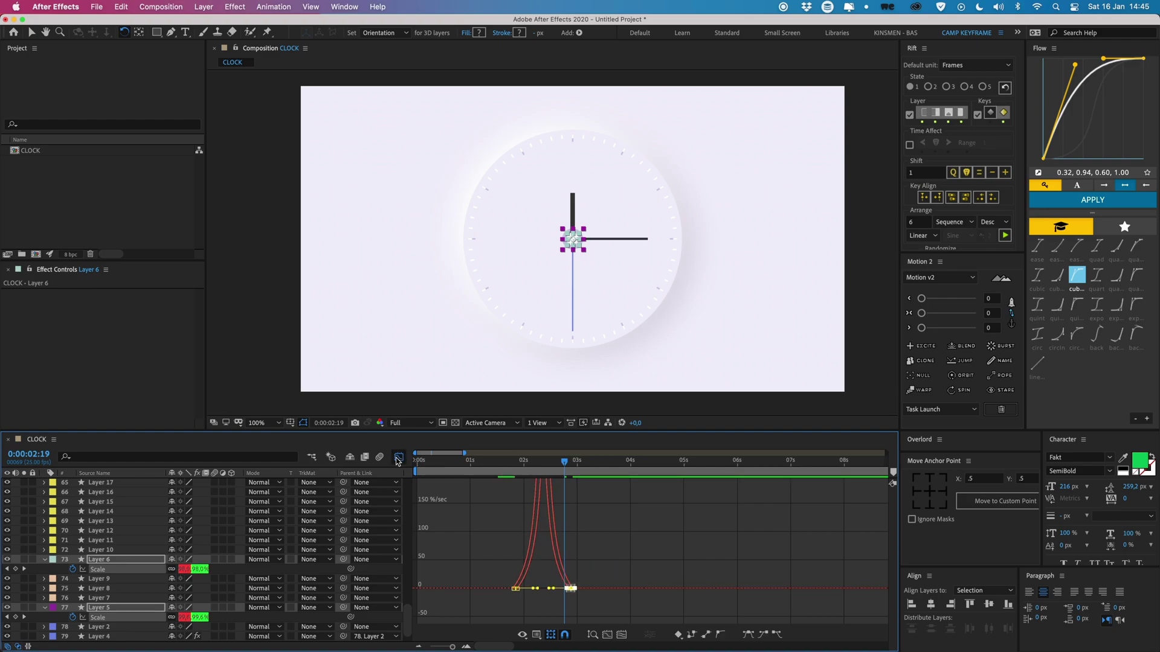
pyautogui.click(399, 457)
# Shift Layers 5 and 6 earlier to start at about 0.8 and 0.9 seconds, preview the result and collapse both layers.
pyautogui.moveTo(505, 466); pyautogui.dragTo(476, 468)
pyautogui.moveTo(531, 560); pyautogui.dragTo(478, 560)
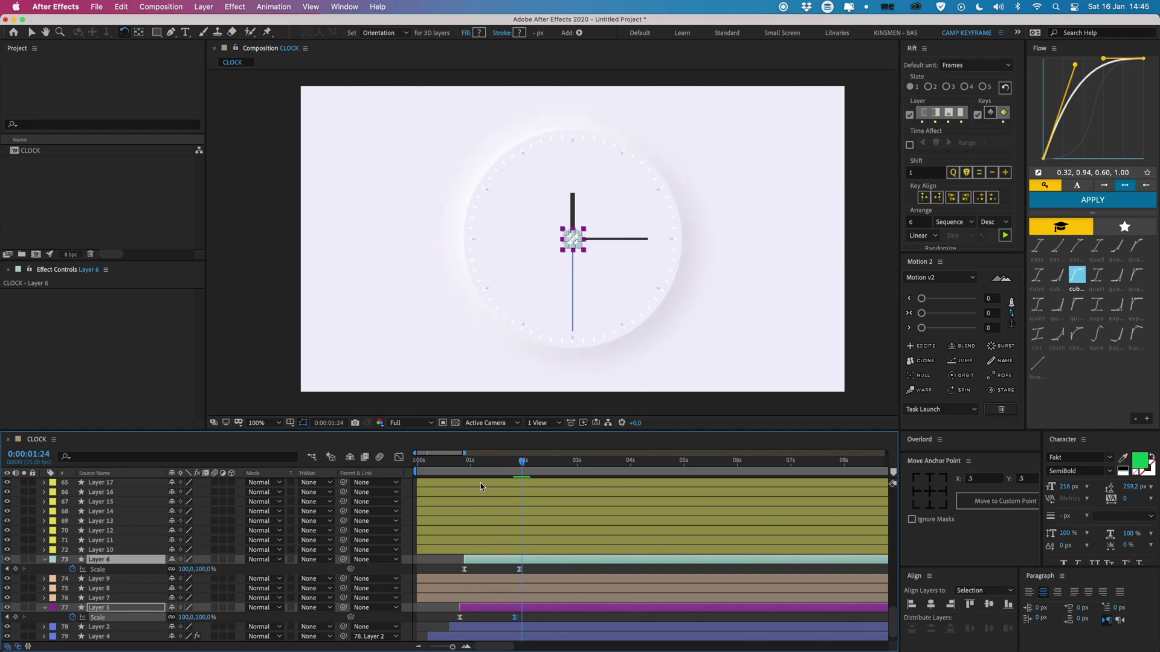
pyautogui.click(447, 466)
pyautogui.press('space')
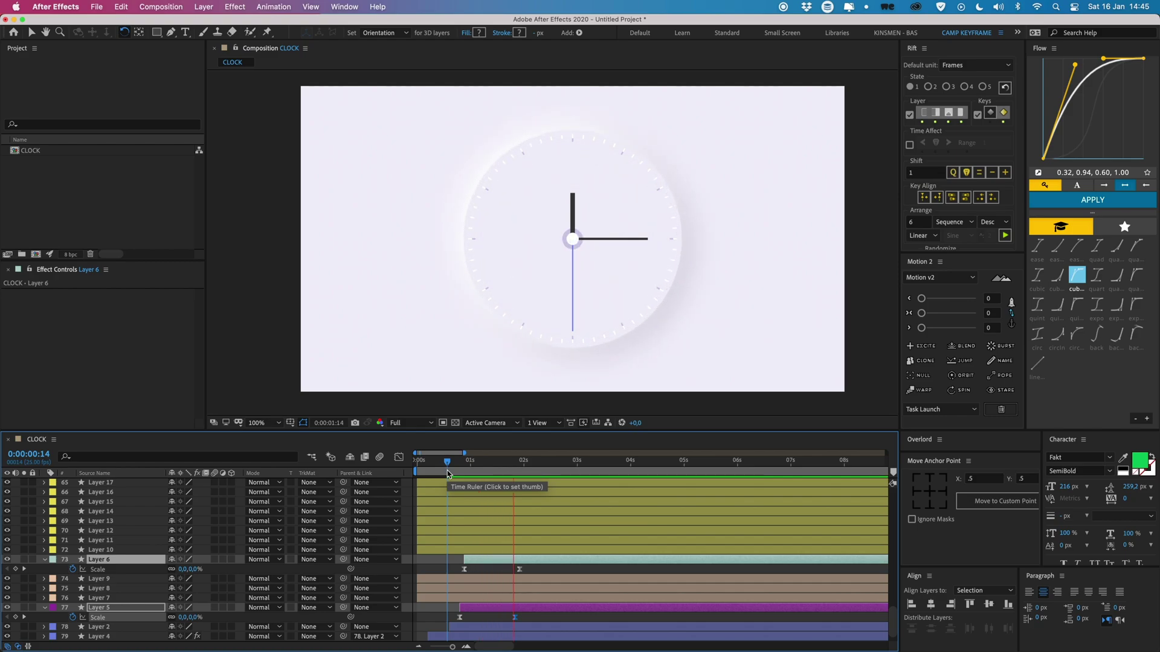
pyautogui.click(502, 566)
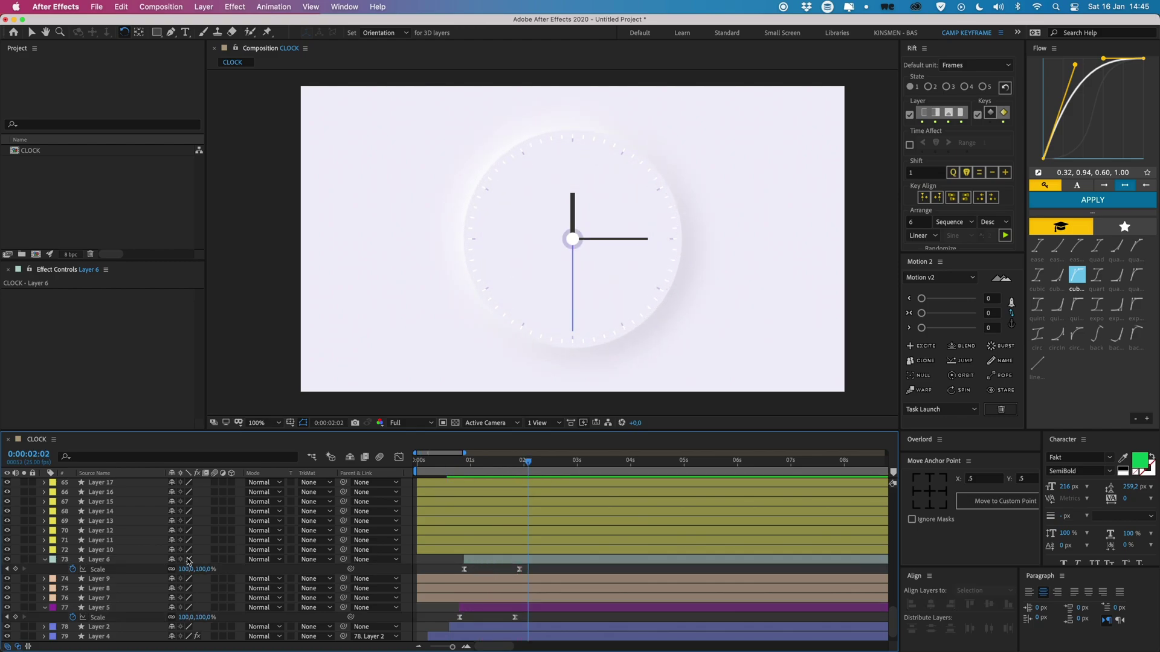
pyautogui.click(44, 560)
pyautogui.click(45, 598)
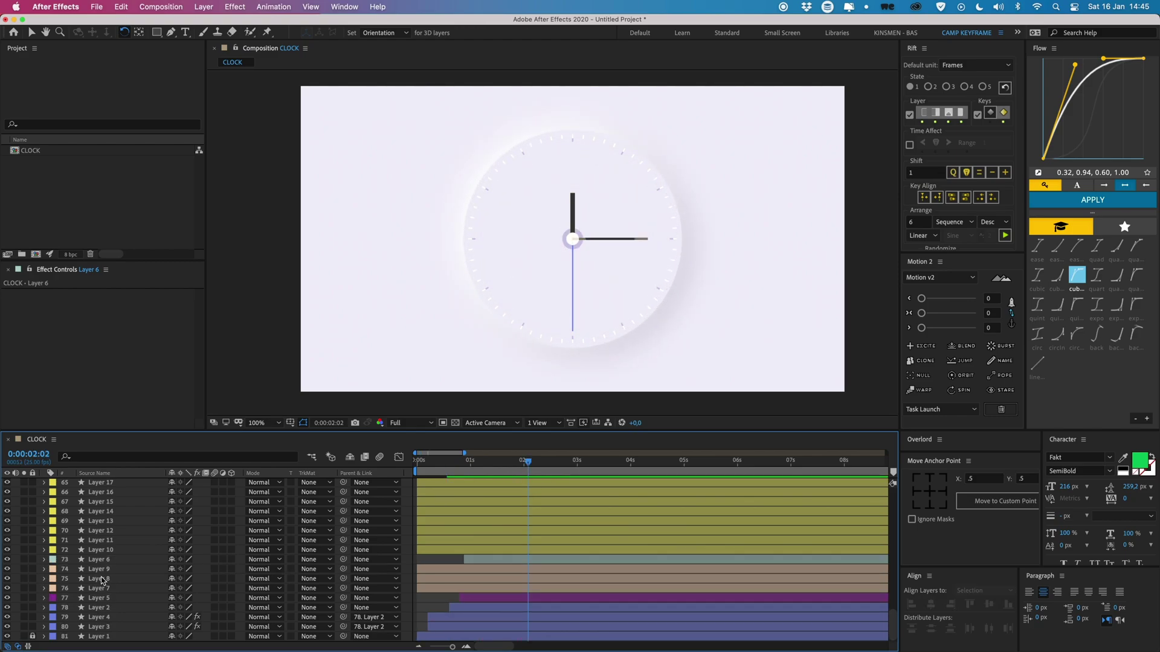
# Move the anchor point of the blue second hand, Layer 9, to the clock's centre with the Pan Behind tool.
pyautogui.click(127, 572)
pyautogui.scroll(4, 595, 360)
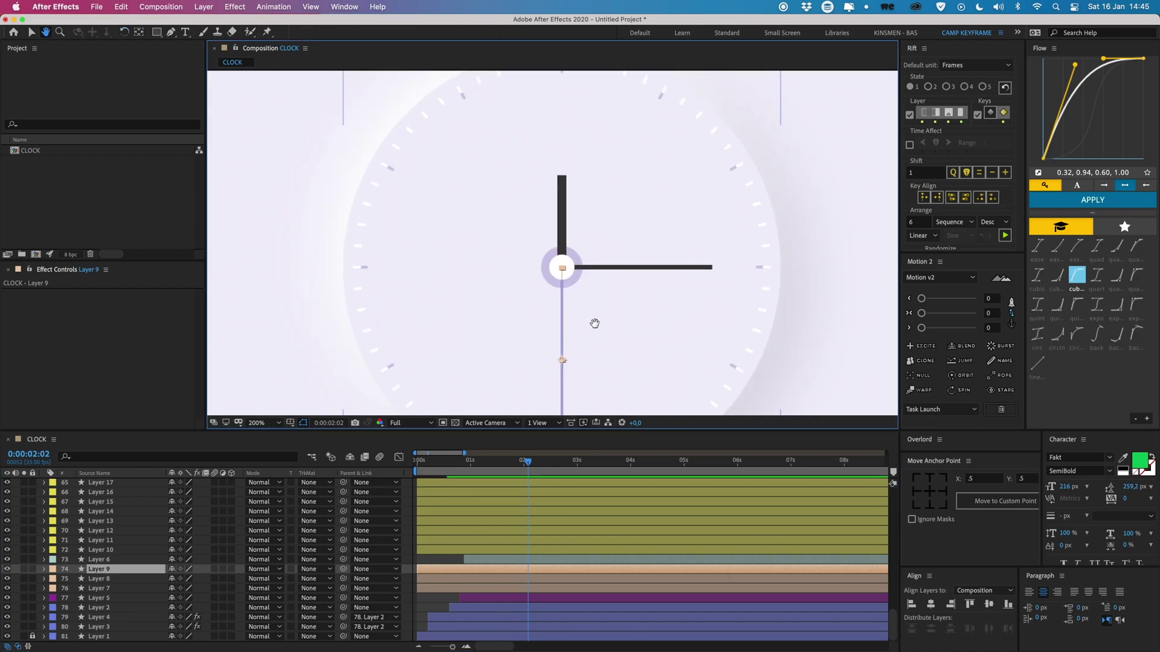
pyautogui.press('w')
pyautogui.keyDown('shift'); pyautogui.click(451, 590); pyautogui.keyUp('shift')
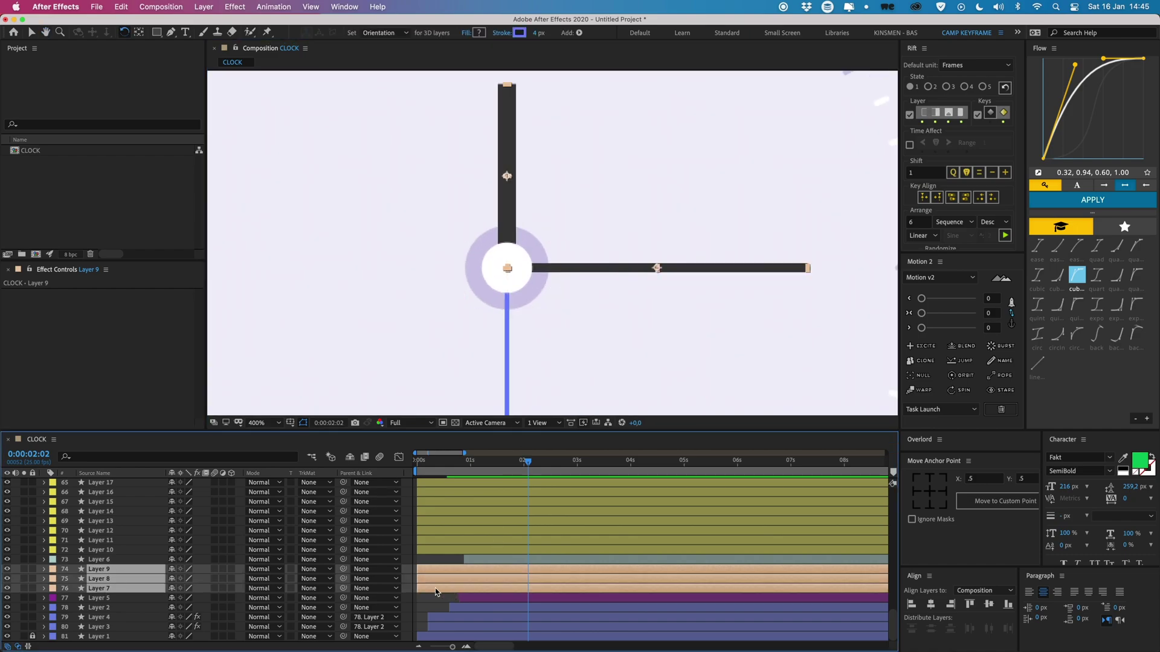
pyautogui.click(440, 569)
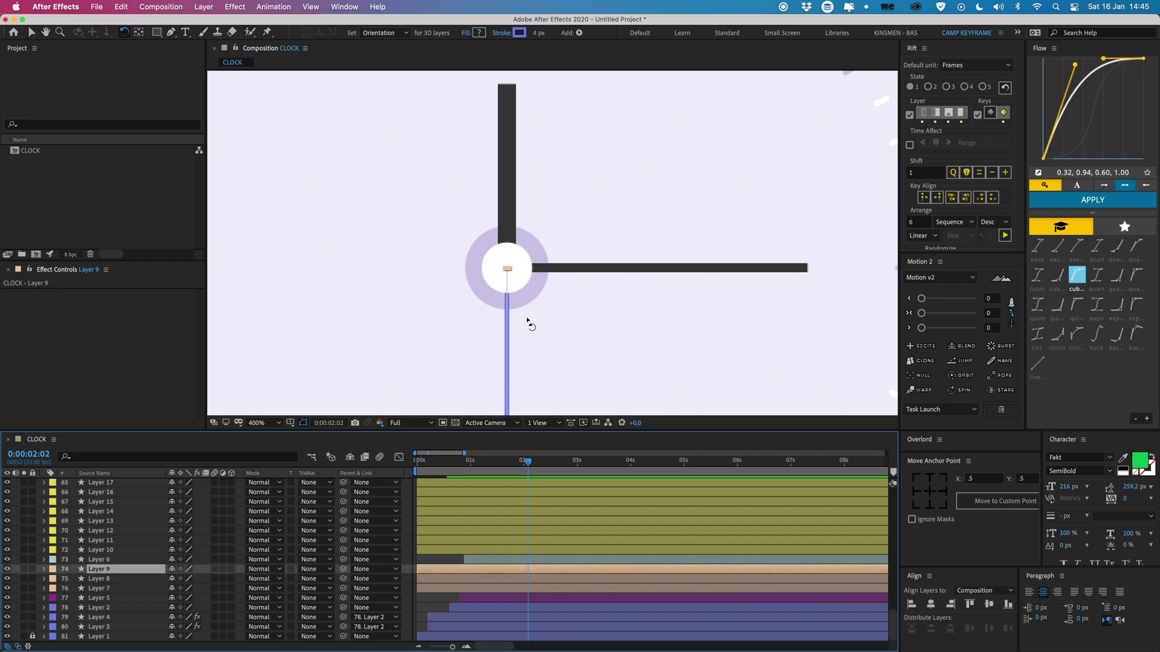
pyautogui.click(139, 35)
pyautogui.scroll(-3, 510, 367)
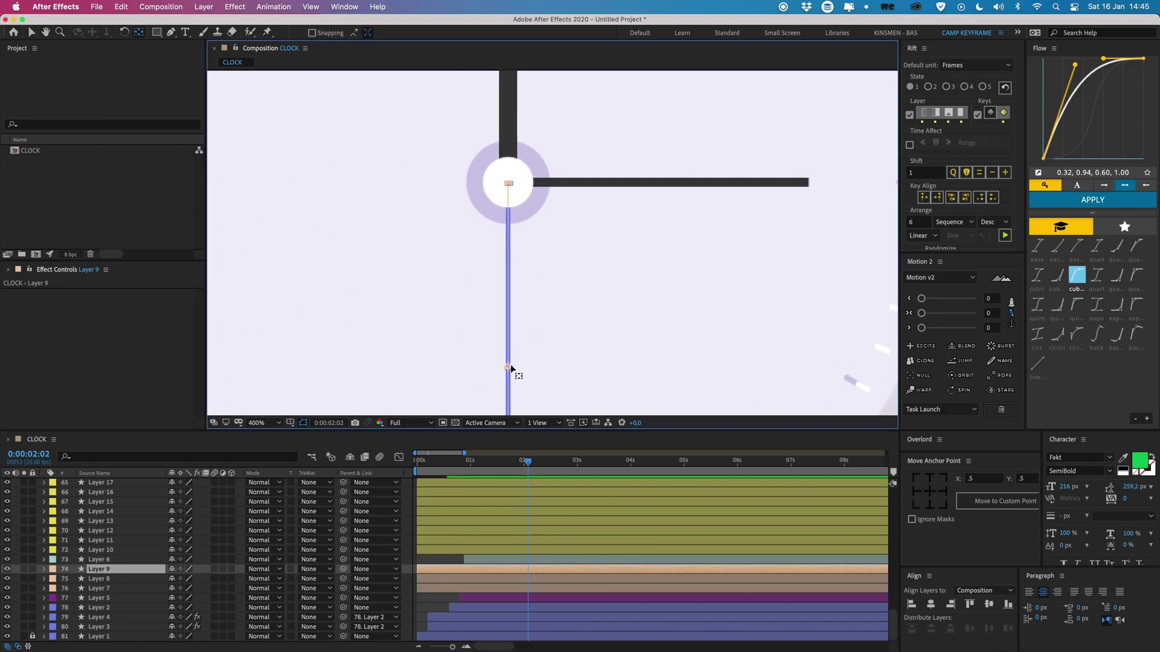
pyautogui.scroll(1, 508, 367)
pyautogui.moveTo(509, 373); pyautogui.dragTo(510, 280)
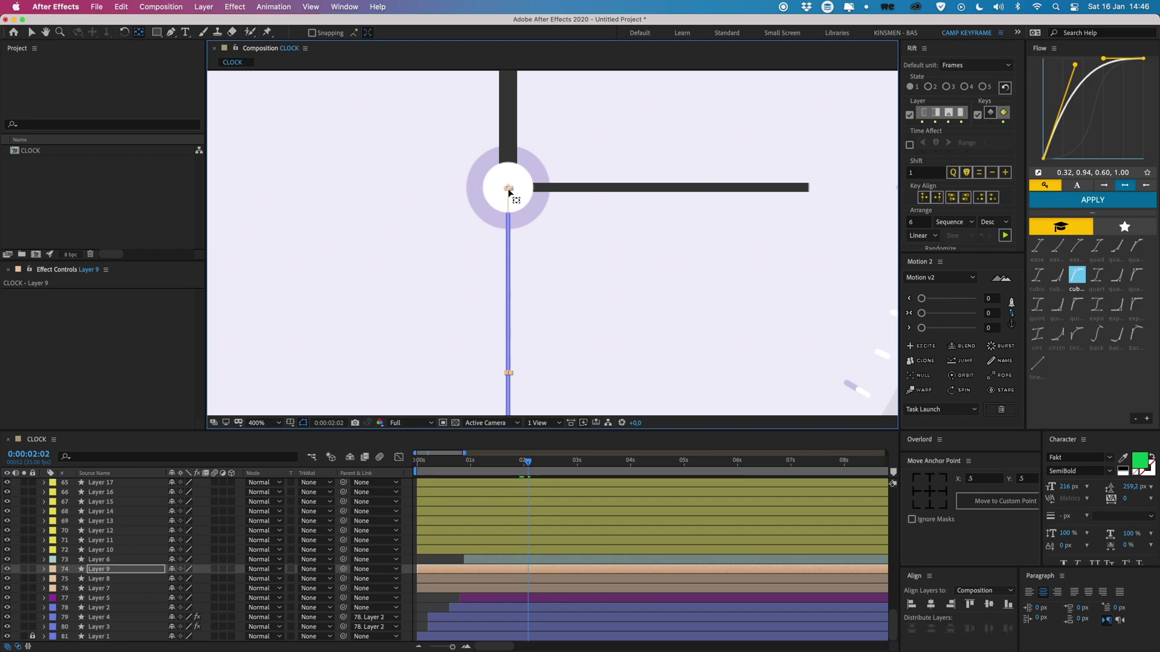
# Move the anchor point of the horizontal hand, Layer 8, to its left middle edge and check its alignment up close.
pyautogui.scroll(3, 577, 273)
pyautogui.press('v')
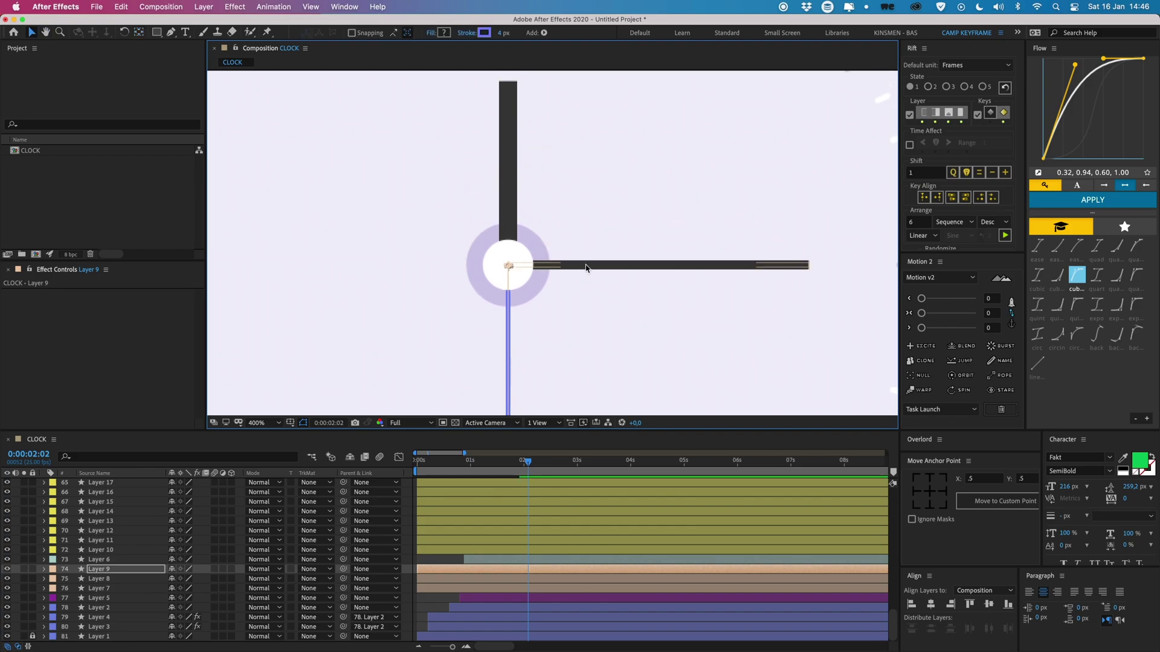
pyautogui.click(545, 264)
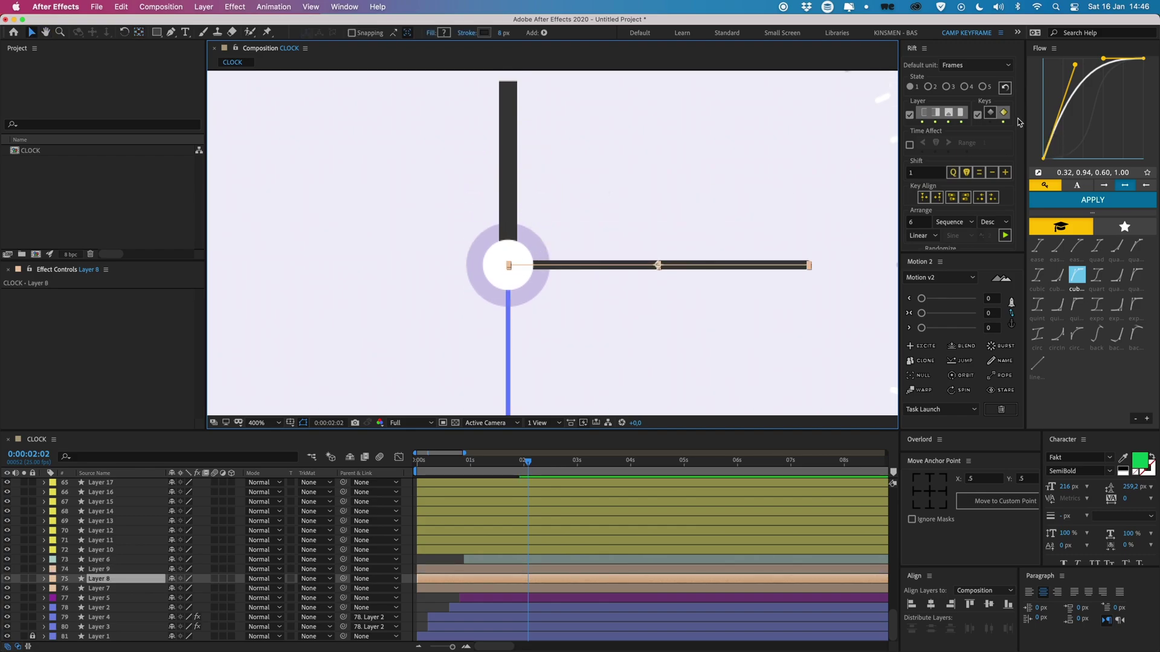
pyautogui.click(915, 493)
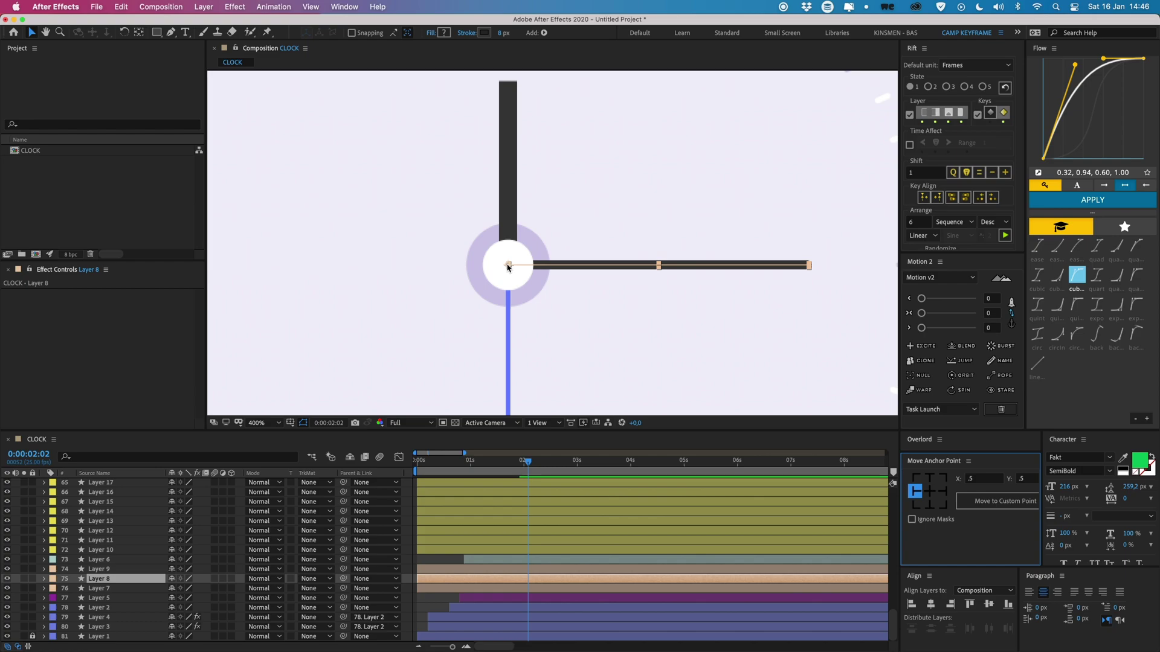
pyautogui.press('.')
pyautogui.press('.')
pyautogui.moveTo(452, 297); pyautogui.dragTo(507, 282)
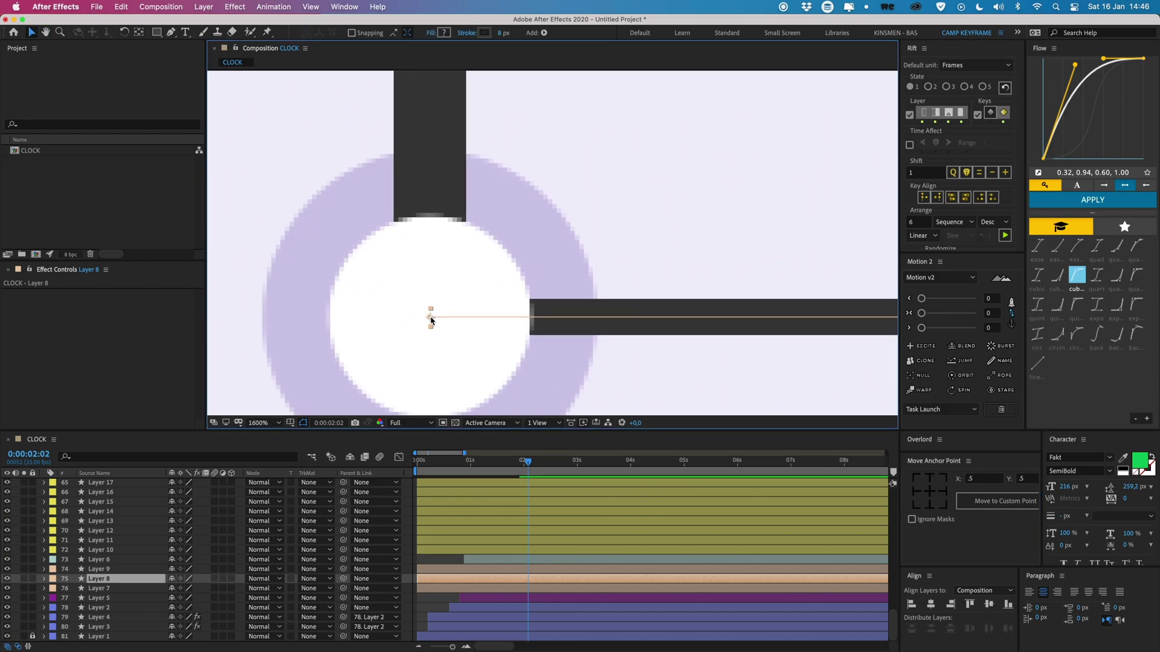
pyautogui.press(',')
pyautogui.press(',')
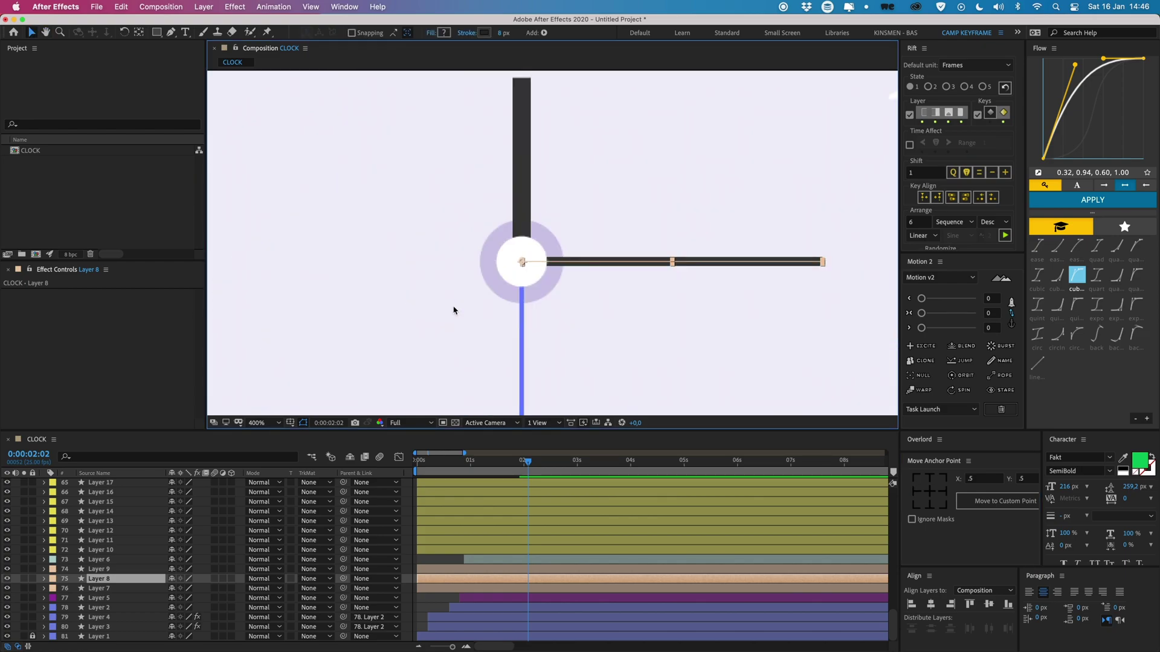
# Move the anchor point of the thick vertical hand, Layer 7, to its bottom centre and Layer 9's to its top centre.
pyautogui.click(524, 187)
pyautogui.click(940, 494)
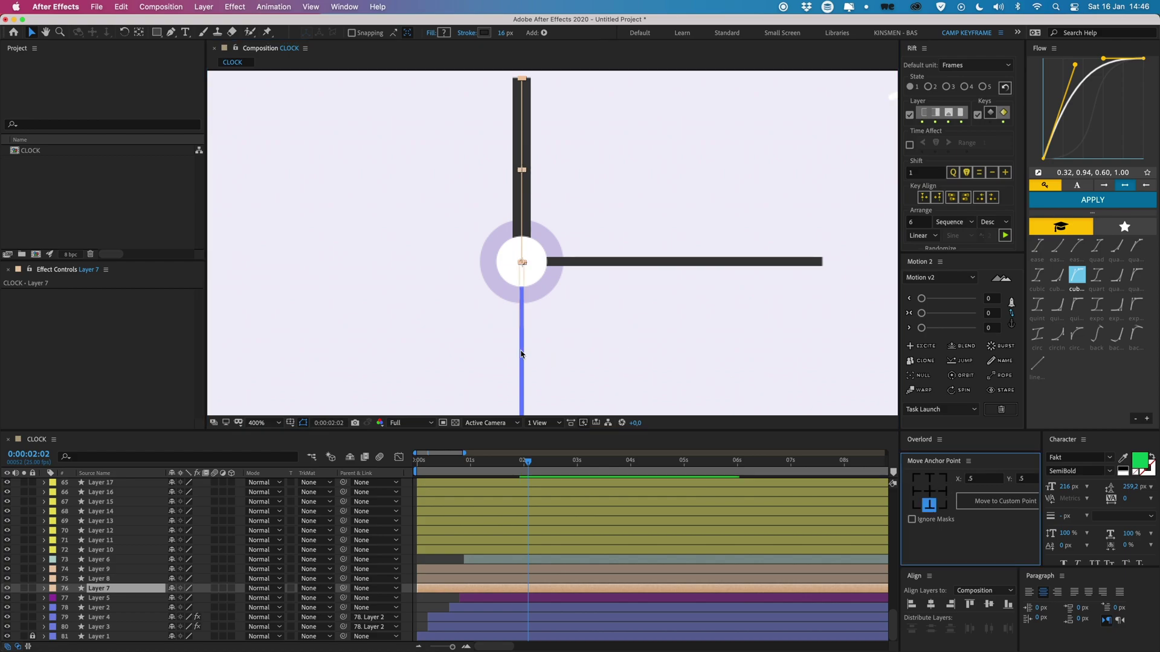
pyautogui.click(523, 354)
pyautogui.click(932, 478)
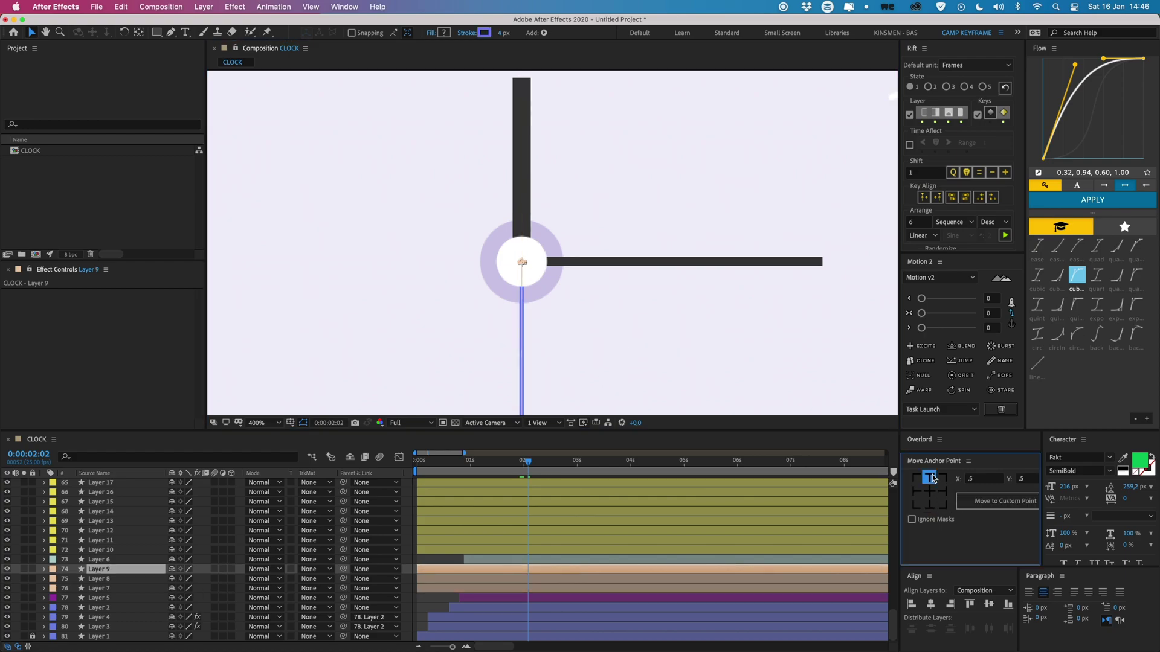
# Select Layers 7, 8 and 9, test their pivots by rotating all three hands together, and undo the rotation.
pyautogui.keyDown('shift'); pyautogui.click(475, 590); pyautogui.keyUp('shift')
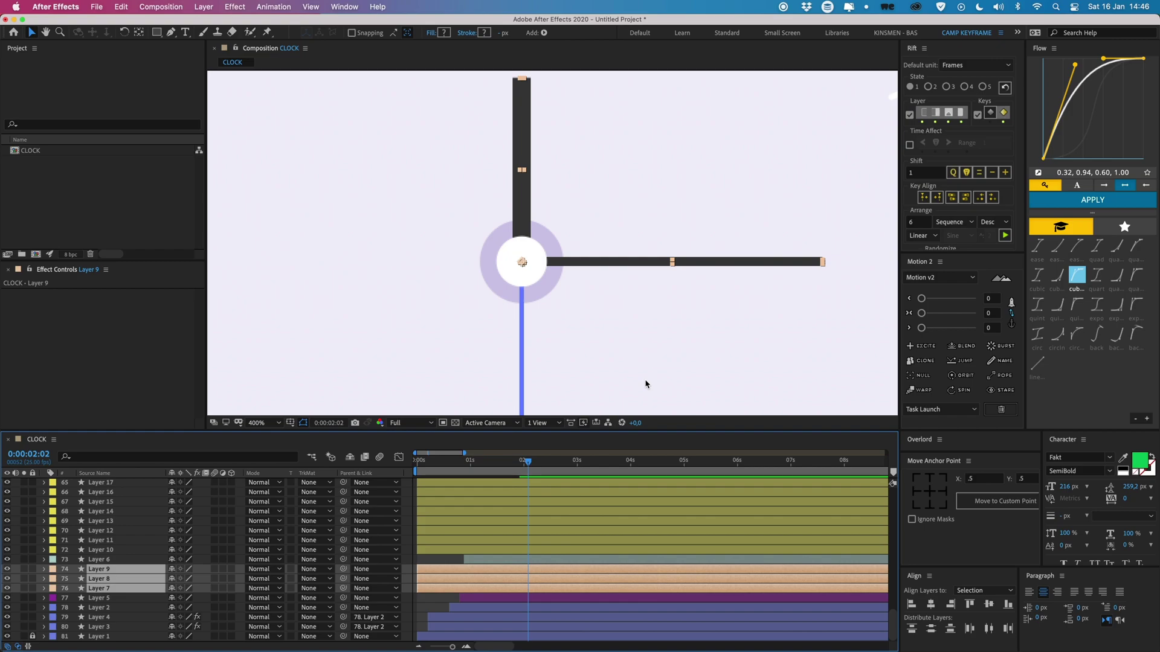
pyautogui.press('/')
pyautogui.press('w')
pyautogui.moveTo(549, 337); pyautogui.dragTo(464, 281)
pyautogui.press('super+z')
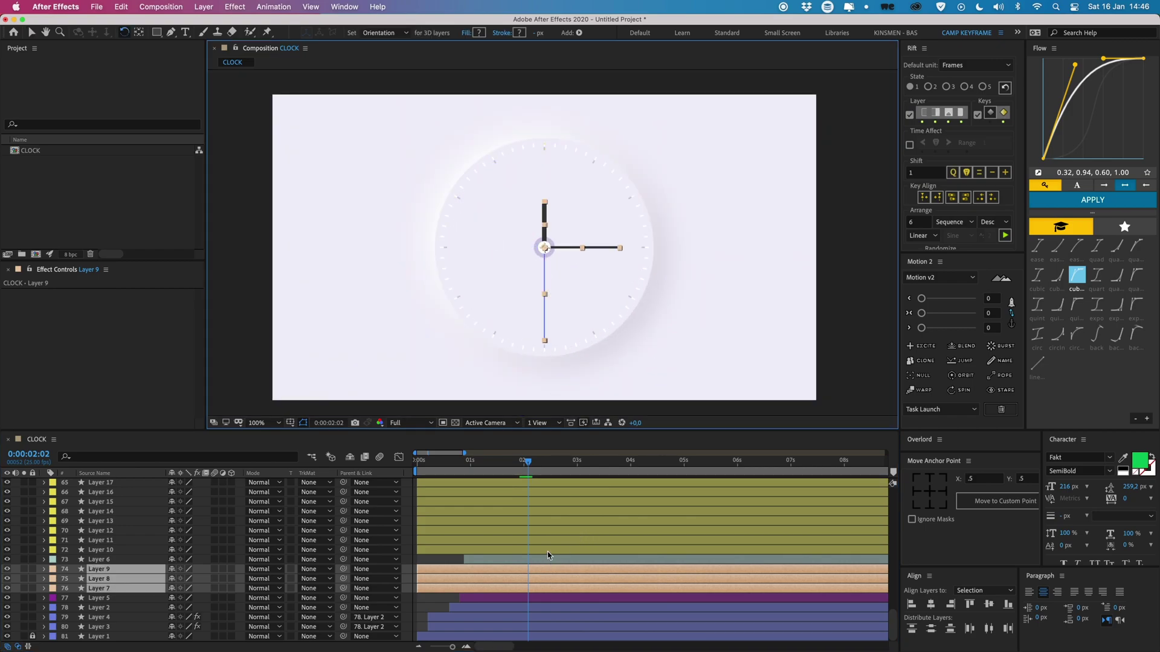
# Add rotation keyframes to Layers 7, 8 and 9 and shift them to about 0:00:03:03.
pyautogui.press('r')
pyautogui.click(72, 578)
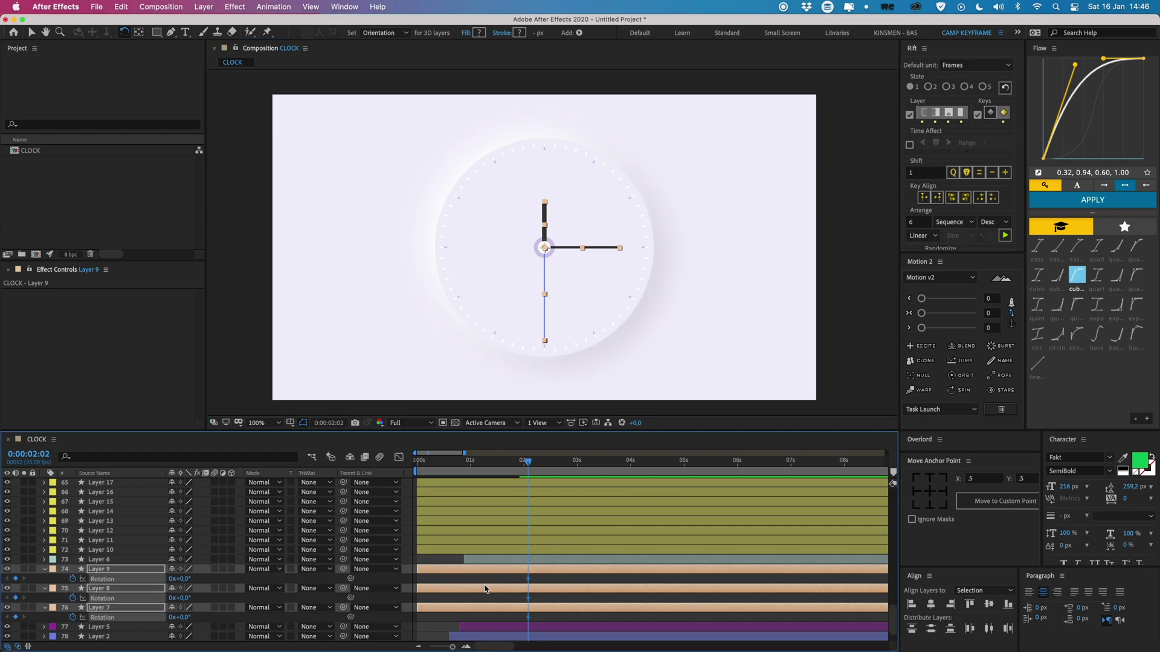
pyautogui.moveTo(528, 578); pyautogui.dragTo(584, 580)
# At 0:00:03:03, rotate the thick hand, Layer 7, to -22.3° and the thin dark hand, Layer 8, to -9.7°.
pyautogui.click(544, 212)
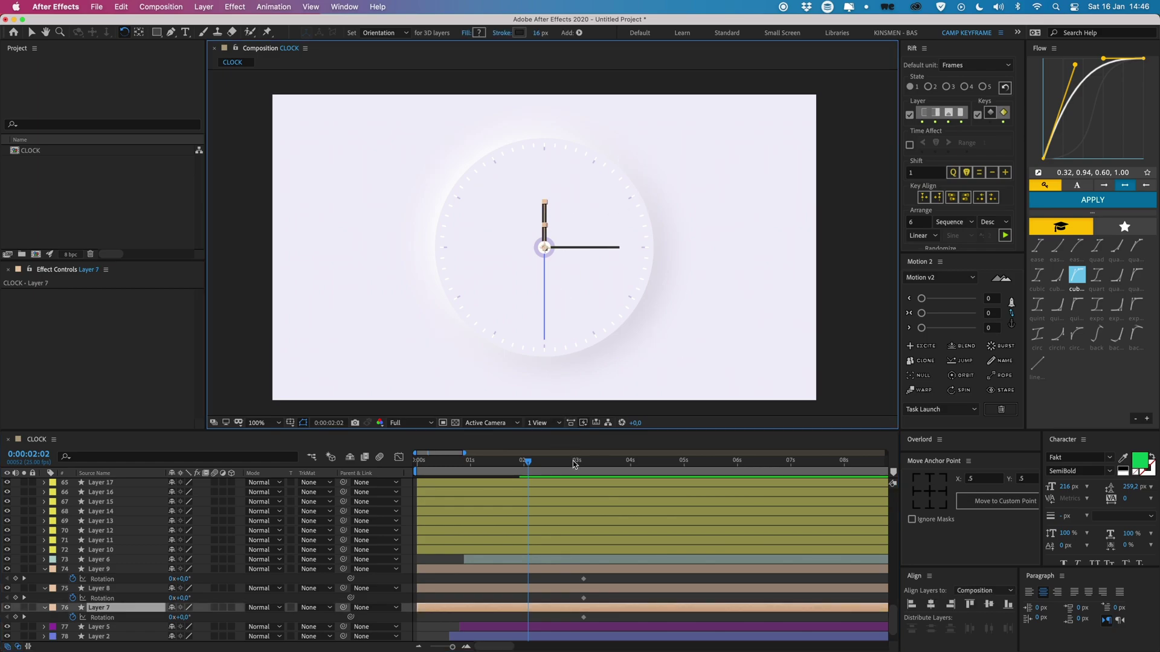
pyautogui.moveTo(574, 462); pyautogui.dragTo(581, 463)
pyautogui.moveTo(594, 270); pyautogui.dragTo(614, 242)
pyautogui.click(593, 576)
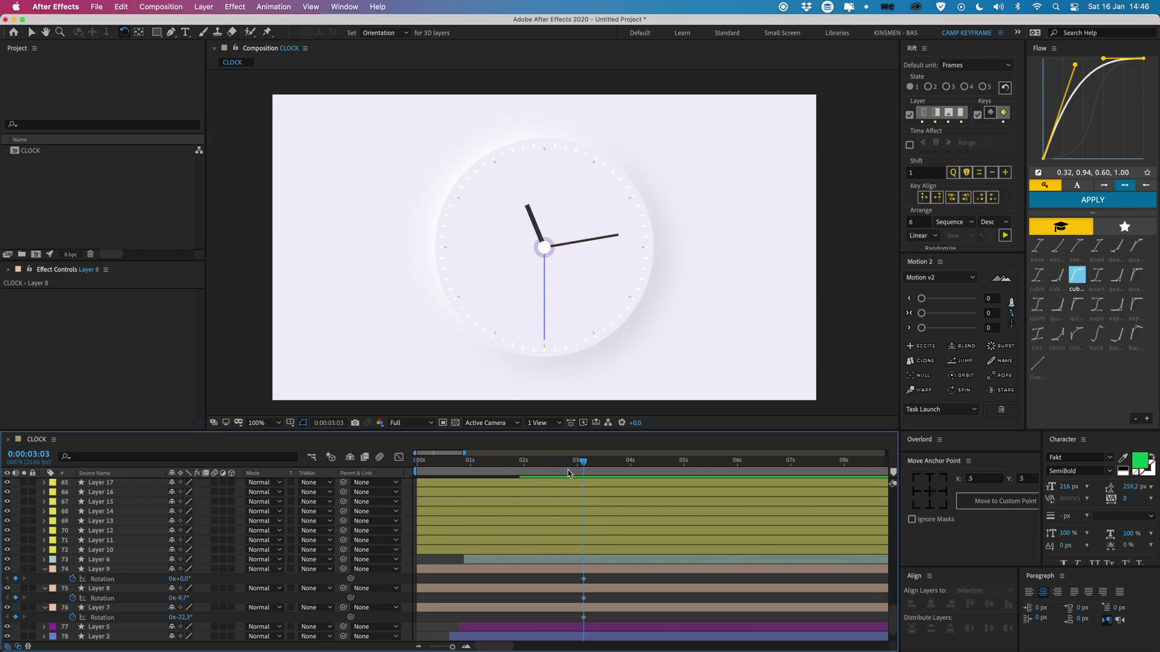
# At 0:00:02:04, rotate Layers 9, 8 and 7 to -324.3°, -320.6° and -311.2° and trim their layer starts to that frame.
pyautogui.moveTo(502, 208); pyautogui.dragTo(526, 280)
pyautogui.click(545, 320)
pyautogui.keyDown('shift'); pyautogui.click(549, 607); pyautogui.keyUp('shift')
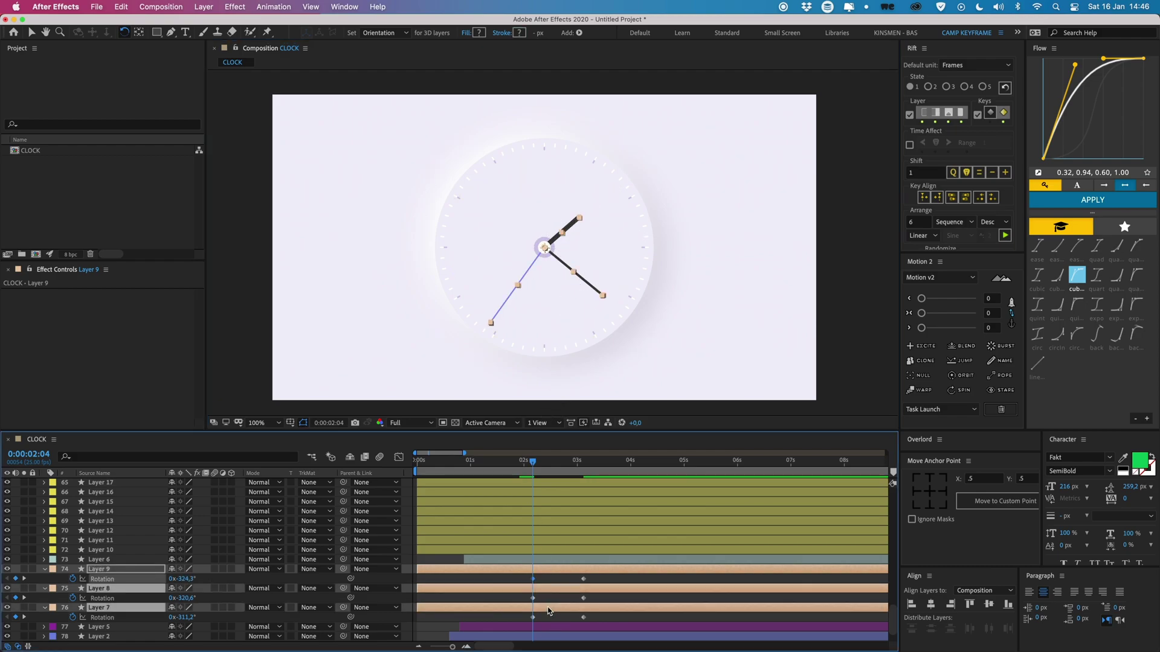
pyautogui.hotkey('alt', '[')
# Move the three hands' final rotation keyframes to about 0:00:04:01 and apply Easy Ease to all their rotation keyframes.
pyautogui.moveTo(566, 580); pyautogui.dragTo(529, 579)
pyautogui.rightClick(530, 581)
pyautogui.moveTo(580, 639)
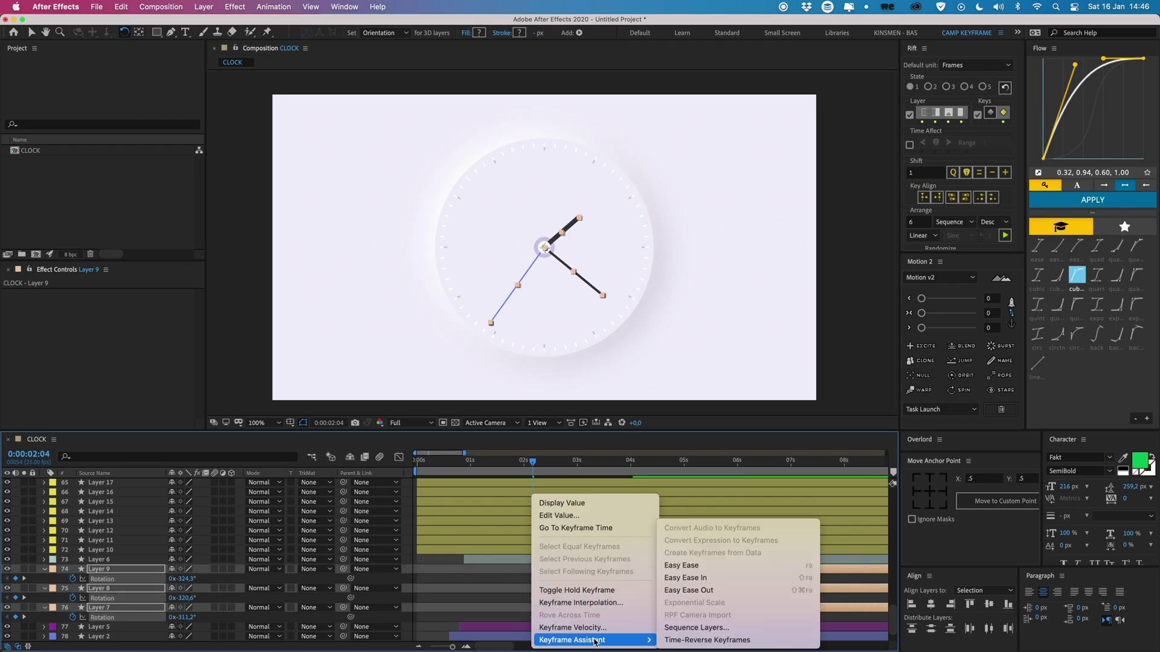
pyautogui.click(694, 566)
# Lengthen the ease handles of the hands' rotation in the speed graph, preview the motion and return to the layer bars.
pyautogui.click(398, 457)
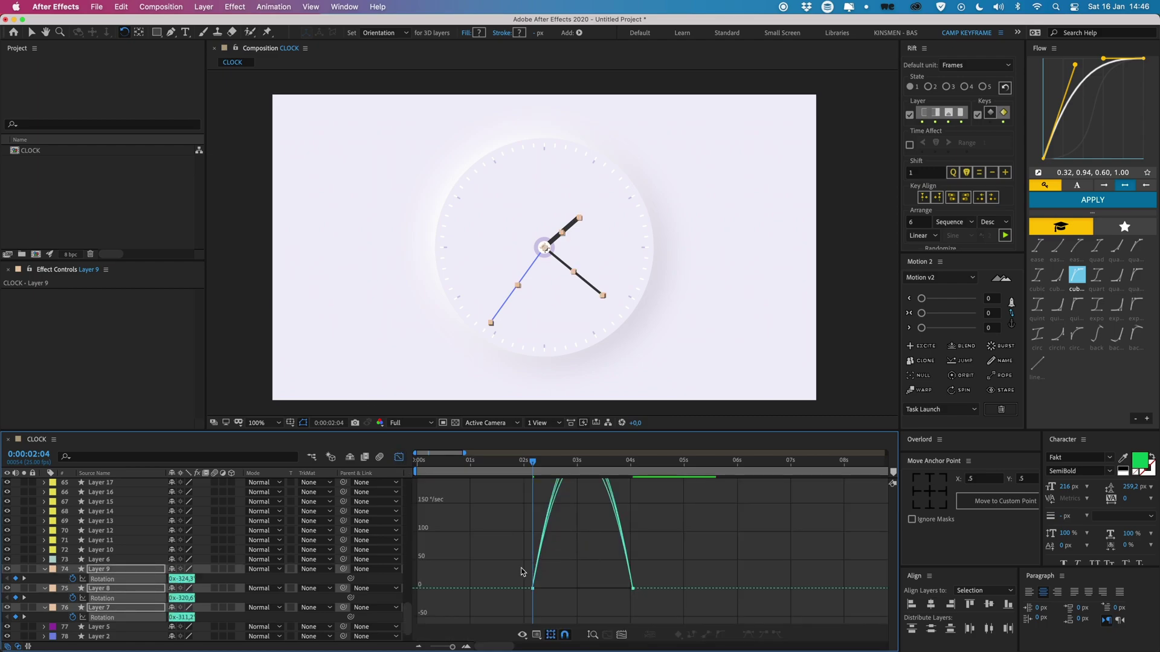
pyautogui.moveTo(549, 588); pyautogui.dragTo(590, 589)
pyautogui.press('space')
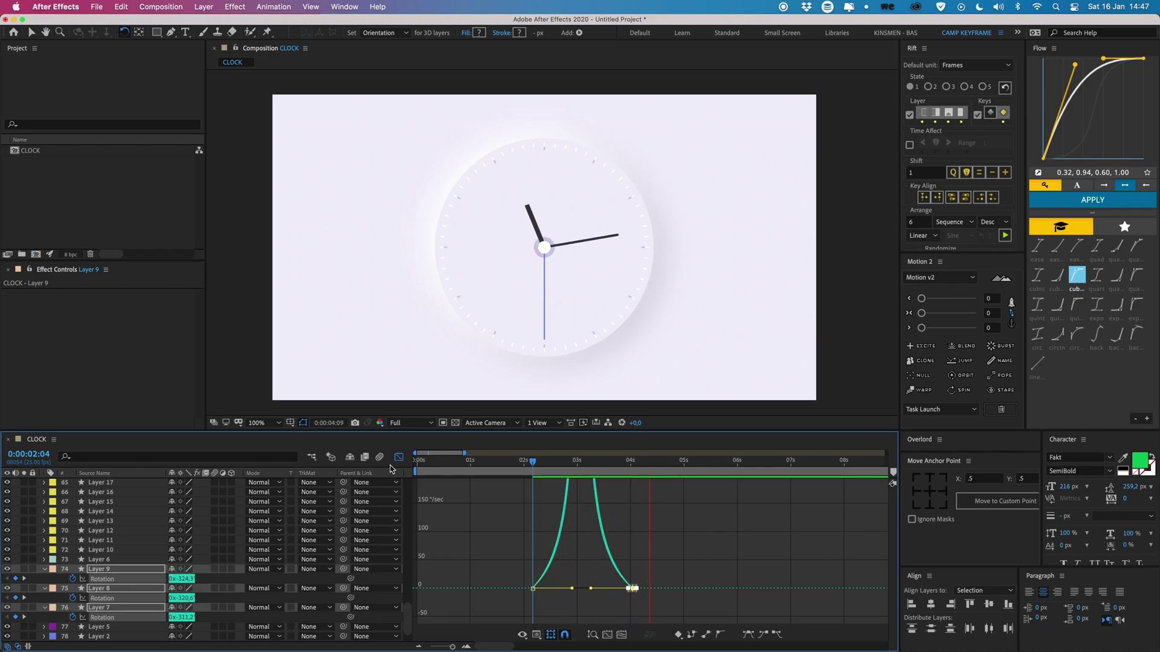
pyautogui.press('space')
pyautogui.hotkey('shift', 'F3')
pyautogui.click(554, 575)
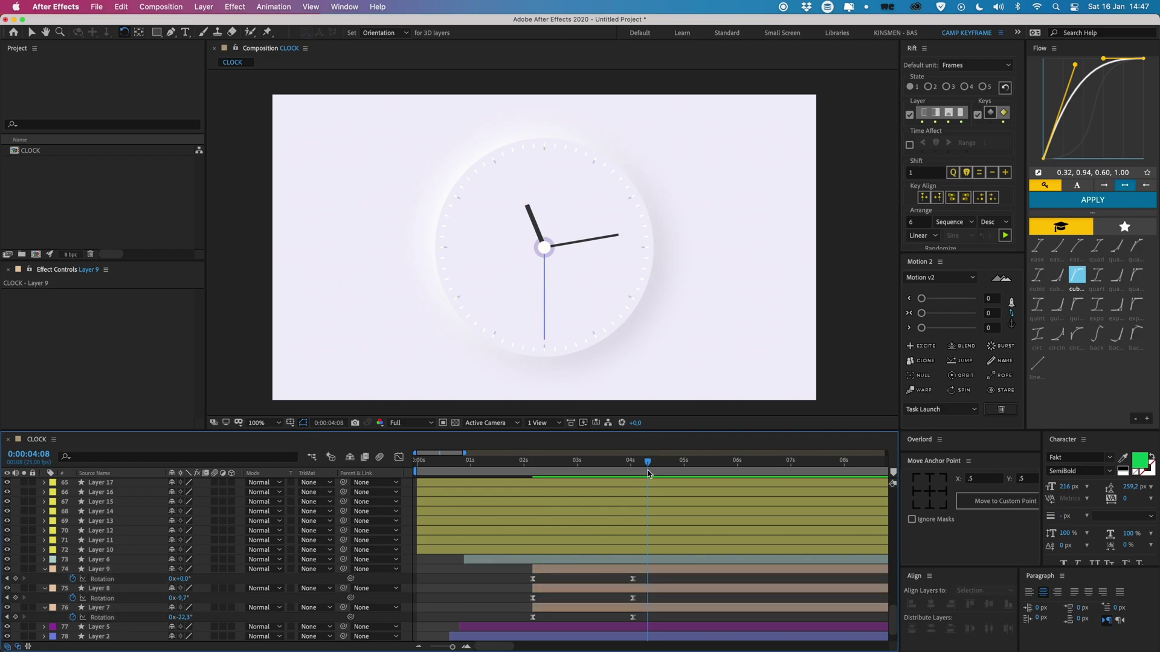
# Add Trim Paths to the blue second hand, Layer 9, and expose its properties.
pyautogui.click(615, 569)
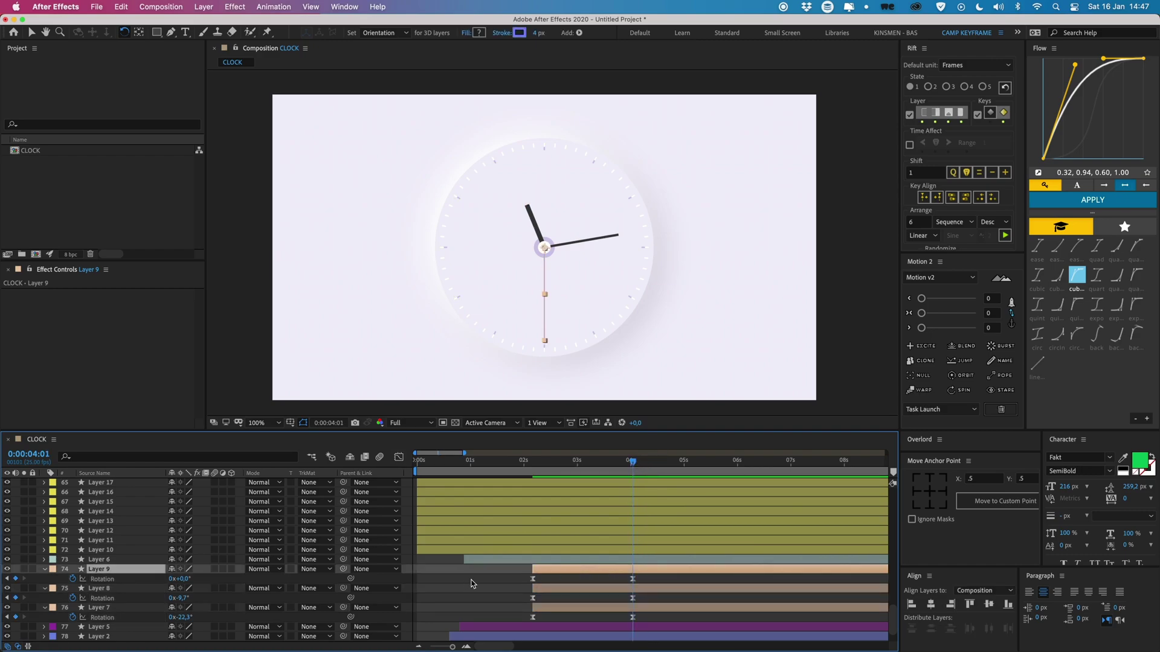
pyautogui.click(45, 570)
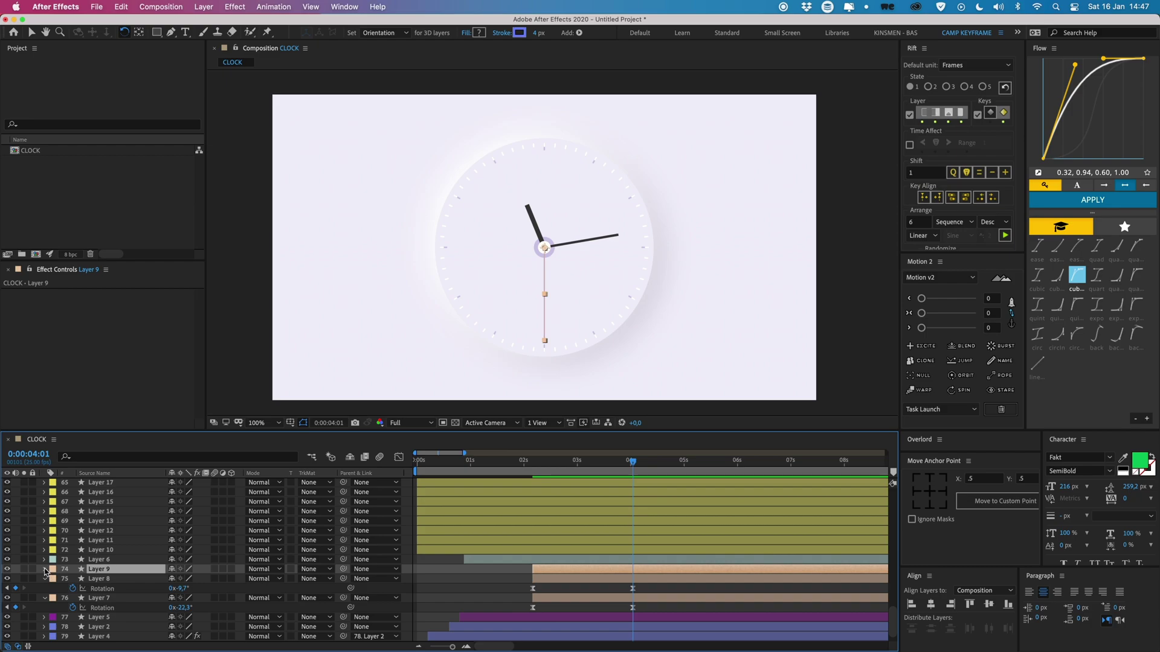
pyautogui.click(45, 570)
pyautogui.click(238, 580)
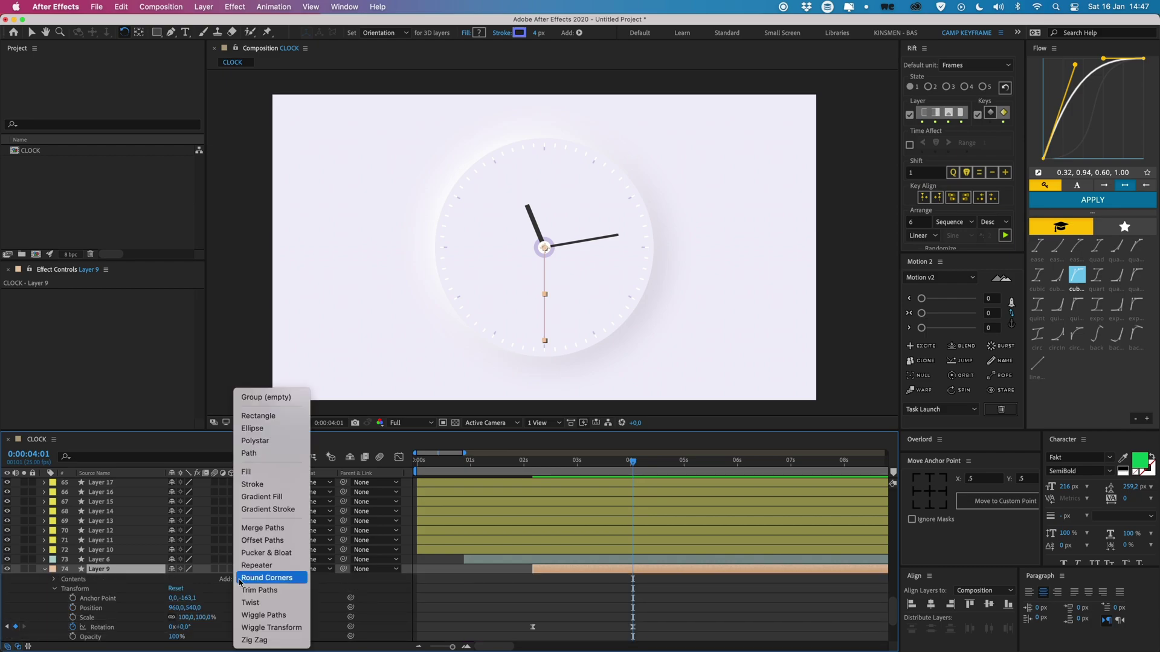
pyautogui.click(276, 594)
pyautogui.click(64, 599)
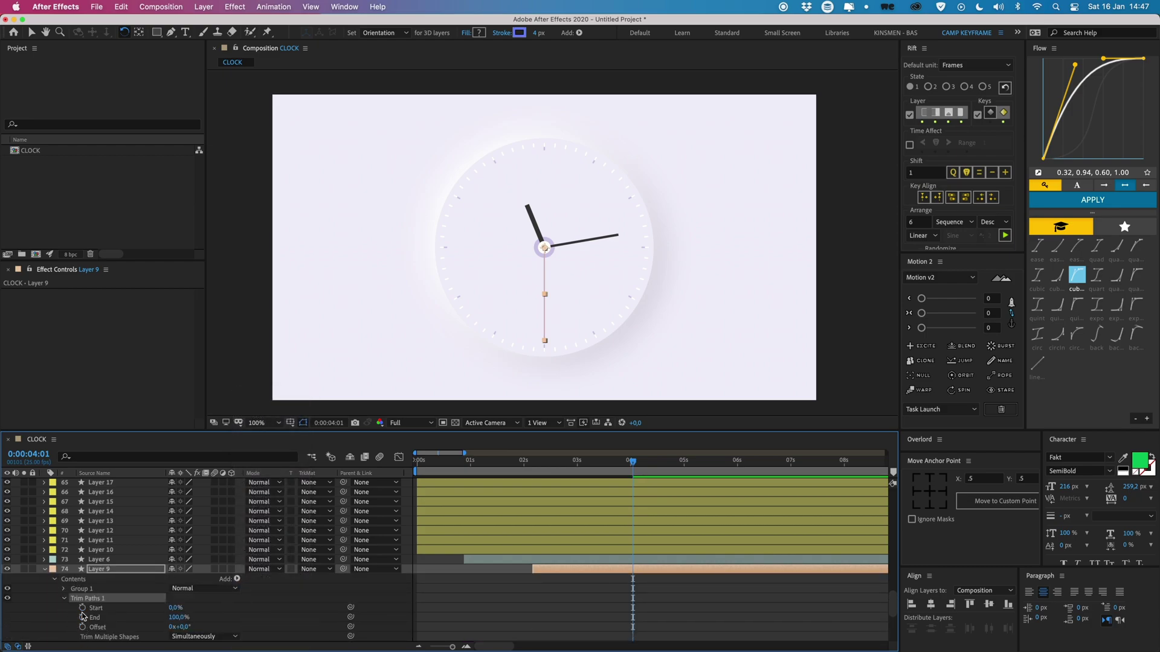
# Animate Layer 9's Trim Paths End from 0% at 0:00:02:20 to 100% at 0:00:04:01.
pyautogui.click(83, 617)
pyautogui.moveTo(632, 461); pyautogui.dragTo(567, 462)
pyautogui.moveTo(175, 617); pyautogui.dragTo(103, 618)
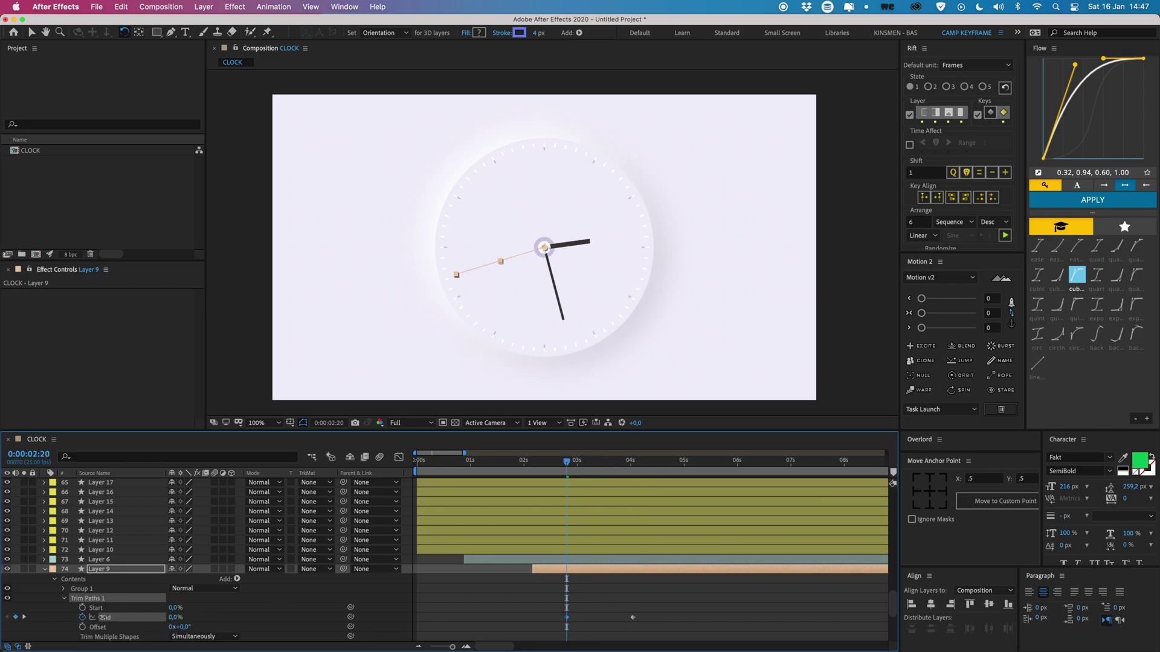
pyautogui.click(586, 617)
# Retime Layer 9's Trim Paths End keyframes so the pair starts with the layer at about 0:00:02:04.
pyautogui.moveTo(567, 464); pyautogui.dragTo(671, 467)
pyautogui.moveTo(653, 609); pyautogui.dragTo(556, 629)
pyautogui.moveTo(568, 617); pyautogui.dragTo(594, 618)
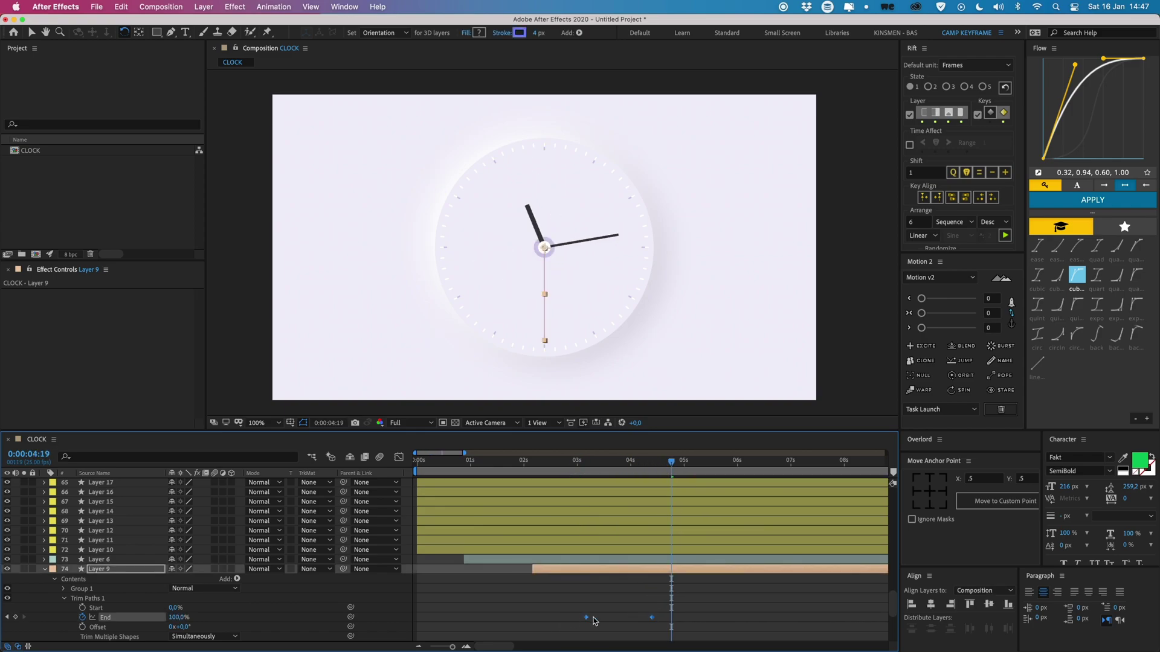
pyautogui.press('F2')
pyautogui.moveTo(674, 464)
pyautogui.mouseDown()
pyautogui.moveTo(720, 465)
pyautogui.moveTo(671, 465)
pyautogui.mouseUp()
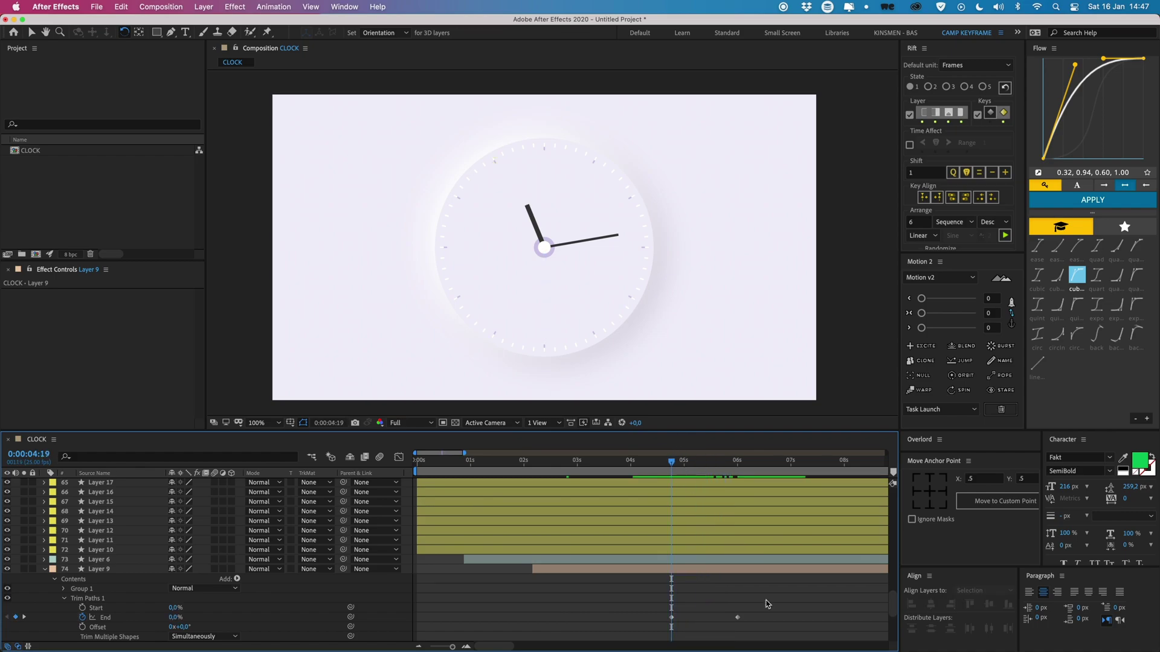
pyautogui.moveTo(786, 595); pyautogui.dragTo(542, 616)
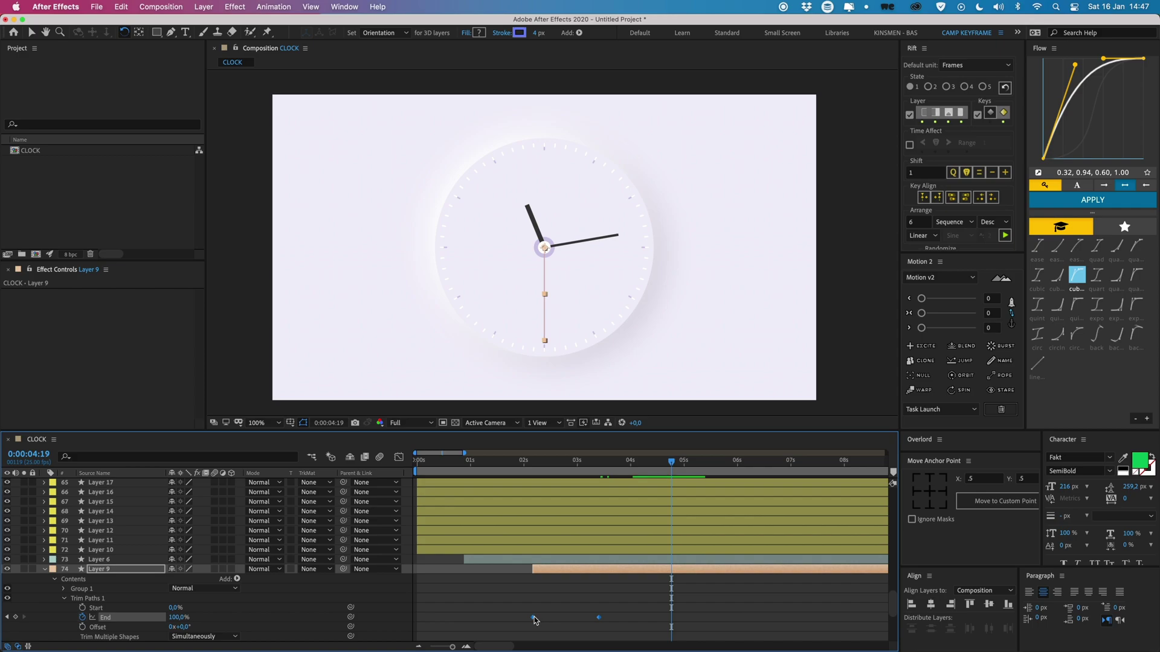
# Apply Easy Ease to Layer 9's Trim Paths End keyframes, lengthen their speed graph handles and preview from 0:00:02:02.
pyautogui.rightClick(534, 620)
pyautogui.moveTo(604, 635)
pyautogui.click(694, 567)
pyautogui.hotkey('shift', 'F3')
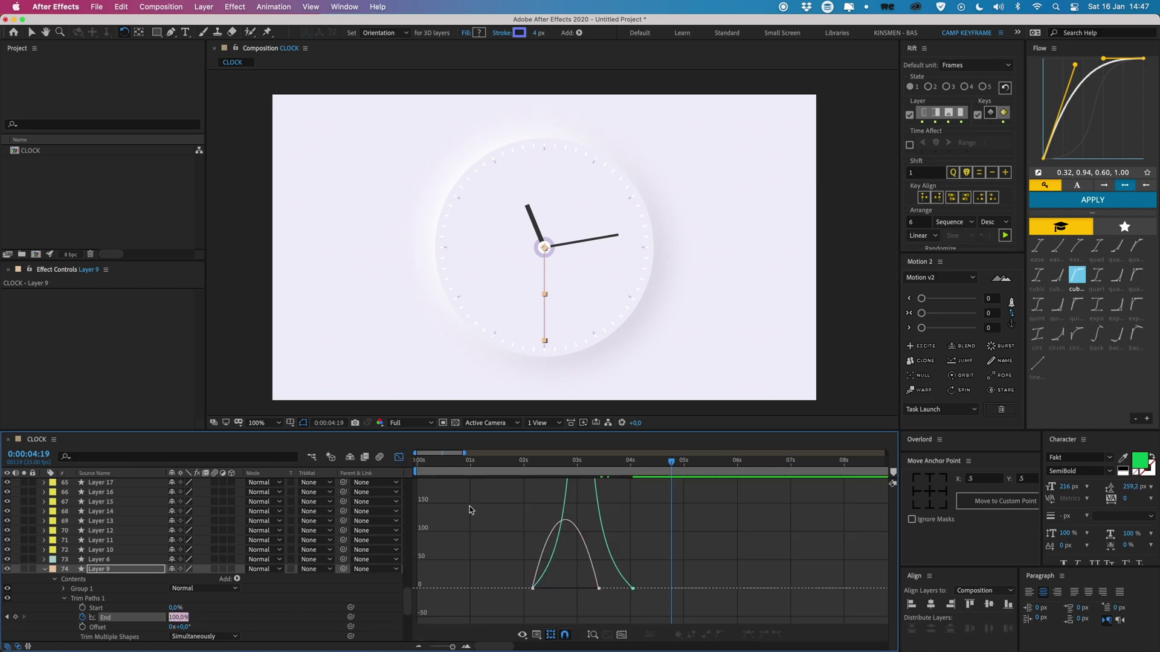
pyautogui.click(533, 589)
pyautogui.moveTo(544, 589); pyautogui.dragTo(577, 589)
pyautogui.click(528, 463)
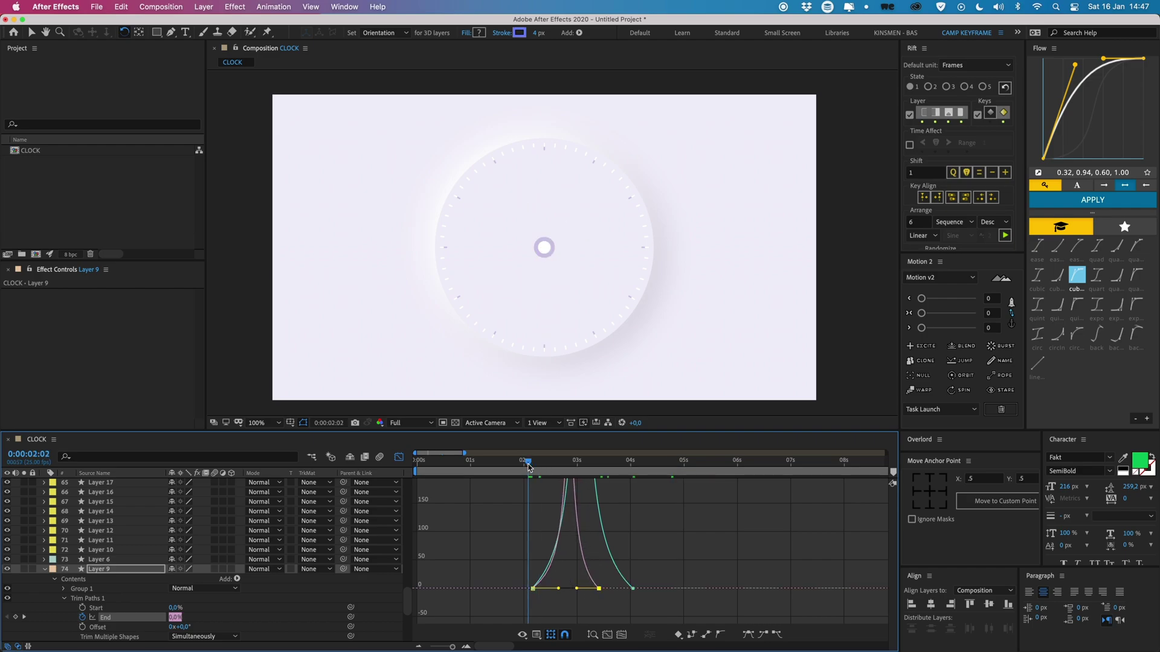
pyautogui.press('space')
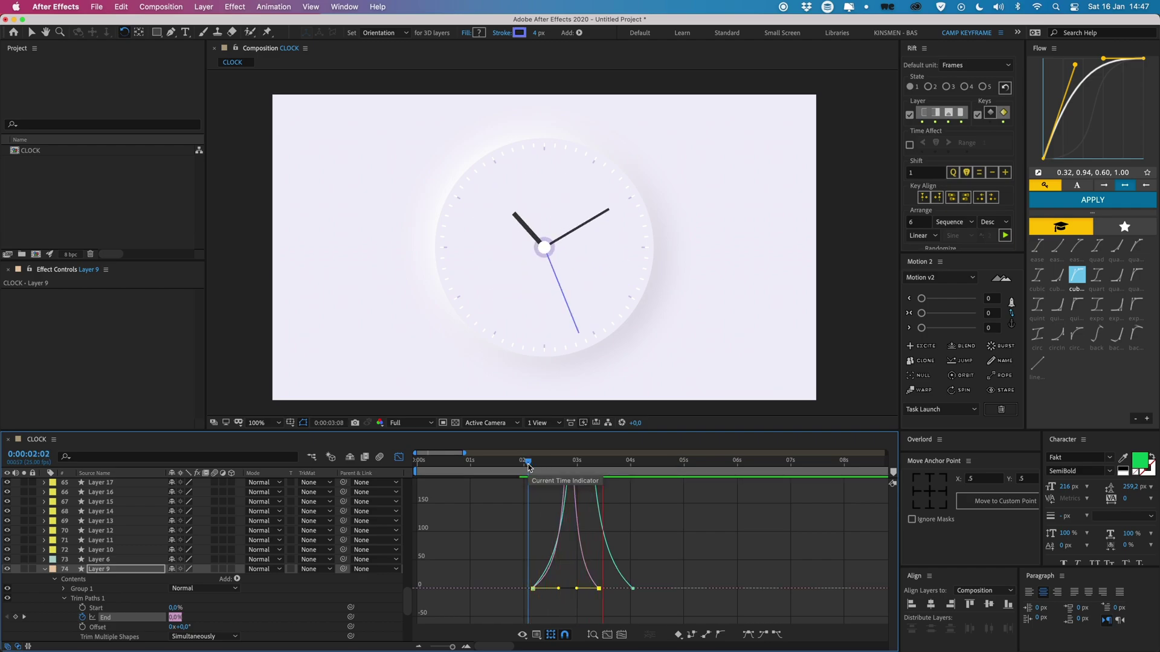
# Leave the graph view and retime Layer 9's End keyframes to about 0:00:02:19 and 0:00:04:04.
pyautogui.click(399, 457)
pyautogui.moveTo(599, 618); pyautogui.dragTo(607, 617)
pyautogui.moveTo(639, 607); pyautogui.dragTo(565, 618)
pyautogui.click(520, 595)
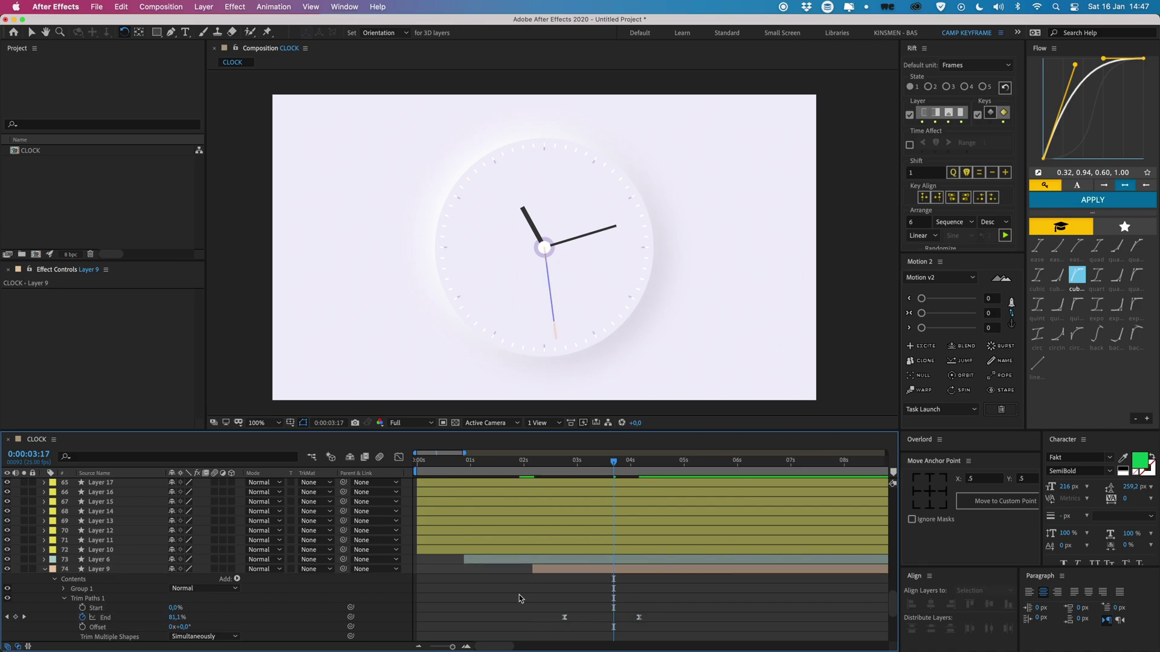
# Copy Layer 9's animated Trim Paths onto Layers 8 and 7 at 0:00:02:19, reveal the keyframes and preview the hands.
pyautogui.click(103, 600)
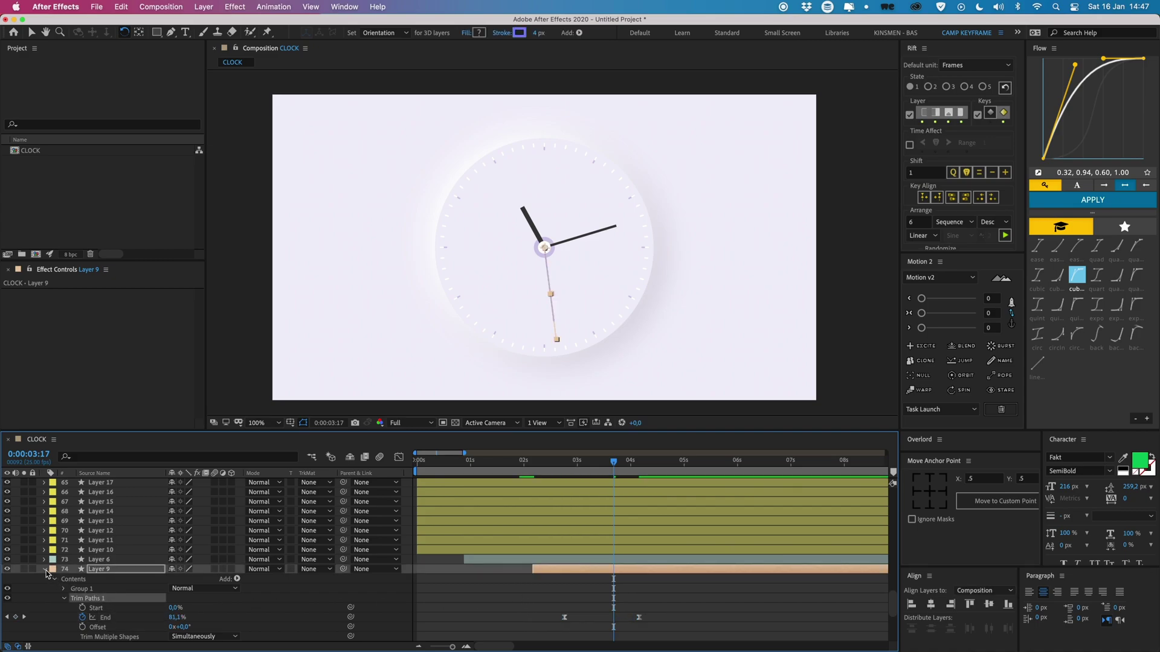
pyautogui.scroll(-4, 473, 574)
pyautogui.moveTo(579, 466); pyautogui.dragTo(570, 466)
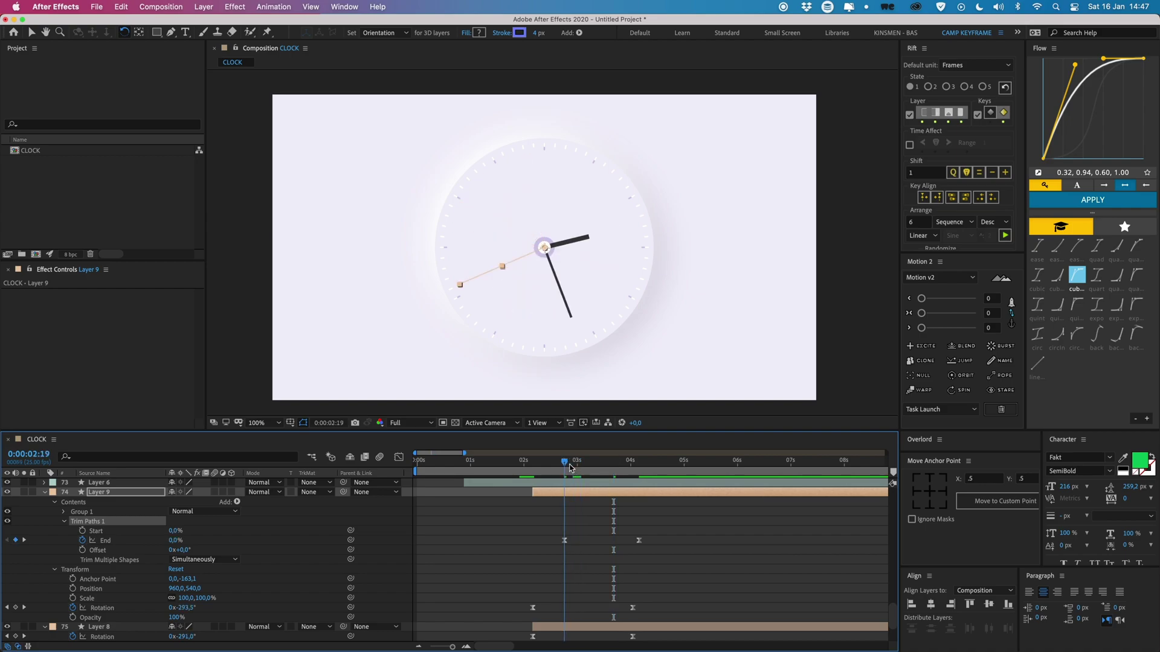
pyautogui.scroll(-3, 586, 583)
pyautogui.click(583, 560)
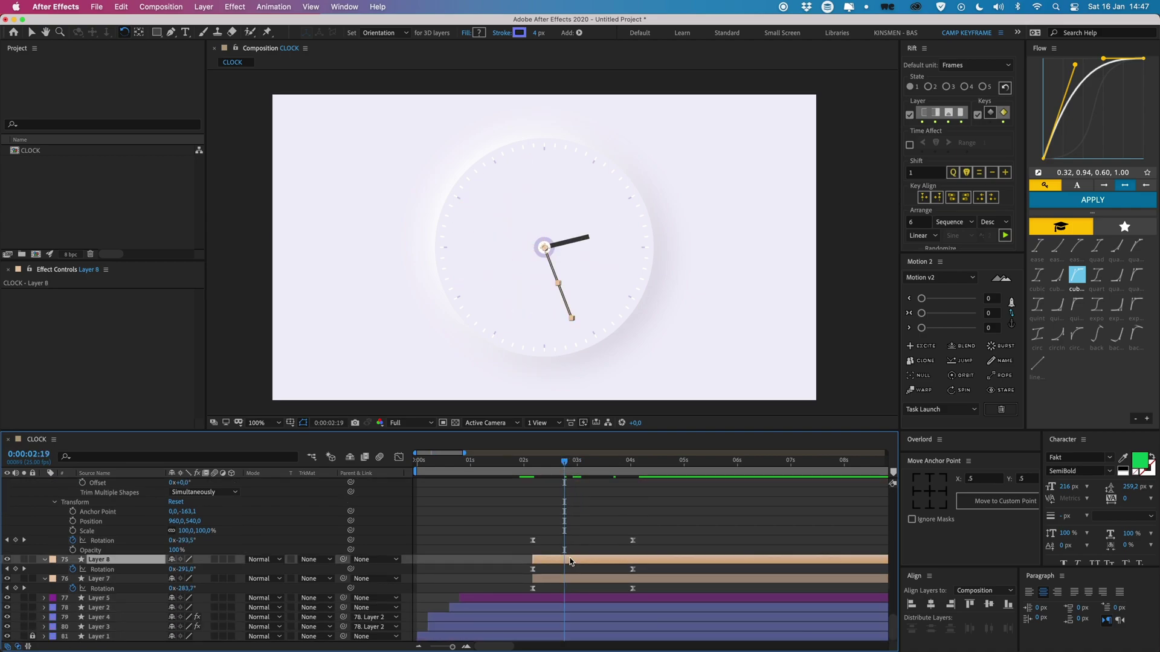
pyautogui.keyDown('shift'); pyautogui.click(575, 580); pyautogui.keyUp('shift')
pyautogui.press('super+v')
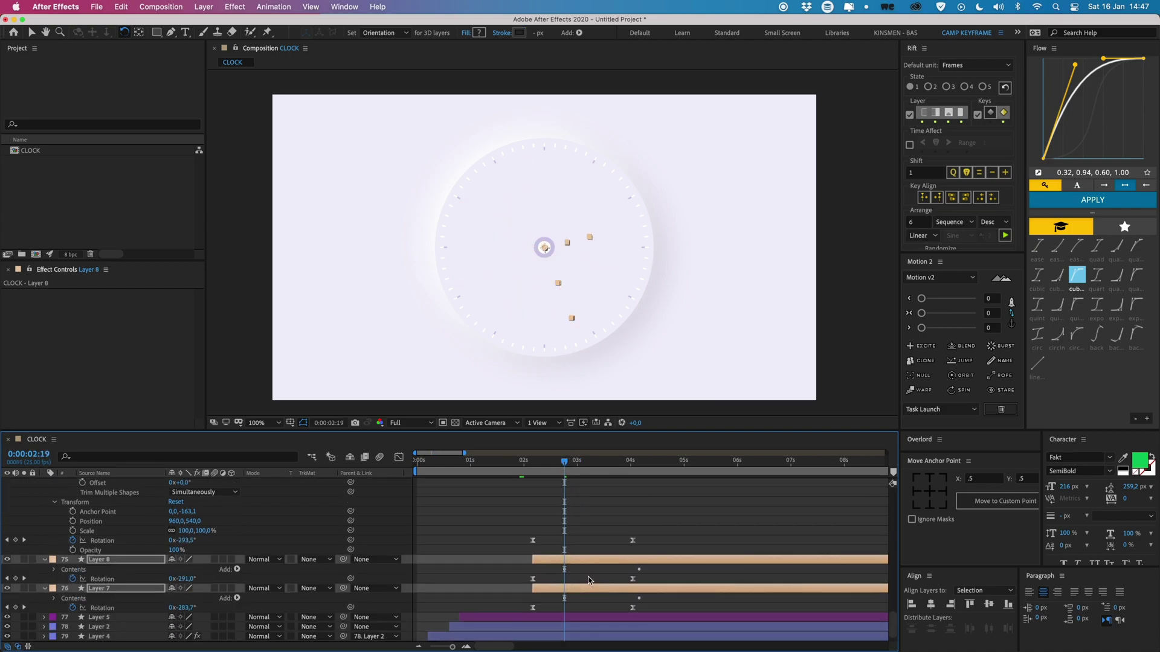
pyautogui.press('u')
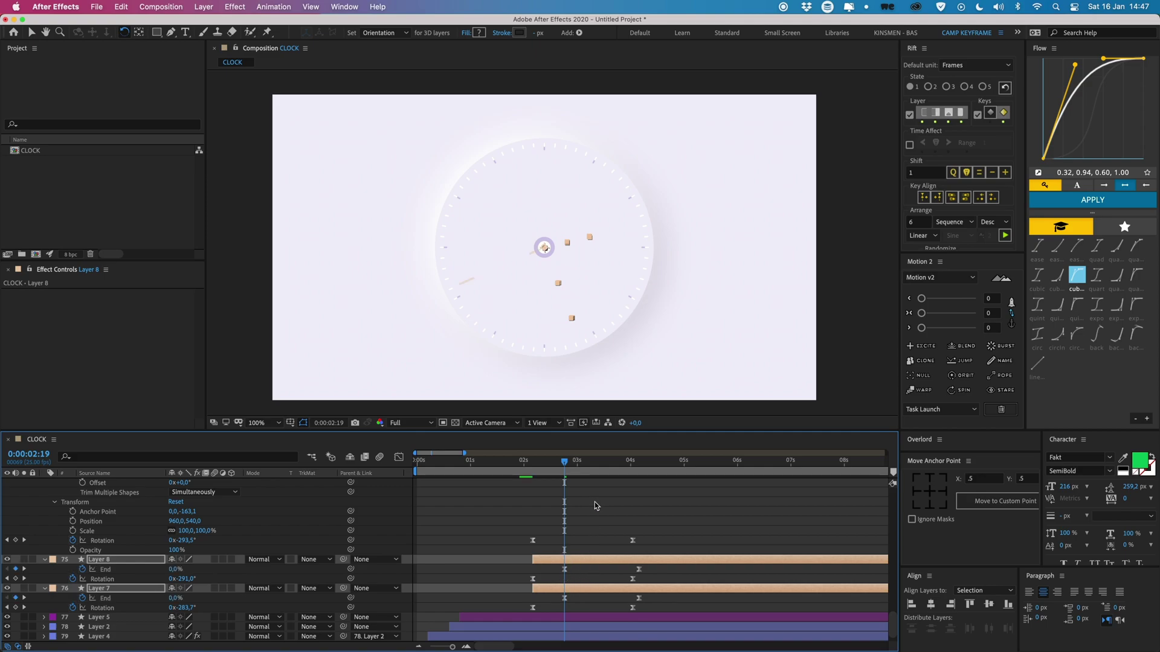
pyautogui.click(594, 502)
pyautogui.press('space')
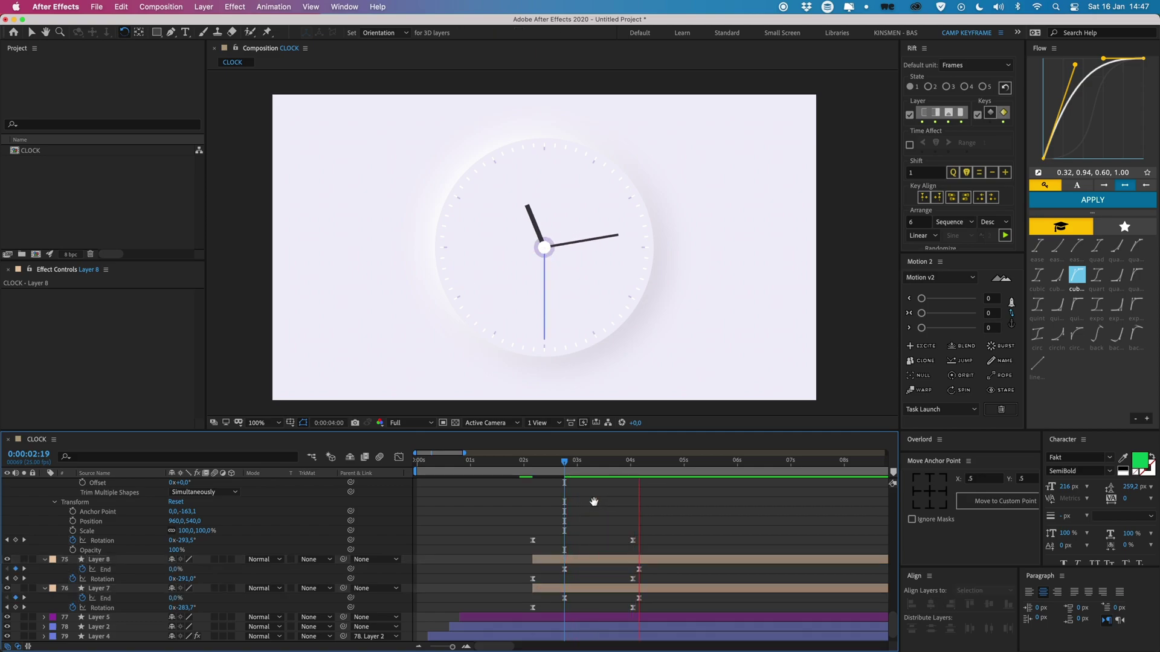
# Show only the End keyframes of Layers 7, 8 and 9, shift them earlier to start at about 0:00:02:09, and preview.
pyautogui.press('super+a')
pyautogui.scroll(5, 589, 517)
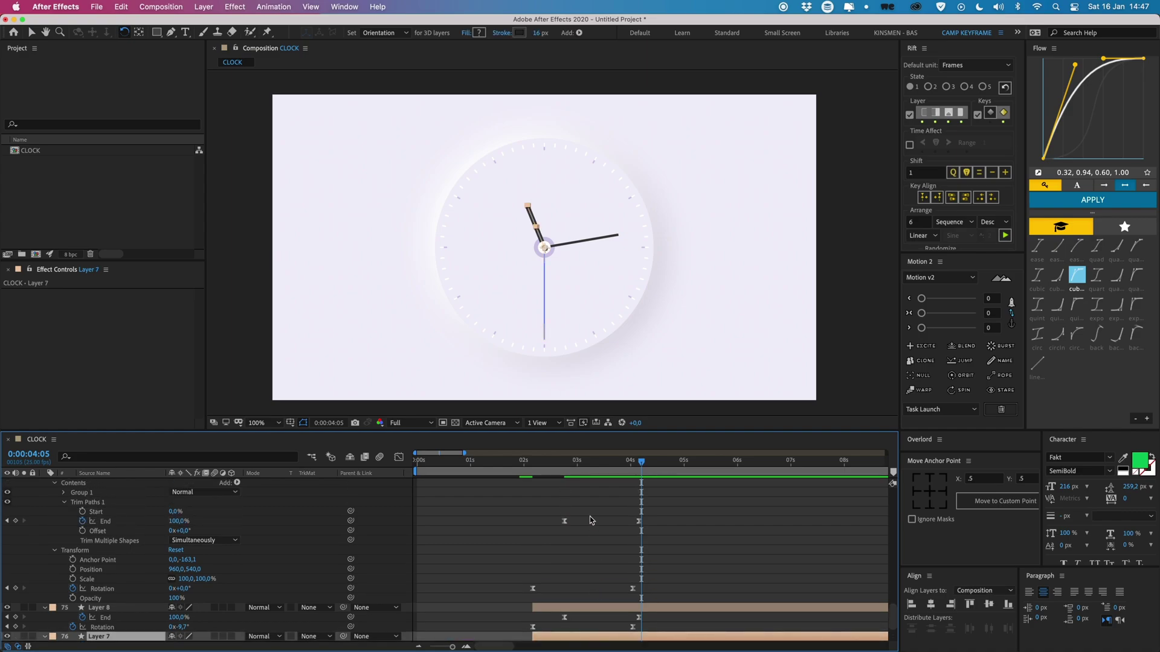
pyautogui.press('u')
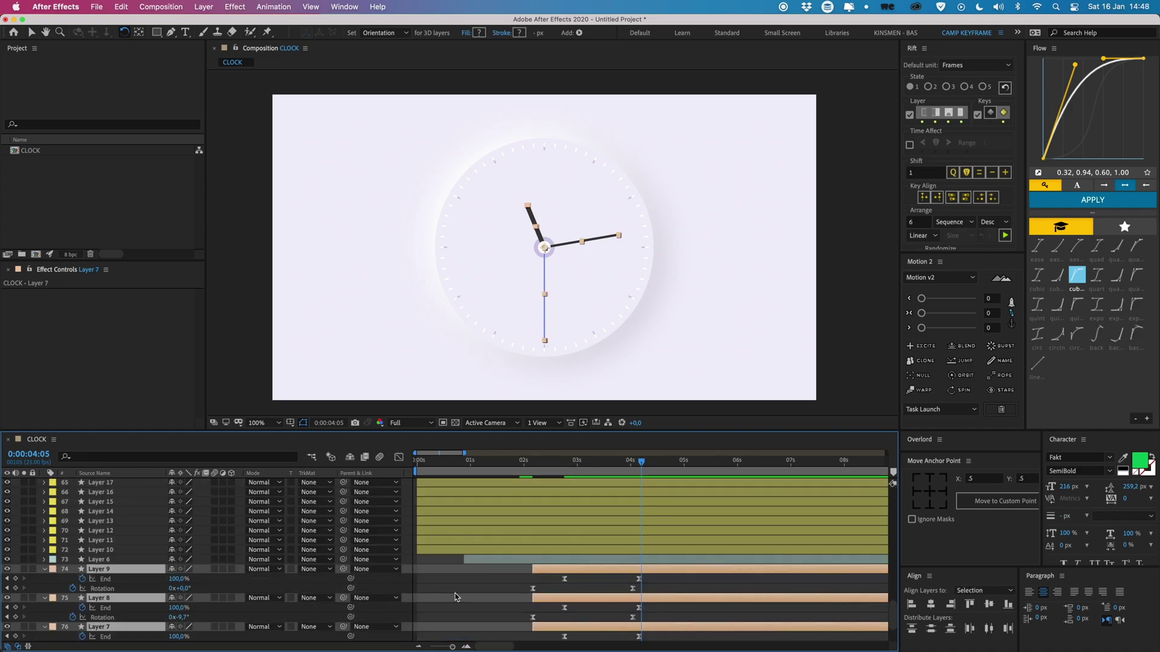
pyautogui.hotkey('shift', 'r')
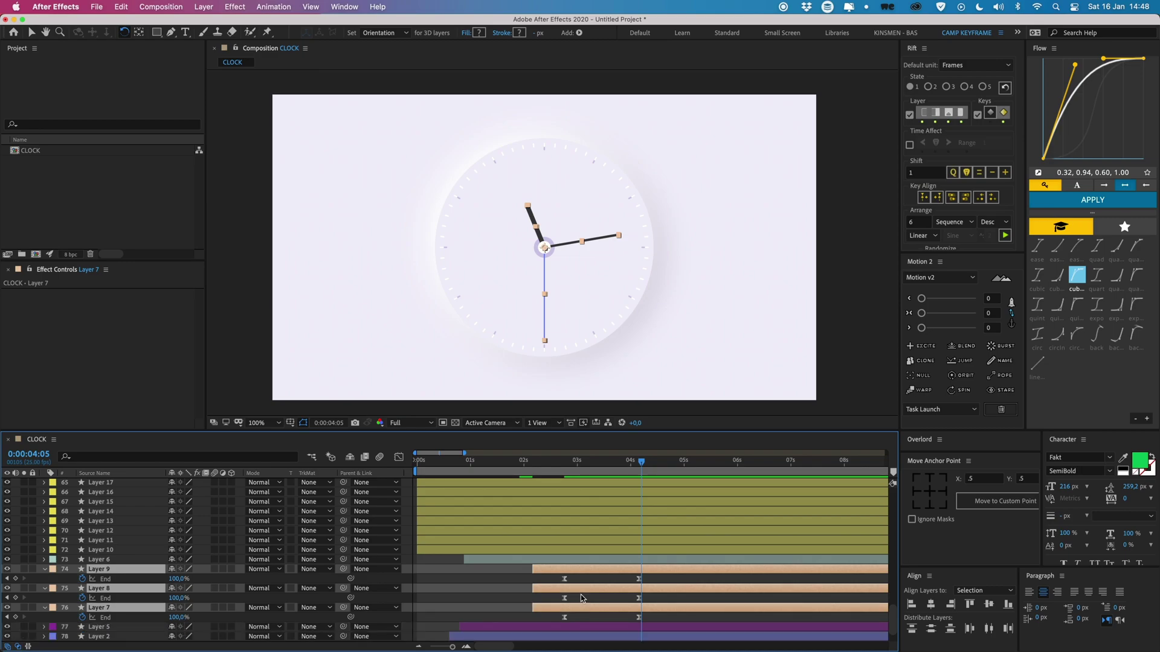
pyautogui.moveTo(548, 577); pyautogui.dragTo(611, 616)
pyautogui.click(541, 464)
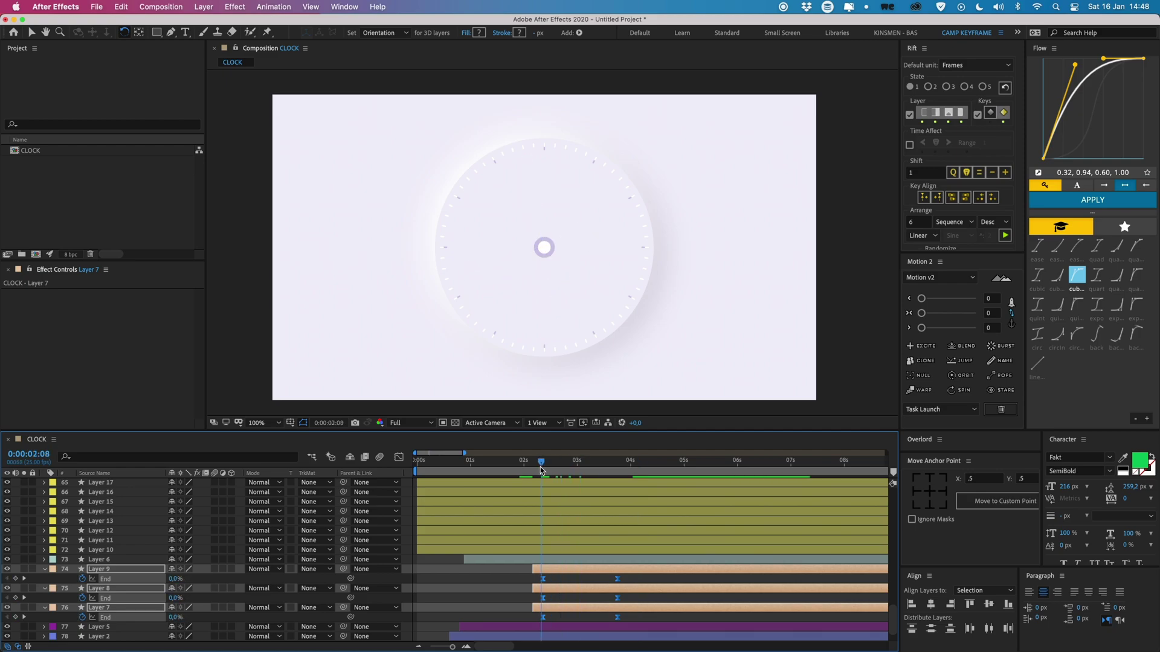
pyautogui.press('space')
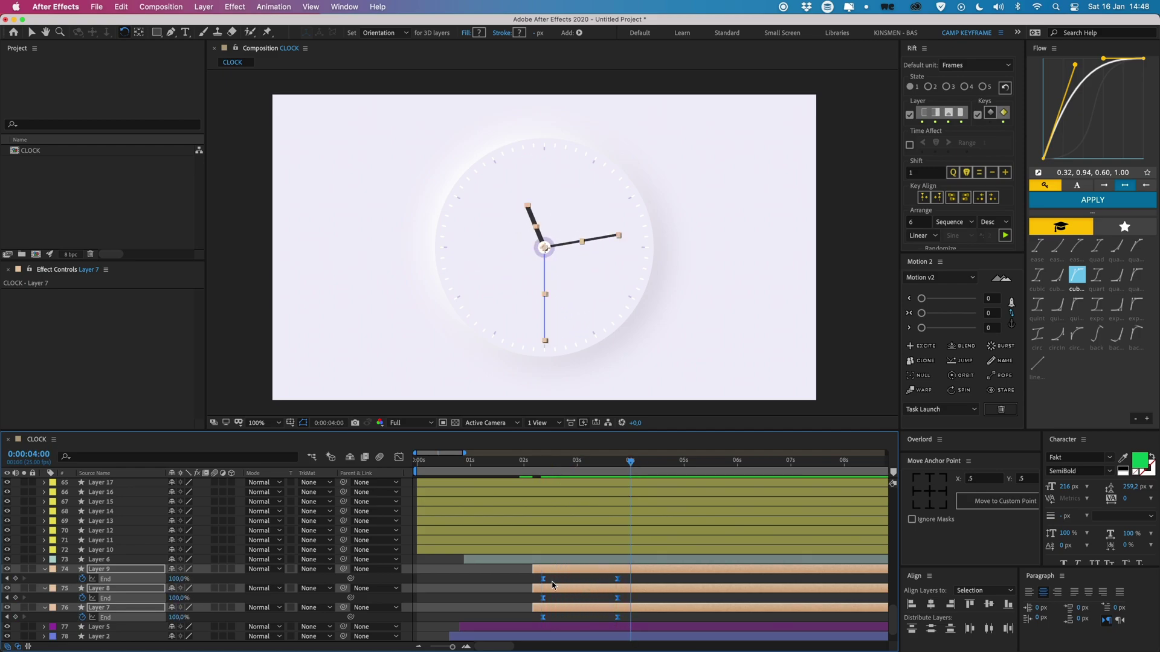
# Stagger the hands by shifting Layer 8 about three frames and Layer 9 about five frames later than Layer 7.
pyautogui.click(554, 590)
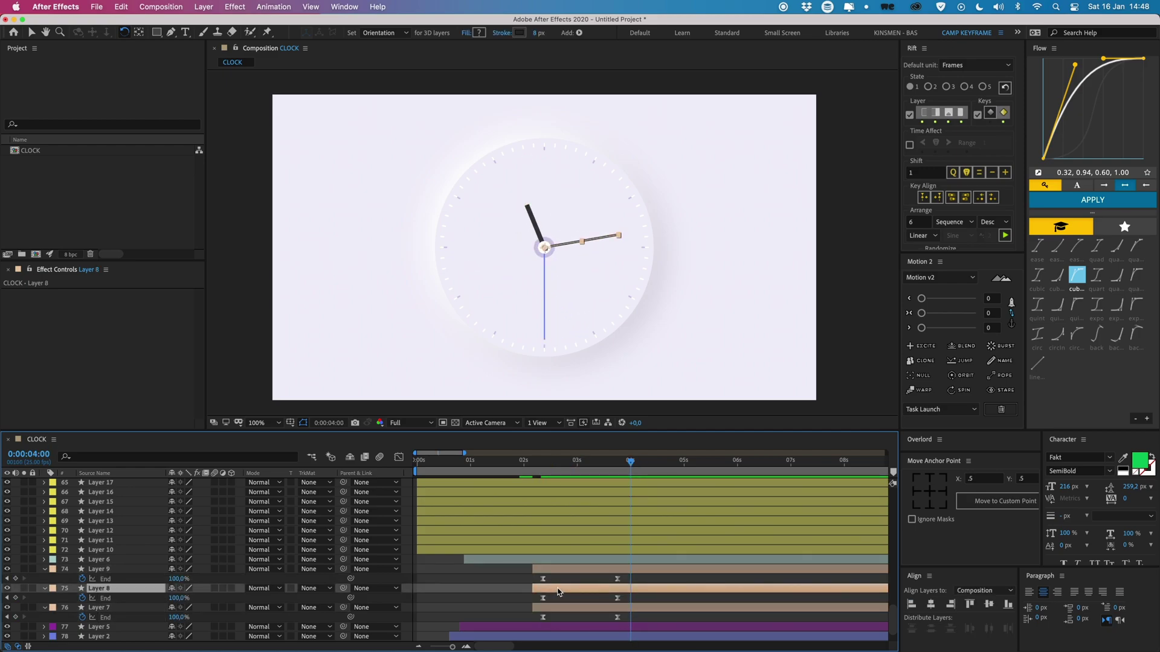
pyautogui.moveTo(554, 591); pyautogui.dragTo(568, 569)
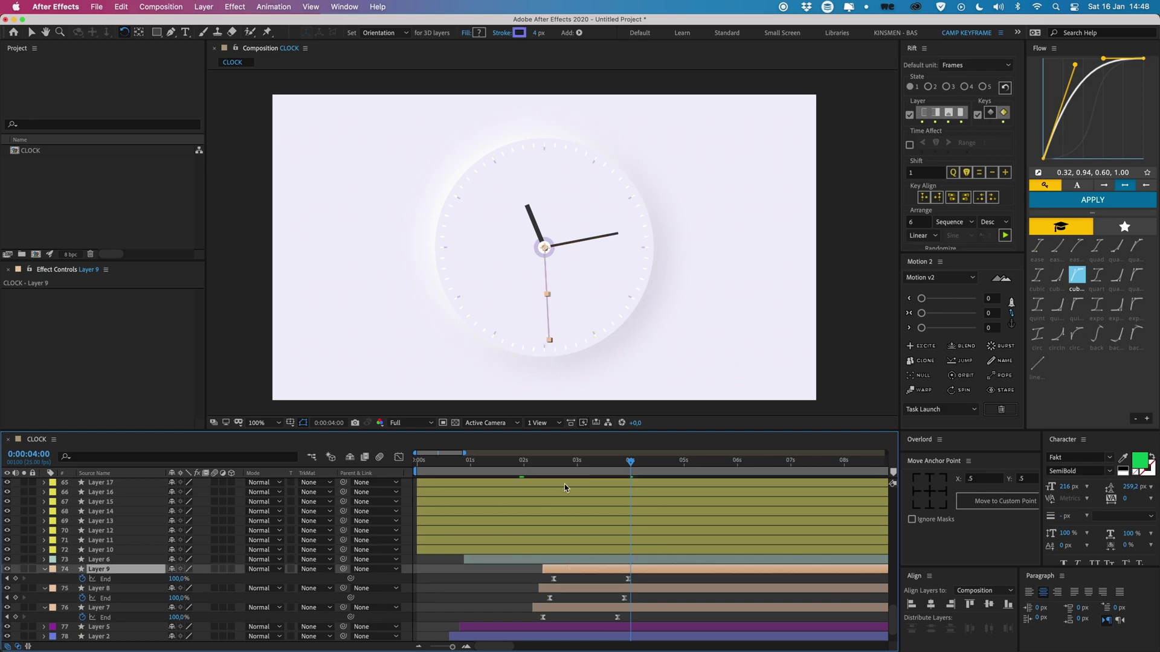
# Reveal the End and Rotation keyframes of Layers 7, 8 and 9 and move their final keyframes about seven frames earlier.
pyautogui.click(515, 466)
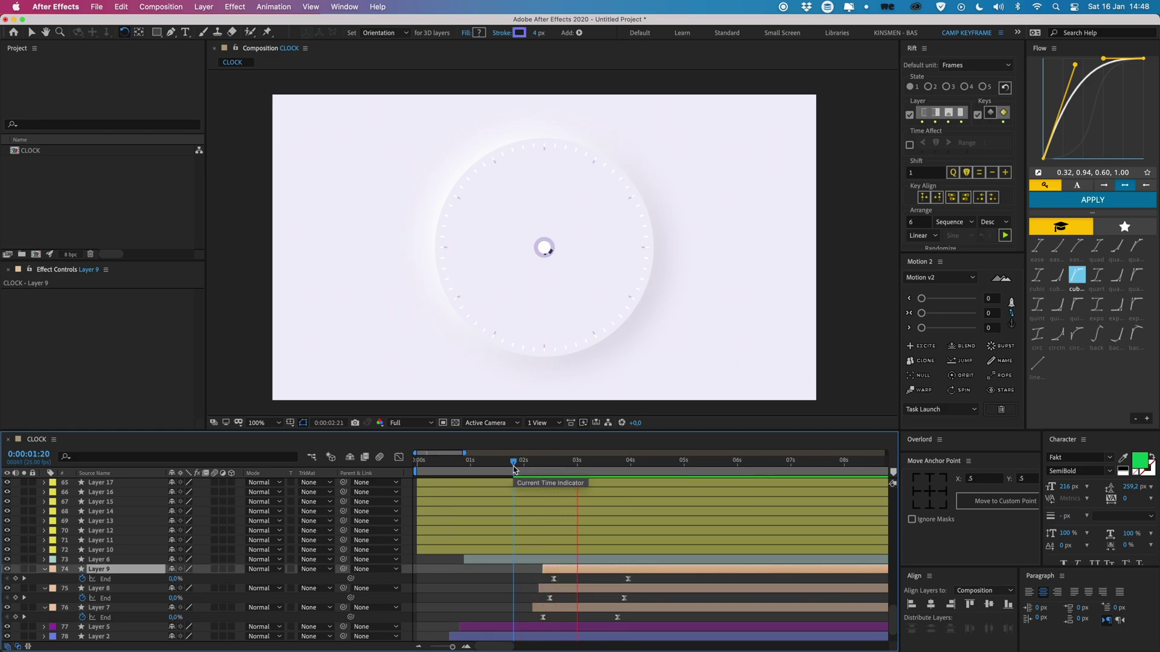
pyautogui.press('space')
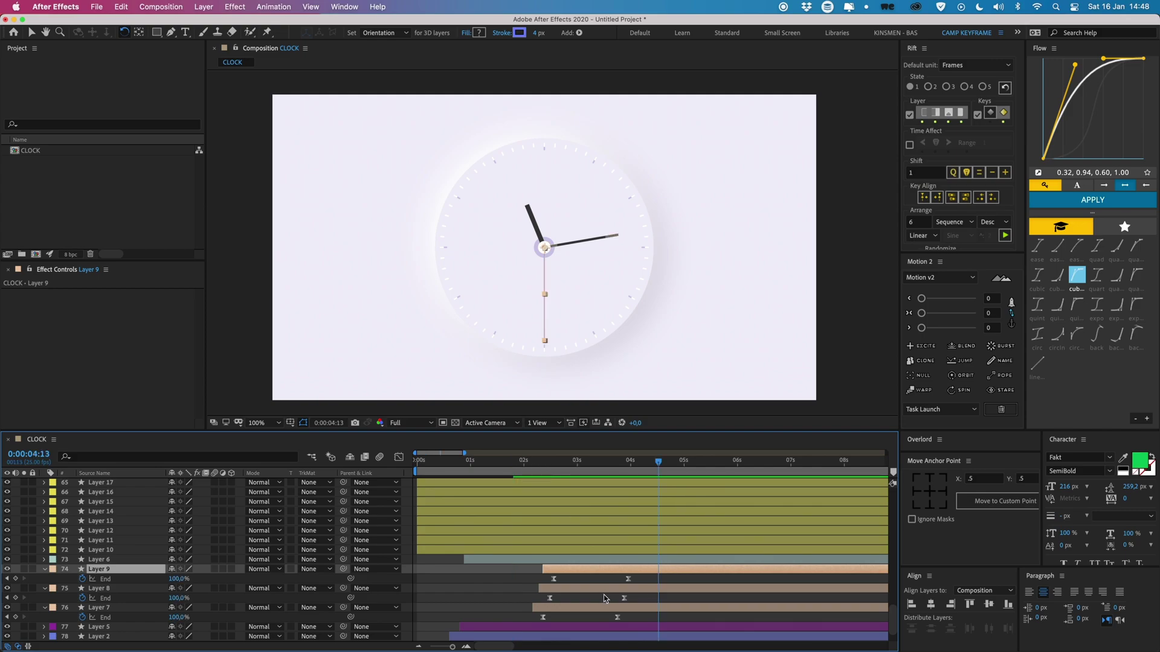
pyautogui.keyDown('shift'); pyautogui.click(635, 608); pyautogui.keyUp('shift')
pyautogui.press('u')
pyautogui.press('u')
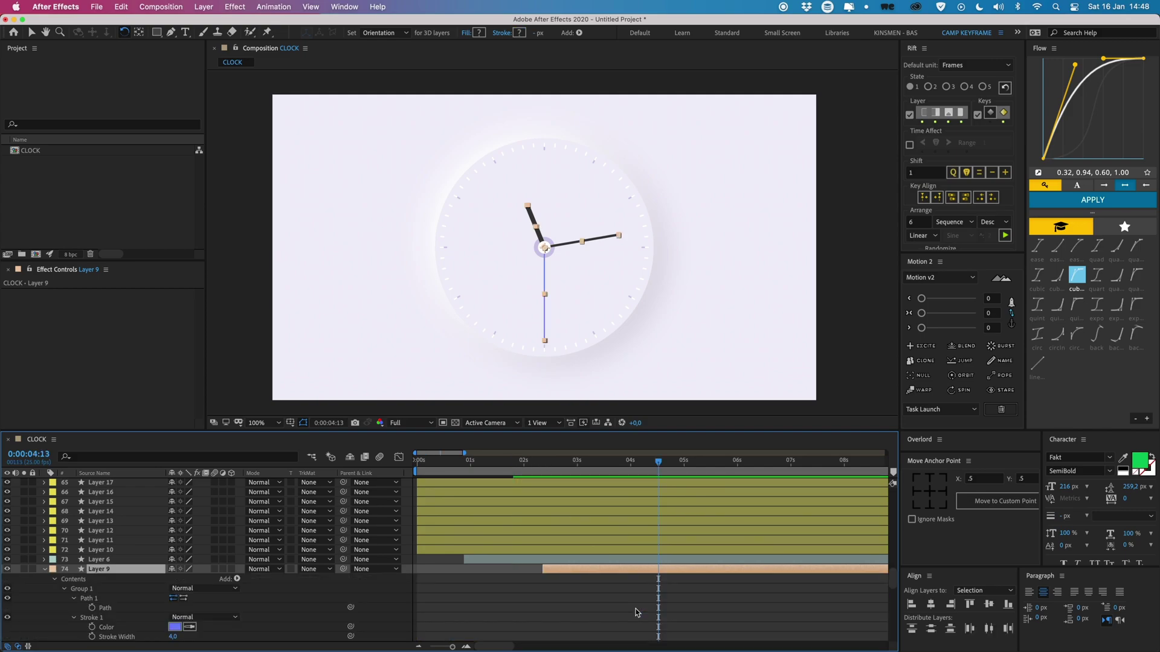
pyautogui.press('u')
pyautogui.scroll(-2, 647, 583)
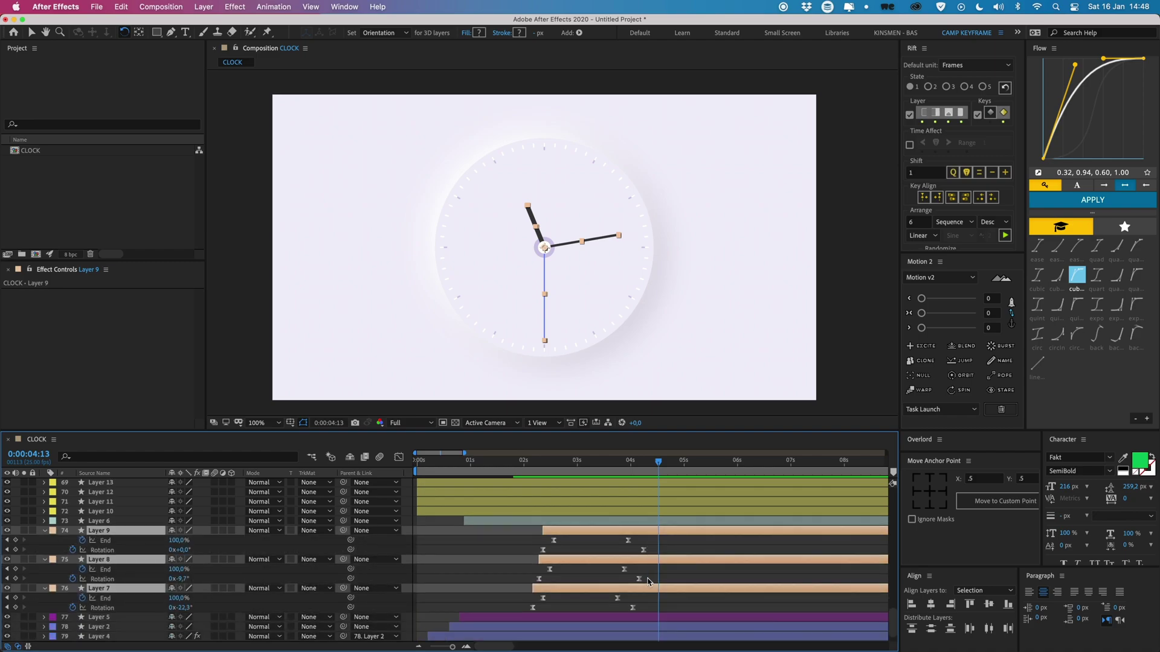
pyautogui.moveTo(661, 542); pyautogui.dragTo(618, 609)
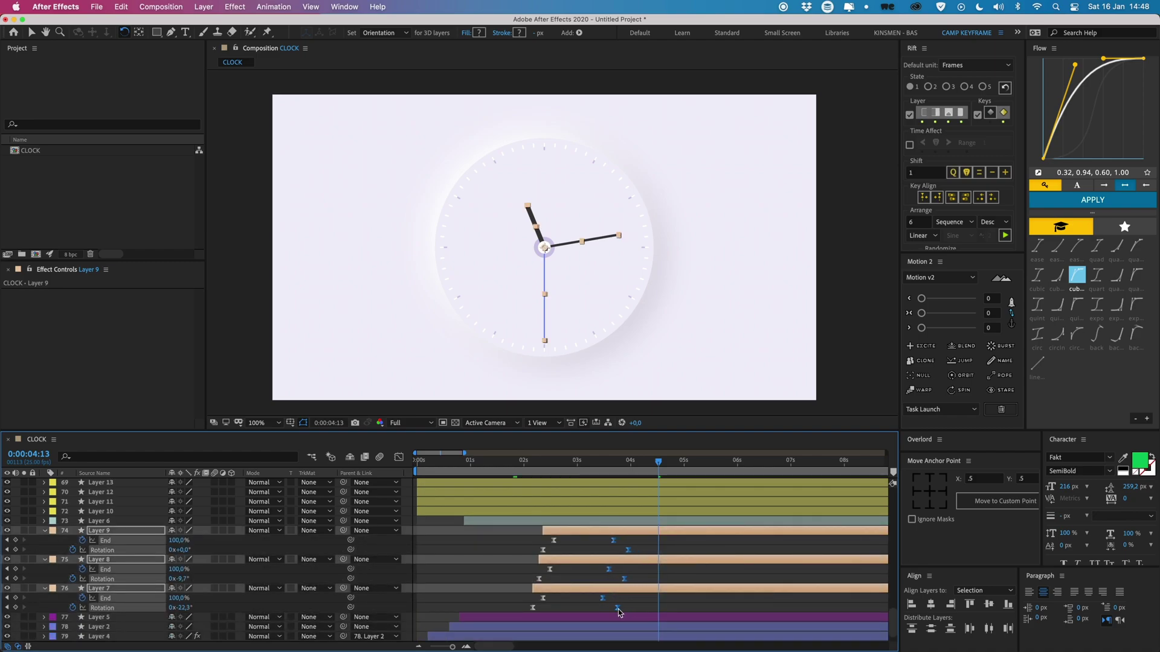
# Shift Layers 7, 8 and 9 earlier so Layer 7 starts at about 0:00:00:19, and preview the timing.
pyautogui.moveTo(555, 472); pyautogui.dragTo(487, 469)
pyautogui.moveTo(534, 589); pyautogui.dragTo(488, 521)
pyautogui.press('space')
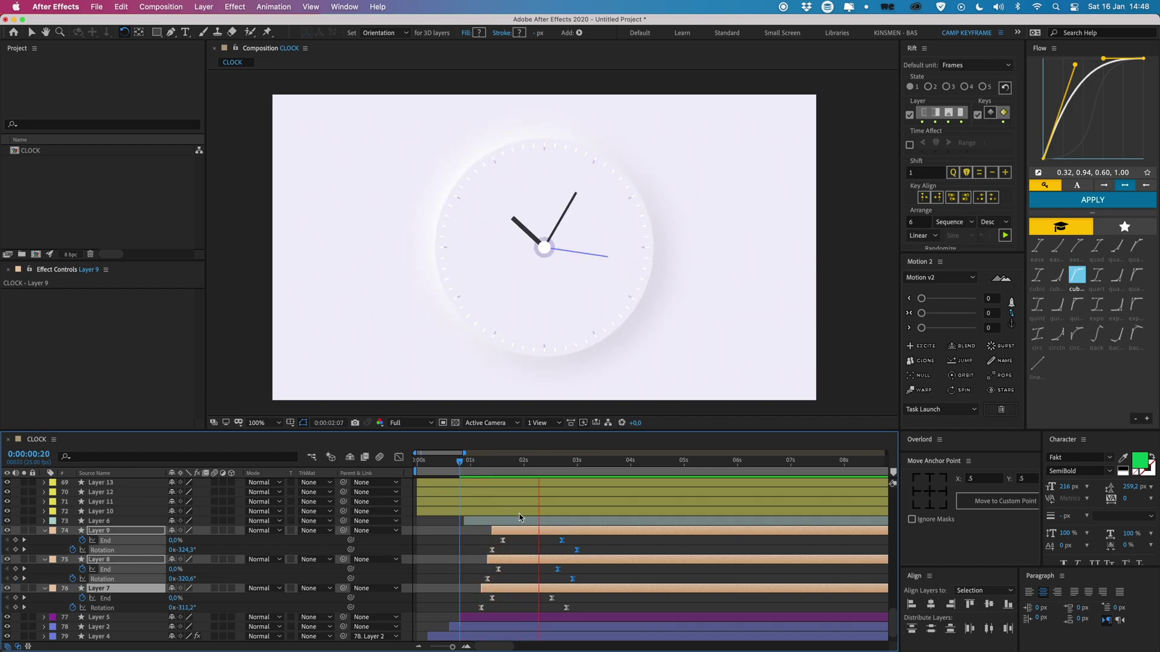
pyautogui.press('space')
pyautogui.moveTo(528, 531); pyautogui.dragTo(457, 468)
pyautogui.press('space')
pyautogui.press('space')
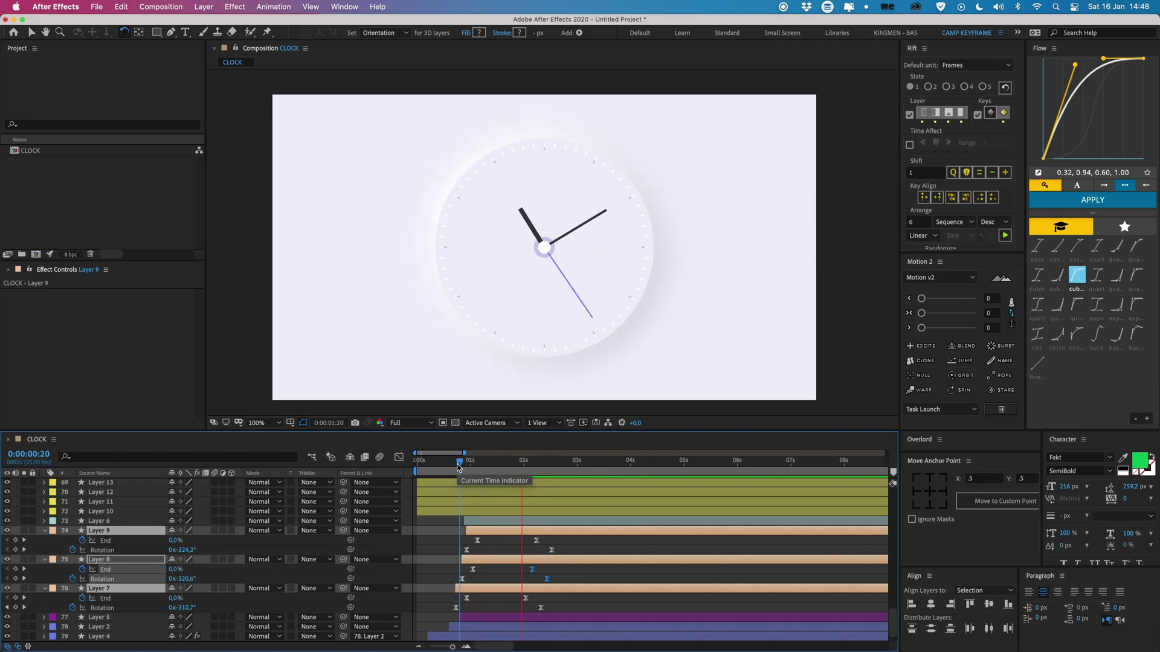
# Shift Layers 7, 8 and 9 about six frames earlier and trim their starts to about 0:00:01:08.
pyautogui.press('space')
pyautogui.moveTo(486, 530); pyautogui.dragTo(473, 533)
pyautogui.moveTo(512, 465); pyautogui.dragTo(480, 466)
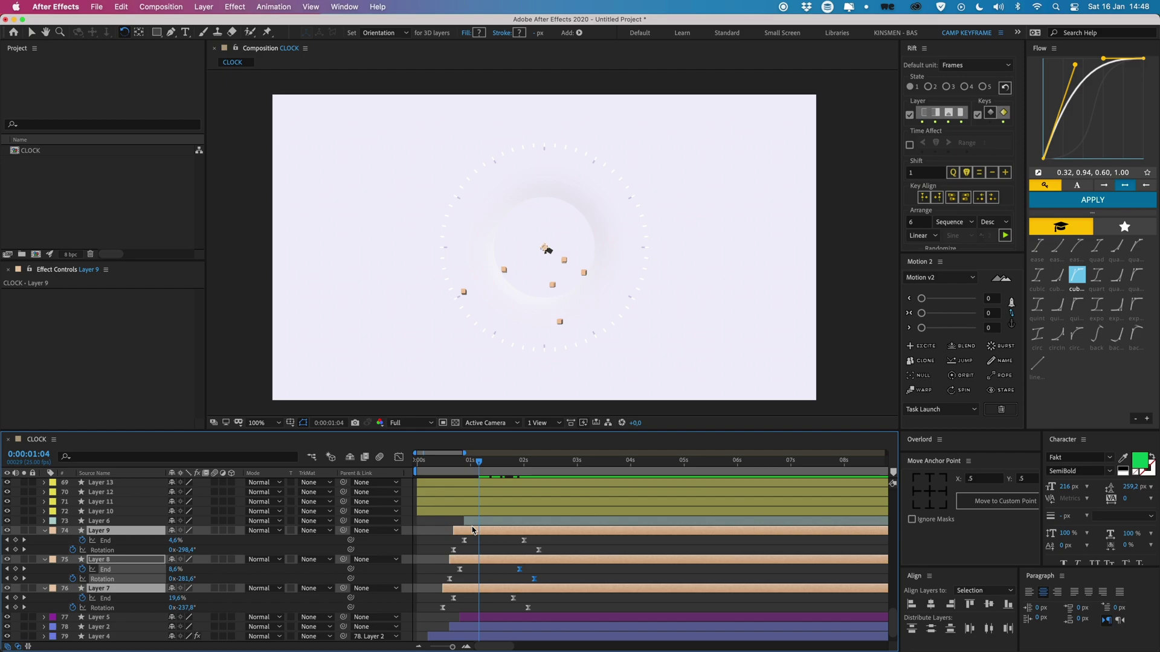
pyautogui.hotkey('alt', '[')
pyautogui.press('space')
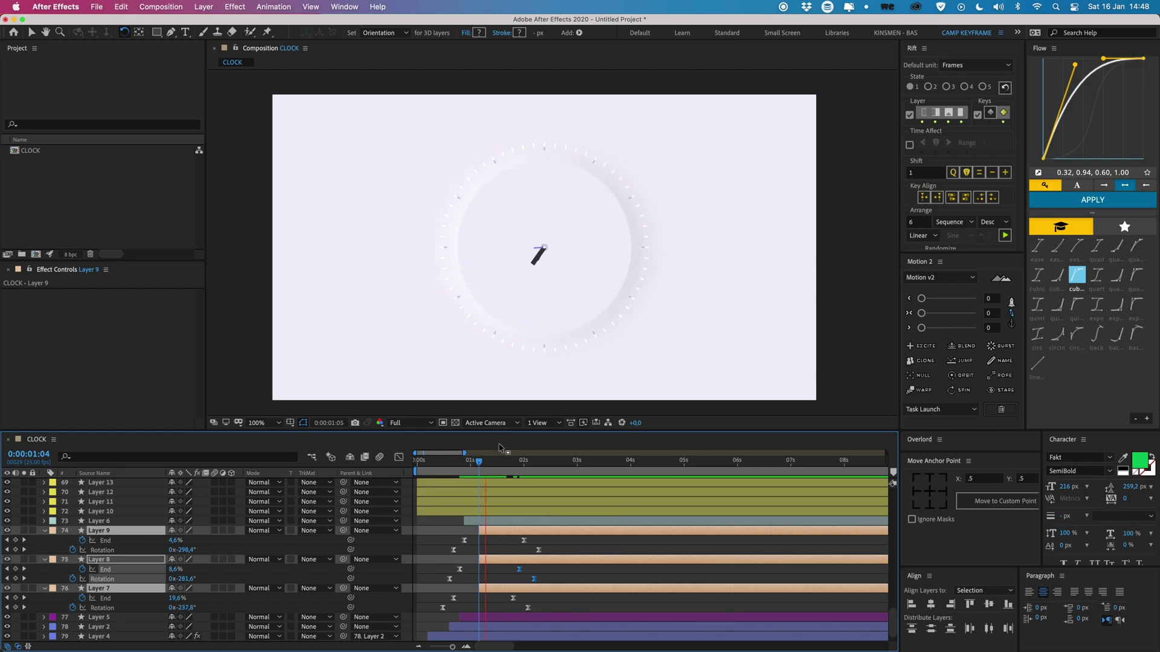
pyautogui.press('space')
pyautogui.moveTo(479, 530); pyautogui.dragTo(482, 530)
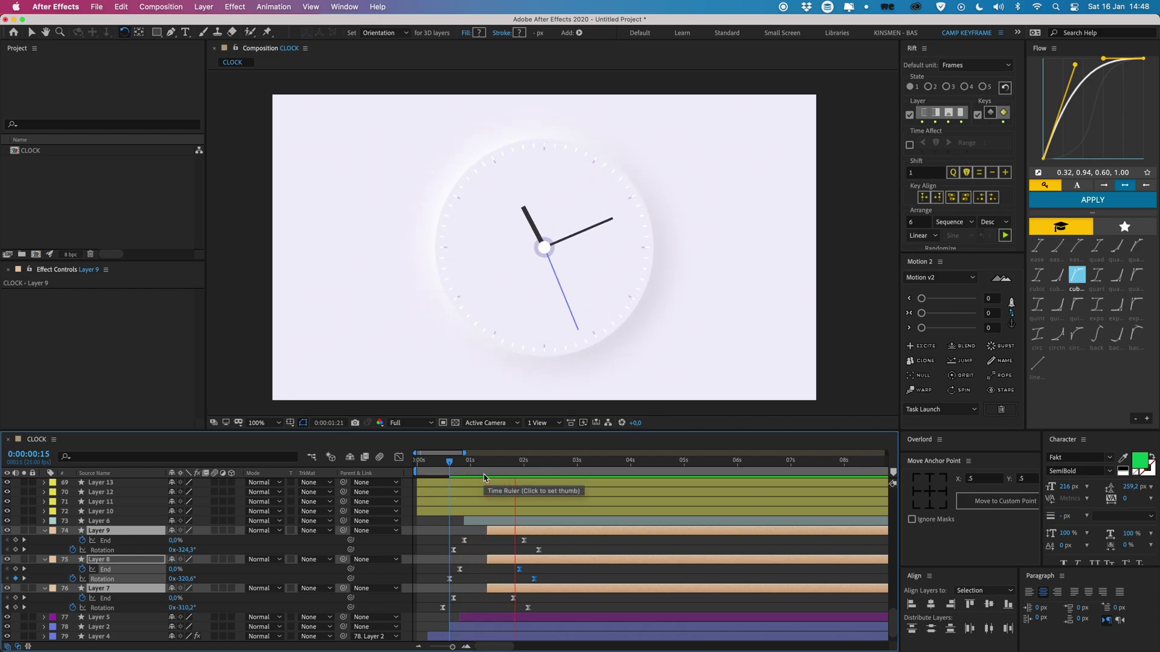
# Preview the clock animation from 0:00:00:13, deselect the hands and collapse the properties of Layers 7, 8 and 9.
pyautogui.moveTo(519, 472); pyautogui.dragTo(444, 470)
pyautogui.press('space')
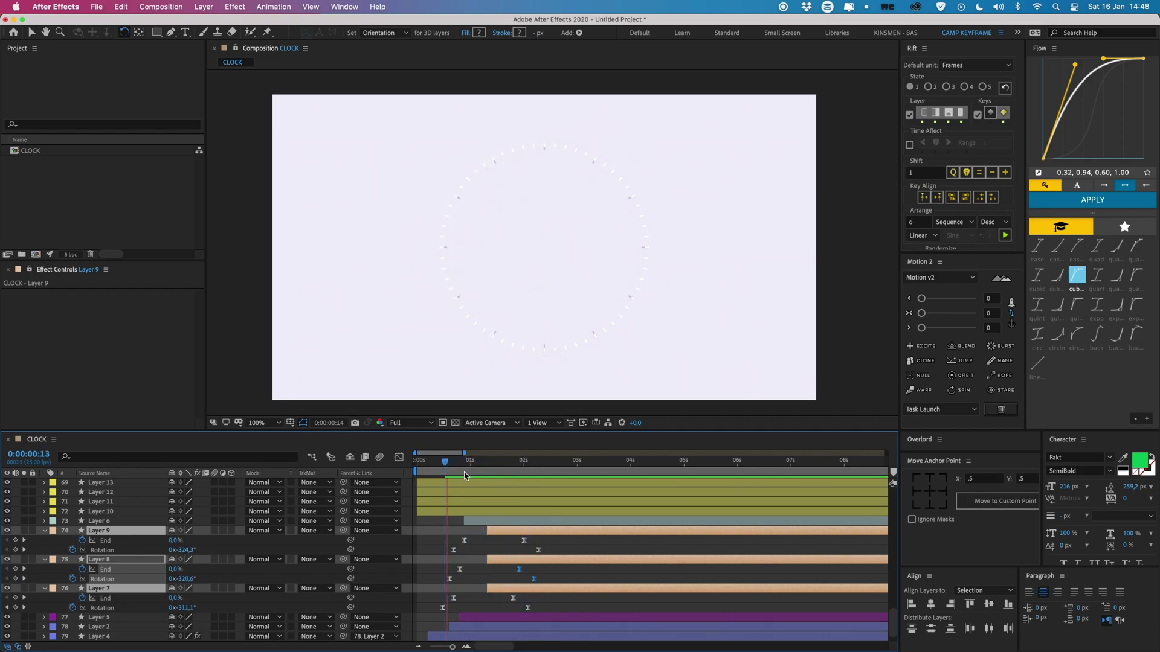
pyautogui.press('space')
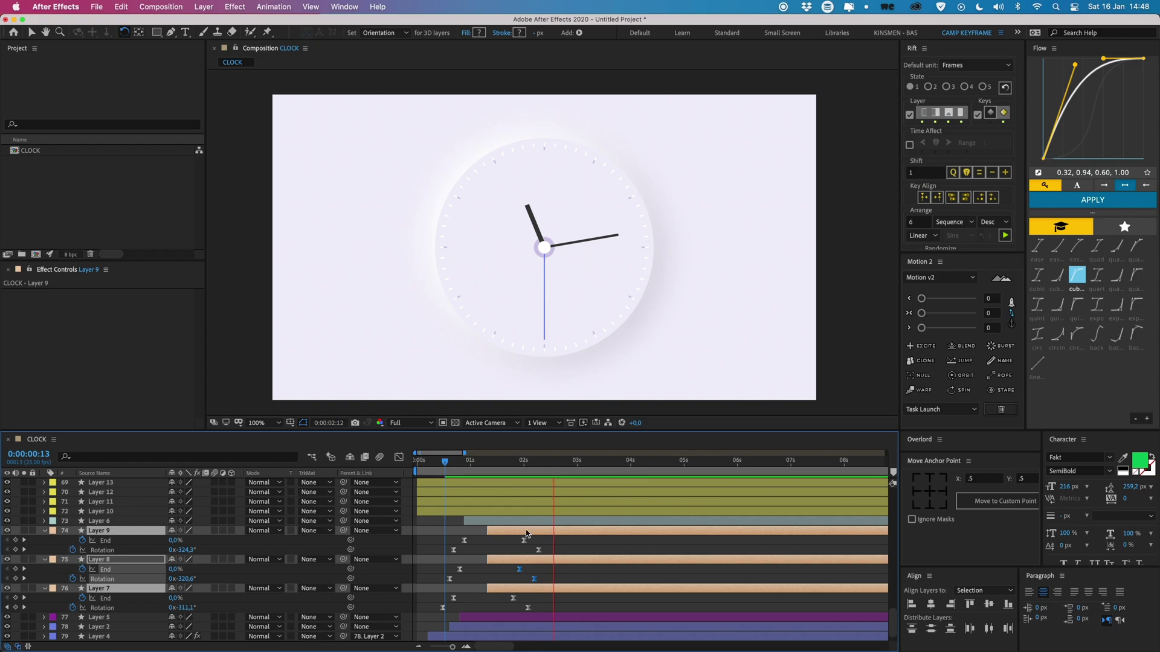
pyautogui.press('space')
pyautogui.click(502, 545)
pyautogui.press('u')
pyautogui.press('u')
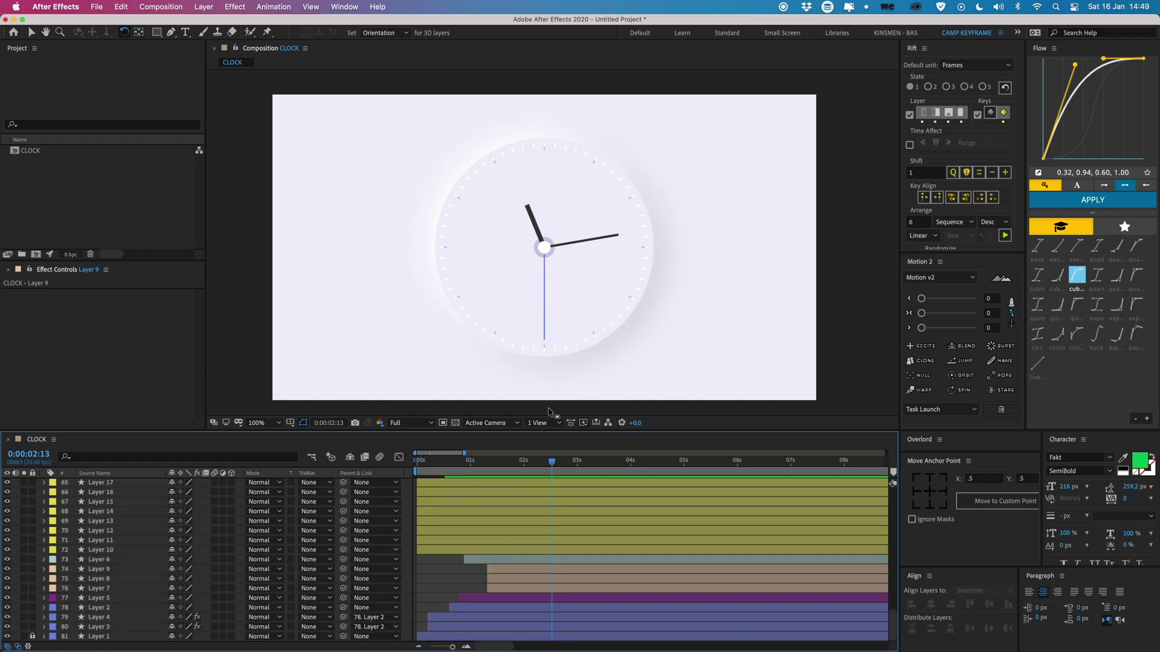
# Select the hour markers, Layers 10 to 21, and bring them to the front of the layer stack.
pyautogui.press('v')
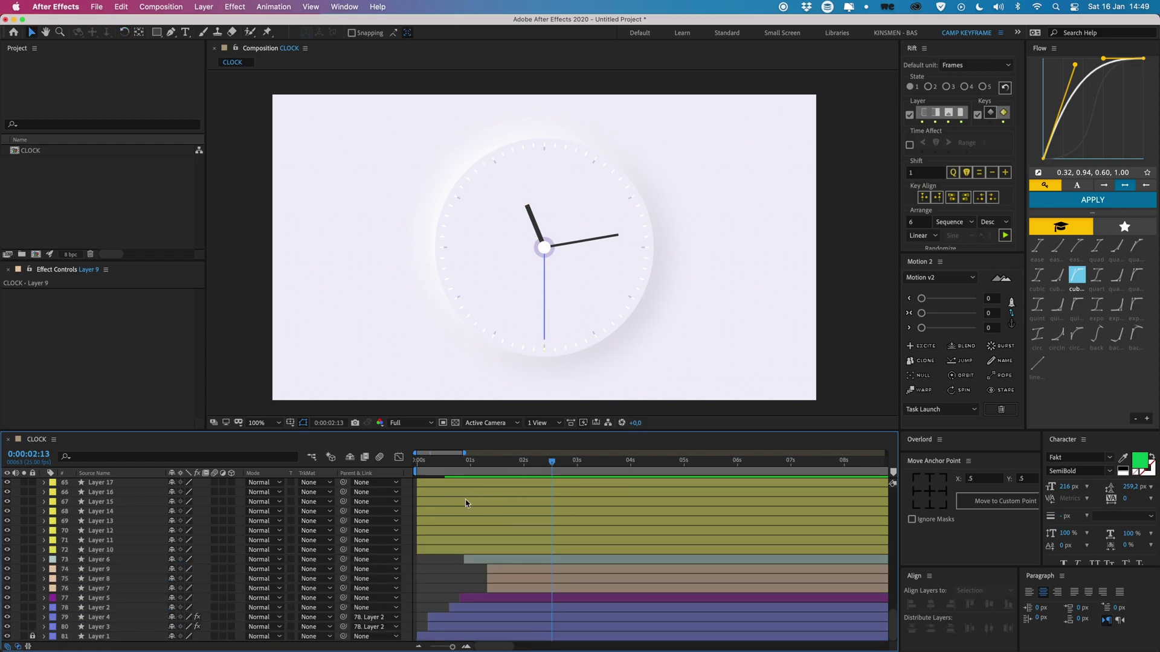
pyautogui.click(433, 551)
pyautogui.scroll(6, 447, 544)
pyautogui.keyDown('shift'); pyautogui.click(448, 562); pyautogui.keyUp('shift')
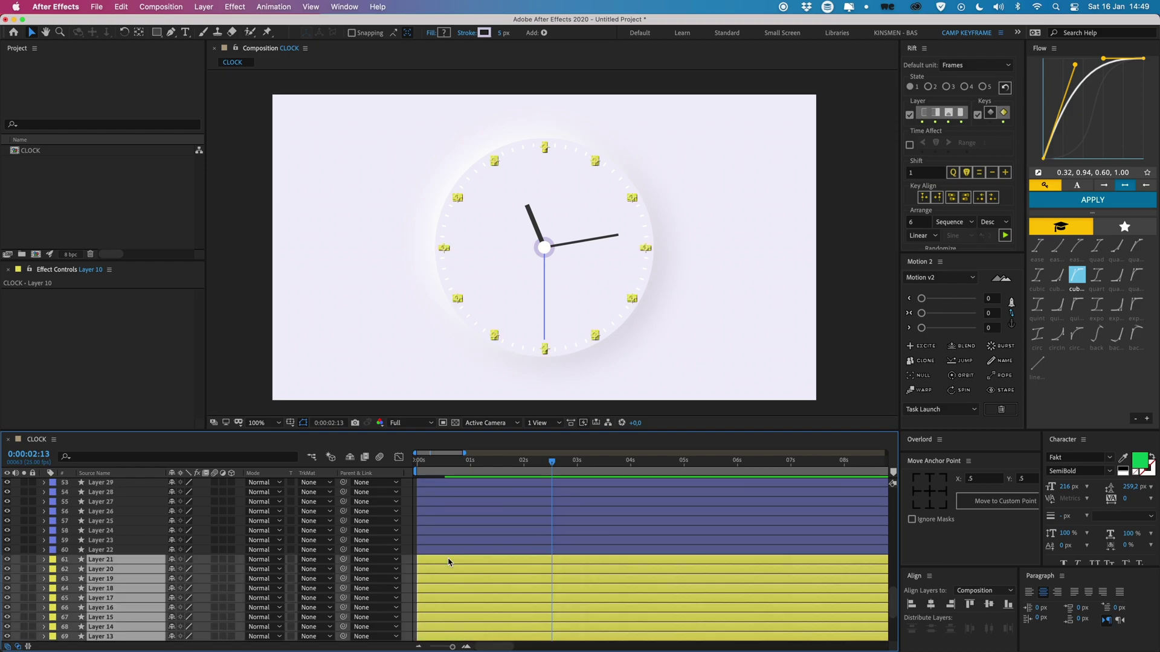
pyautogui.press('super+shift+bracketright')
pyautogui.press('F2')
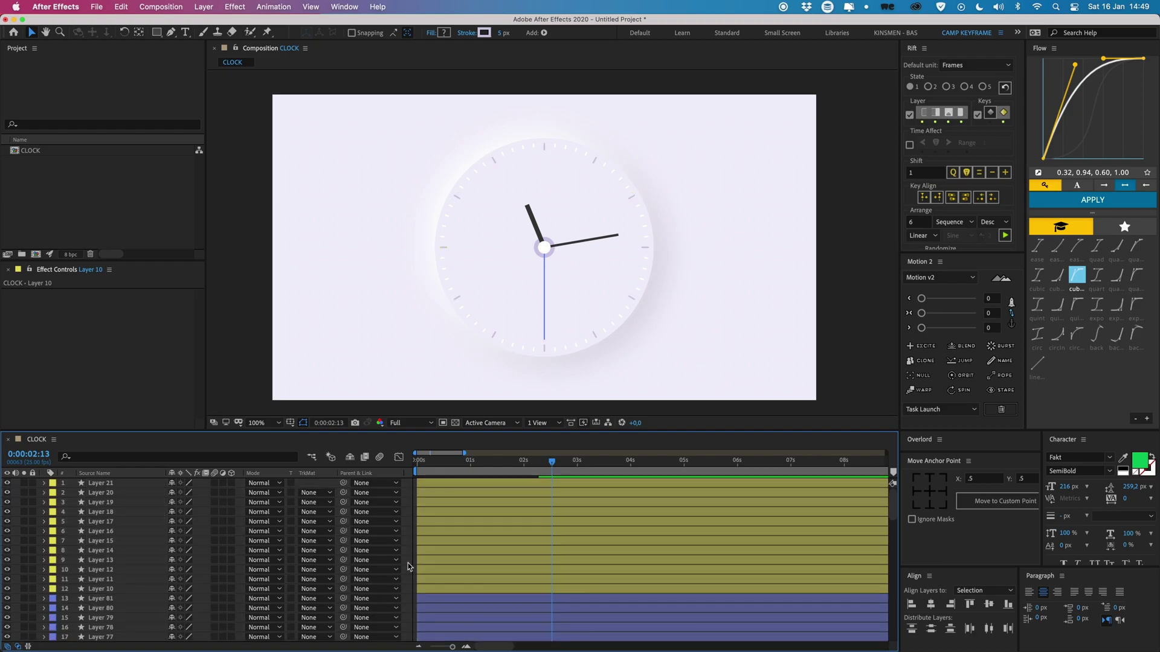
# Add Trim Paths to the hour marker on Layer 21.
pyautogui.click(91, 483)
pyautogui.click(44, 483)
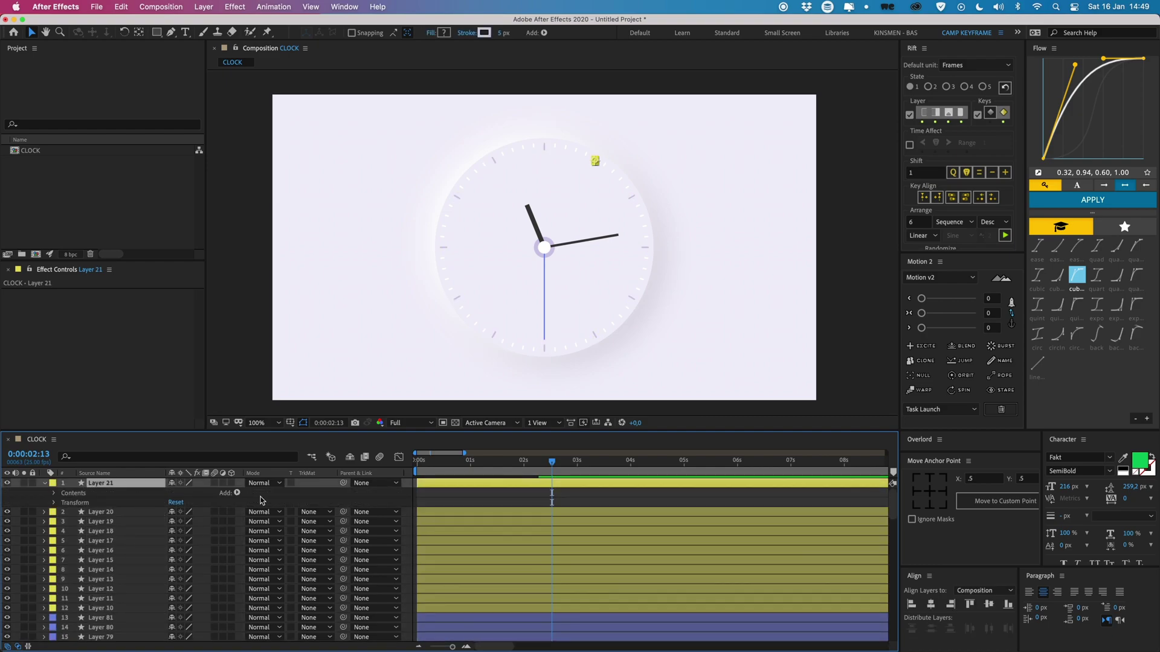
pyautogui.click(236, 493)
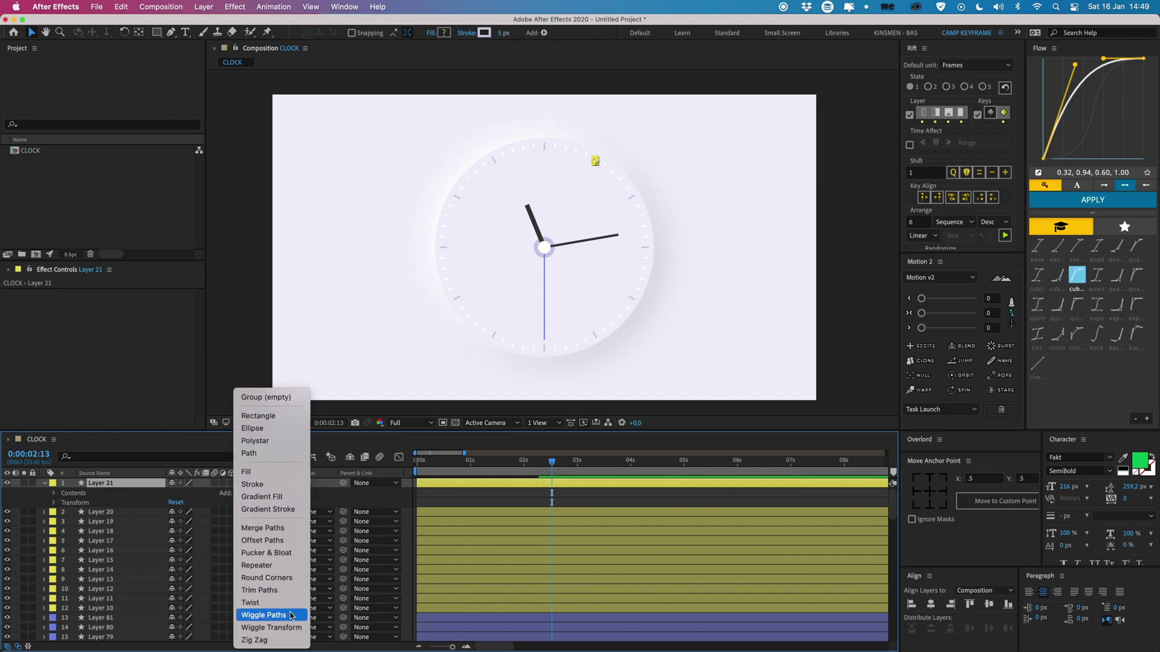
pyautogui.click(260, 591)
pyautogui.click(64, 512)
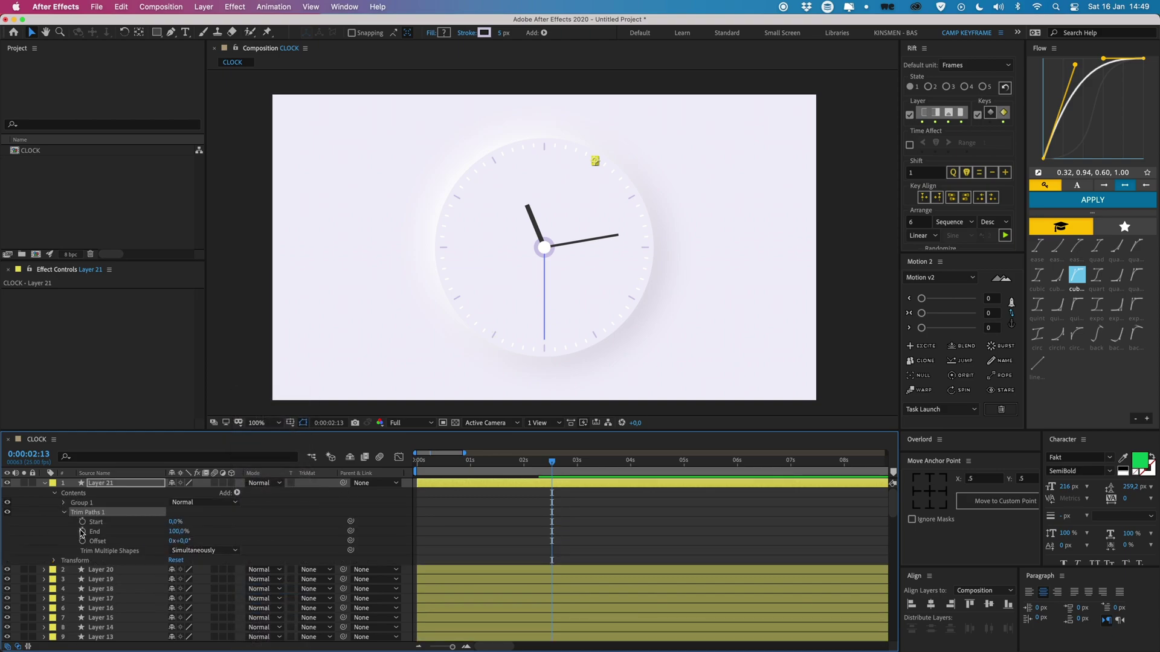
# Keyframe Layer 21's Trim Paths End from 0% at 0:00:02:00 to 100% at 0:00:02:13, trimming the layer to start at 0:00:02:00.
pyautogui.click(82, 532)
pyautogui.moveTo(552, 467); pyautogui.dragTo(524, 464)
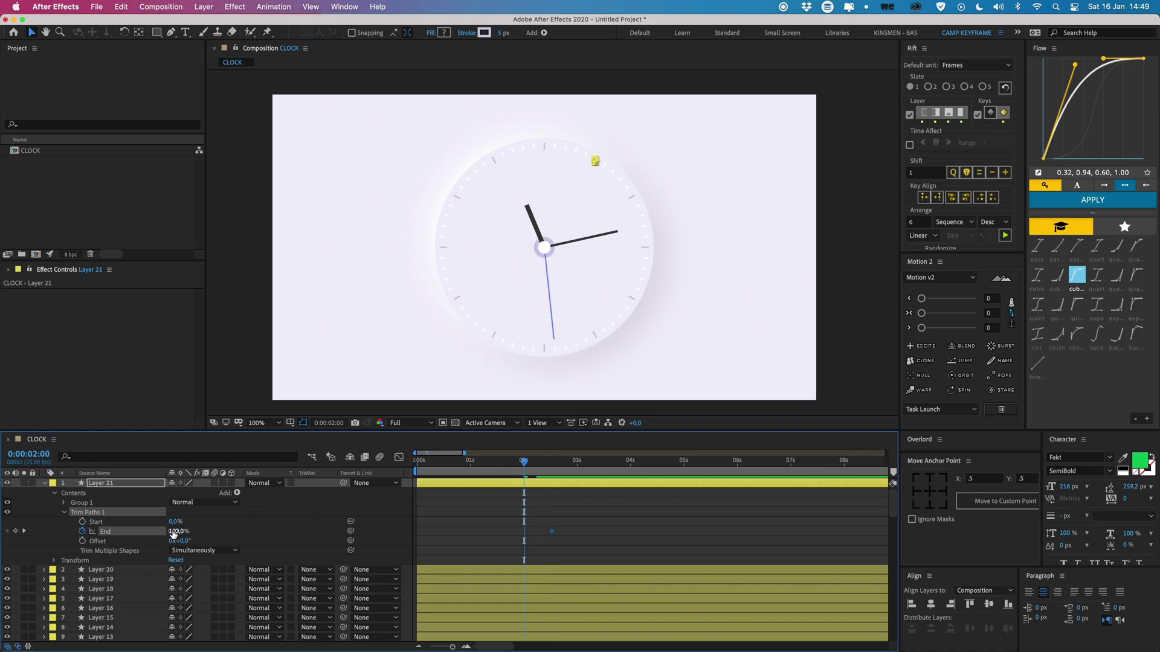
pyautogui.click(173, 532)
pyautogui.write('0')
pyautogui.press('Return')
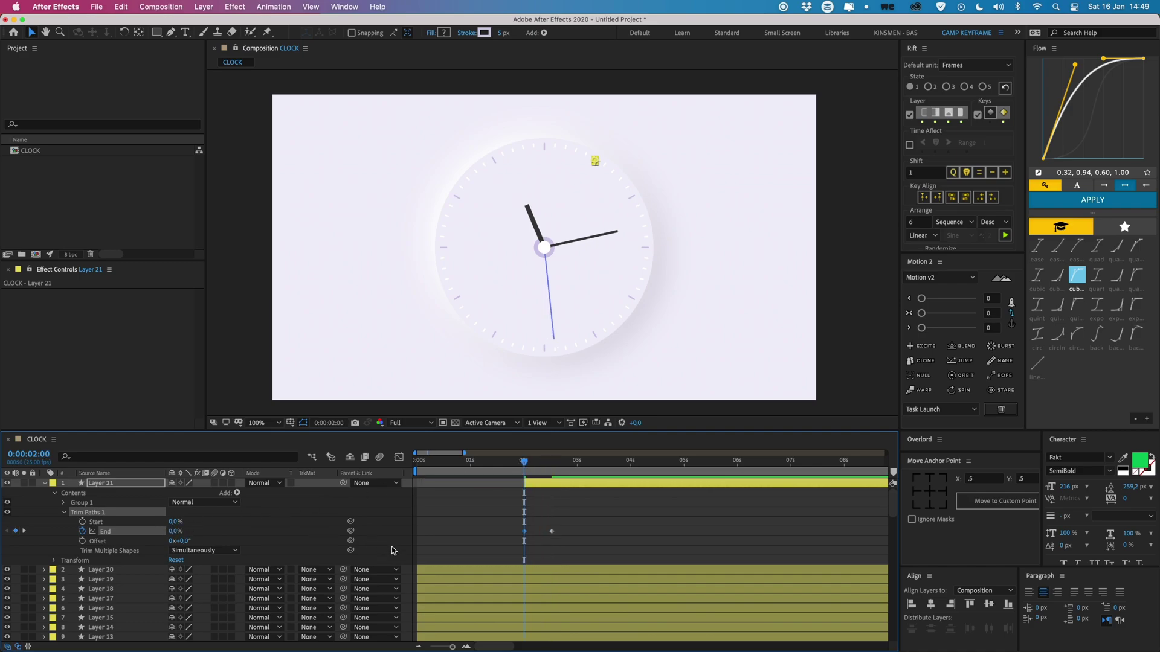
# Apply Easy Ease to Layer 21's End keyframes and reshape the speed curve for a fast start and long slowdown.
pyautogui.moveTo(508, 520); pyautogui.dragTo(588, 554)
pyautogui.rightClick(552, 535)
pyautogui.moveTo(634, 635)
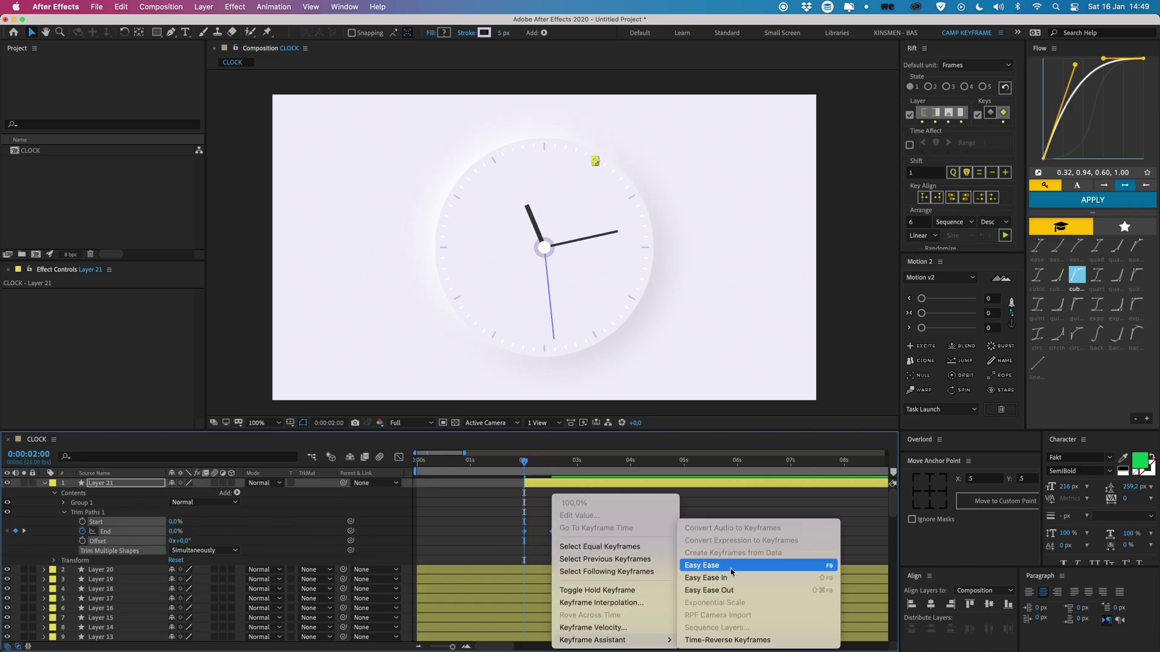
pyautogui.click(708, 563)
pyautogui.click(399, 458)
pyautogui.click(528, 583)
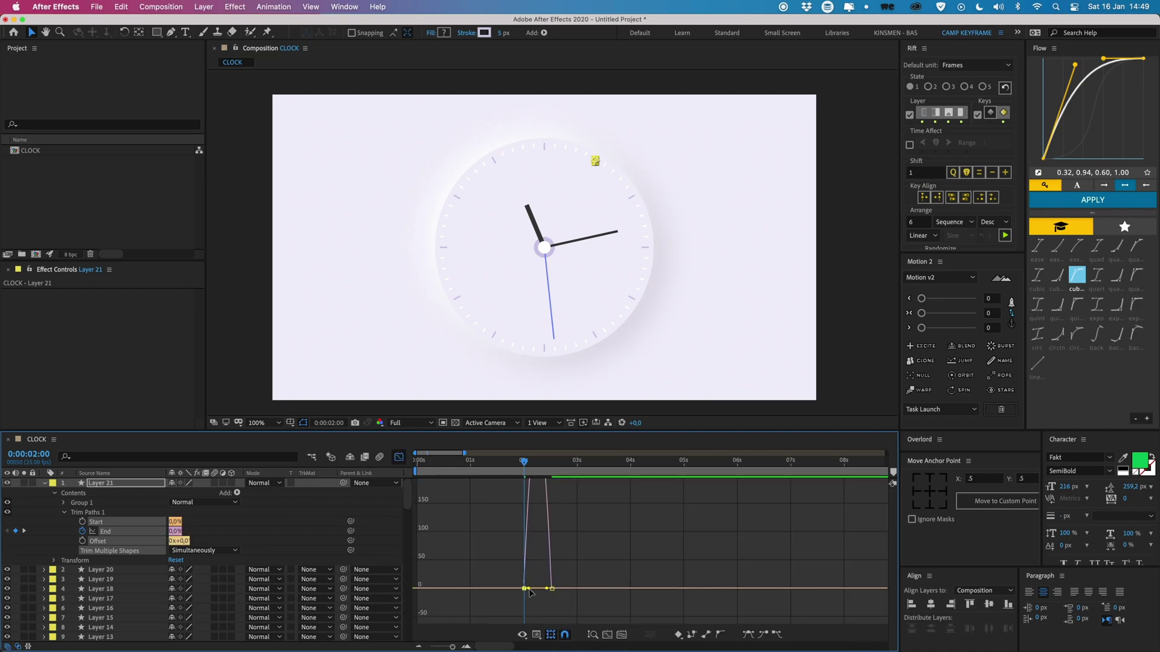
pyautogui.moveTo(550, 590); pyautogui.dragTo(531, 588)
pyautogui.press('space')
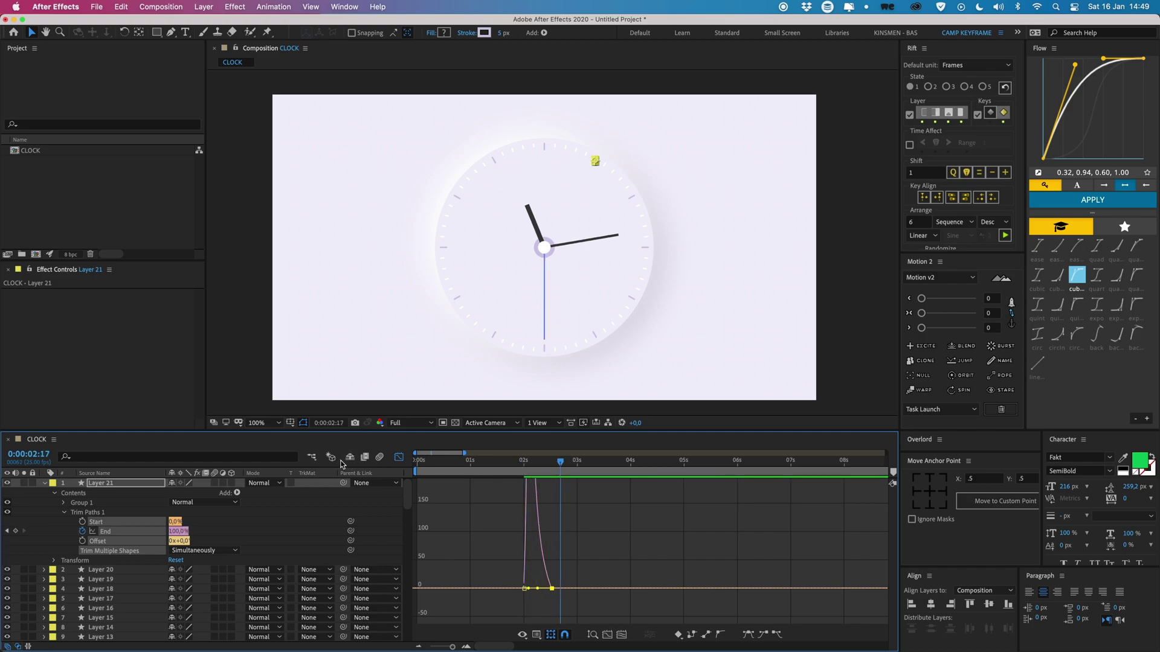
pyautogui.click(398, 457)
# Examine Layer 21's marker up close and preview its growth from 0:00:01:21.
pyautogui.moveTo(614, 208); pyautogui.dragTo(585, 292)
pyautogui.scroll(3, 585, 295)
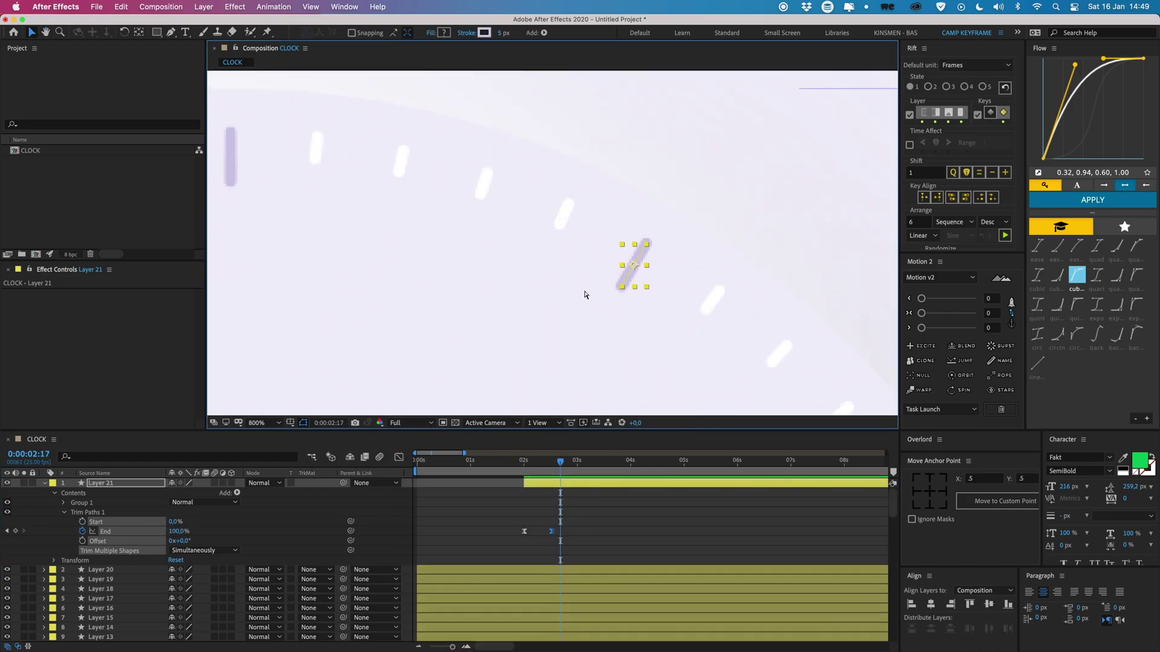
pyautogui.moveTo(624, 339); pyautogui.dragTo(501, 327)
pyautogui.click(544, 511)
pyautogui.moveTo(560, 463); pyautogui.dragTo(514, 464)
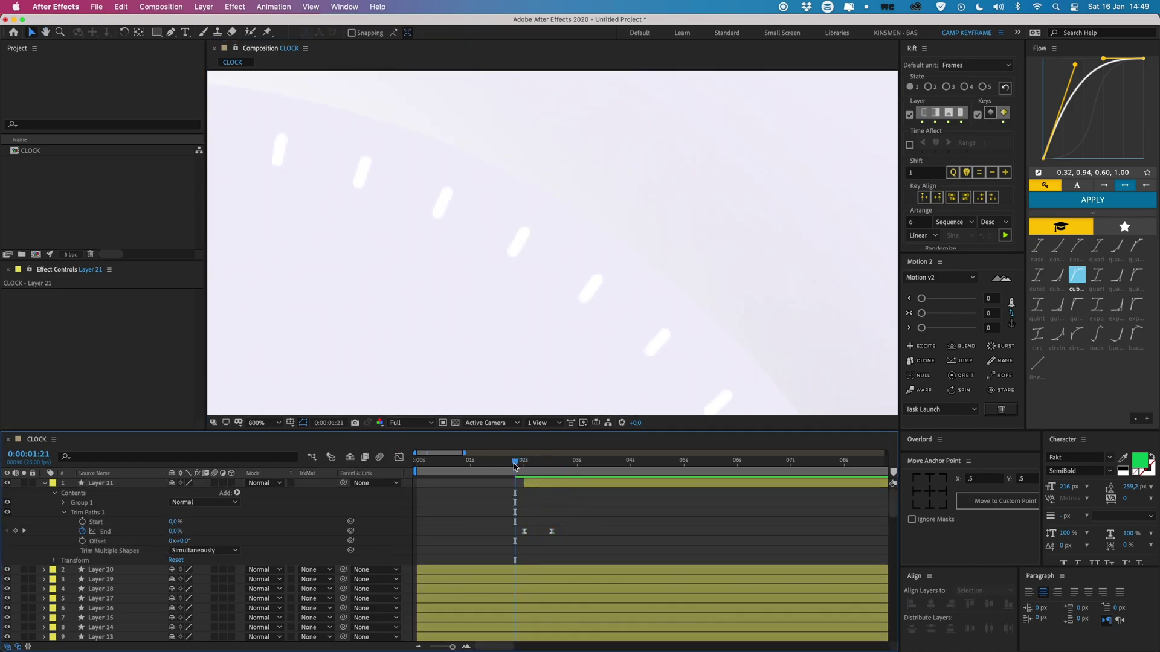
pyautogui.press('space')
pyautogui.press('space')
pyautogui.scroll(-2, 645, 285)
pyautogui.moveTo(619, 285); pyautogui.dragTo(663, 232)
# Copy Layer 21's animated Trim Paths onto Layers 20 to 10 at 0:00:02:00 and trim those layers to start there.
pyautogui.click(115, 519)
pyautogui.click(103, 513)
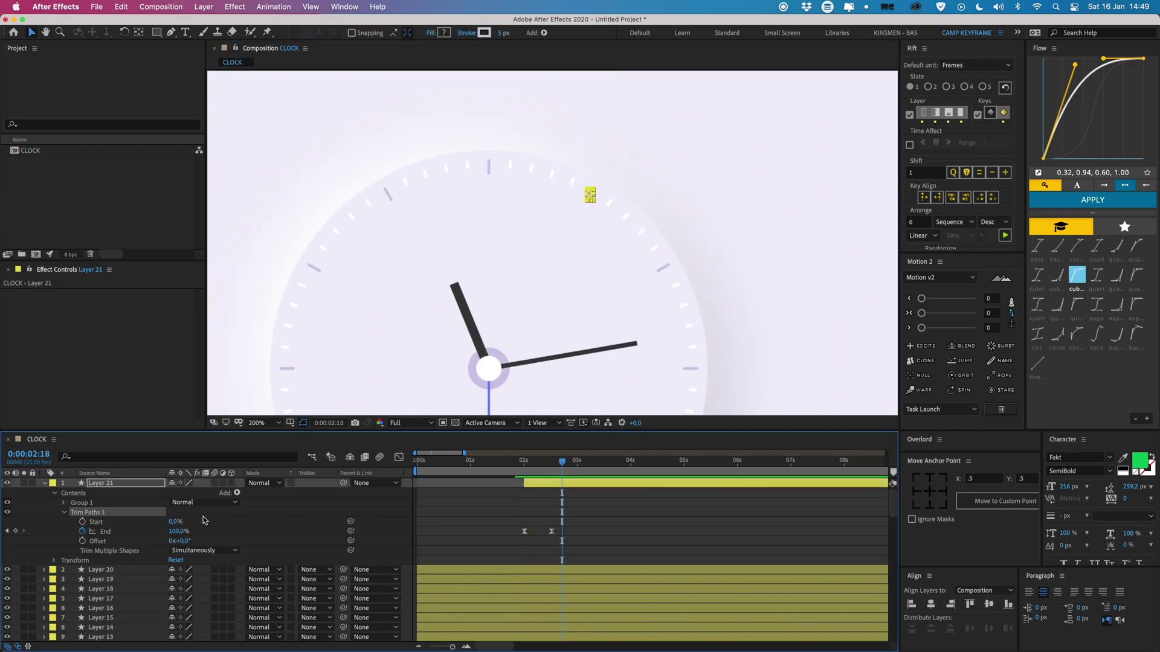
pyautogui.click(523, 463)
pyautogui.click(545, 570)
pyautogui.scroll(-3, 547, 580)
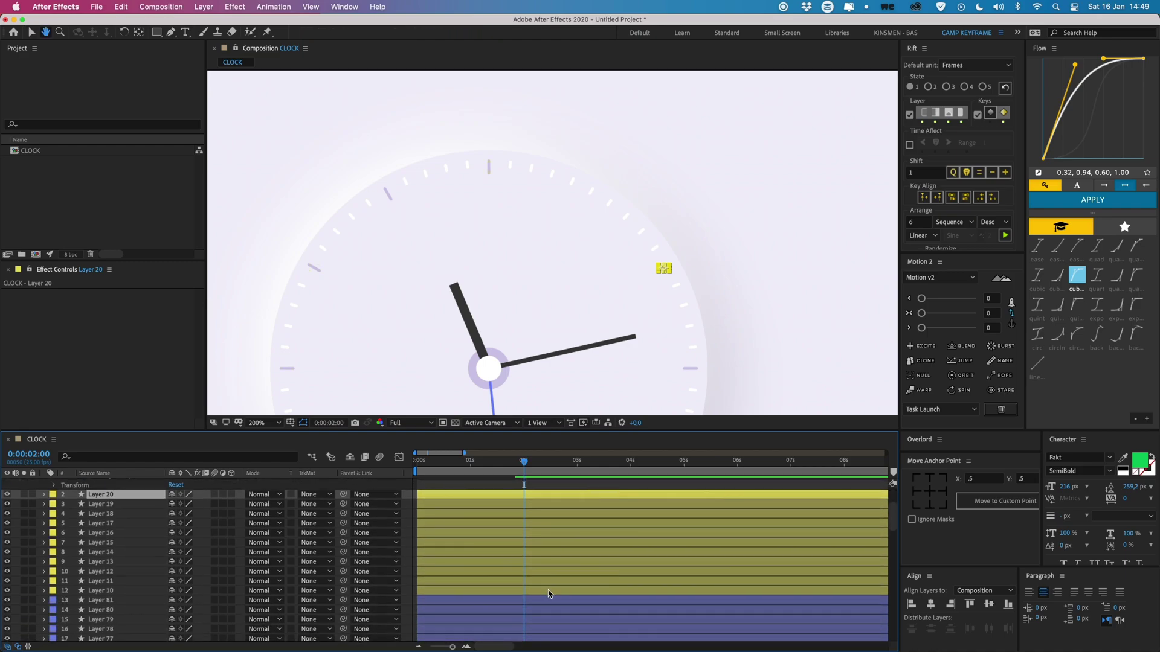
pyautogui.keyDown('shift'); pyautogui.click(551, 592); pyautogui.keyUp('shift')
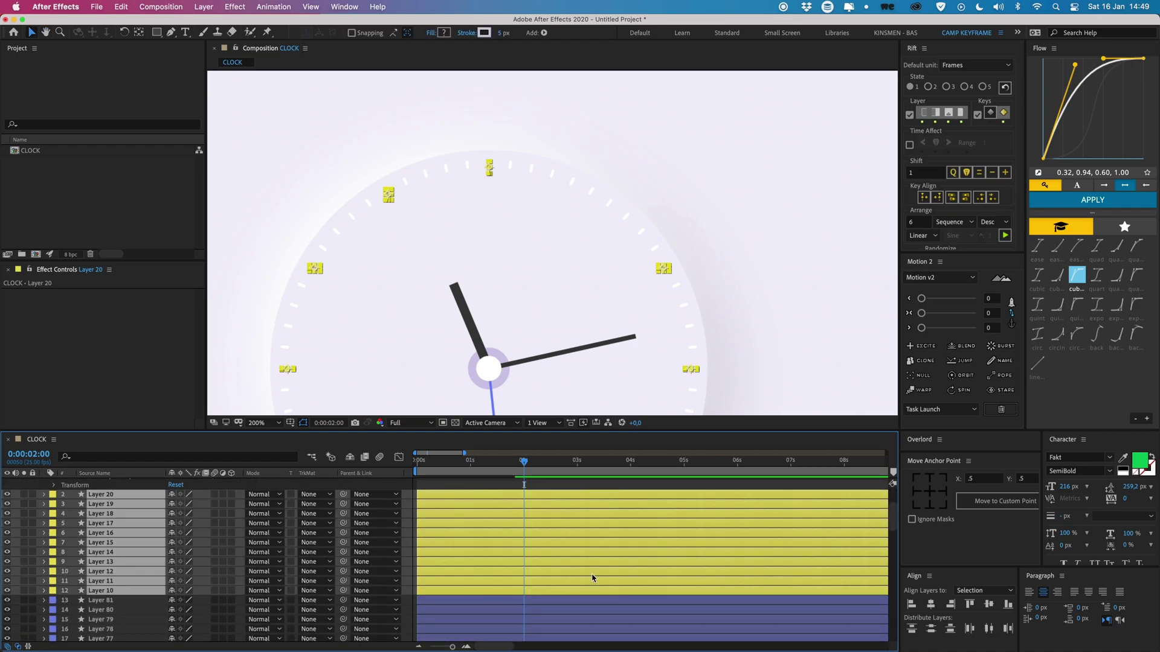
pyautogui.hotkey('alt', '[')
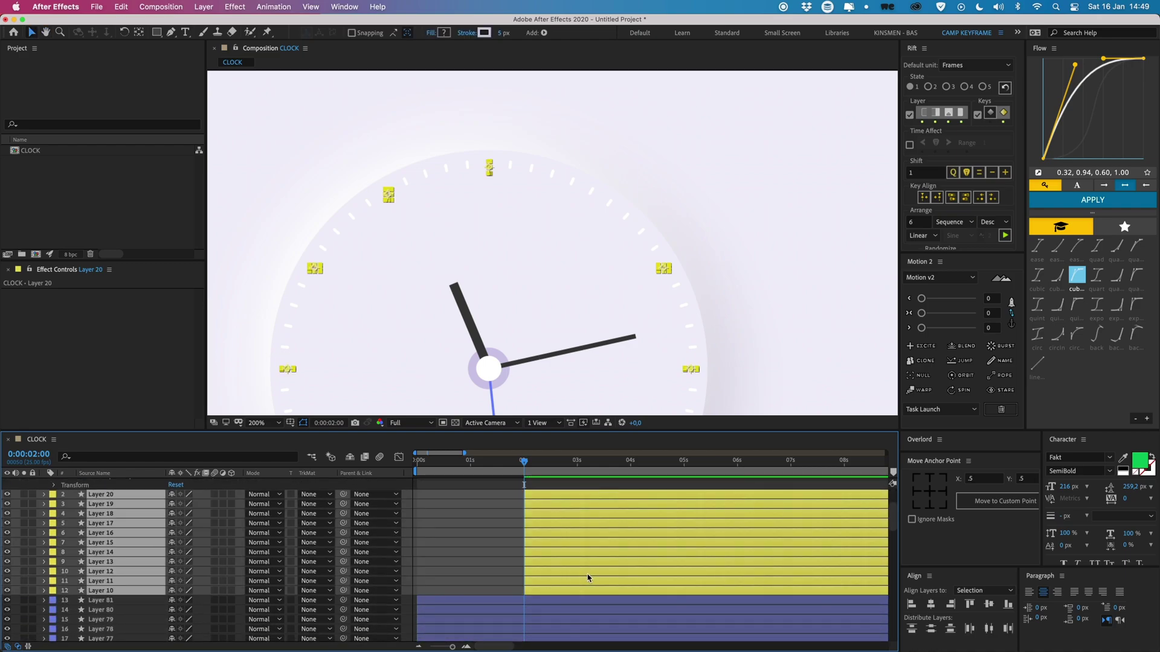
# Show only the End keyframes of Layers 10 to 21, deselect the layers and bring the whole clock face into view.
pyautogui.scroll(5, 549, 520)
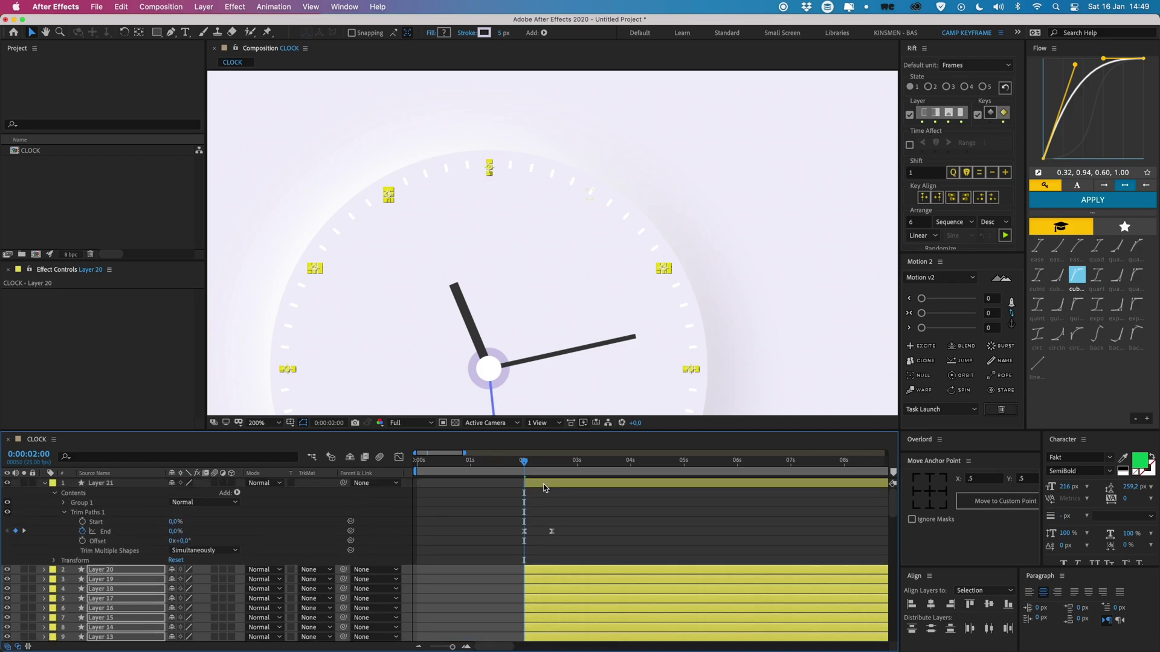
pyautogui.keyDown('shift'); pyautogui.click(543, 484); pyautogui.keyUp('shift')
pyautogui.press('u')
pyautogui.click(511, 495)
pyautogui.press(',')
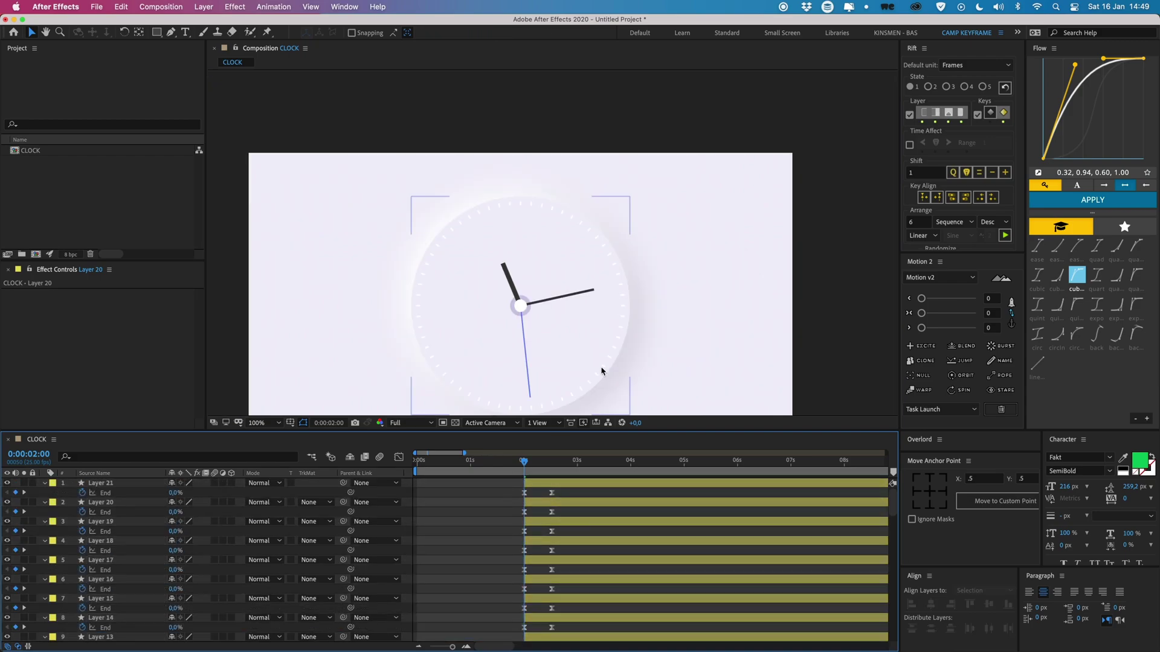
# Preview the hour markers growing, and collapse Layers 10 to 21 with the playhead back at 0:00:02:00.
pyautogui.press('space')
pyautogui.moveTo(614, 331); pyautogui.dragTo(619, 291)
pyautogui.press('v')
pyautogui.click(541, 462)
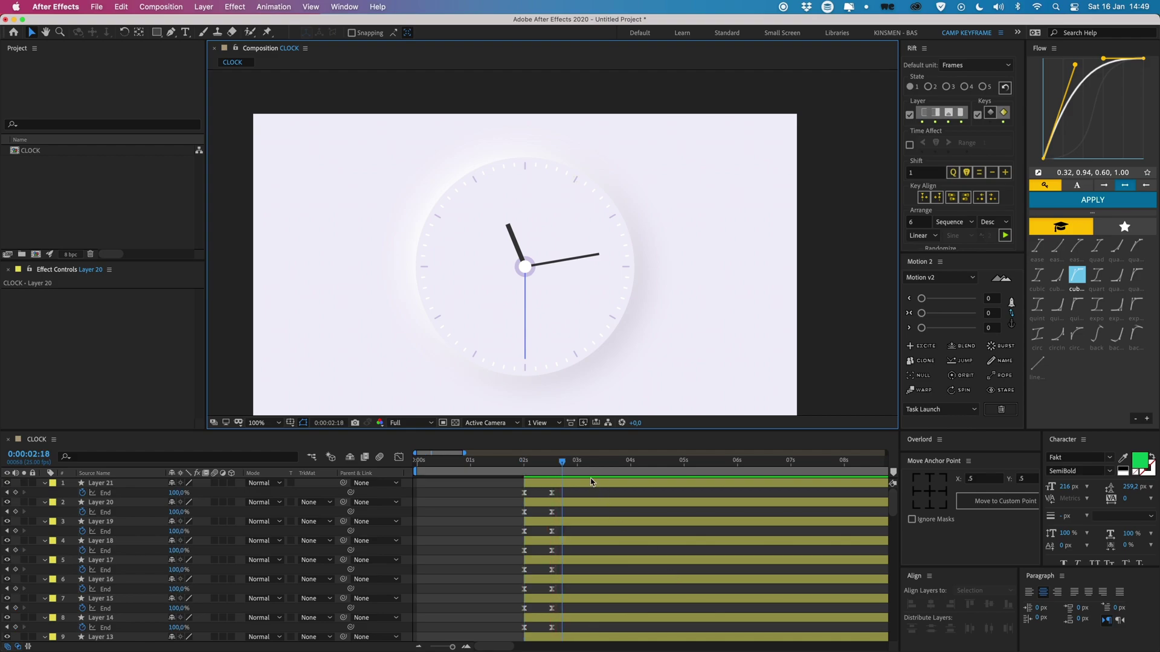
pyautogui.moveTo(538, 461); pyautogui.dragTo(533, 462)
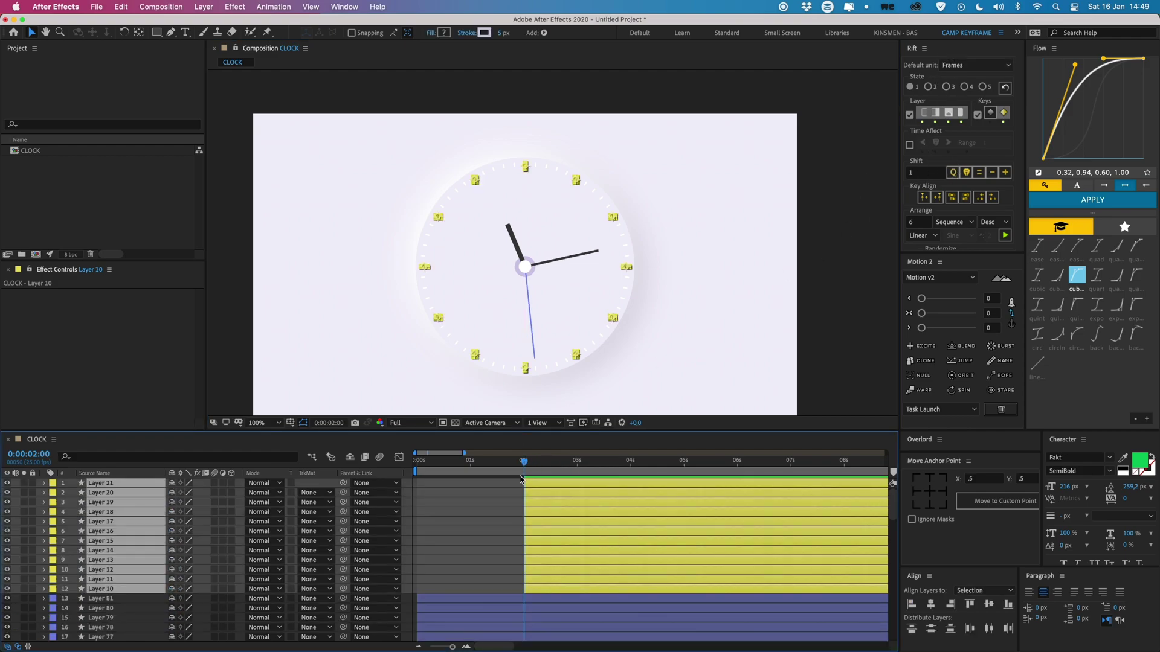
pyautogui.click(504, 493)
pyautogui.scroll(1, 556, 360)
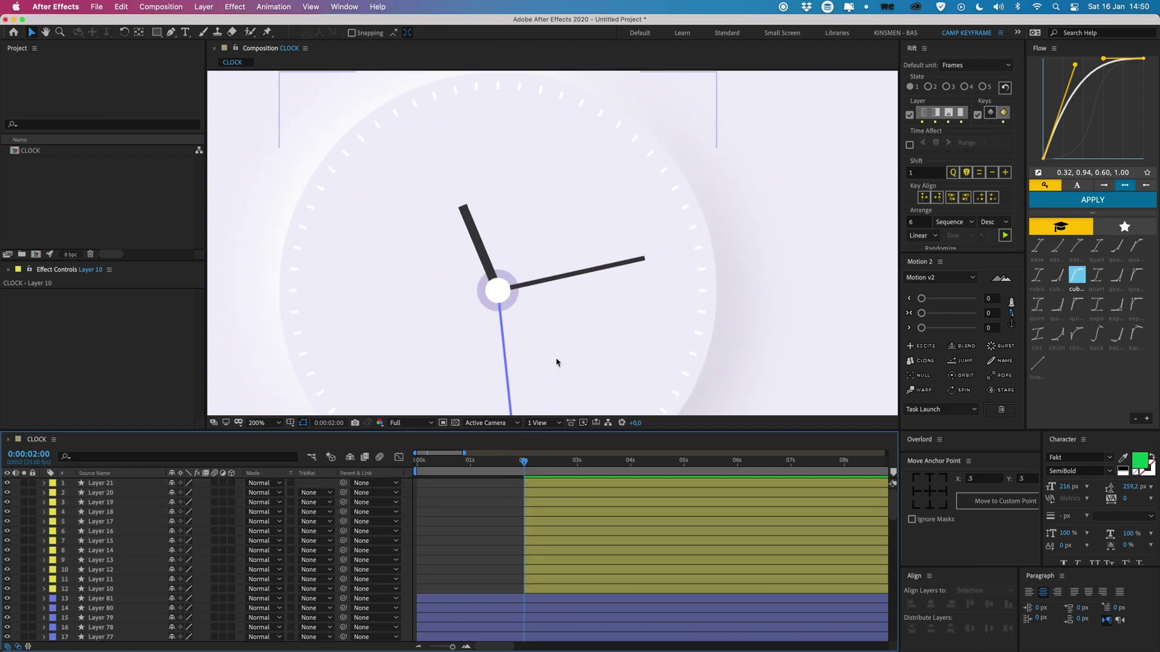
# Try to stagger Layers 20 to 15 by hand, starting each one frame after the layer above it.
pyautogui.moveTo(598, 347); pyautogui.dragTo(600, 364)
pyautogui.moveTo(524, 461); pyautogui.dragTo(579, 460)
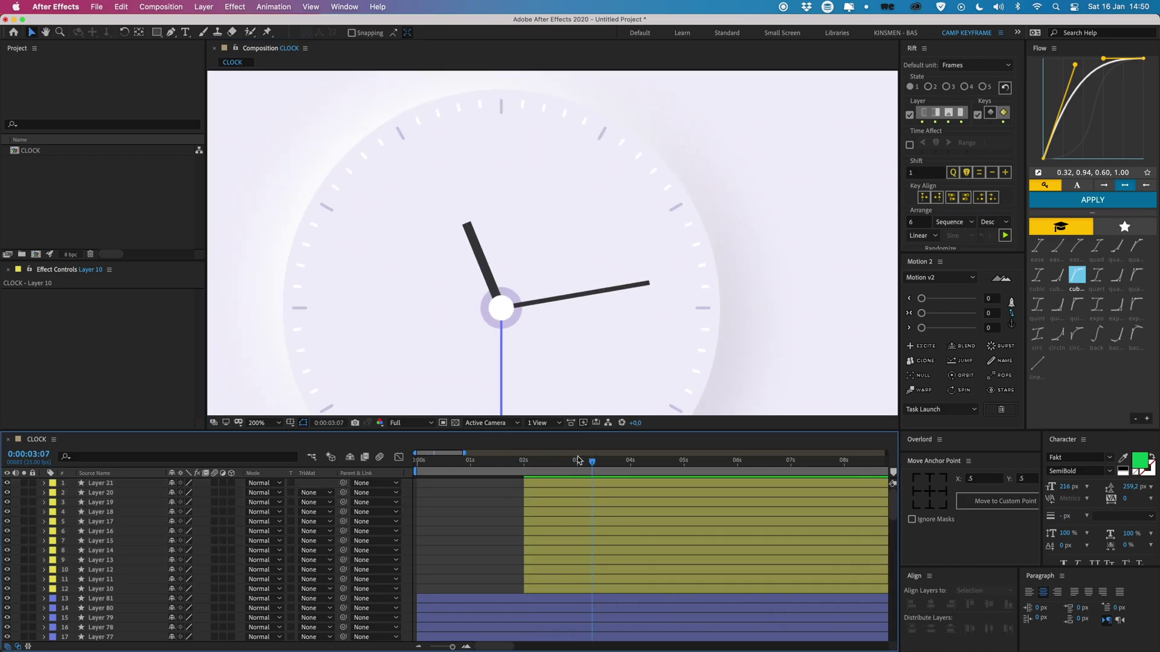
pyautogui.moveTo(530, 496); pyautogui.dragTo(536, 503)
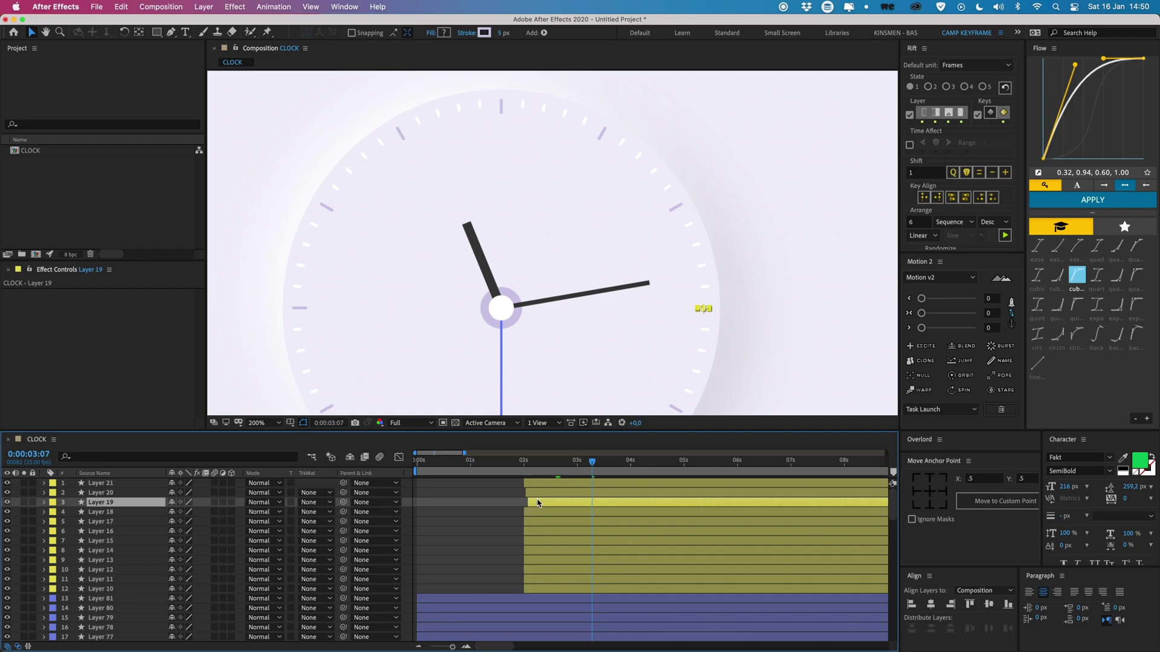
pyautogui.doubleClick(465, 646)
pyautogui.moveTo(468, 517); pyautogui.dragTo(610, 511)
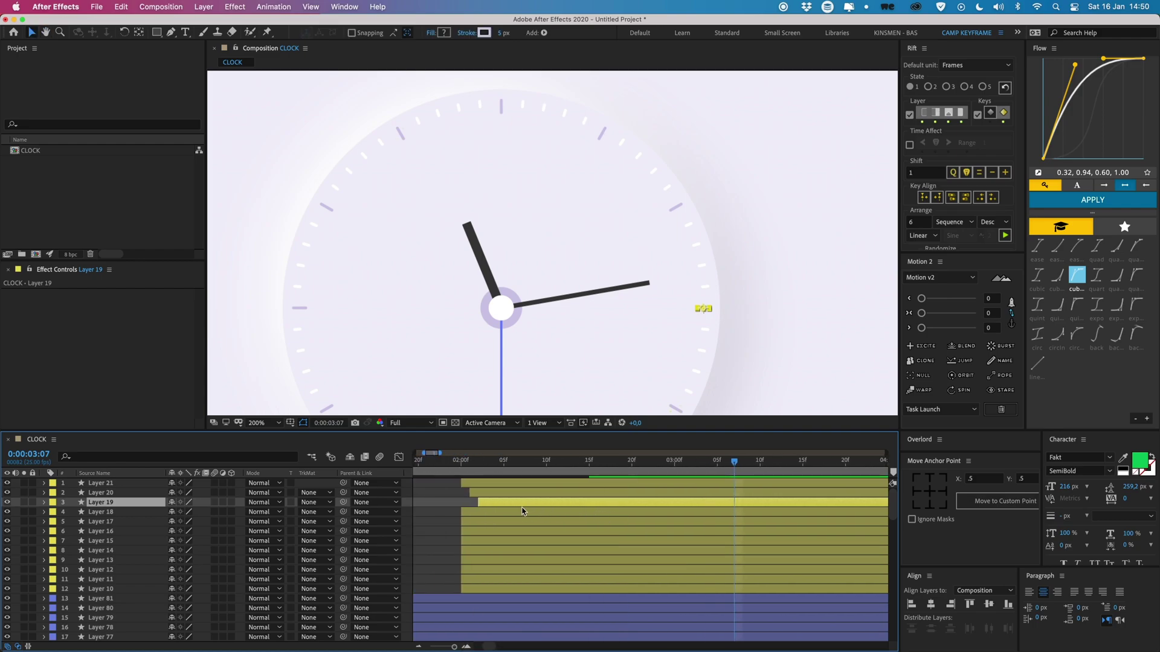
pyautogui.moveTo(489, 513); pyautogui.dragTo(514, 513)
pyautogui.moveTo(505, 523); pyautogui.dragTo(559, 541)
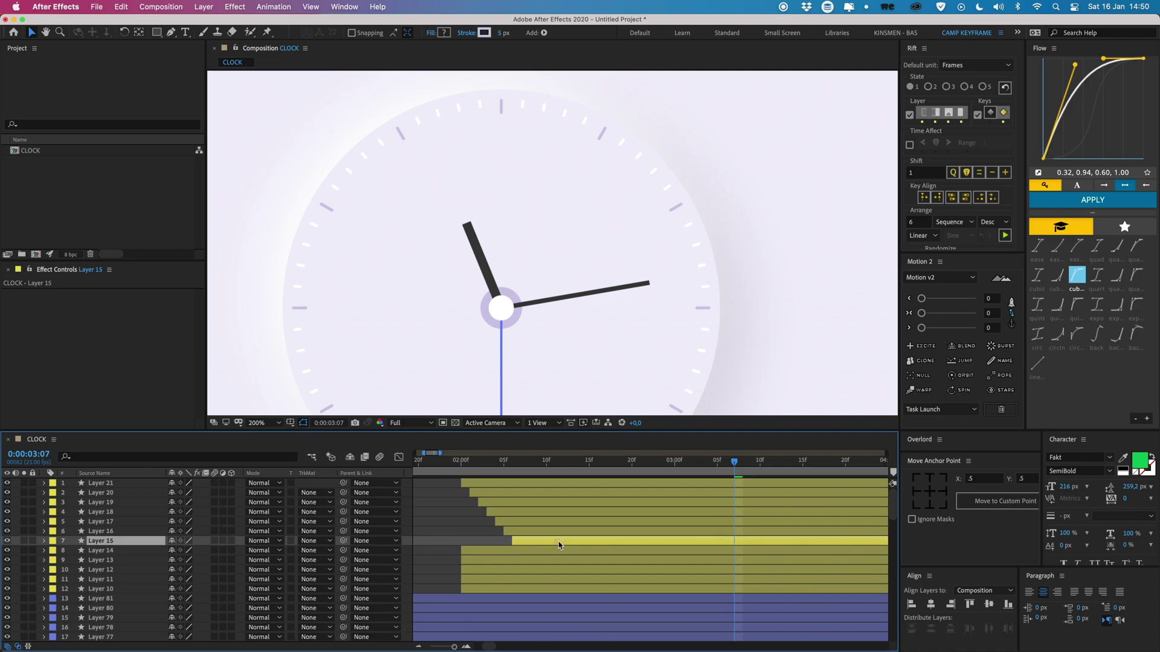
# Preview the hand-staggered hour markers from 0:00:02:00 with the whole clock face in view.
pyautogui.moveTo(513, 465); pyautogui.dragTo(460, 464)
pyautogui.scroll(-1, 629, 353)
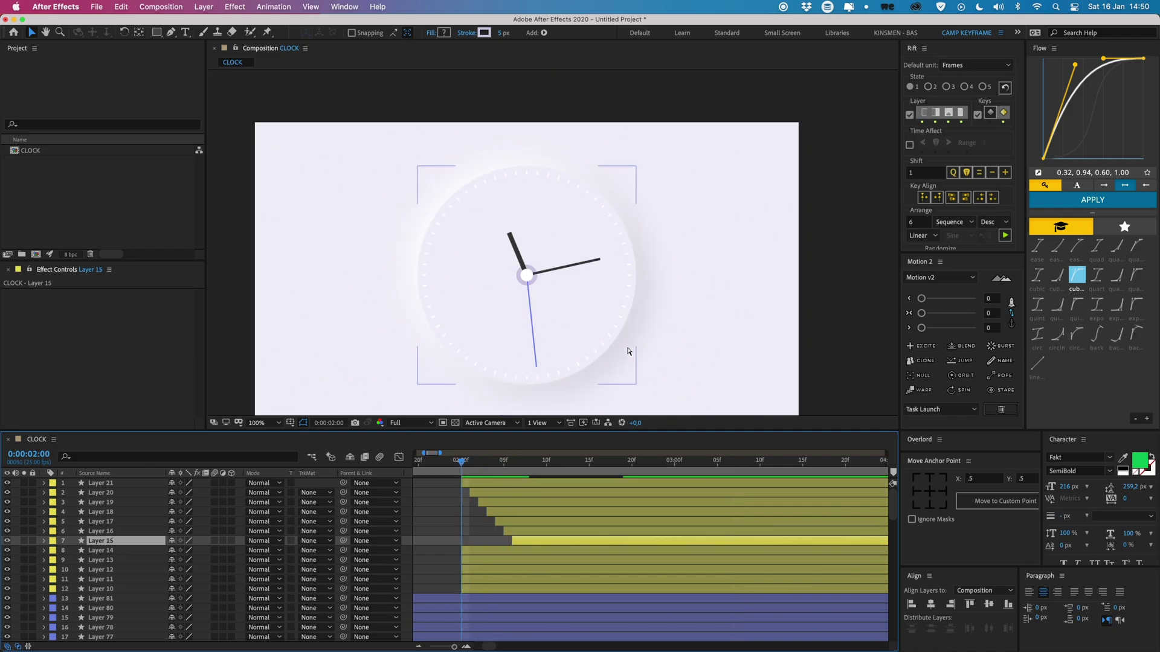
pyautogui.press('space')
pyautogui.press('space')
# Undo the manual start offsets of Layers 15 to 20.
pyautogui.press('super+z')
pyautogui.press('super+z')
pyautogui.press('super+z')
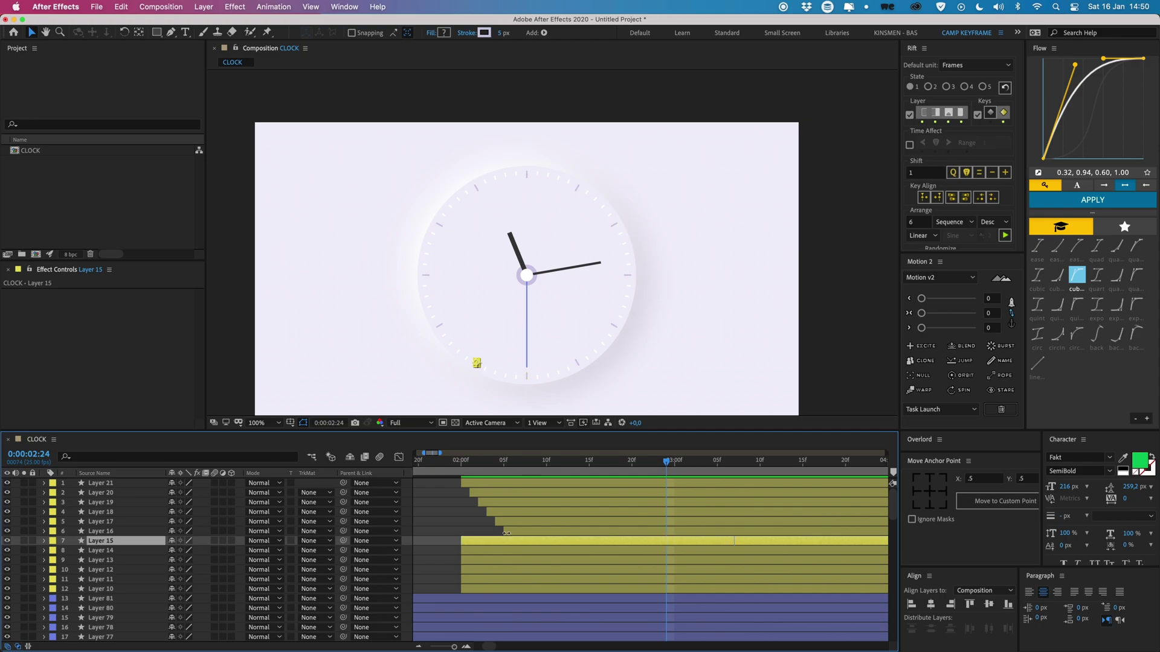
pyautogui.press('super+z')
pyautogui.press('super+z')
pyautogui.press('super+z')
pyautogui.press('super+z')
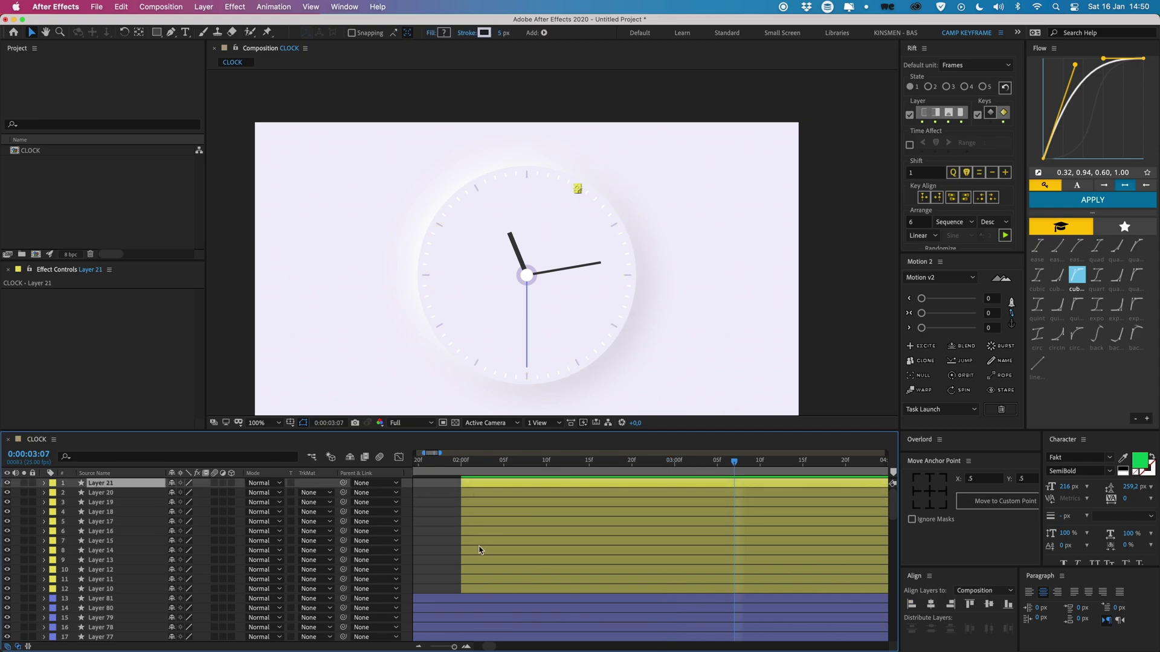
# Stagger Layers 21 to 10 with Rift's linear descending Sequence at 6 frames, and return the playhead to 0:00:02:00.
pyautogui.keyDown('shift'); pyautogui.click(477, 589); pyautogui.keyUp('shift')
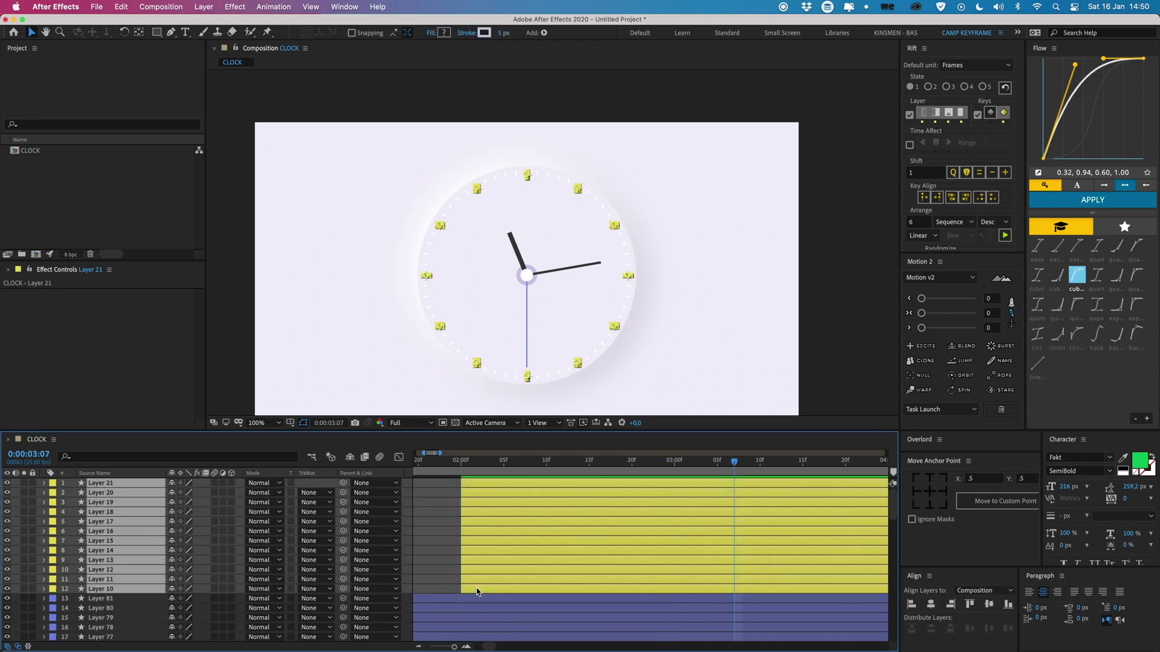
pyautogui.click(917, 222)
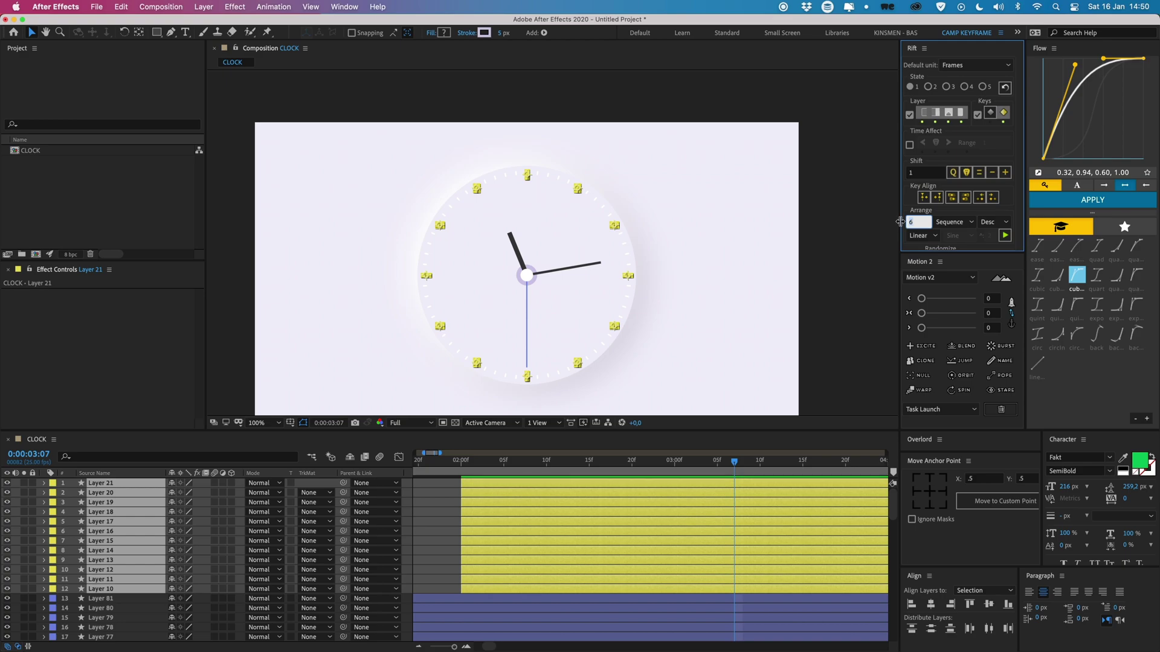
pyautogui.click(1004, 235)
pyautogui.moveTo(446, 462); pyautogui.dragTo(461, 461)
pyautogui.click(453, 495)
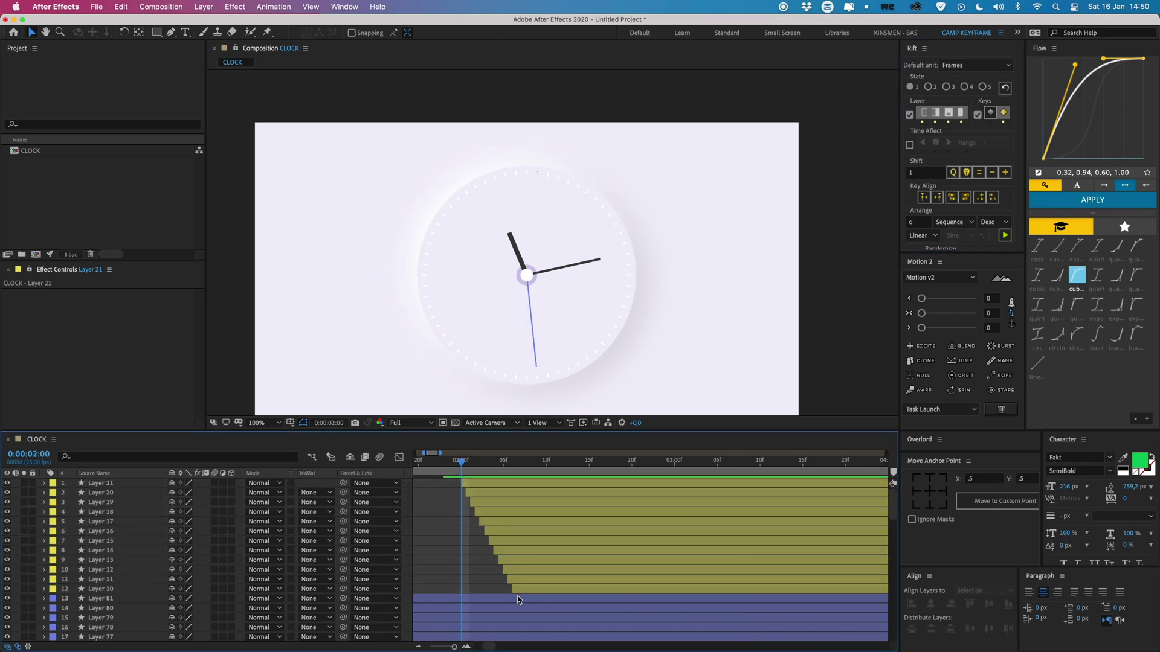
# Preview the staggered growth of the hour markers from 0:00:02:00.
pyautogui.moveTo(464, 463)
pyautogui.mouseDown()
pyautogui.moveTo(514, 464)
pyautogui.moveTo(461, 464)
pyautogui.mouseUp()
pyautogui.press('space')
pyautogui.press('space')
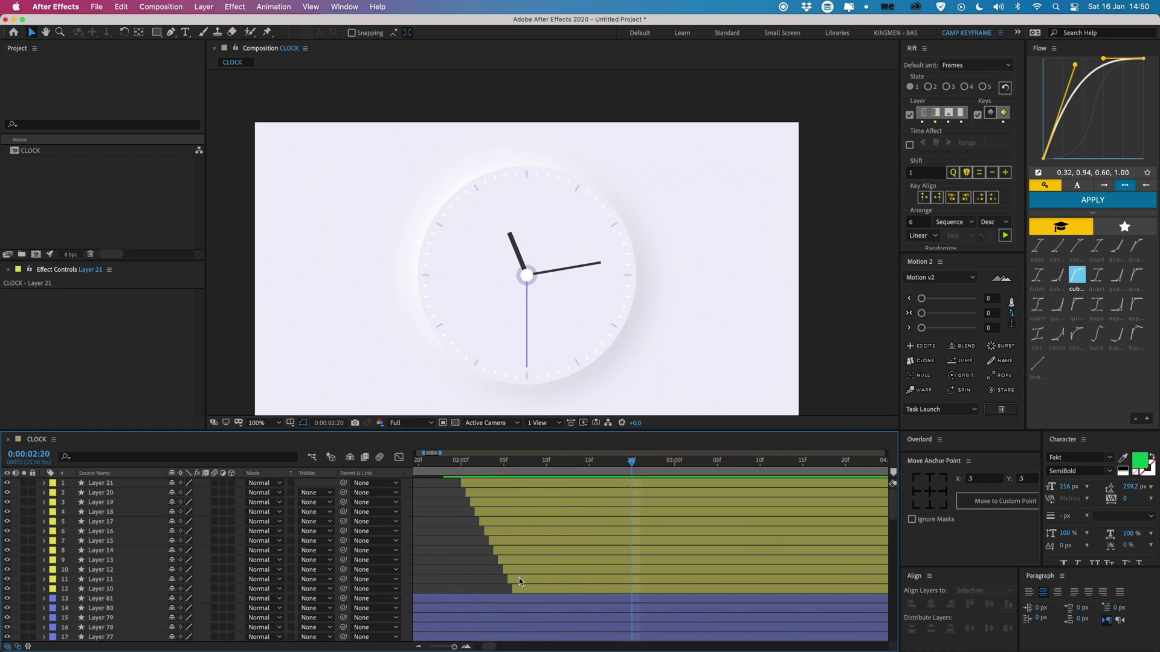
# Pre-compose Layers 10 to 21 as "hours", moving all attributes and fitting the duration to the layers' time span.
pyautogui.click(522, 592)
pyautogui.keyDown('shift'); pyautogui.click(481, 484); pyautogui.keyUp('shift')
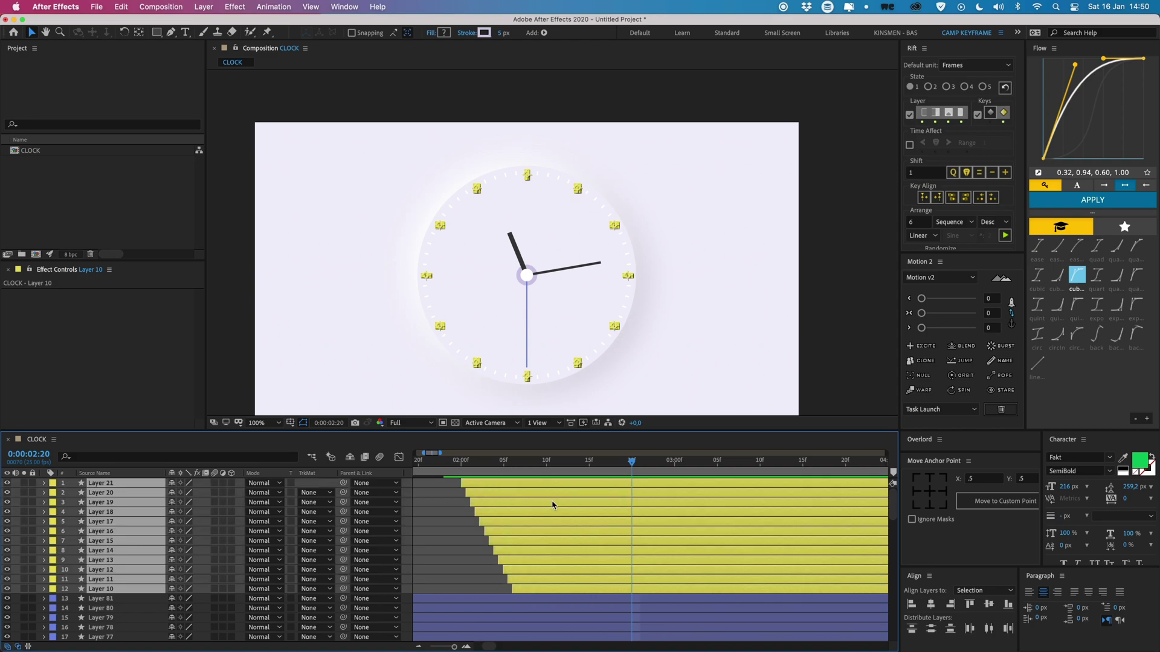
pyautogui.rightClick(522, 496)
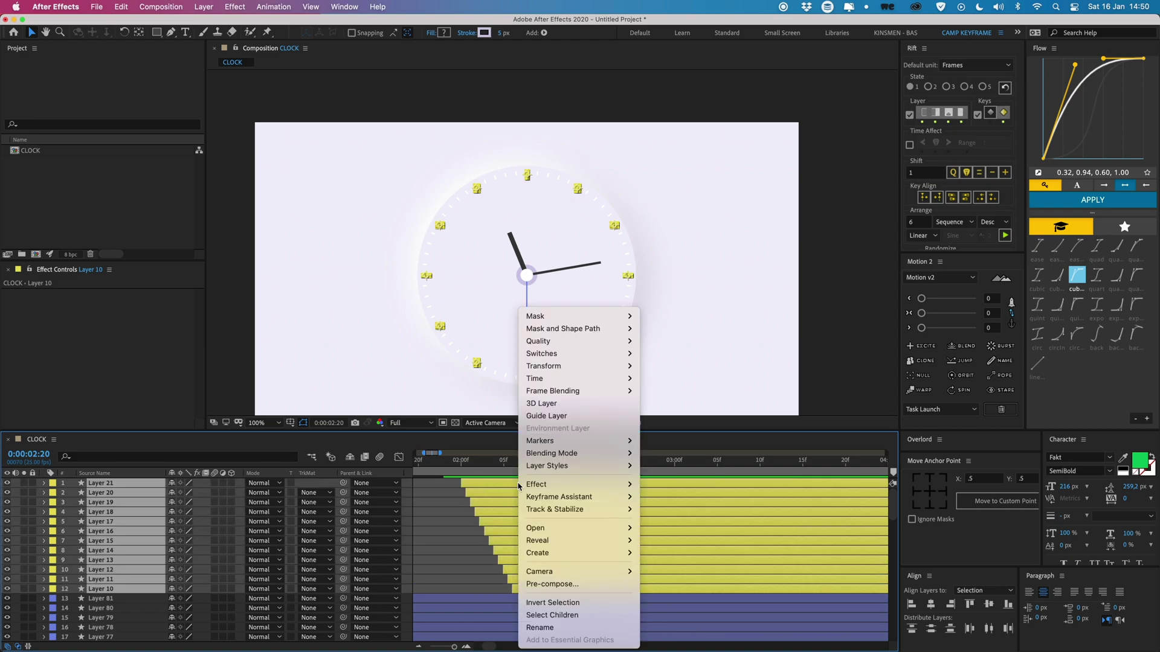
pyautogui.click(552, 584)
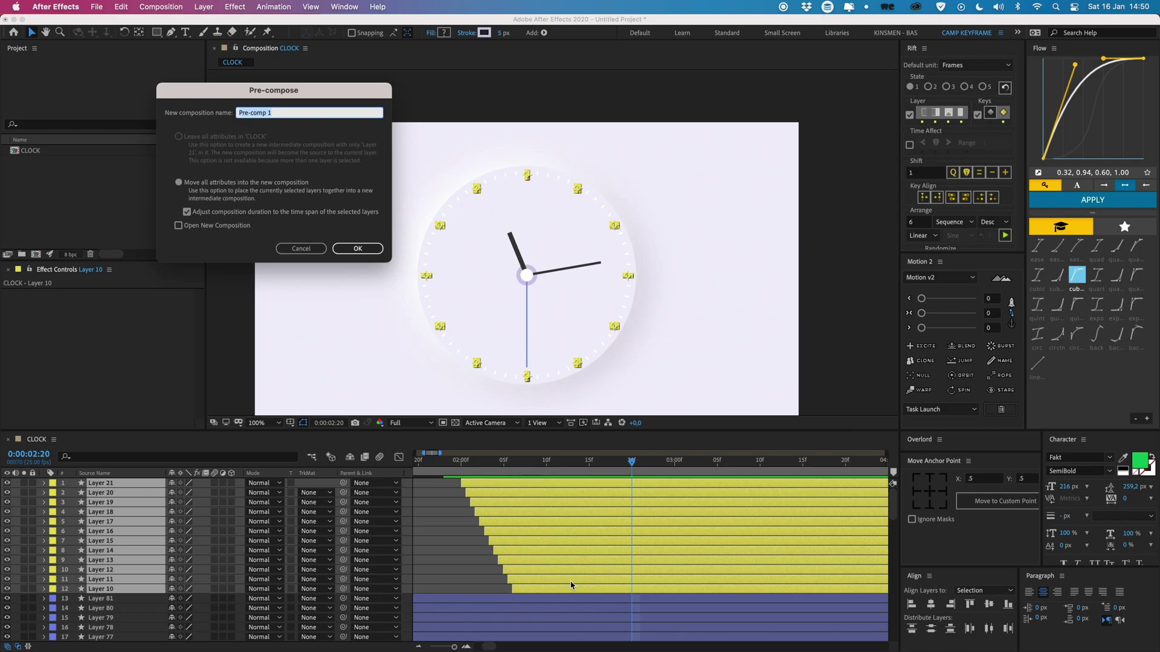
pyautogui.write('hours')
pyautogui.press('Return')
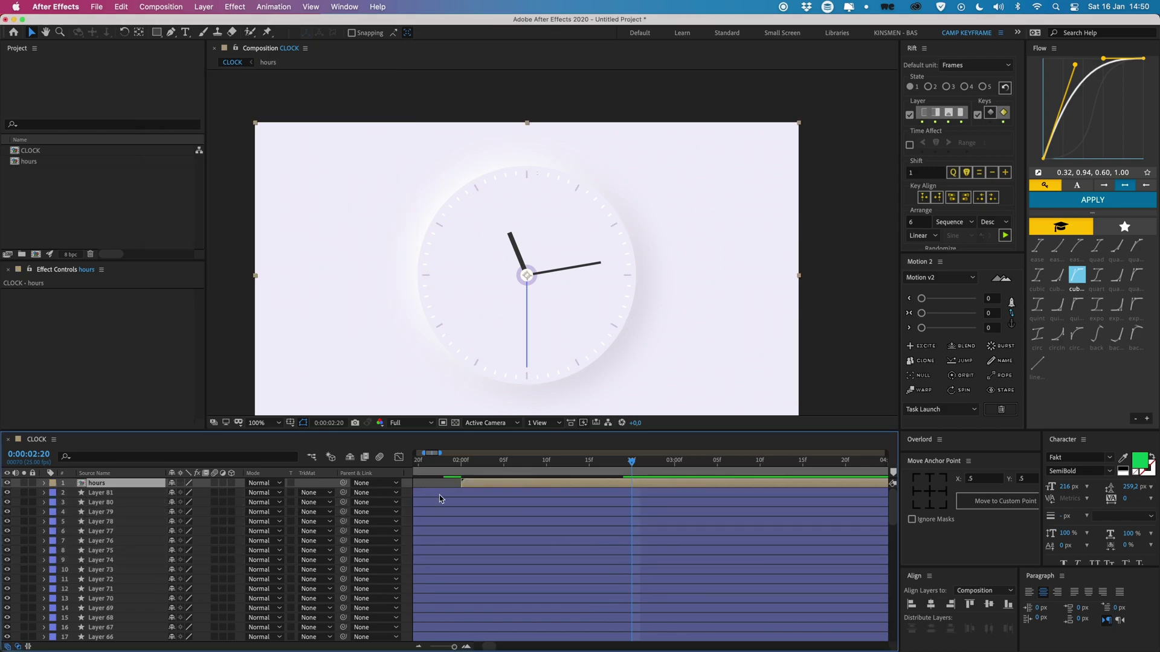
# Move the playhead to 0:00:02:00 and show Layer 81's End keyframes.
pyautogui.click(478, 493)
pyautogui.moveTo(506, 464); pyautogui.dragTo(471, 467)
pyautogui.hotkey('alt', 's')
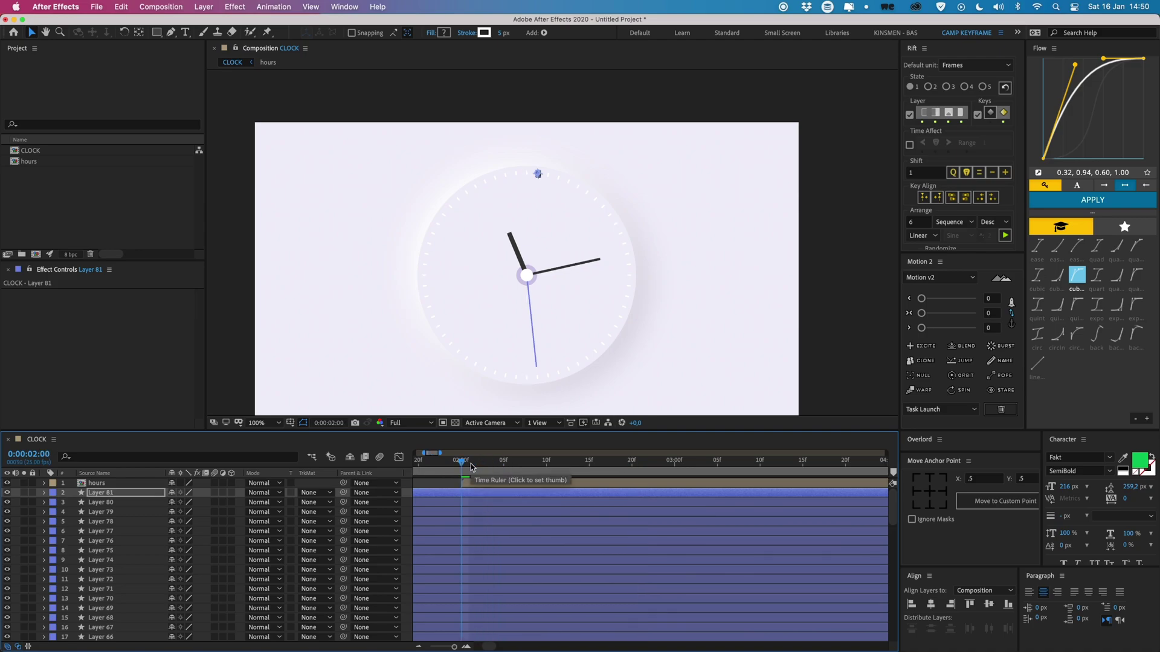
pyautogui.press('u')
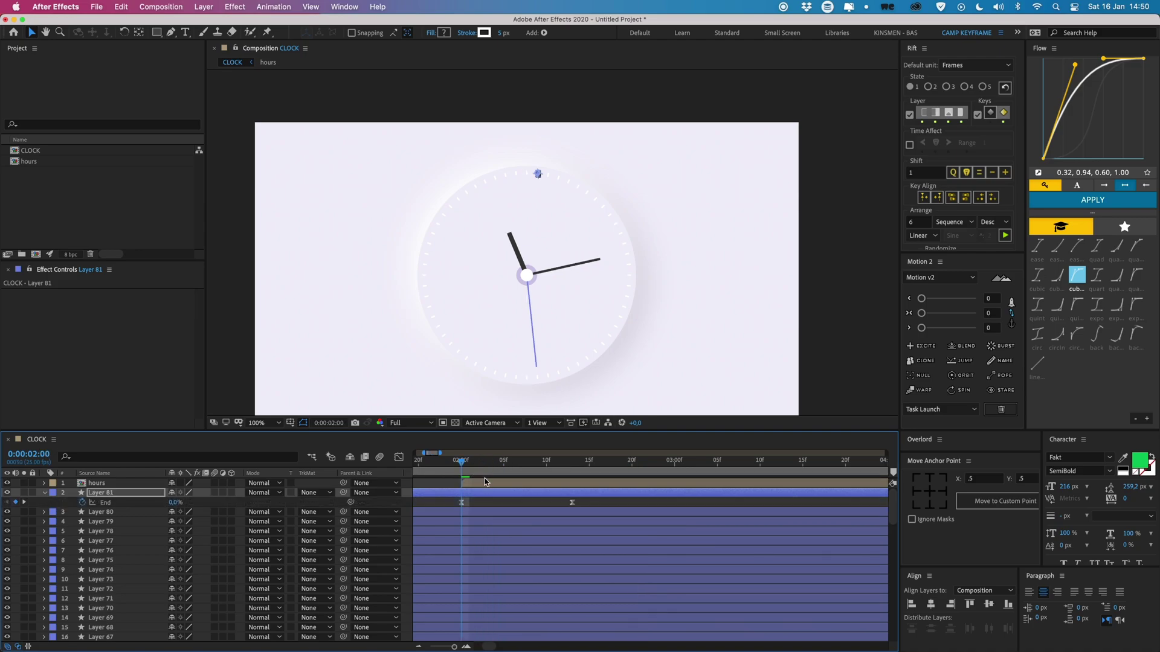
# Trim Layers 81 to 22 so they start at 0:00:02:00, and preview the small markers growing.
pyautogui.click(484, 512)
pyautogui.scroll(-18, 483, 546)
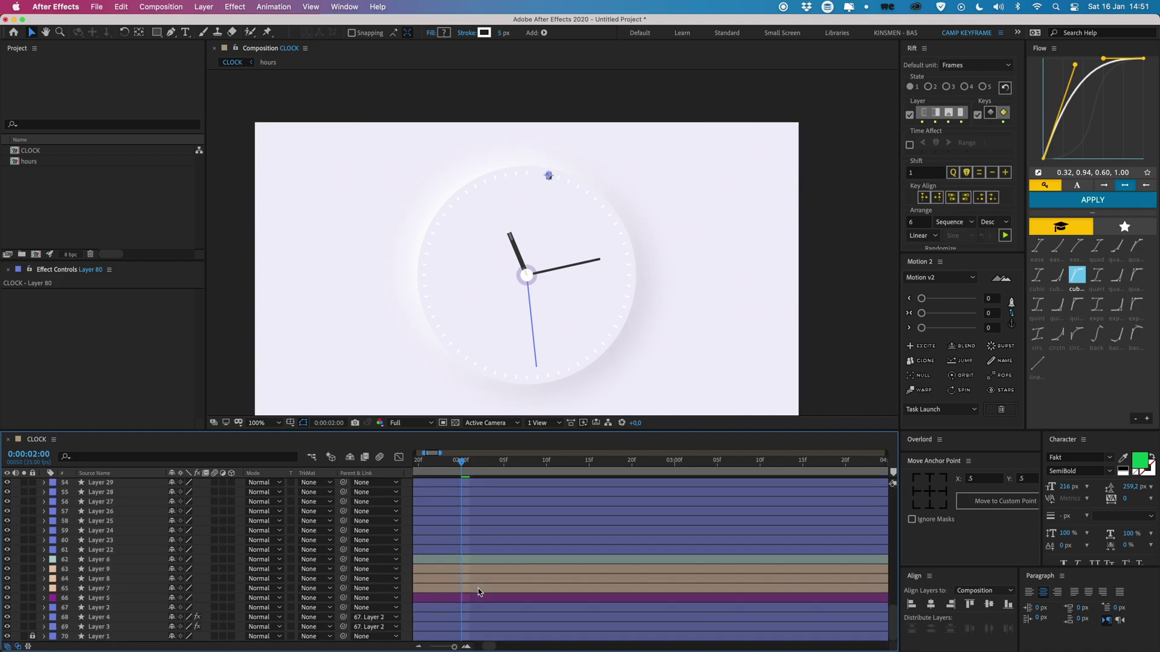
pyautogui.keyDown('shift'); pyautogui.click(474, 548); pyautogui.keyUp('shift')
pyautogui.scroll(15, 474, 544)
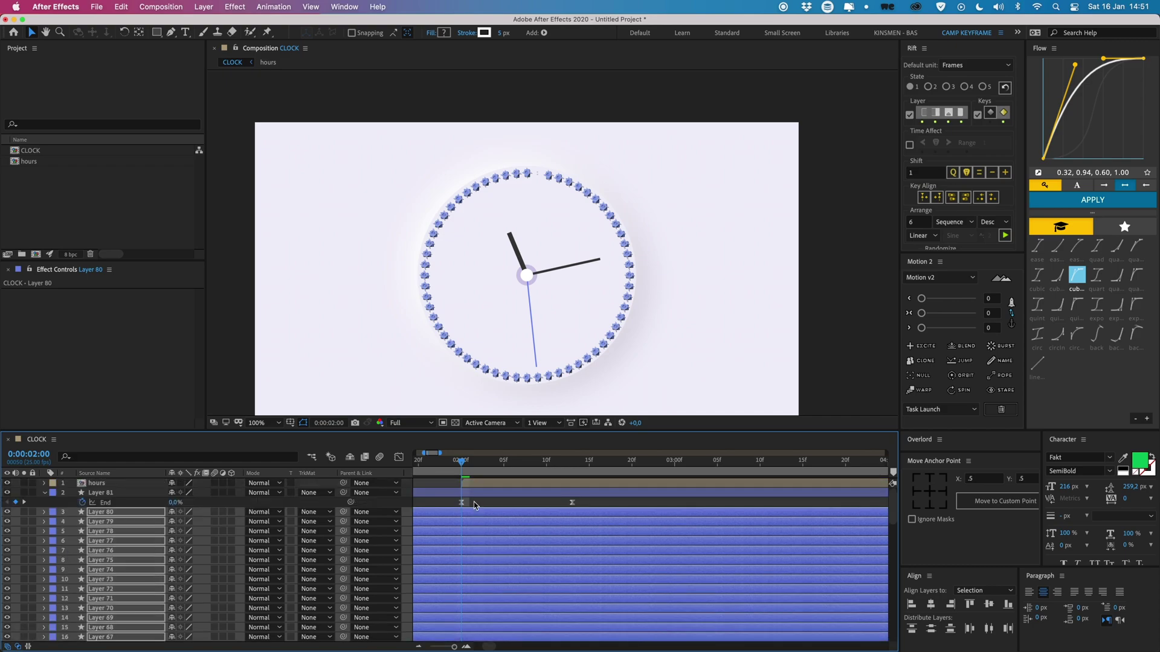
pyautogui.keyDown('shift'); pyautogui.click(473, 494); pyautogui.keyUp('shift')
pyautogui.hotkey('alt', '[')
pyautogui.click(436, 503)
pyautogui.press('space')
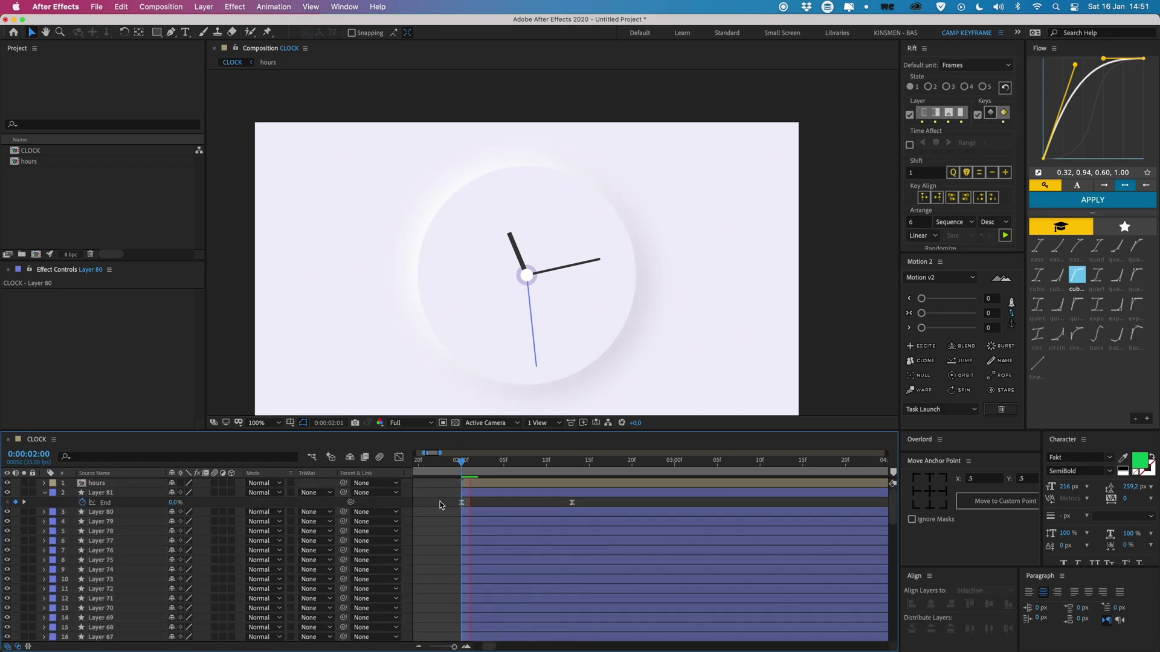
pyautogui.press('space')
# Collapse Layer 81 and stagger Layers 81 to 22 with Rift's linear descending Sequence at 6 frames.
pyautogui.click(472, 494)
pyautogui.press('u')
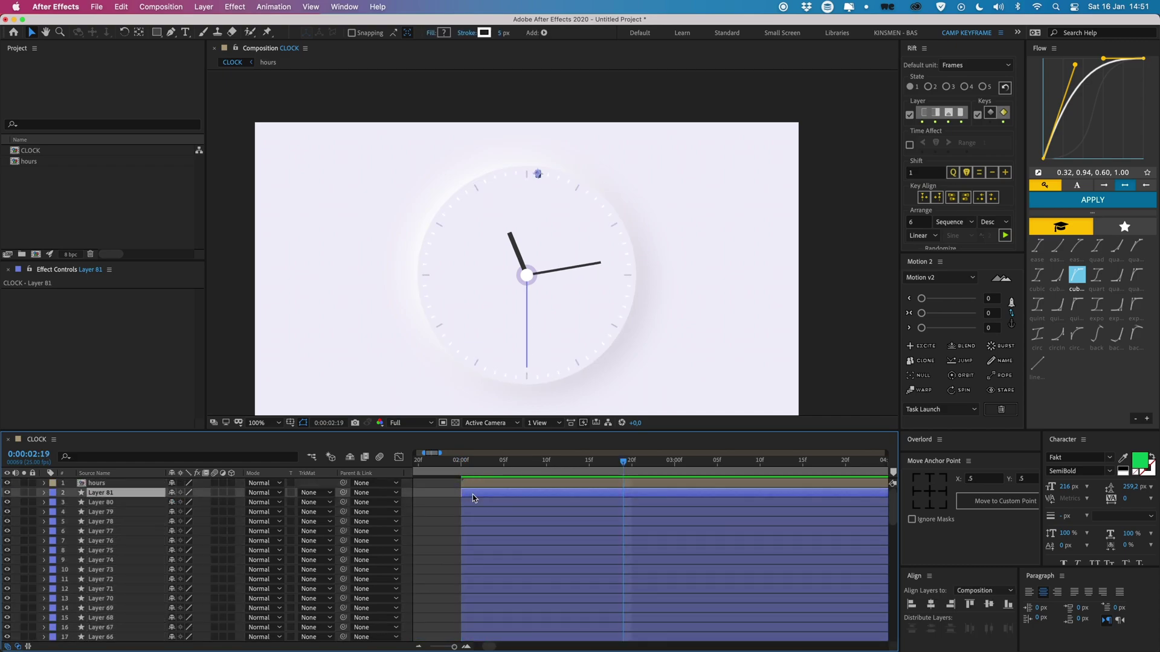
pyautogui.scroll(-15, 494, 508)
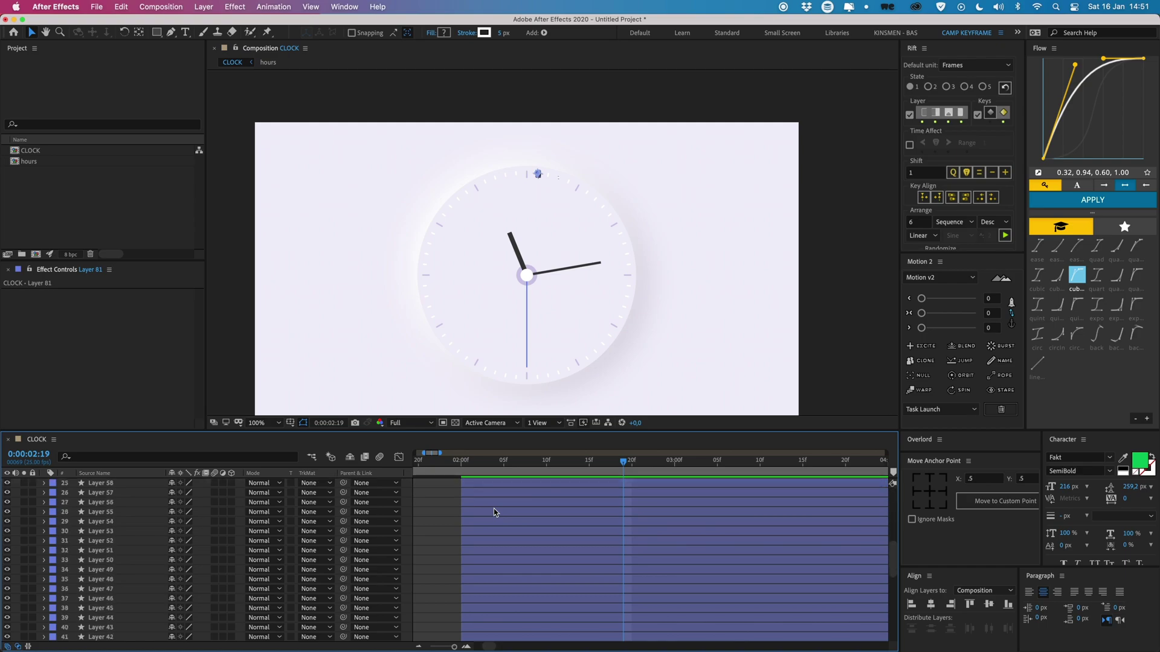
pyautogui.keyDown('shift'); pyautogui.click(487, 553); pyautogui.keyUp('shift')
pyautogui.click(1005, 237)
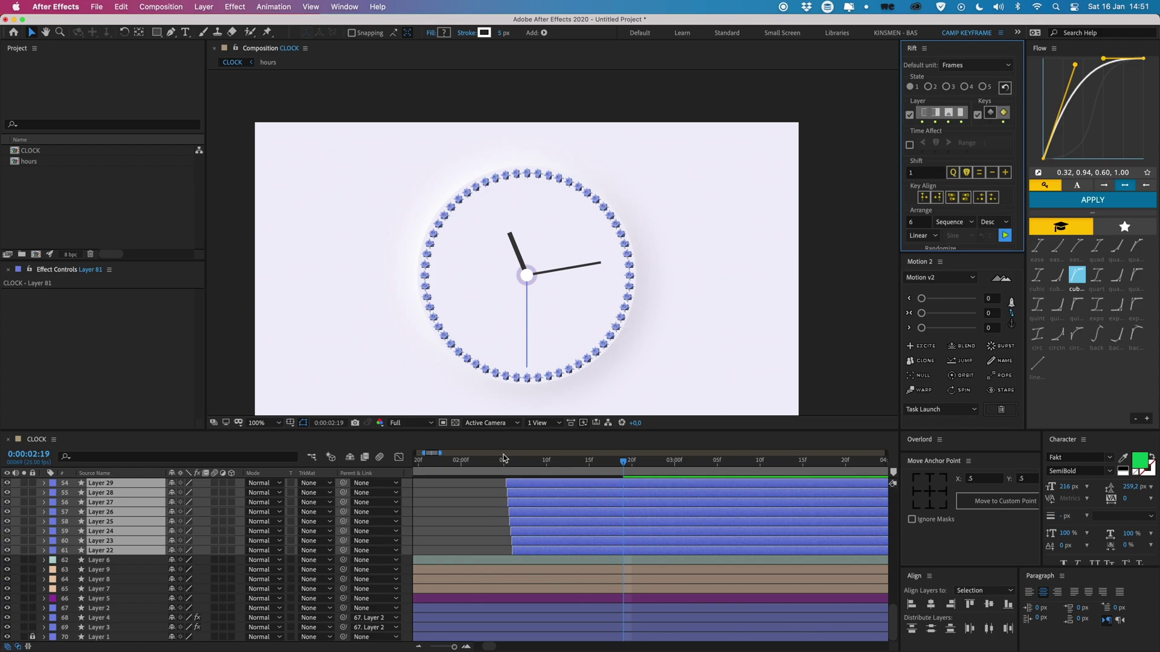
# Preview the staggered growth of the small markers from 0:00:02:00.
pyautogui.moveTo(484, 462); pyautogui.dragTo(463, 463)
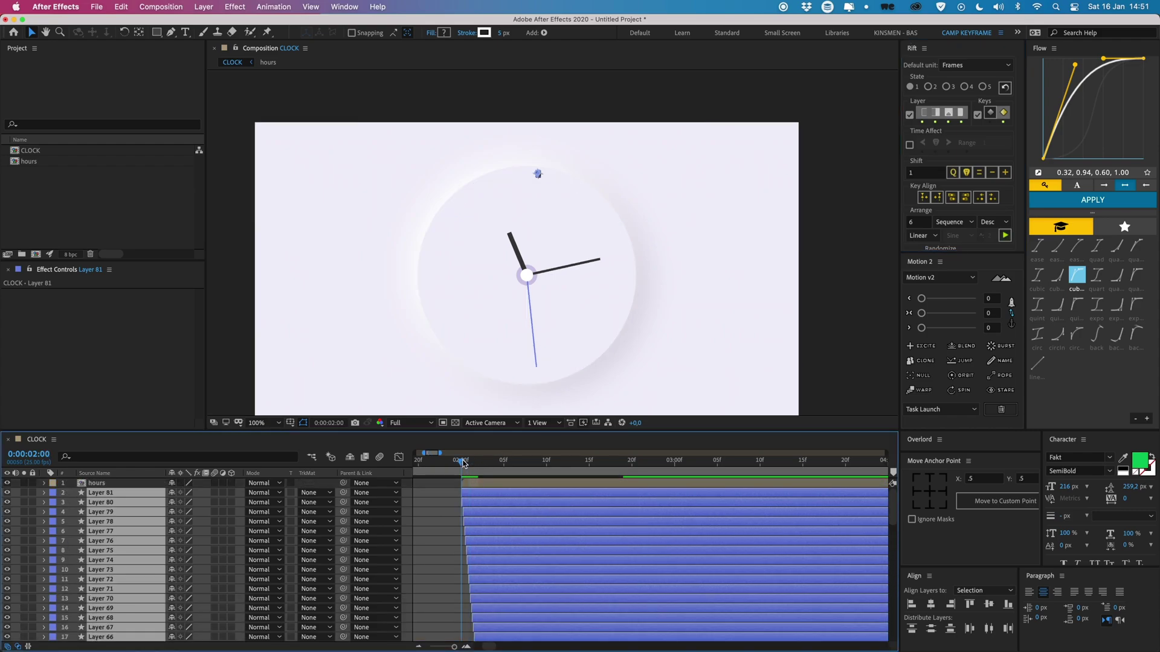
pyautogui.press('space')
pyautogui.press('space')
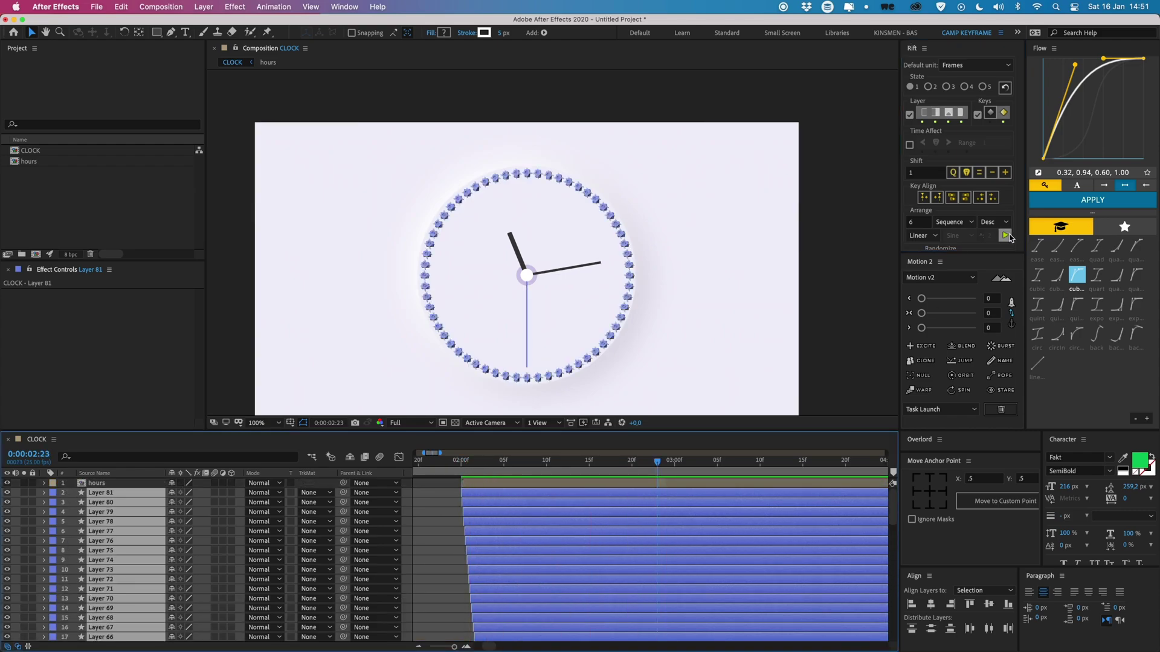
# Apply the 6-frame Rift Sequence twice more to Layers 81 to 22 and return the playhead to 0:00:02:00.
pyautogui.click(1006, 236)
pyautogui.click(1006, 236)
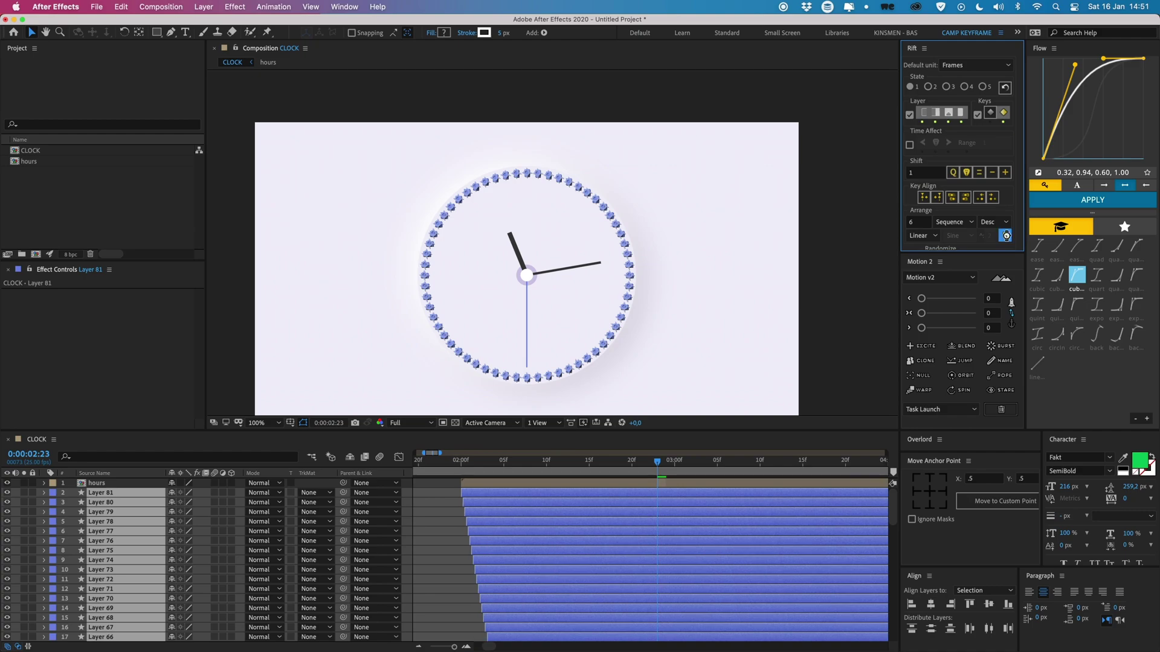
pyautogui.click(461, 464)
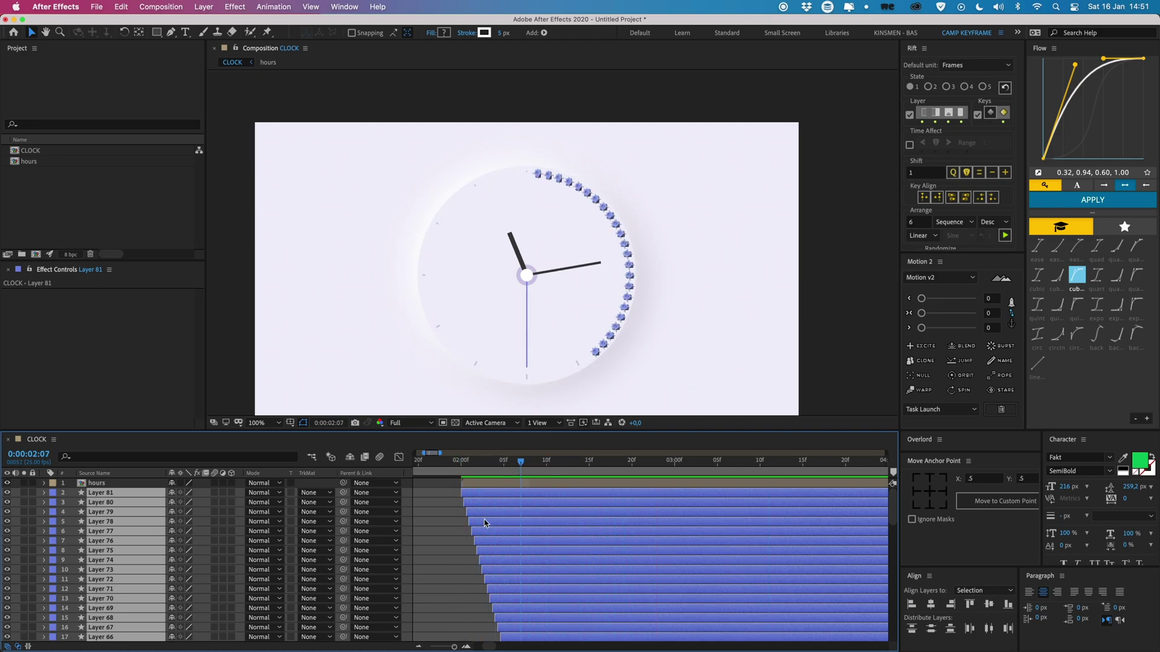
# Pre-compose Layers 81 to 22 as "seconds", moving all attributes into the new composition.
pyautogui.press('super+shift+c')
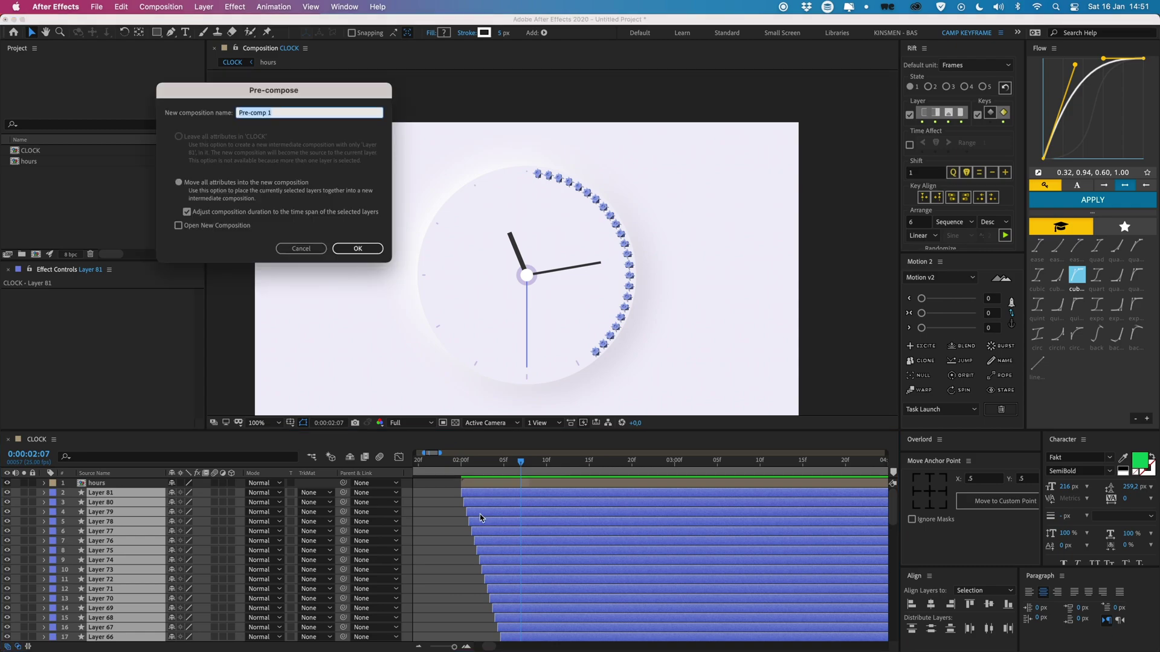
pyautogui.write('s')
pyautogui.write('minute')
pyautogui.press('Return')
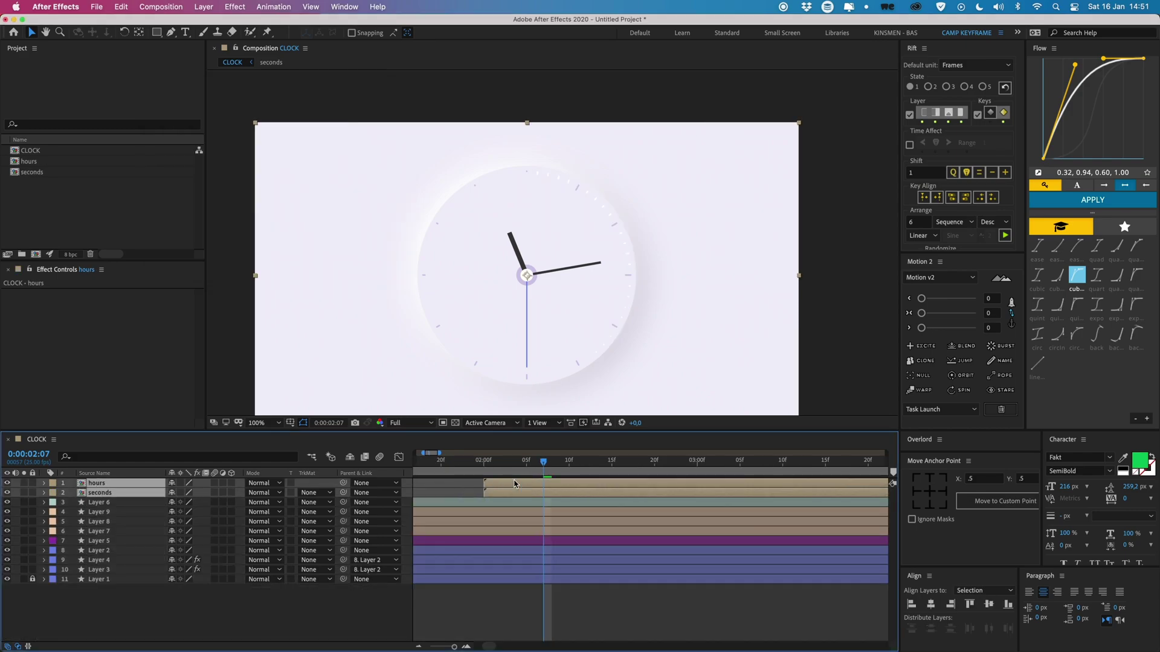
# Place the playhead at 0:00:02:03 and parent the hours and seconds precomps to Layer 2, the clock face.
pyautogui.hscroll(3, 567, 485)
pyautogui.moveTo(766, 471); pyautogui.dragTo(733, 471)
pyautogui.press('super+shift+a')
pyautogui.moveTo(495, 311); pyautogui.dragTo(473, 301)
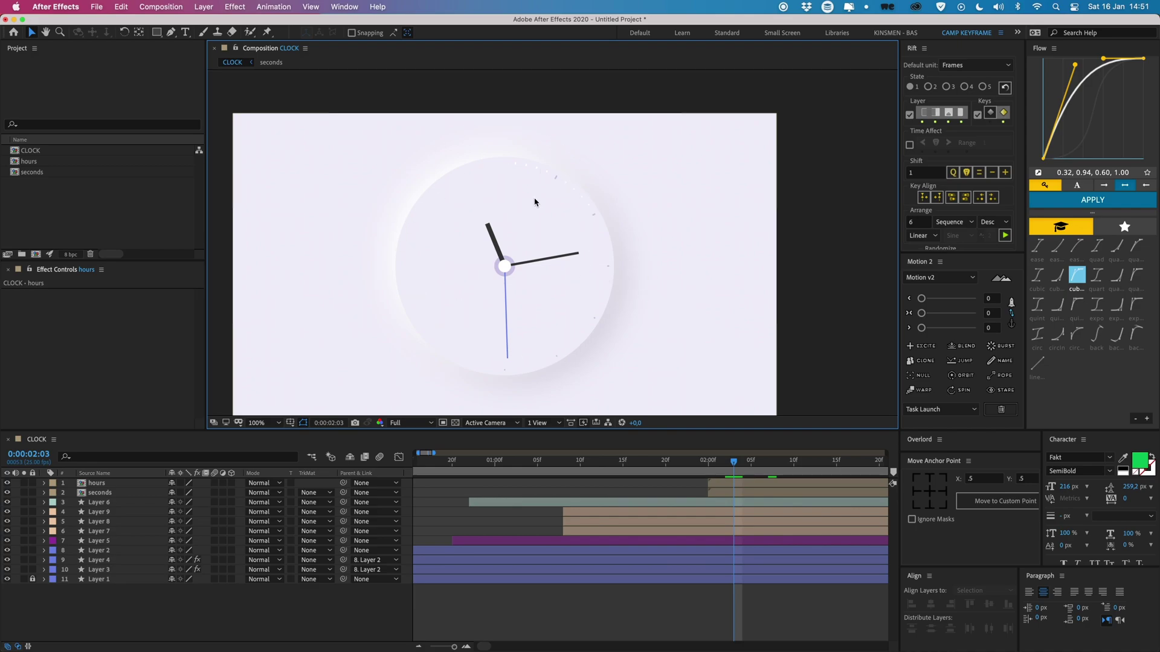
pyautogui.click(100, 559)
pyautogui.click(99, 551)
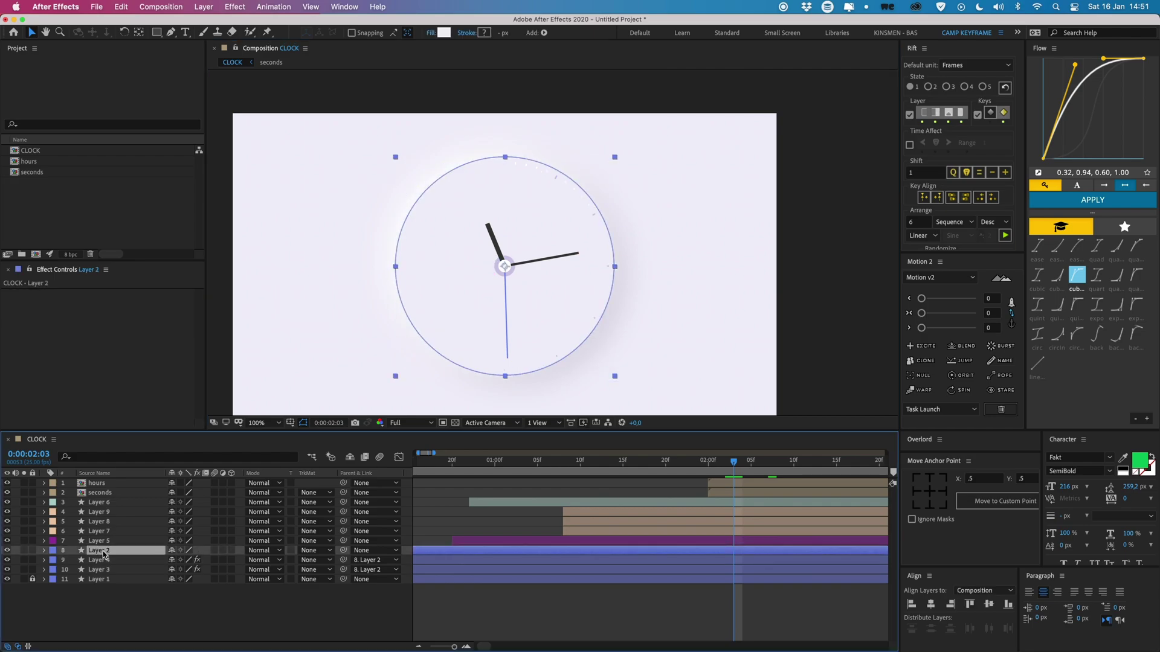
pyautogui.click(727, 483)
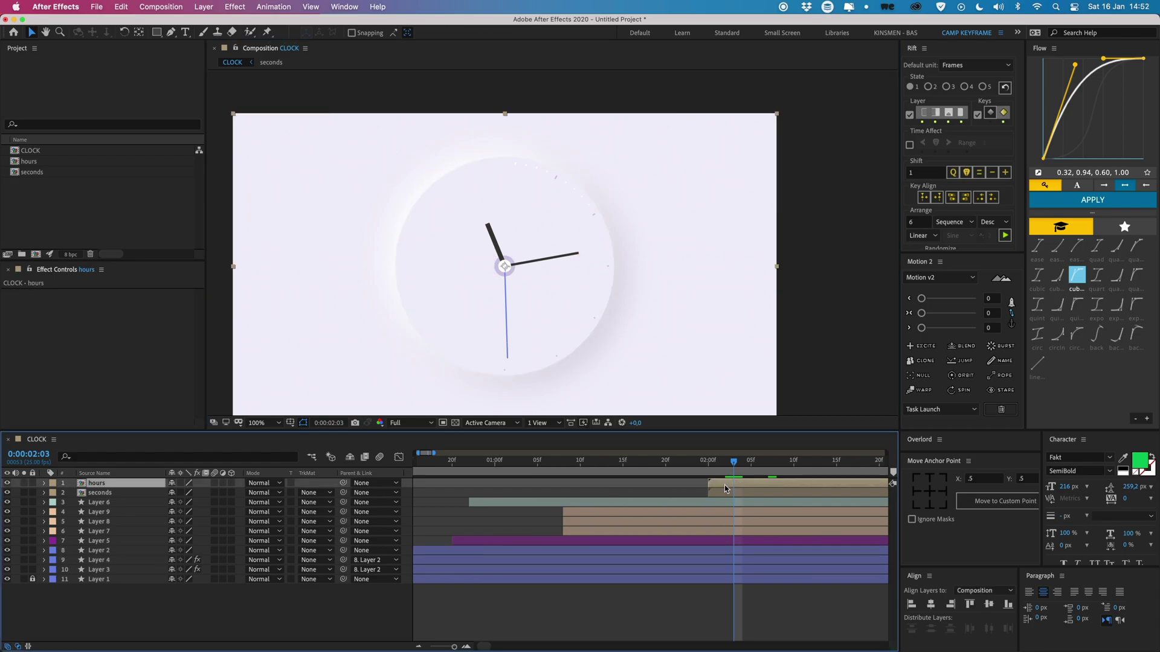
pyautogui.keyDown('shift'); pyautogui.click(725, 492); pyautogui.keyUp('shift')
pyautogui.moveTo(343, 492); pyautogui.dragTo(119, 551)
# Move Layer 2 aside to check that the markers follow the clock face, and undo the move.
pyautogui.click(119, 551)
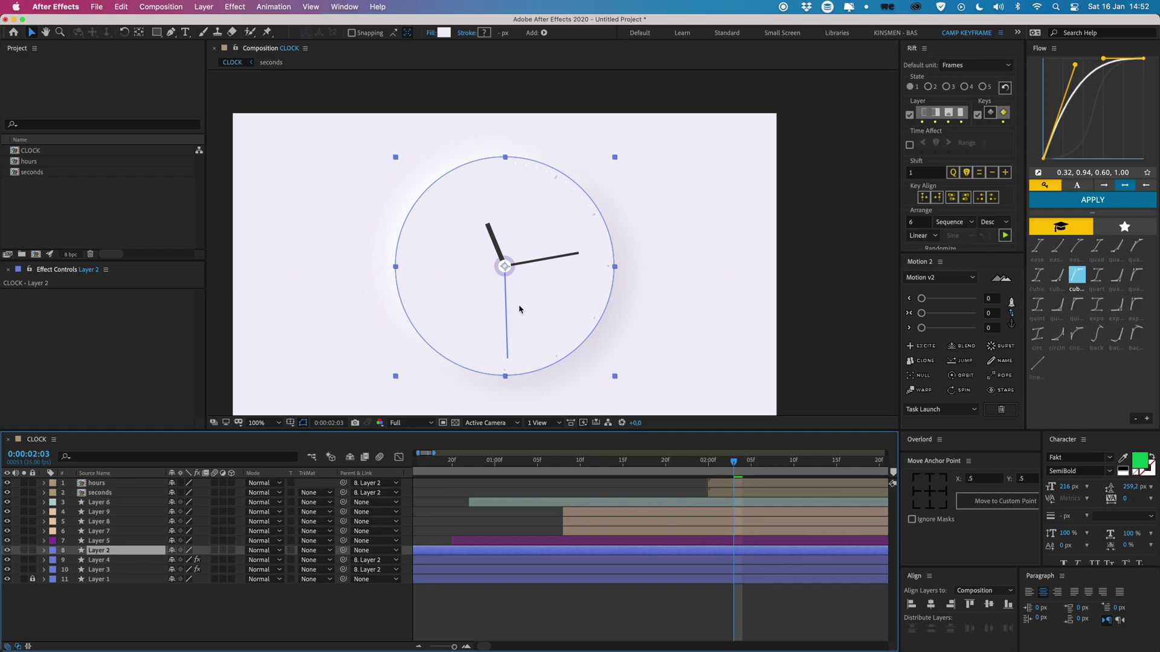
pyautogui.moveTo(481, 305); pyautogui.dragTo(395, 298)
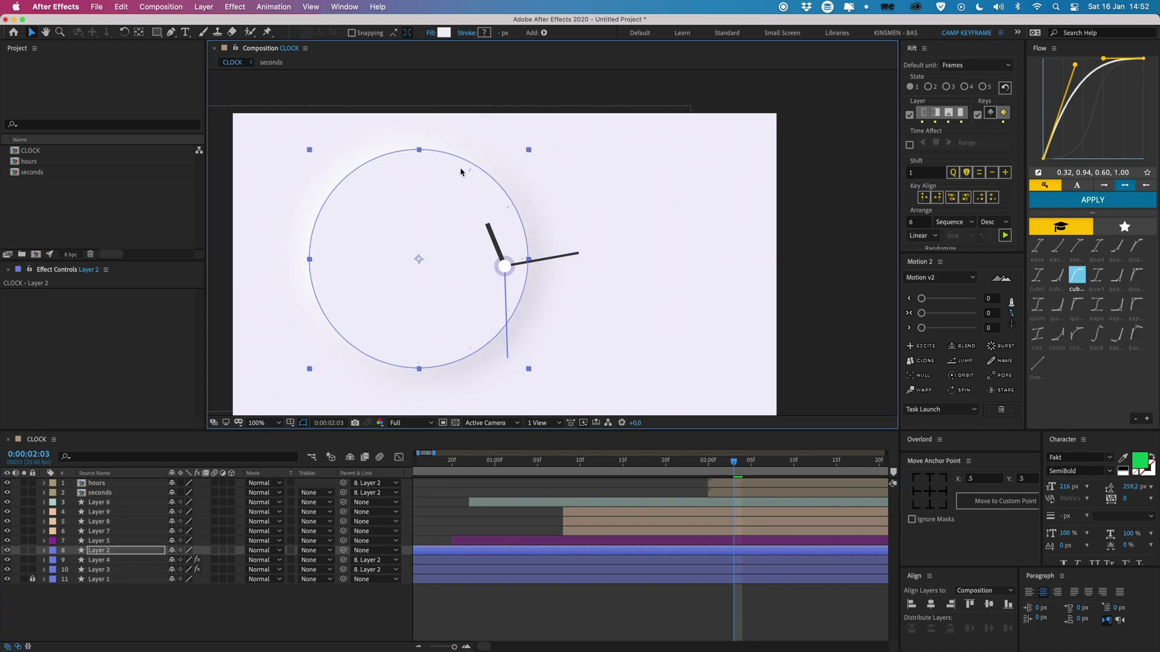
pyautogui.press('super+z')
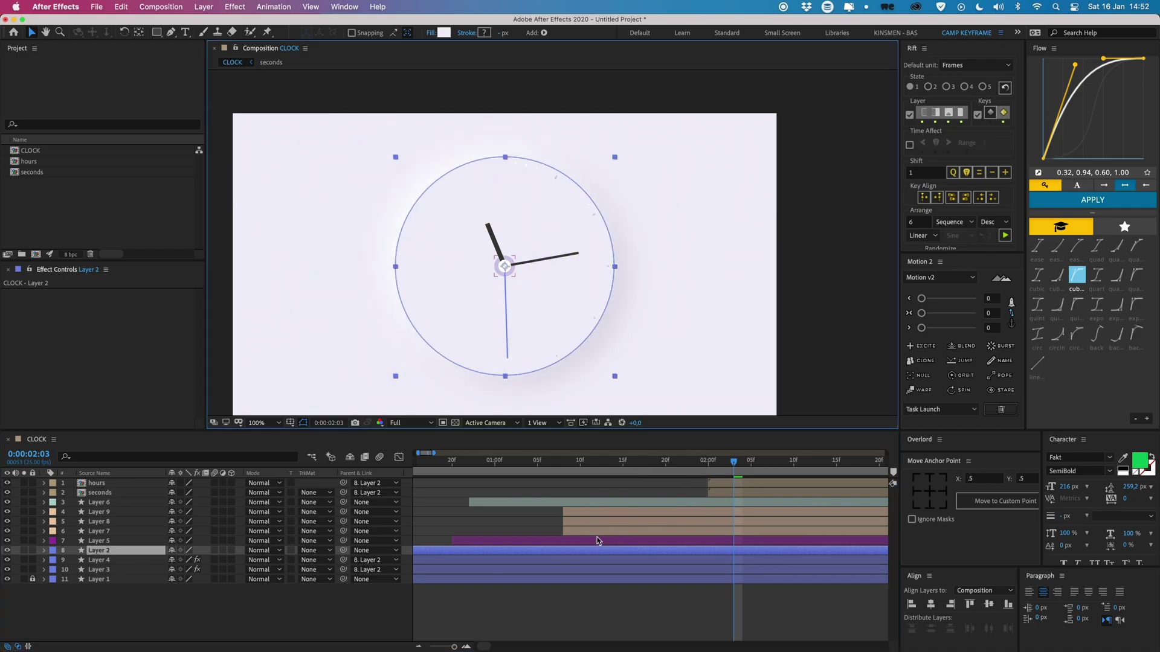
# Move the hours and seconds precomps about one second earlier, starting hours slightly after seconds.
pyautogui.press('u')
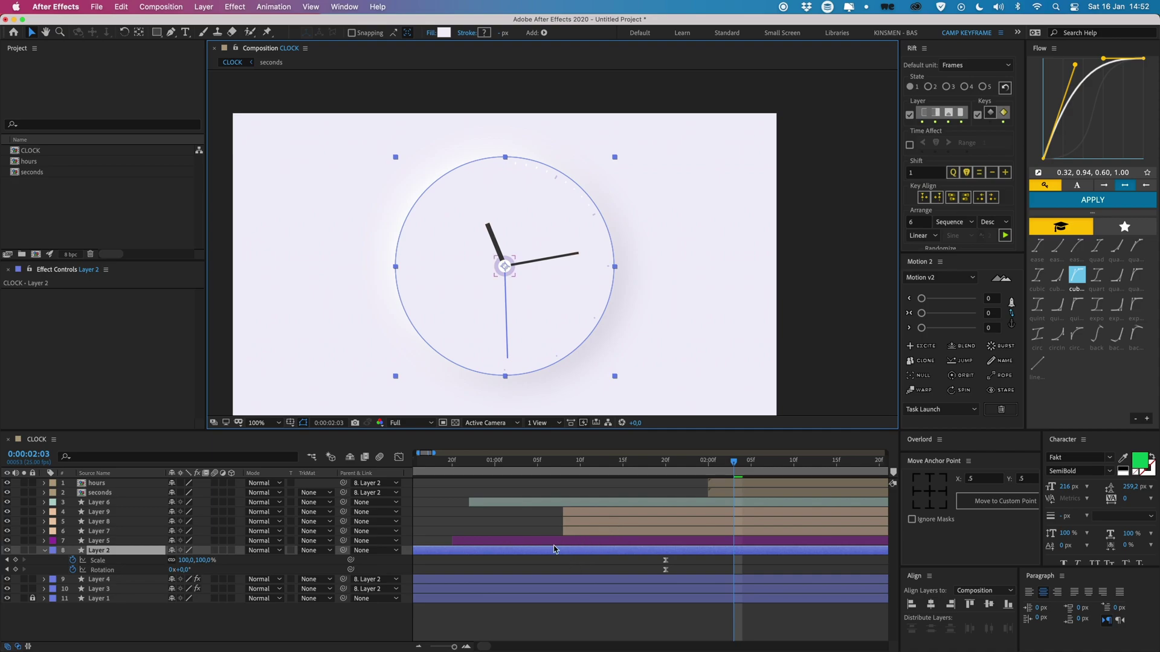
pyautogui.press('u')
pyautogui.click(715, 485)
pyautogui.keyDown('shift'); pyautogui.click(714, 492); pyautogui.keyUp('shift')
pyautogui.hscroll(-2, 713, 492)
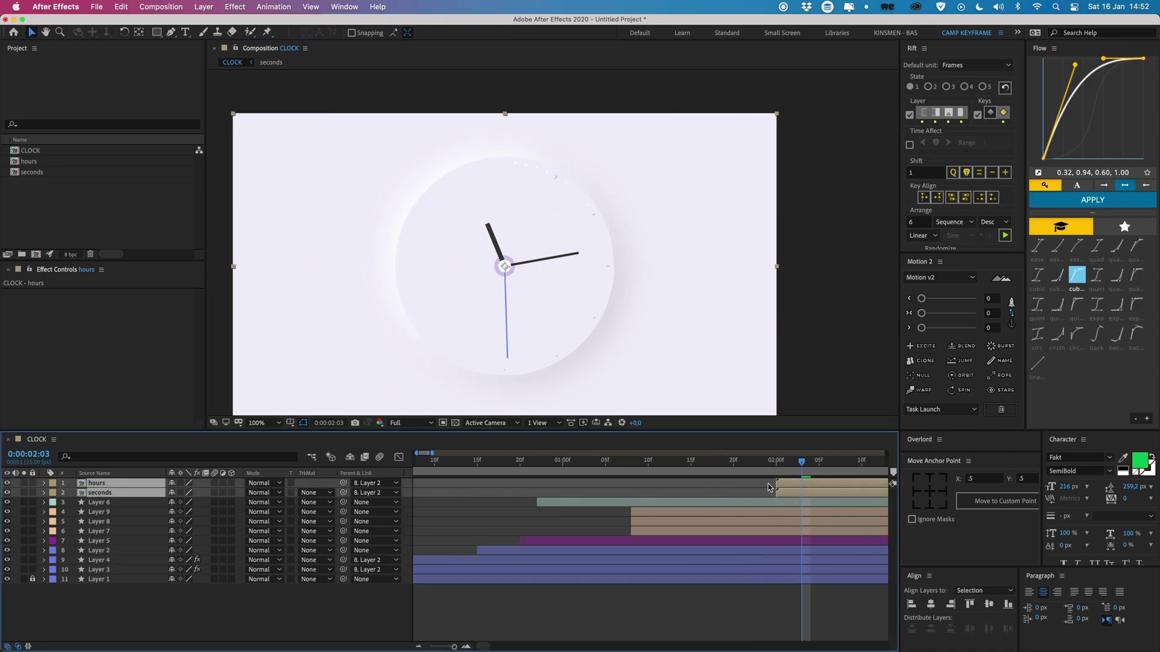
pyautogui.moveTo(769, 487); pyautogui.dragTo(513, 487)
pyautogui.moveTo(603, 470); pyautogui.dragTo(580, 474)
# Play back the clock animation from 0:00:00:18 to check the new marker timing.
pyautogui.press('super+shift+a')
pyautogui.press('space')
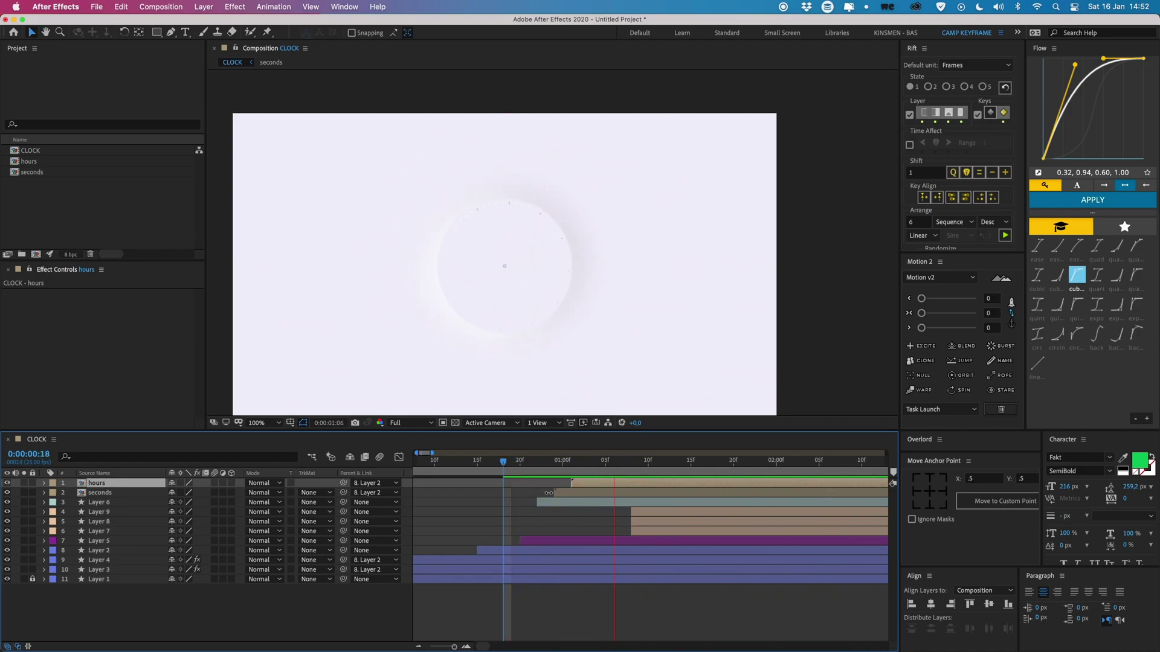
pyautogui.hscroll(-1, 551, 503)
pyautogui.press('space')
pyautogui.click(580, 523)
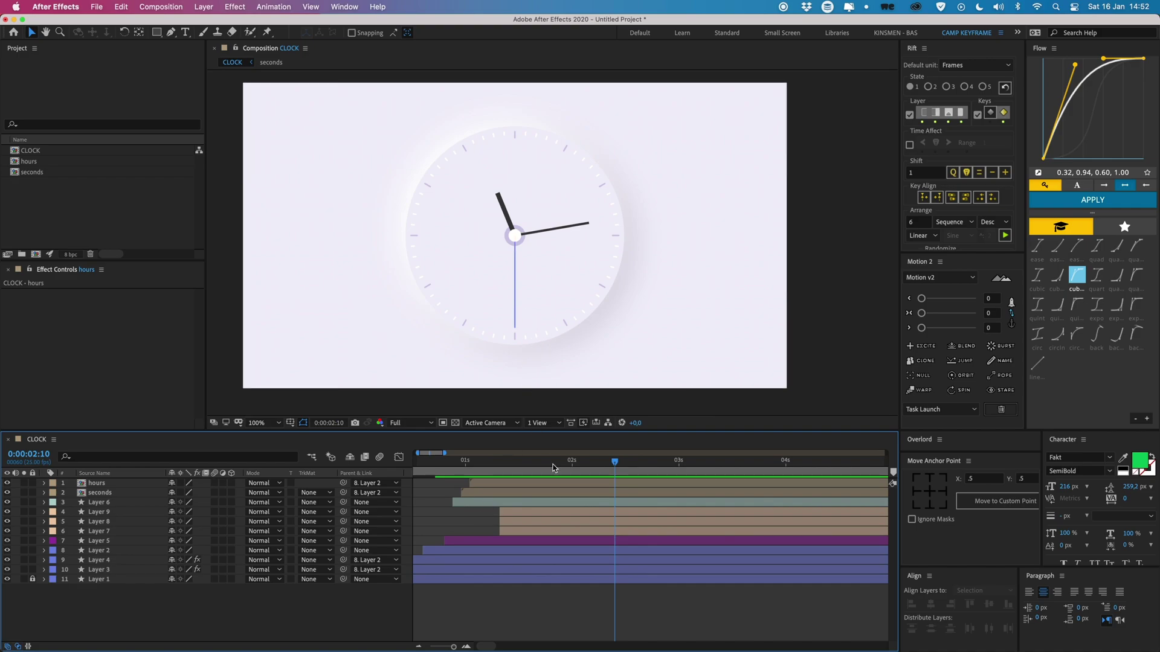
# Reveal the keyframes of Layer 9, the second hand, and place the playhead at 0:00:03:00.
pyautogui.click(518, 512)
pyautogui.press('.')
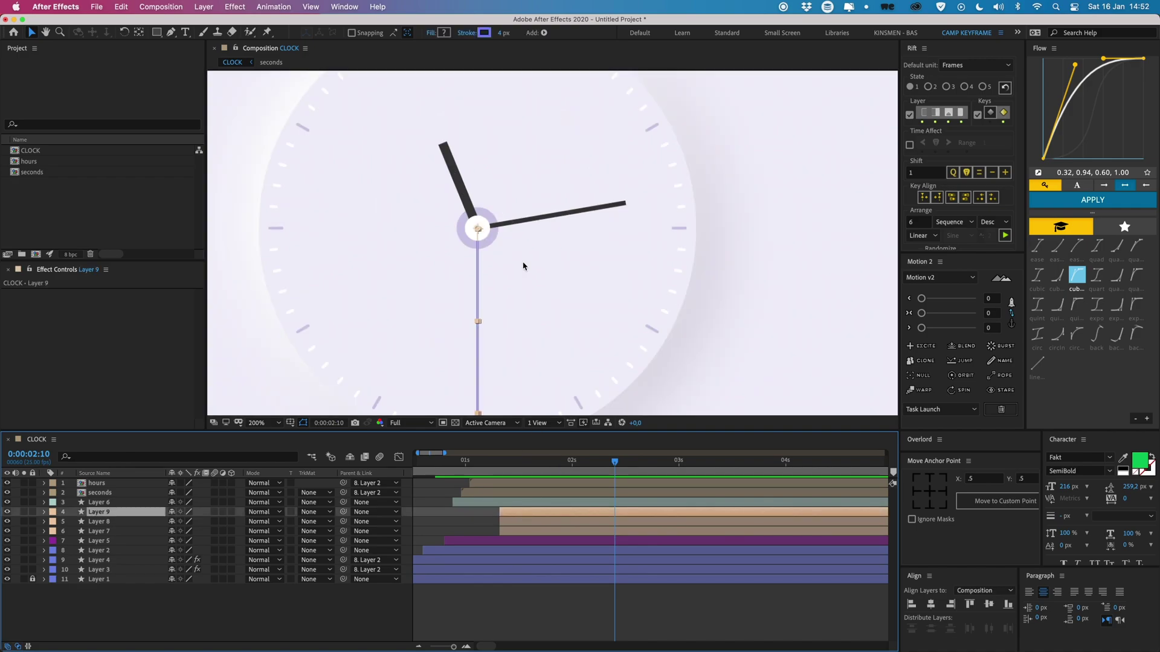
pyautogui.press('space')
pyautogui.moveTo(525, 332); pyautogui.dragTo(565, 279)
pyautogui.press('space')
pyautogui.moveTo(538, 348); pyautogui.dragTo(546, 295)
pyautogui.press('v')
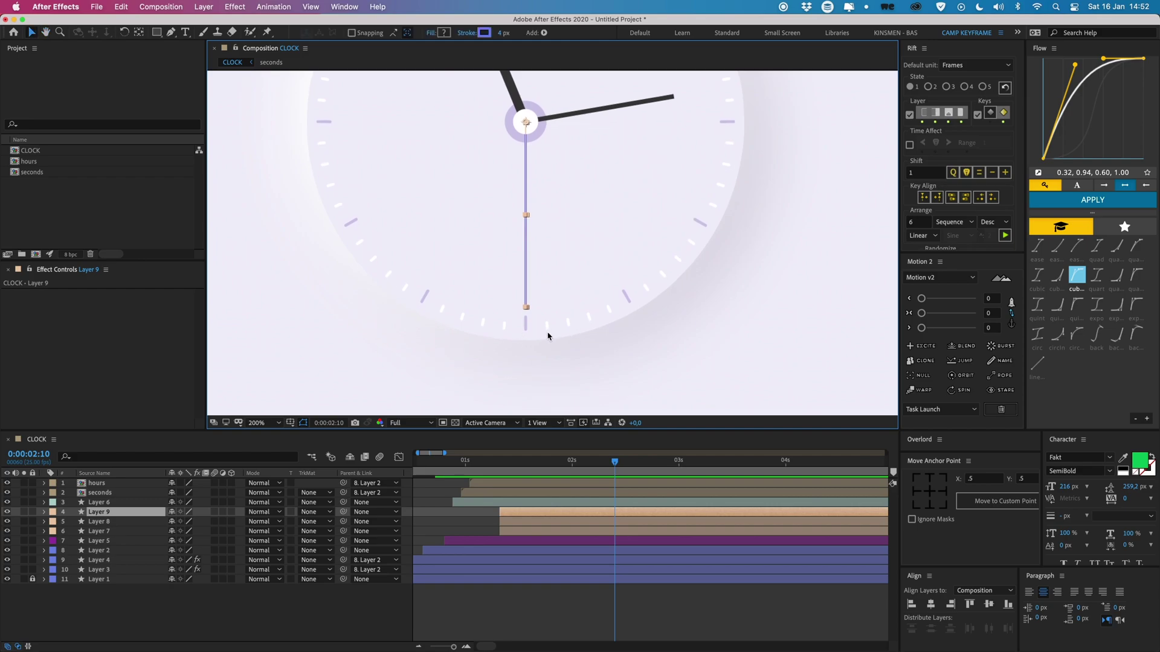
pyautogui.press('u')
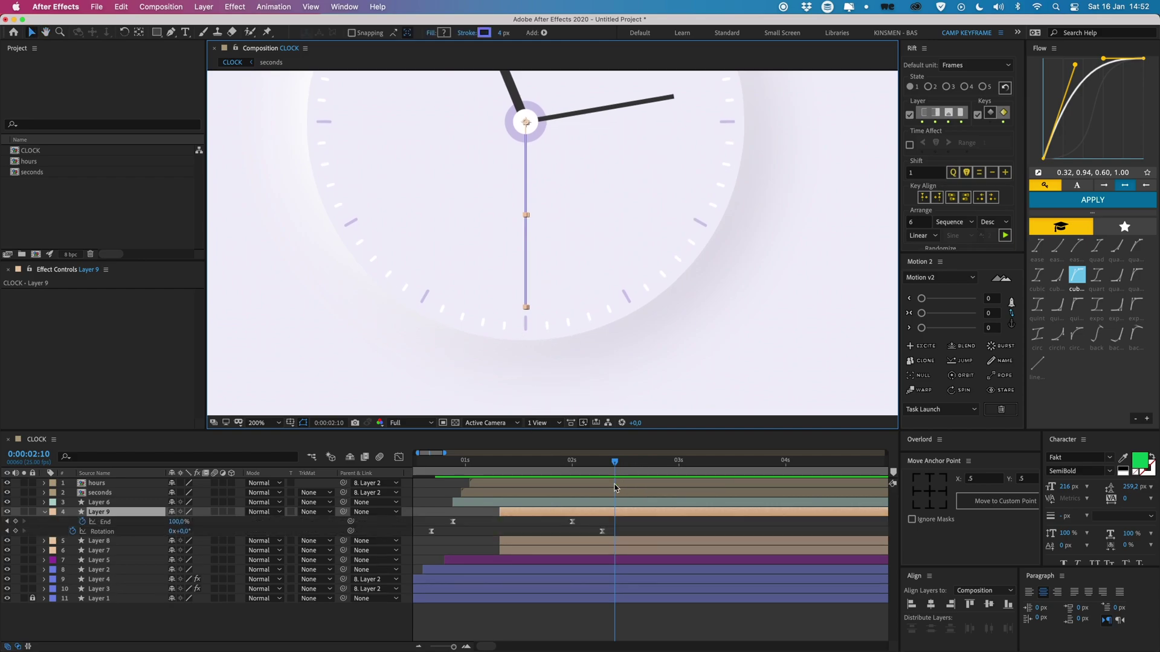
pyautogui.moveTo(670, 467); pyautogui.dragTo(678, 467)
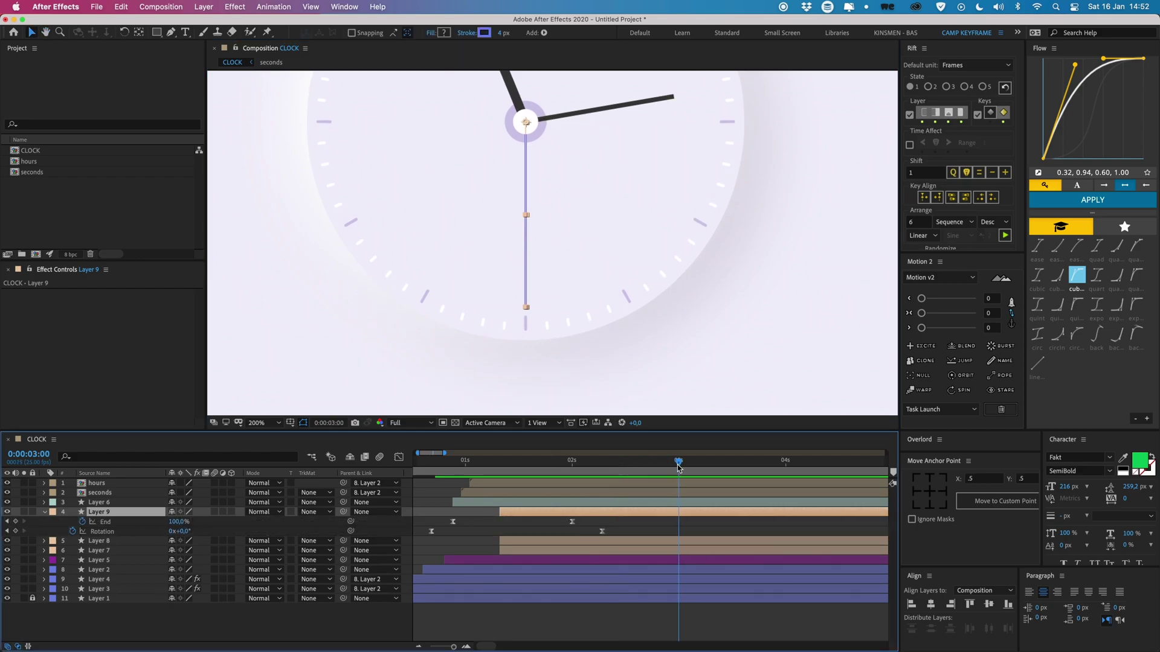
# Show only Layer 9's Rotation and add a keyframe for it at 0:00:03:00.
pyautogui.hscroll(3, 585, 516)
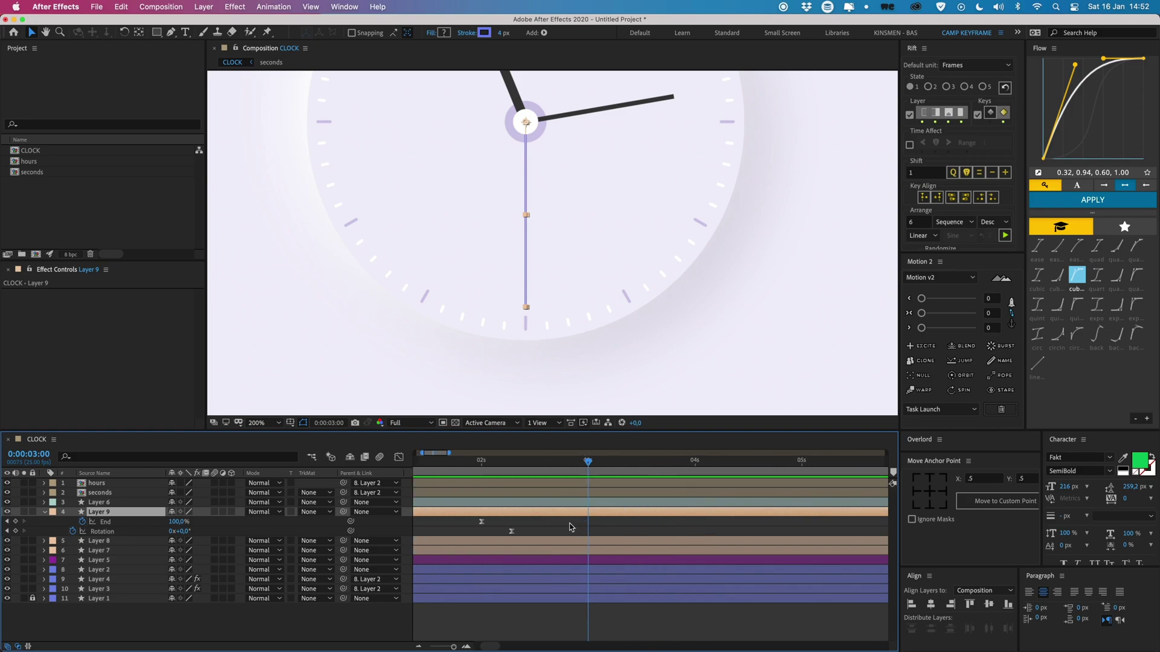
pyautogui.click(569, 527)
pyautogui.click(107, 513)
pyautogui.press('u')
pyautogui.press('r')
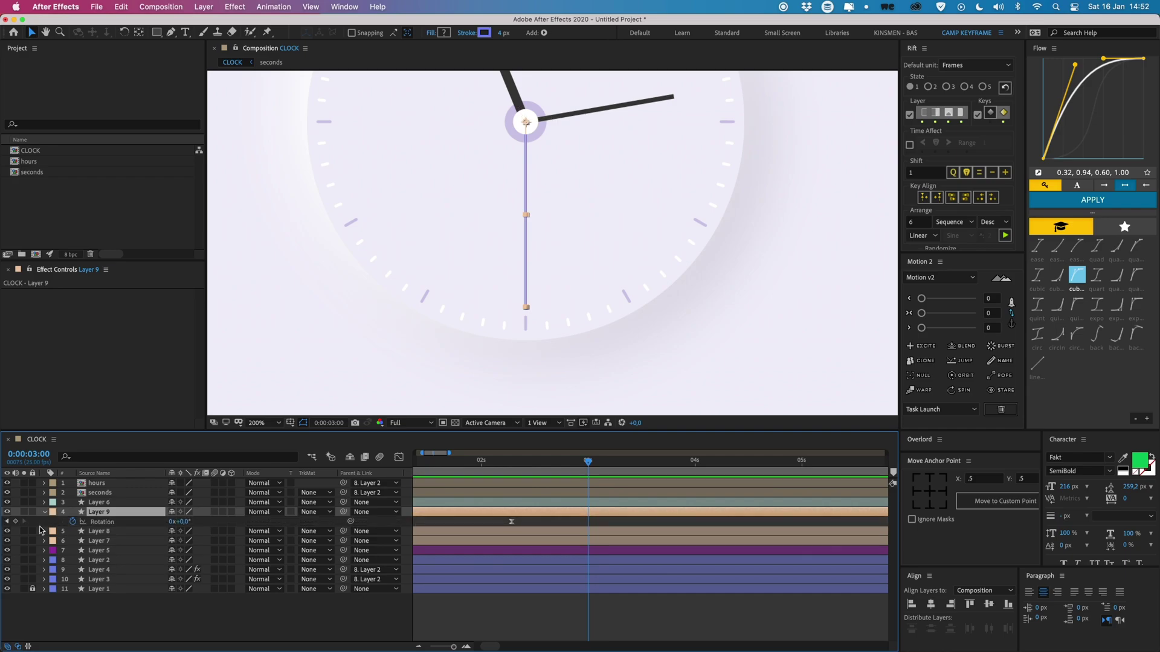
pyautogui.click(15, 523)
pyautogui.click(466, 647)
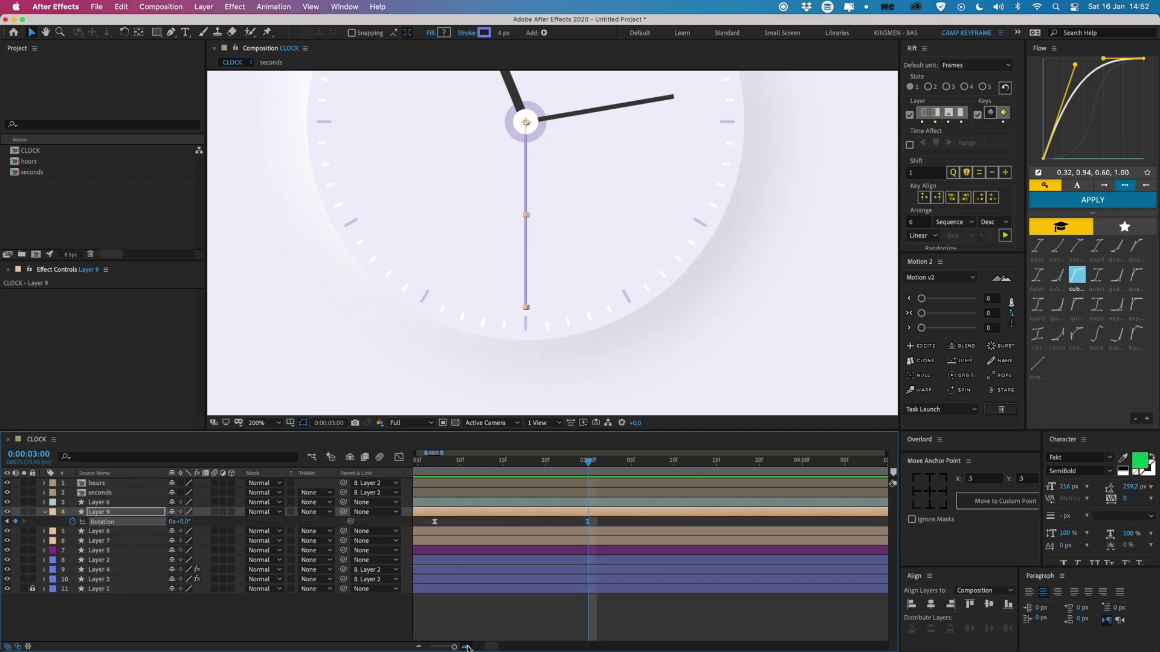
pyautogui.click(418, 646)
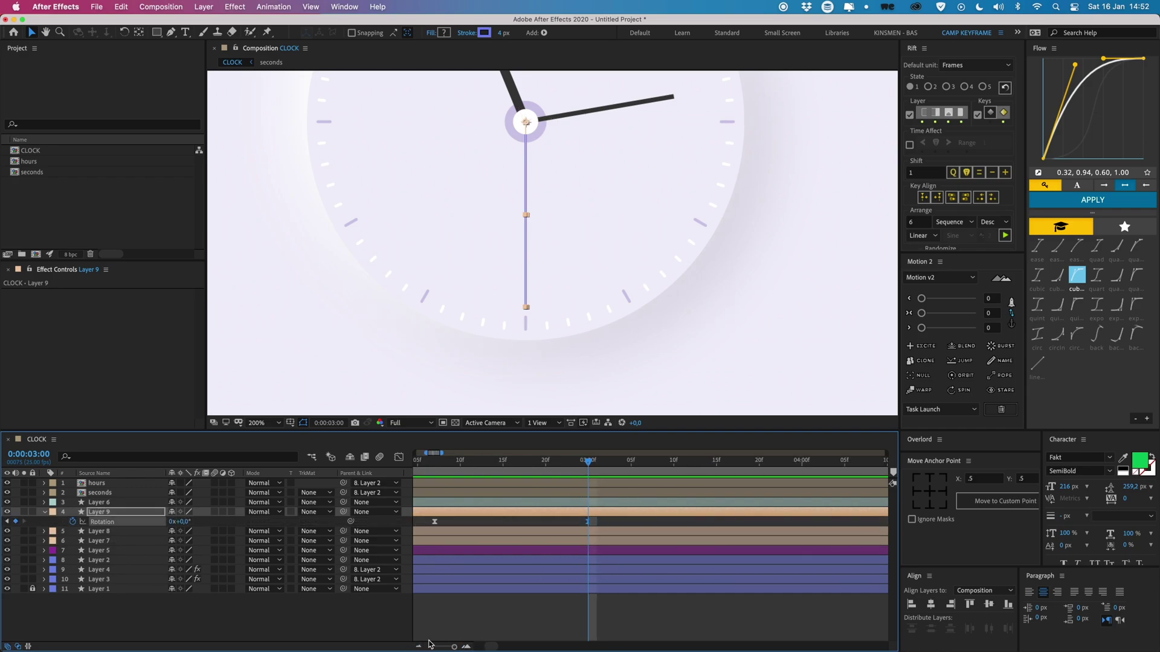
# Set Layer 9's Rotation to 6° at 0:00:03:03.
pyautogui.click(607, 475)
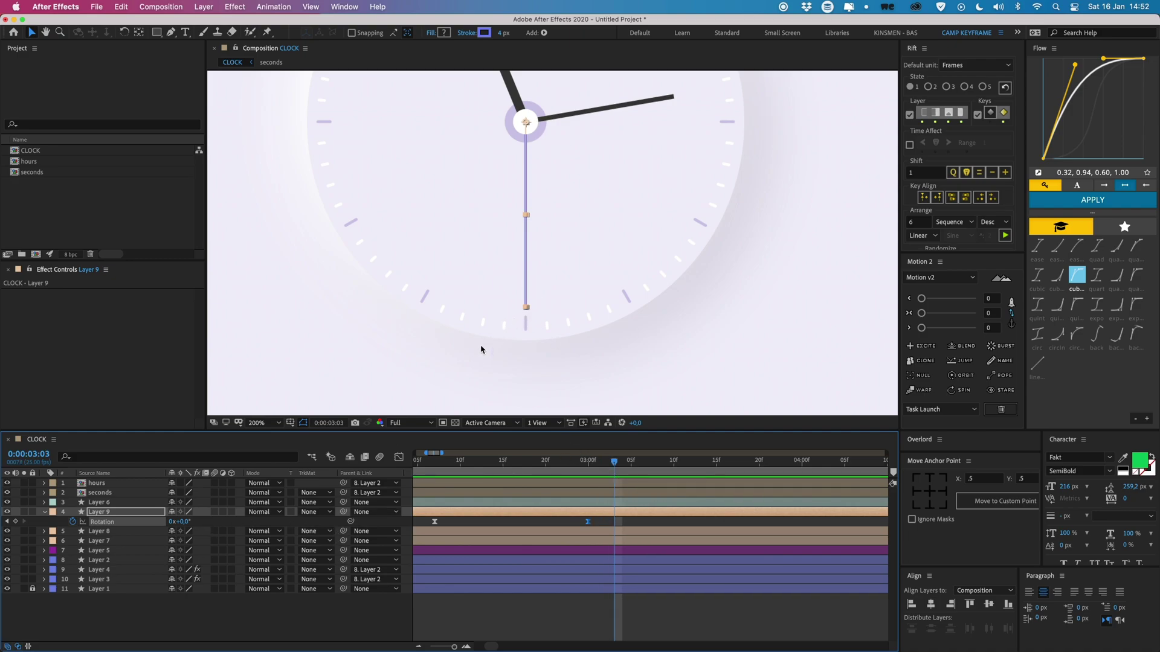
pyautogui.click(184, 522)
pyautogui.write('6')
pyautogui.press('Return')
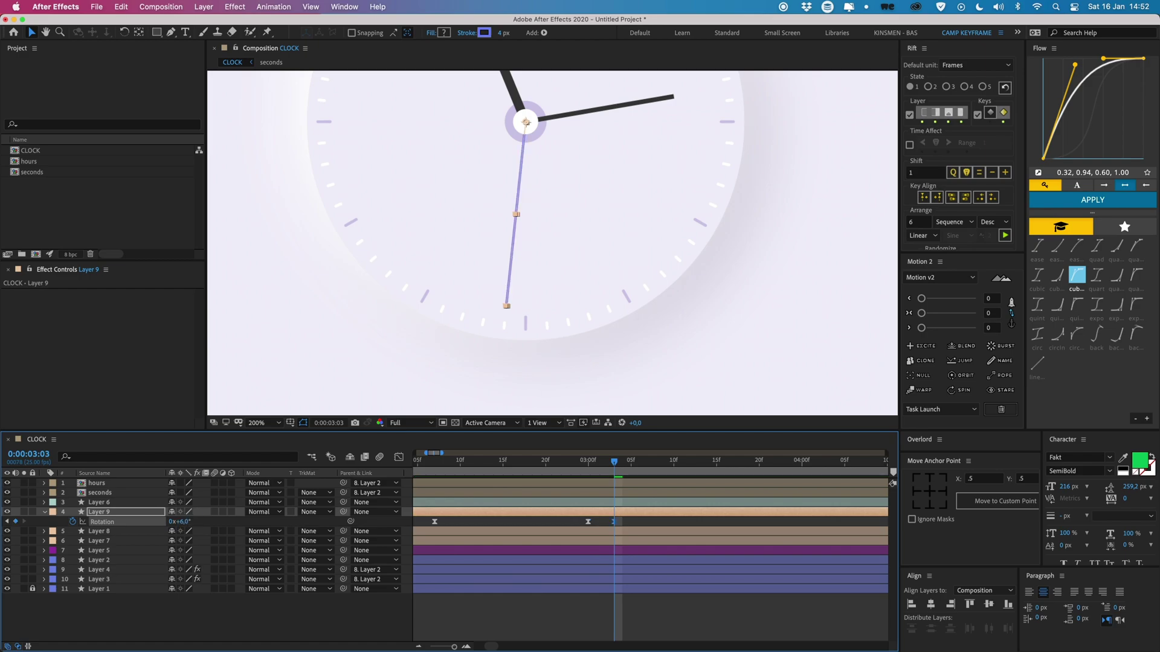
pyautogui.click(186, 522)
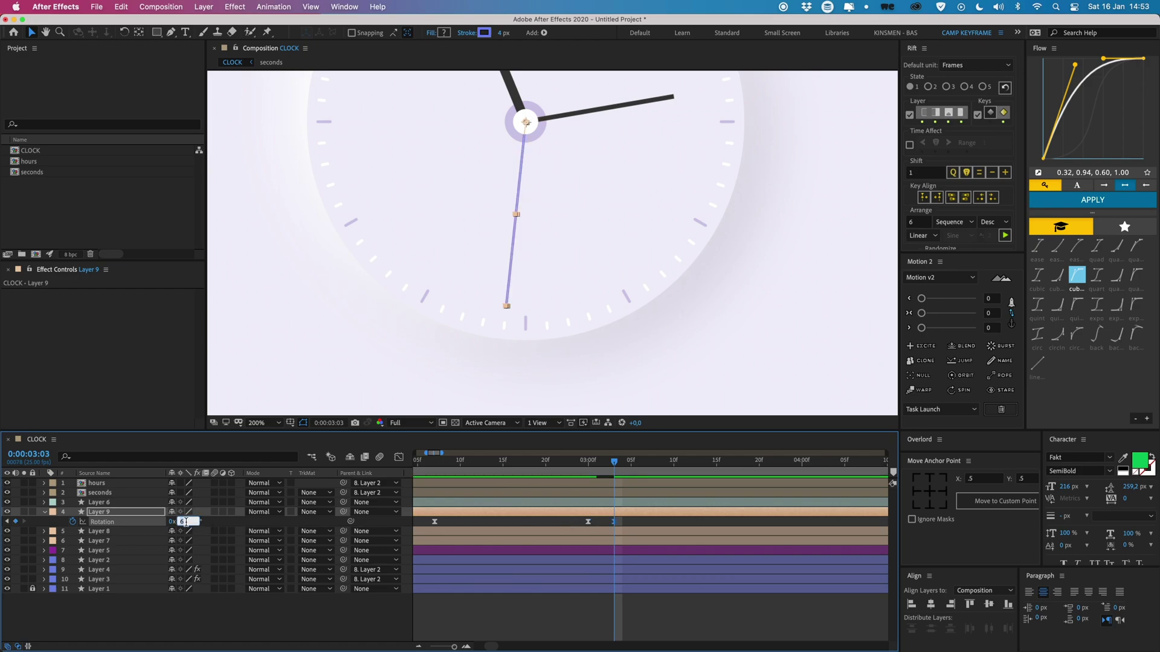
pyautogui.click(525, 373)
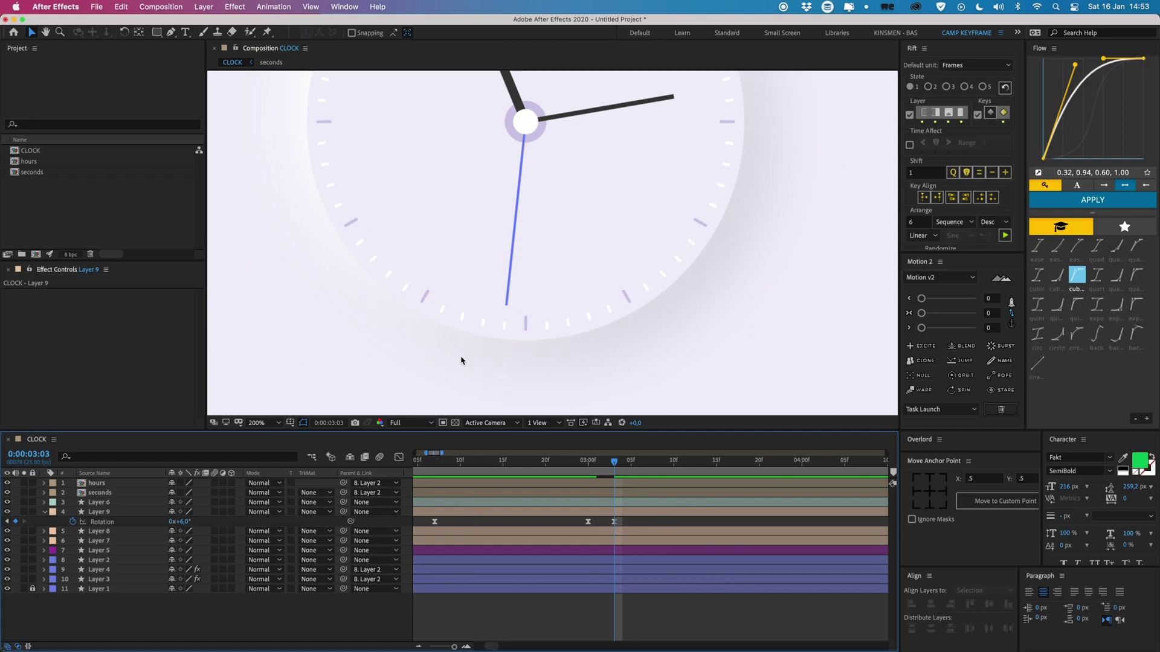
# Sharpen the speed curve between Layer 9's Rotation keyframes at 0:00:03:00 and 0:00:03:03 in the Graph Editor, and preview the tick.
pyautogui.click(587, 523)
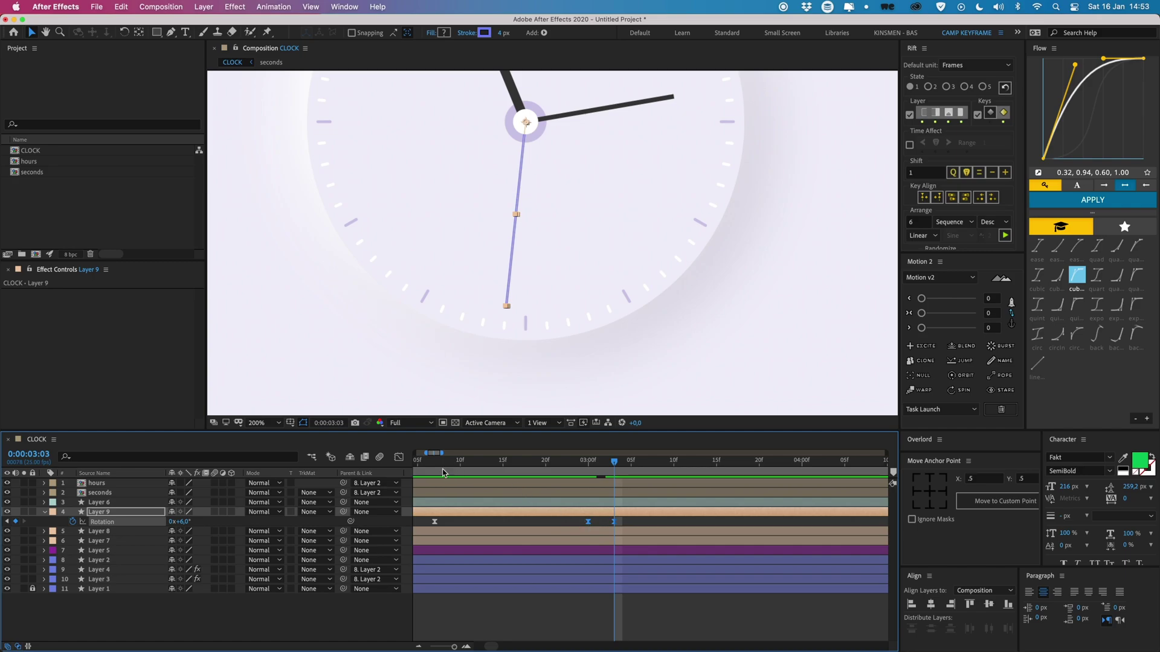
pyautogui.click(399, 458)
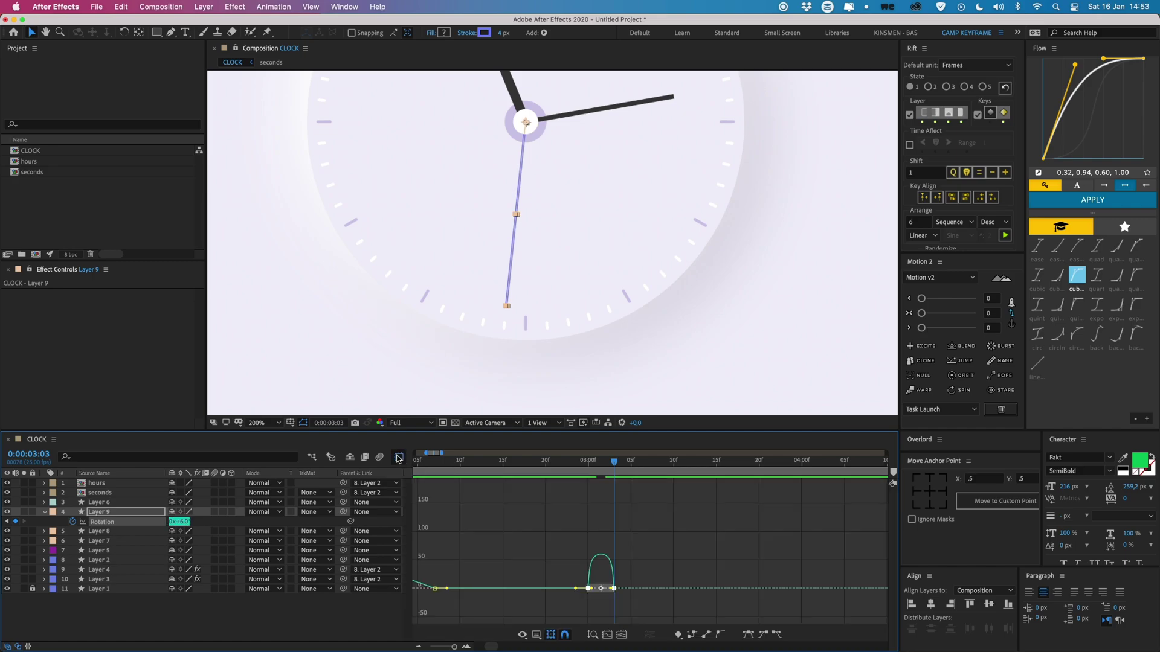
pyautogui.click(465, 646)
pyautogui.moveTo(560, 574); pyautogui.dragTo(594, 589)
pyautogui.click(560, 466)
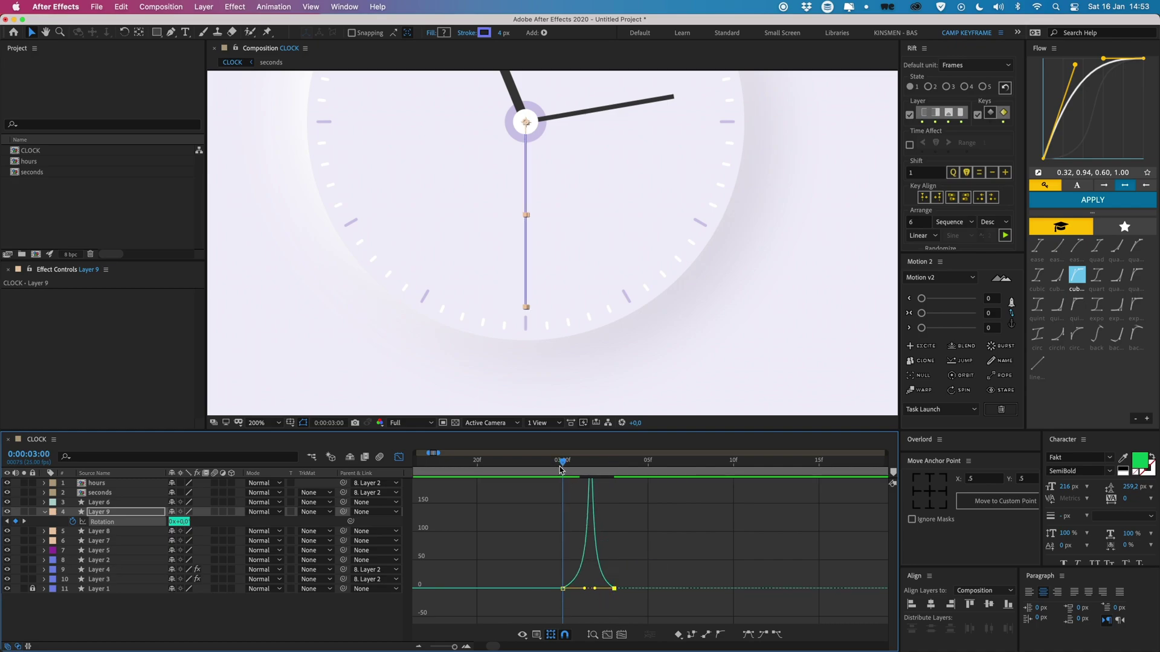
pyautogui.press('space')
pyautogui.click(399, 457)
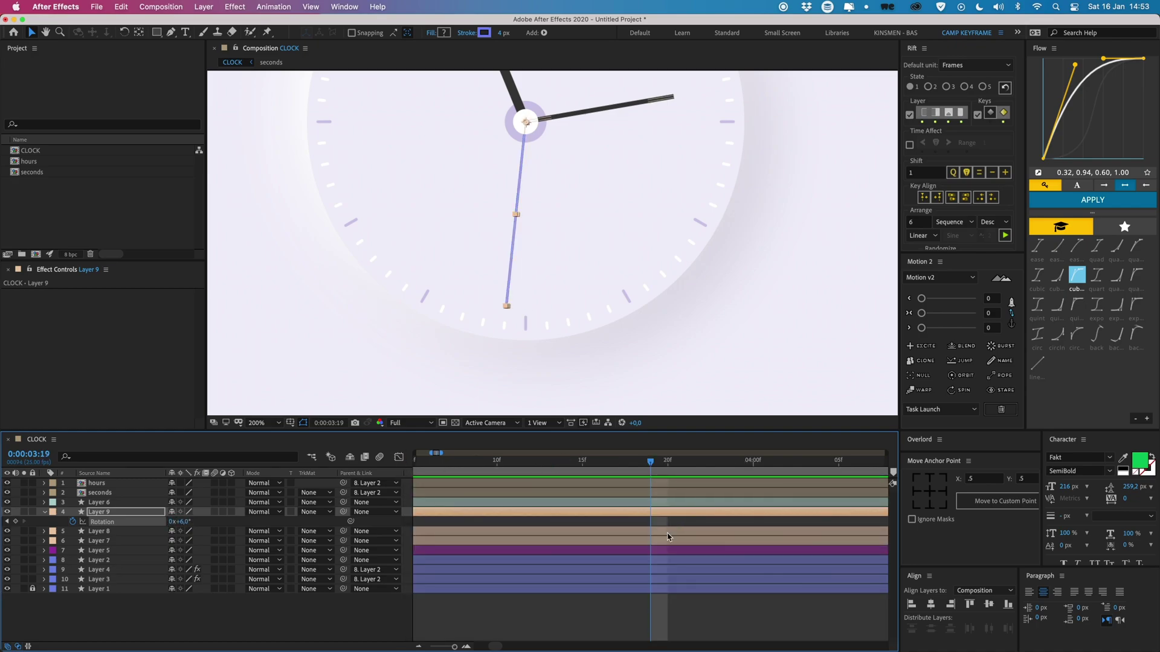
# Copy Layer 9's 6° Rotation keyframe to 0:00:04:00 and set Rotation to 12° at 0:00:04:04.
pyautogui.click(578, 519)
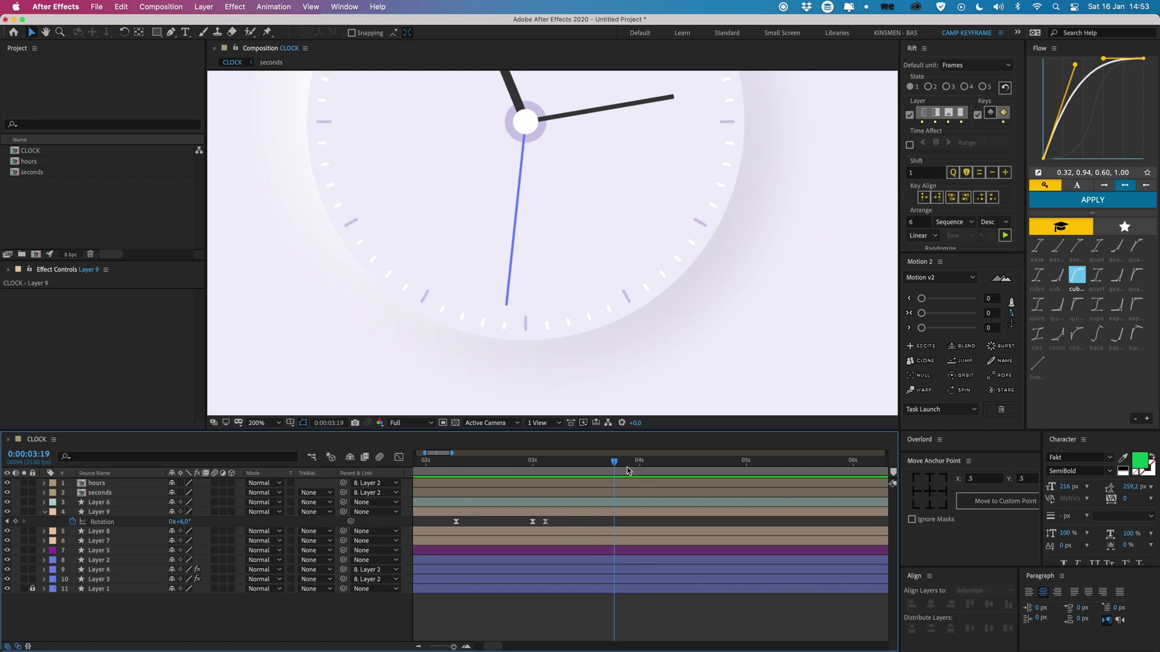
pyautogui.click(640, 466)
pyautogui.click(546, 521)
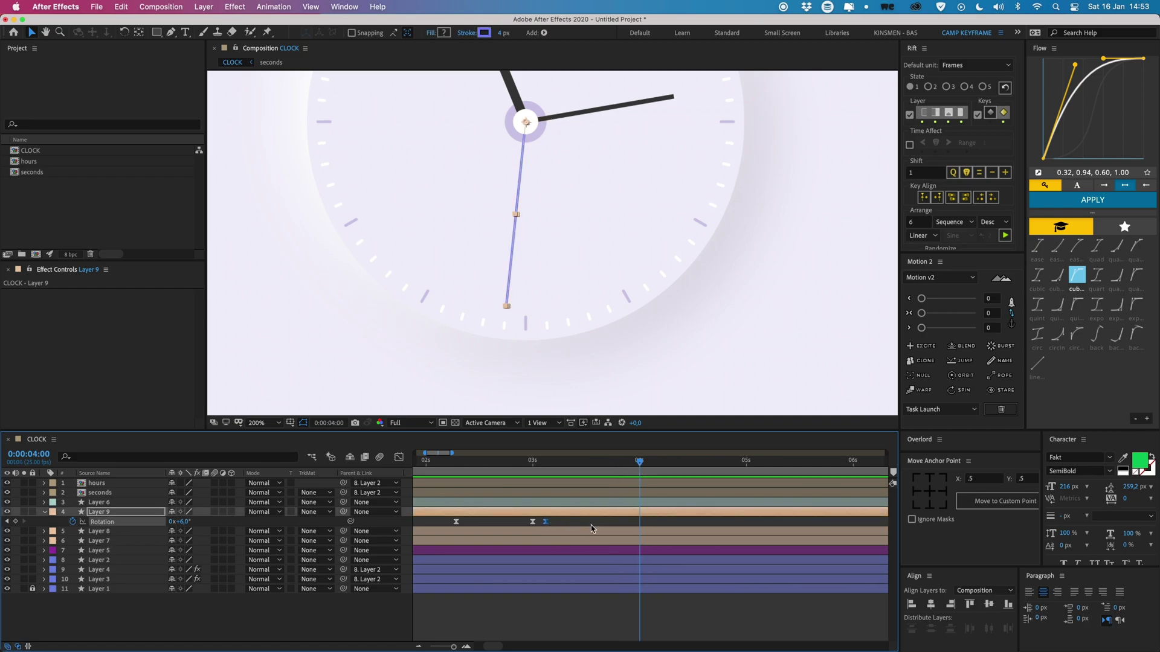
pyautogui.press('pagedown')
pyautogui.press('pagedown')
pyautogui.press('pagedown')
pyautogui.press('pagedown')
pyautogui.click(183, 521)
pyautogui.write('12')
pyautogui.press('Return')
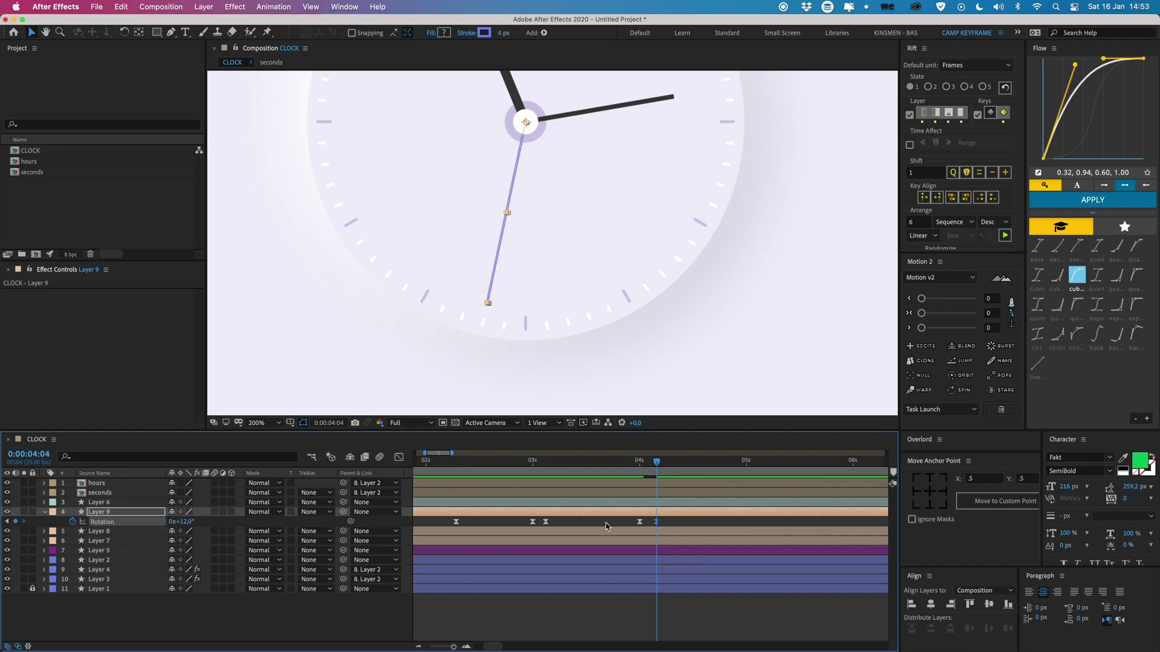
# Add a holding Rotation keyframe for Layer 9 at 0:00:05:00 and set Rotation to 18° at 0:00:05:04.
pyautogui.click(747, 466)
pyautogui.press('super+v')
pyautogui.press('pagedown')
pyautogui.press('pagedown')
pyautogui.press('pagedown')
pyautogui.press('pagedown')
pyautogui.click(184, 522)
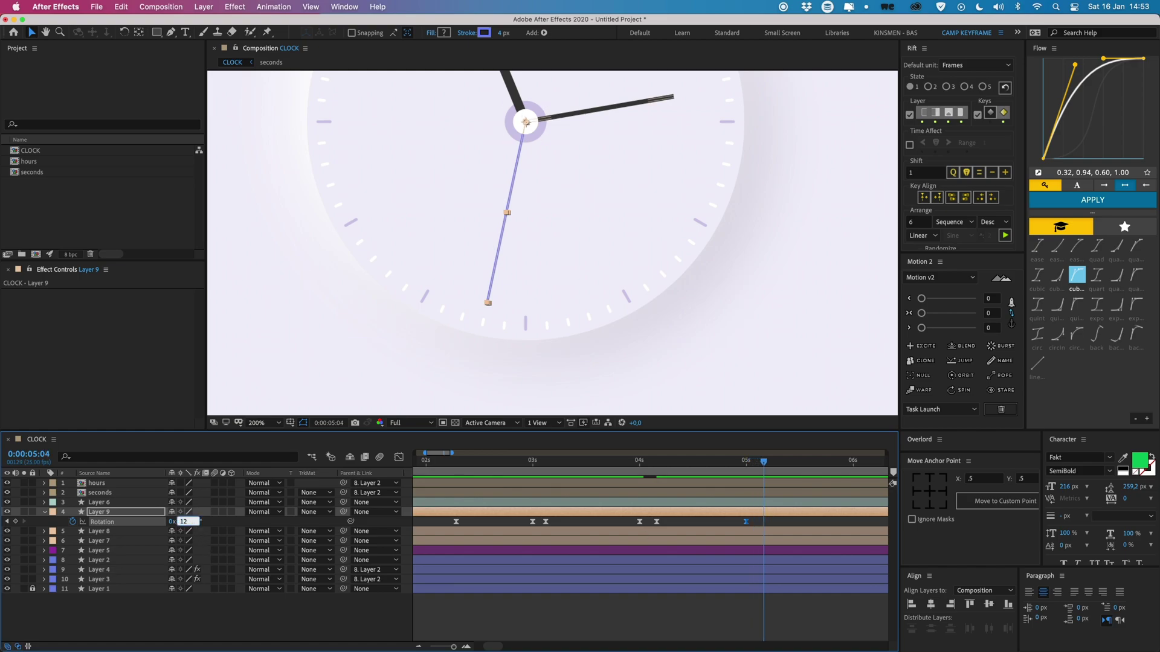
pyautogui.write('18')
pyautogui.press('Return')
# Add a holding Rotation keyframe for Layer 9 at 0:00:06:00 and increase Rotation by 6° to 24° at 0:00:06:04.
pyautogui.hscroll(3, 625, 553)
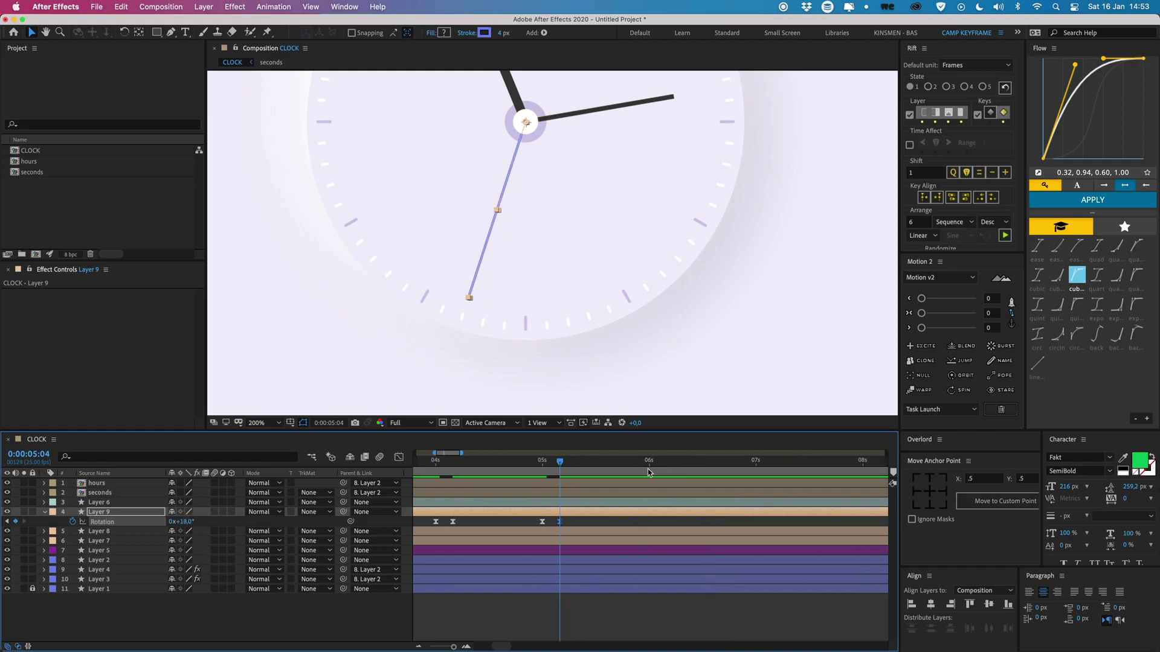
pyautogui.click(650, 462)
pyautogui.press('pagedown')
pyautogui.press('pagedown')
pyautogui.press('pagedown')
pyautogui.press('pagedown')
pyautogui.click(187, 522)
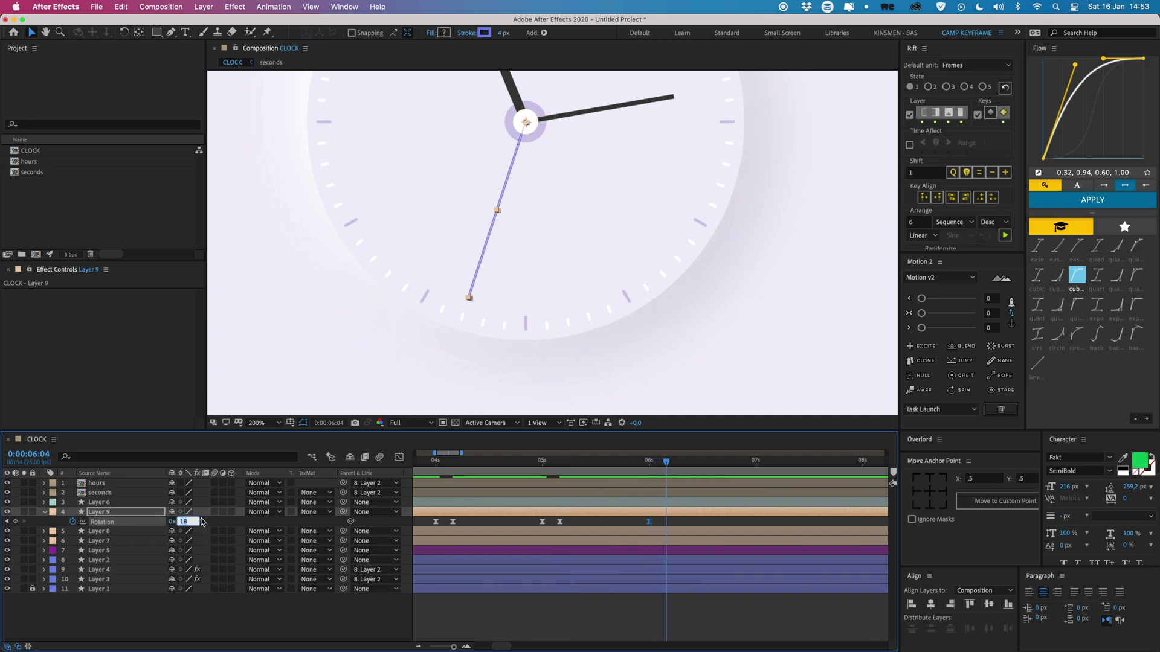
pyautogui.press('Right')
pyautogui.write('+6')
pyautogui.press('Return')
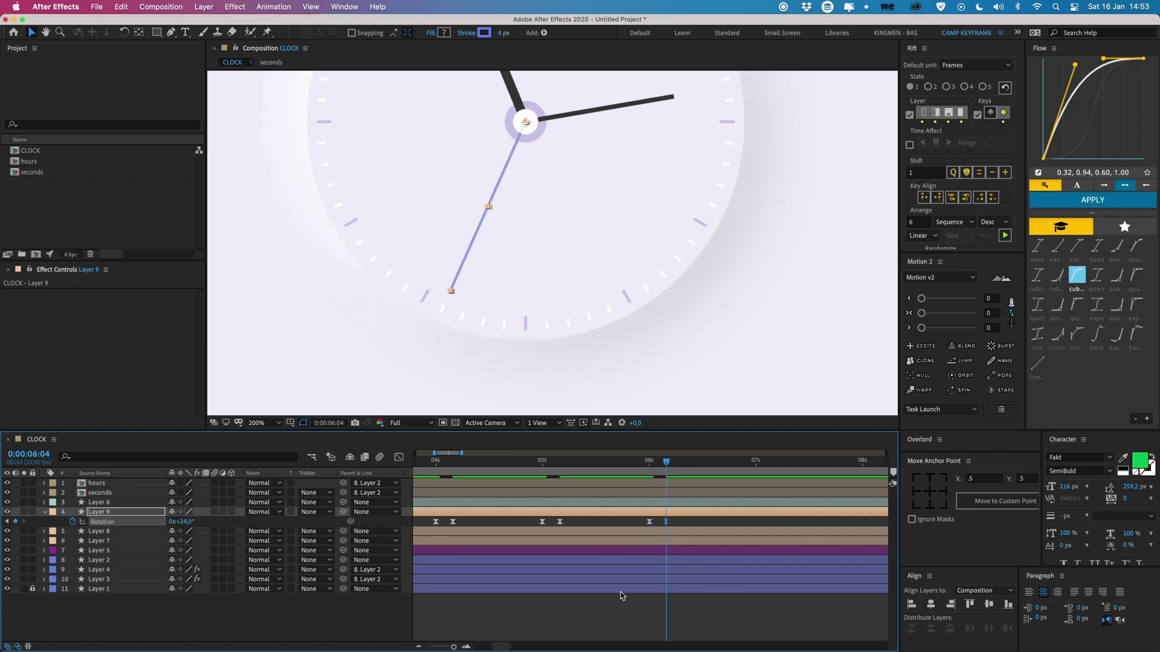
# Play back the second hand's ticking from 0:00:03:00 with the whole clock in view.
pyautogui.click(621, 592)
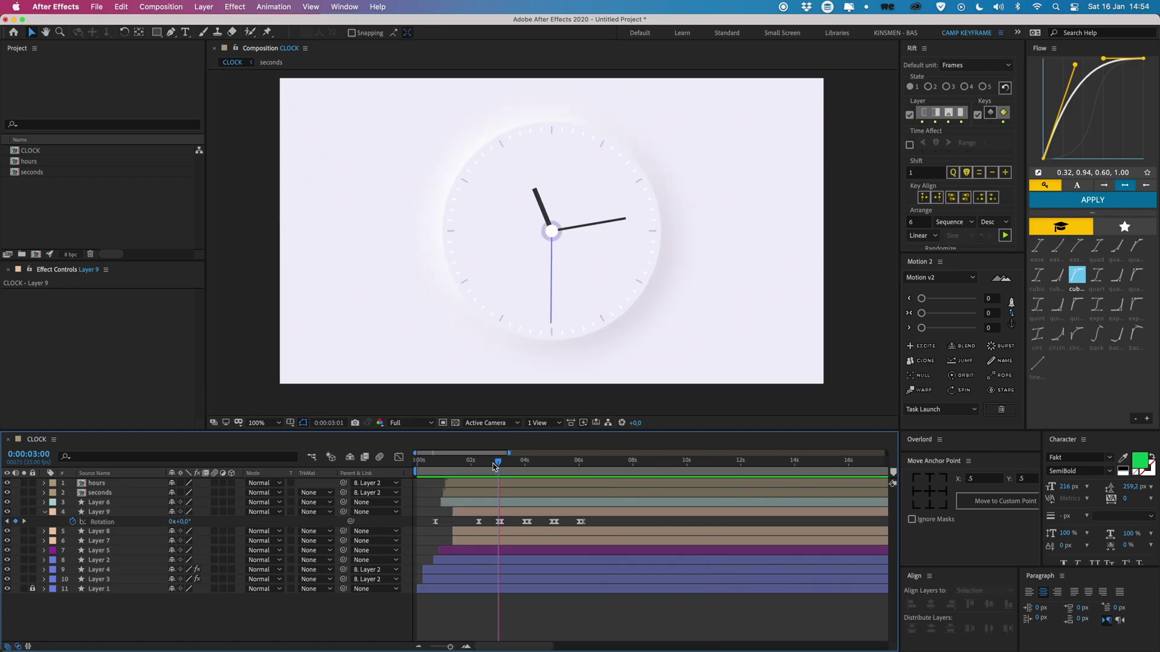
pyautogui.moveTo(514, 462); pyautogui.dragTo(494, 465)
pyautogui.press('space')
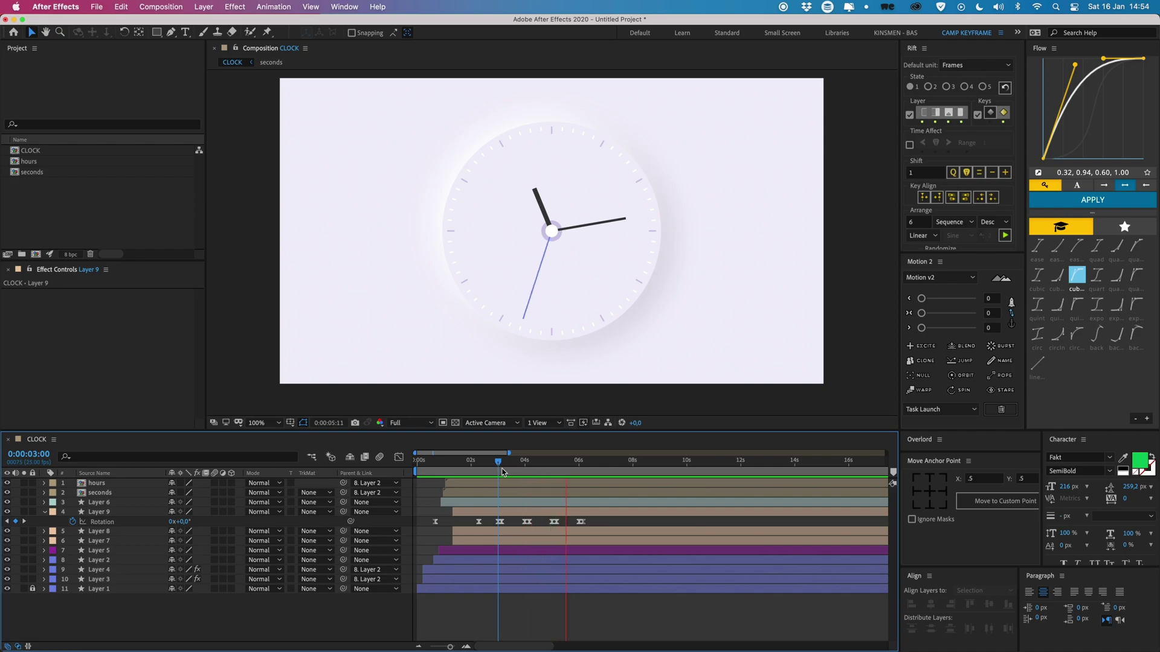